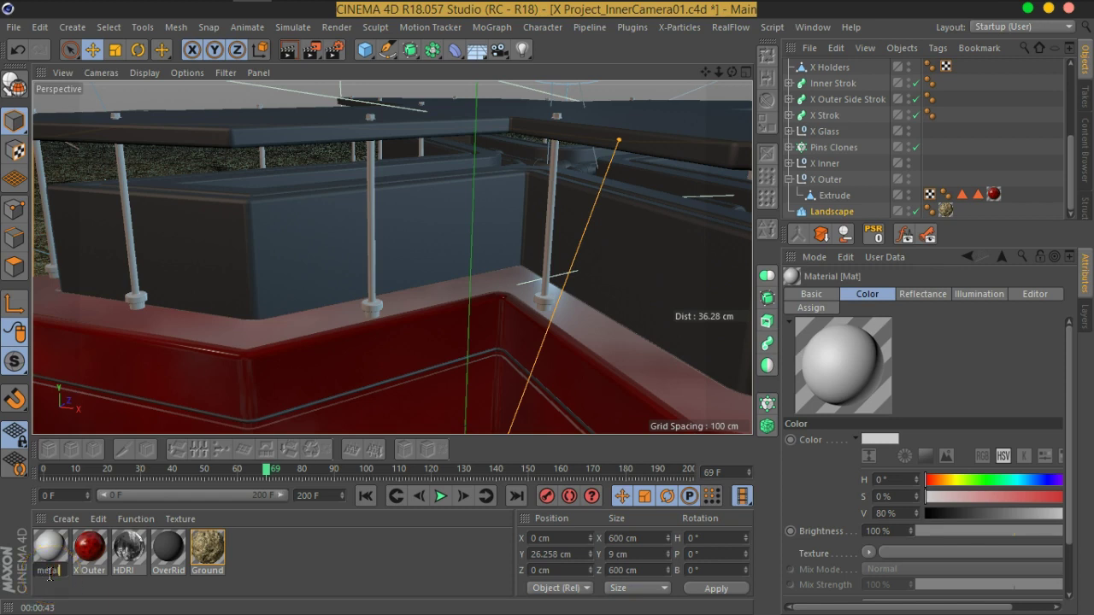
# Step: Name the new material metal and assign it to the Pins Clones object
pyautogui.write('al')
pyautogui.press('Return')
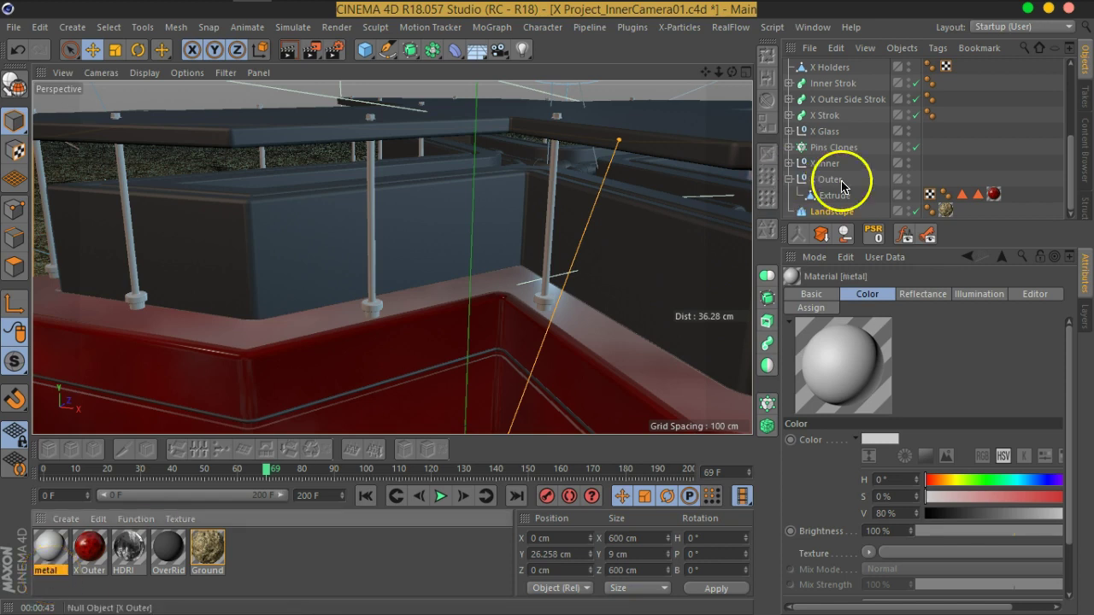
pyautogui.moveTo(48, 545); pyautogui.dragTo(841, 148)
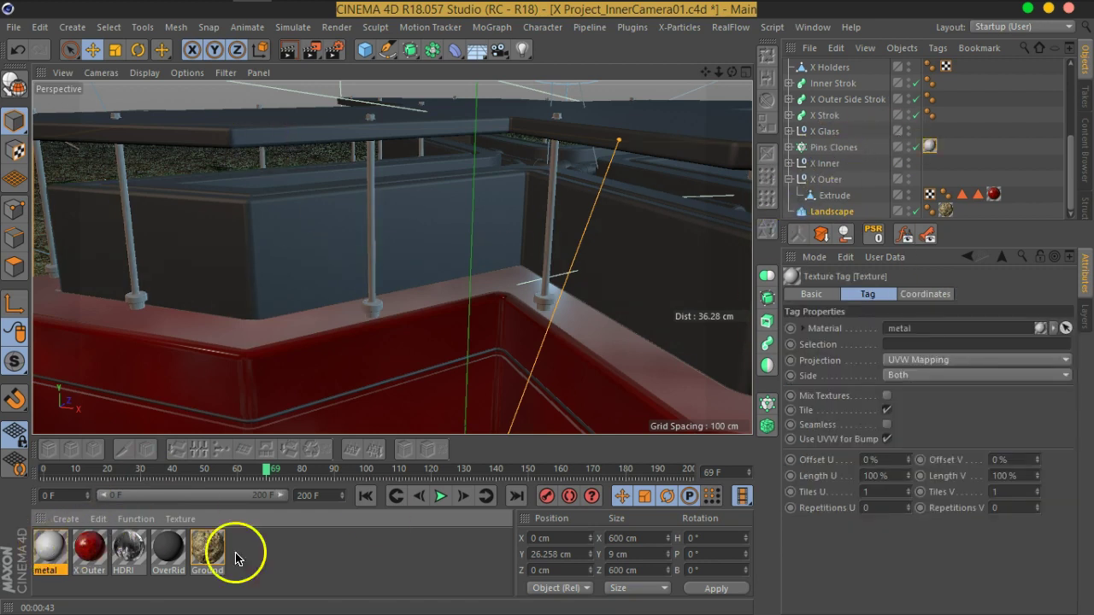
# Step: Disable the metal material's Color channel and replace its Default Specular reflectance layer with a GGX layer
pyautogui.doubleClick(49, 542)
pyautogui.moveTo(439, 90); pyautogui.dragTo(695, 32)
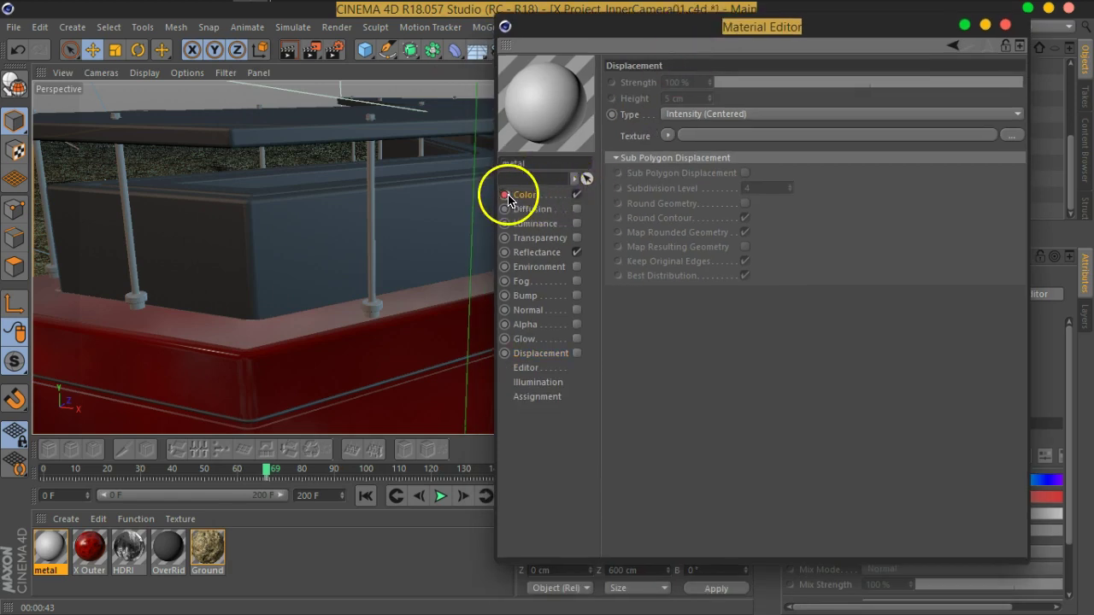
pyautogui.click(577, 194)
pyautogui.click(576, 255)
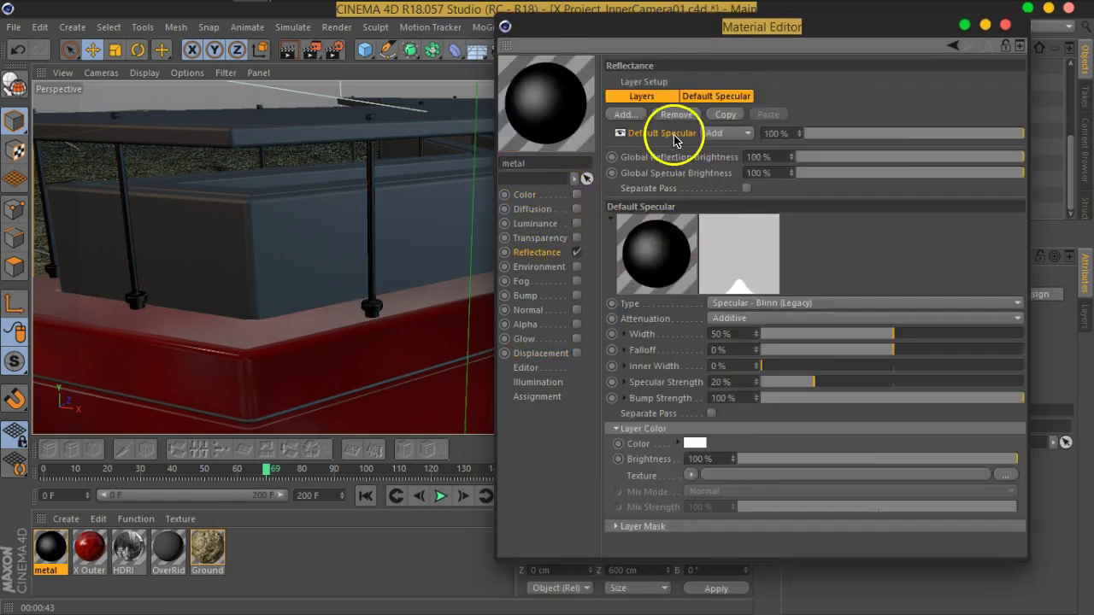
pyautogui.click(678, 114)
pyautogui.click(630, 115)
pyautogui.click(656, 132)
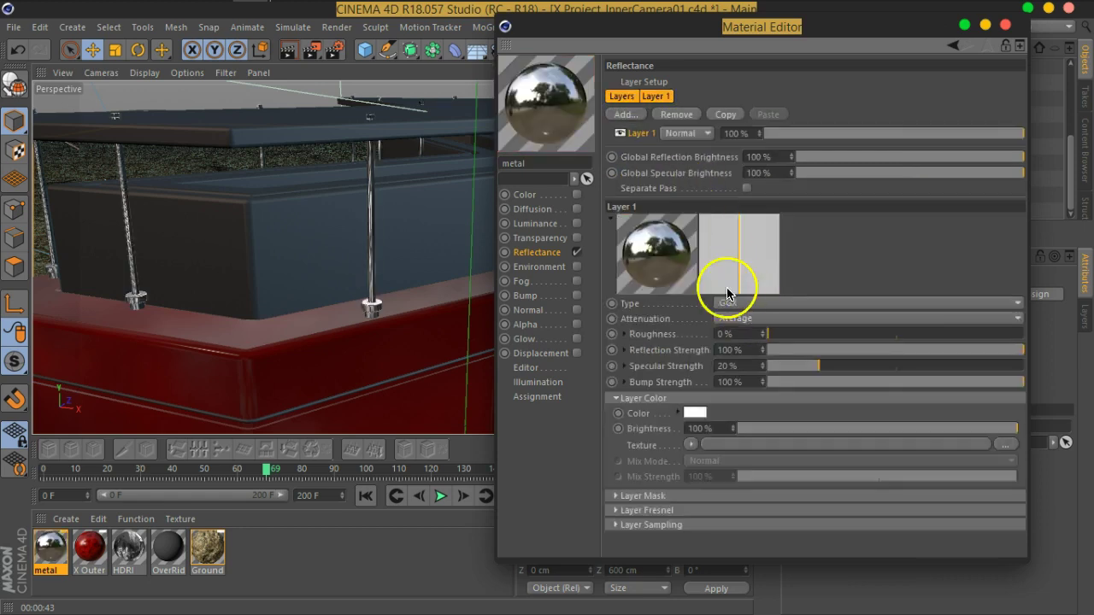
# Step: Set the reflectance layer's Fresnel to Conductor with an IOR of 4
pyautogui.click(705, 510)
pyautogui.click(714, 534)
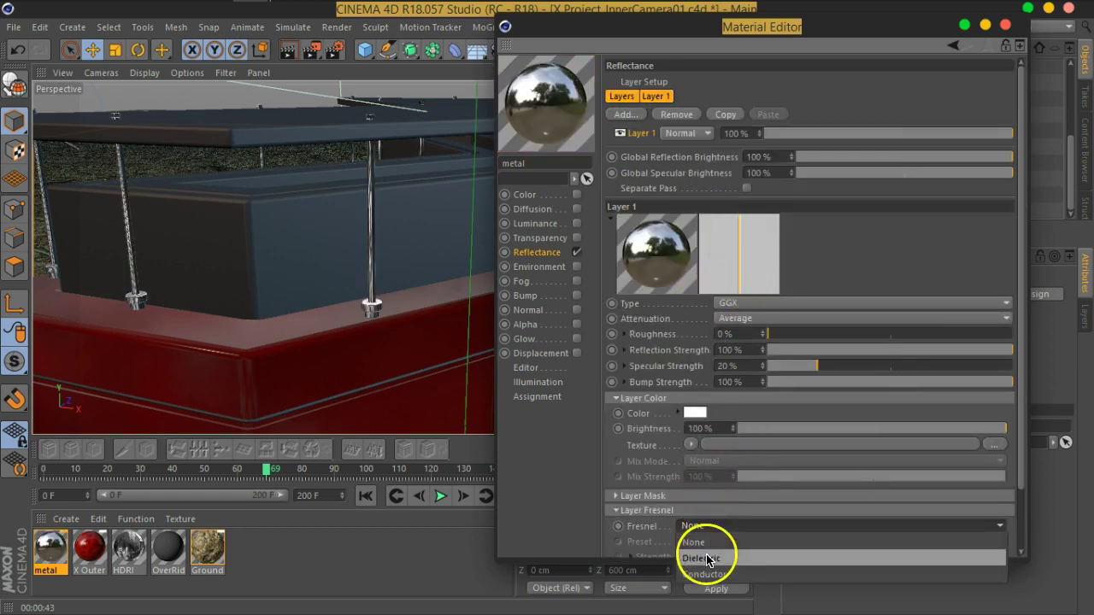
pyautogui.click(706, 547)
pyautogui.scroll(-3, 1025, 521)
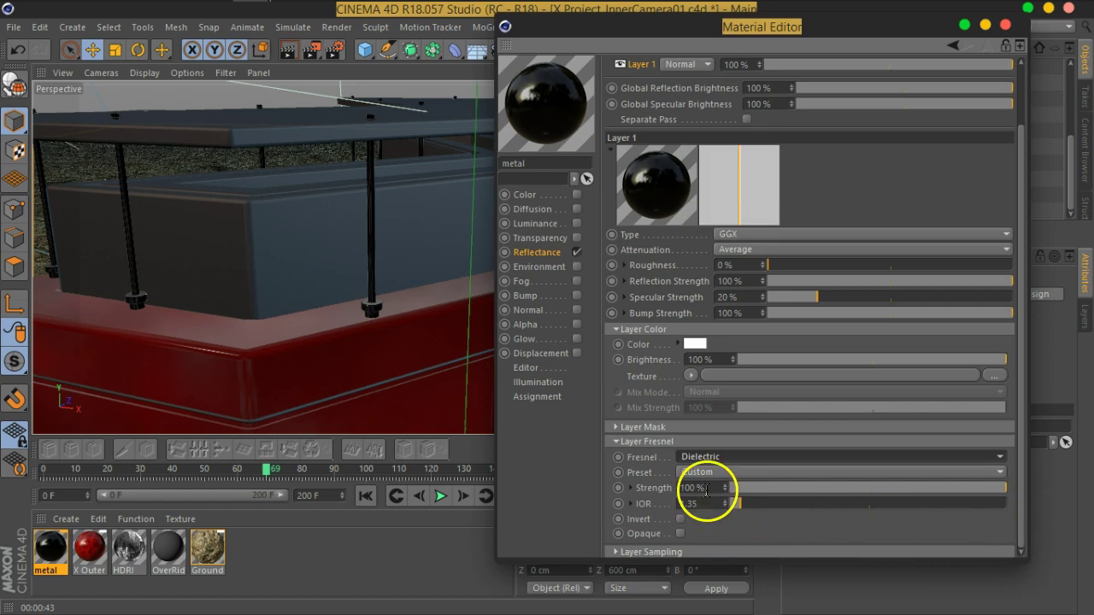
pyautogui.click(706, 459)
pyautogui.click(710, 505)
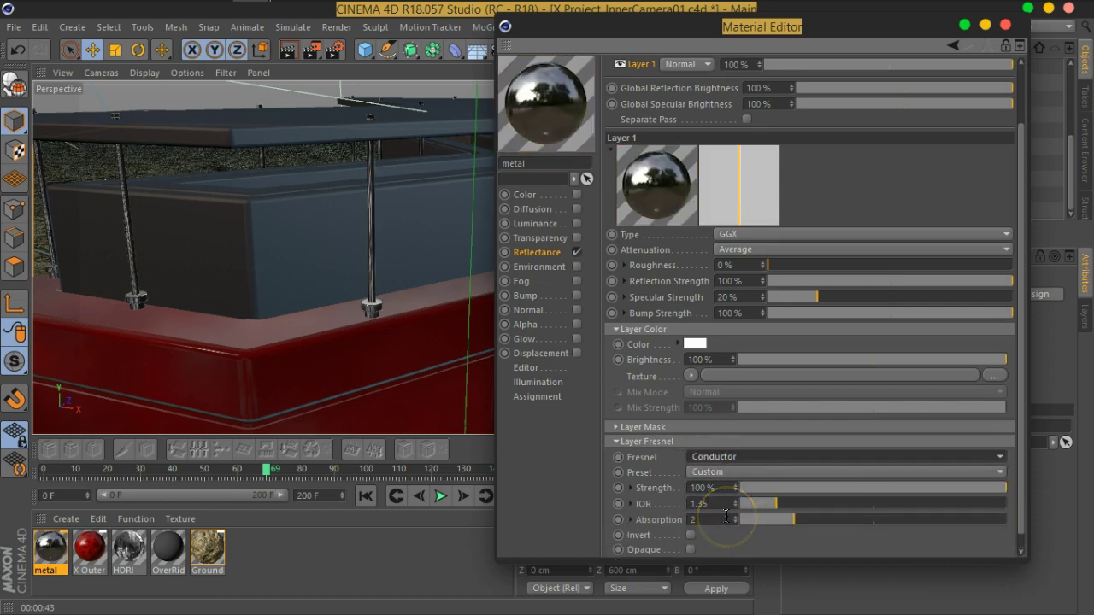
pyautogui.doubleClick(713, 504)
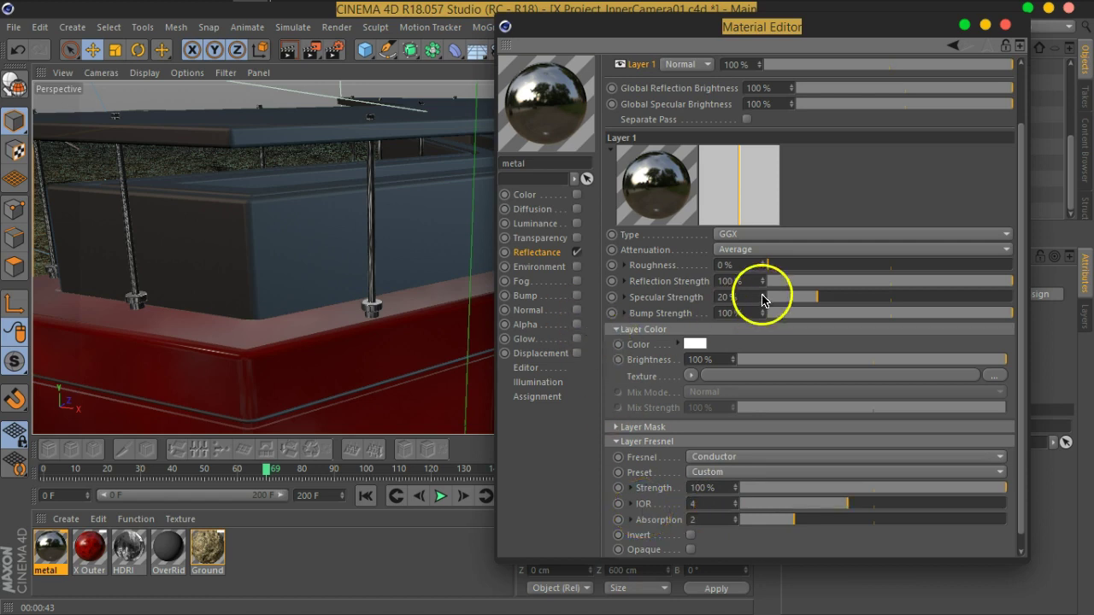
# Step: Set the metal reflectance layer's roughness to 10%
pyautogui.moveTo(775, 275); pyautogui.dragTo(783, 274)
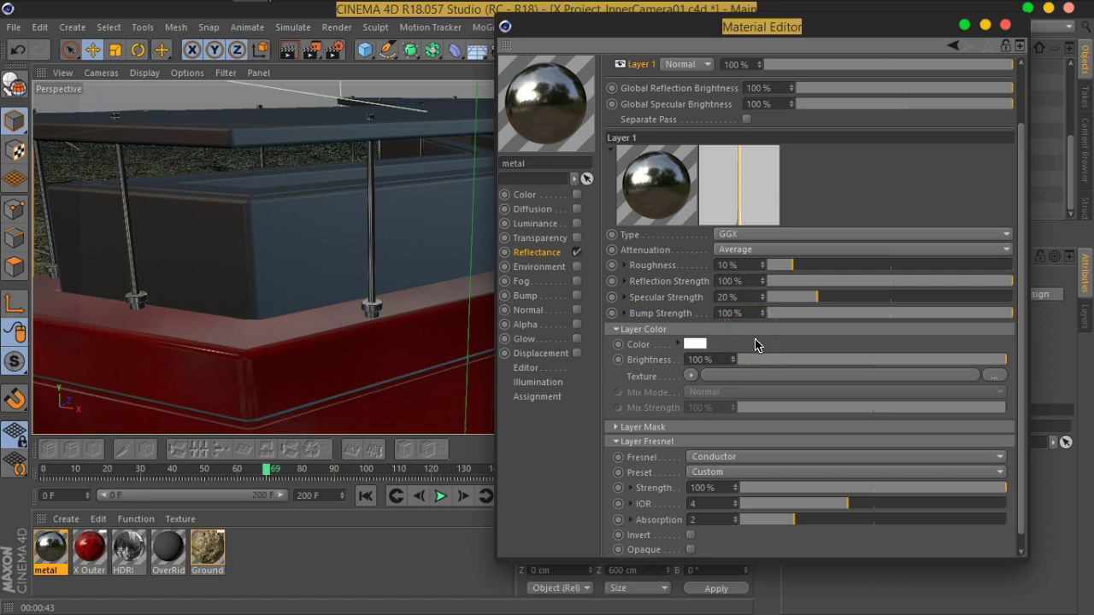
pyautogui.click(525, 300)
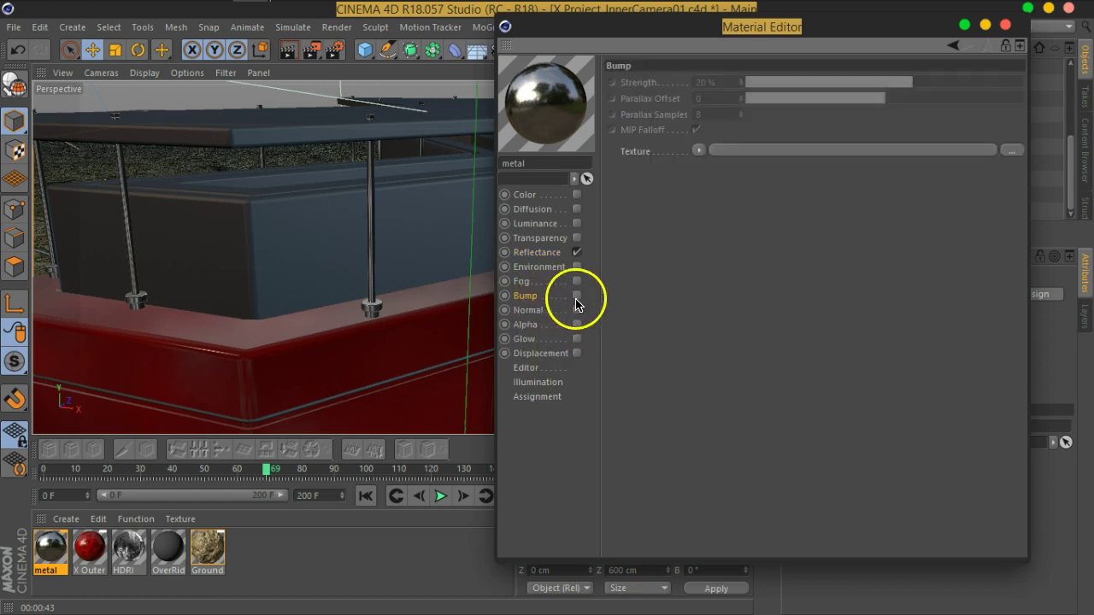
pyautogui.click(538, 252)
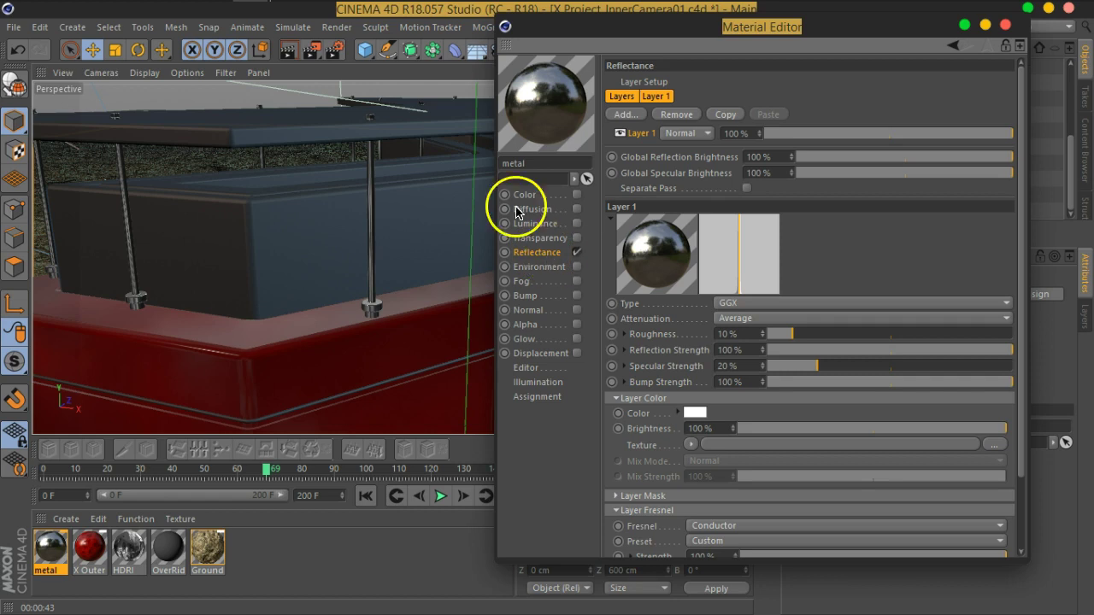
# Step: Test-render the area around a roof pin and set the metal layer's reflection strength to 78%
pyautogui.moveTo(308, 54); pyautogui.dragTo(351, 72)
pyautogui.moveTo(338, 124); pyautogui.dragTo(424, 357)
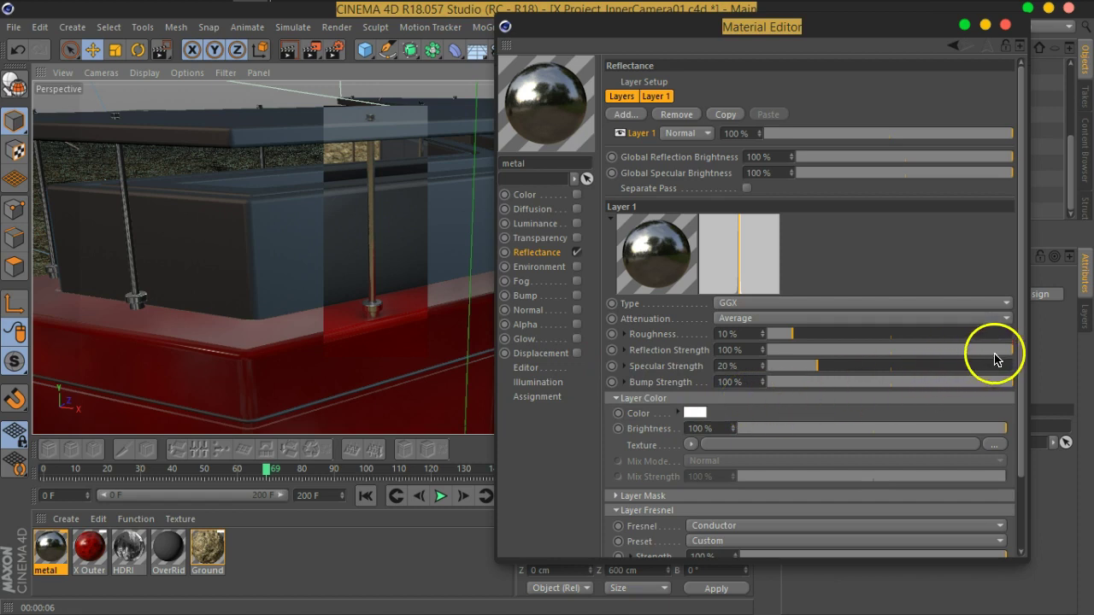
pyautogui.moveTo(993, 359); pyautogui.dragTo(989, 351)
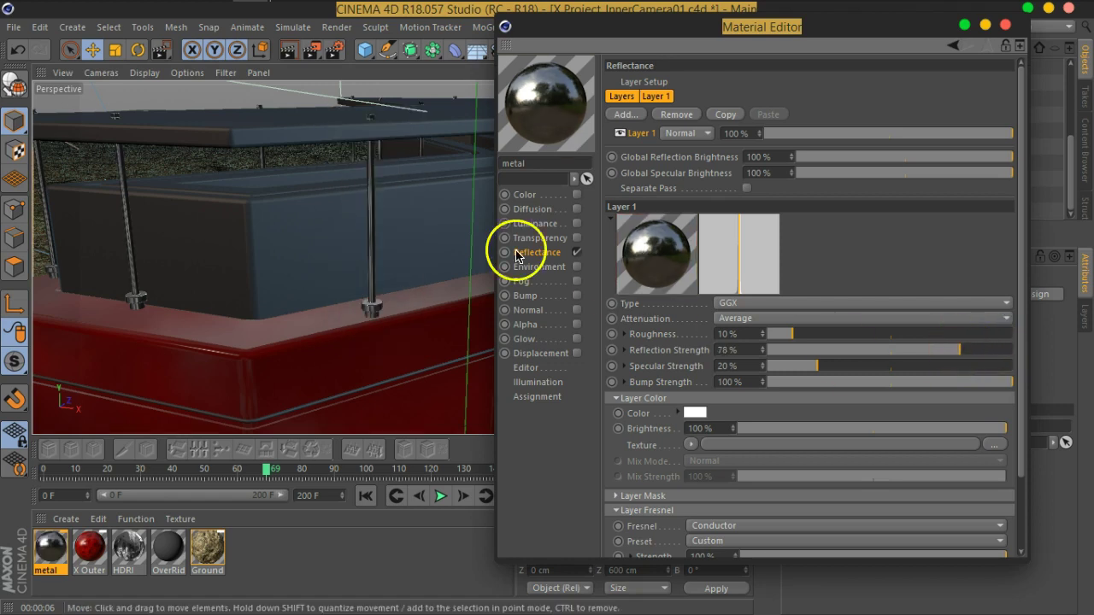
pyautogui.click(287, 48)
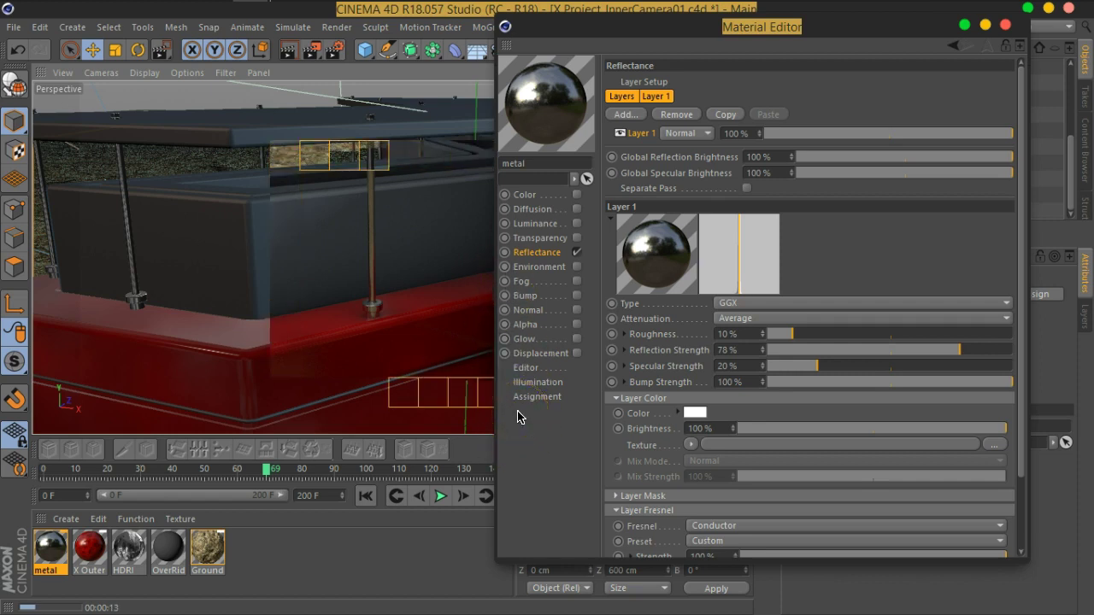
pyautogui.click(1008, 28)
# Step: Render a close-up of a pin's bolt head on the roof to check the metal material
pyautogui.keyDown('alt'); pyautogui.moveTo(553, 173); pyautogui.dragTo(305, 266, button='middle'); pyautogui.keyUp('alt')
pyautogui.keyDown('alt'); pyautogui.moveTo(466, 298); pyautogui.dragTo(445, 289, button='middle'); pyautogui.keyUp('alt')
pyautogui.scroll(5, 420, 257)
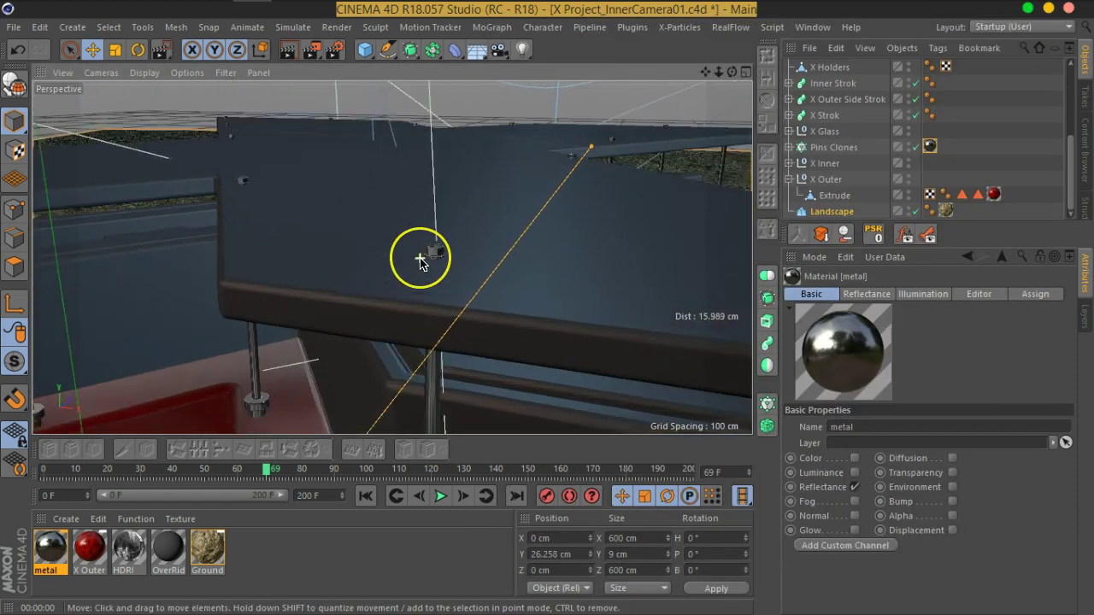
pyautogui.keyDown('alt'); pyautogui.moveTo(577, 245); pyautogui.dragTo(522, 255, button='middle'); pyautogui.keyUp('alt')
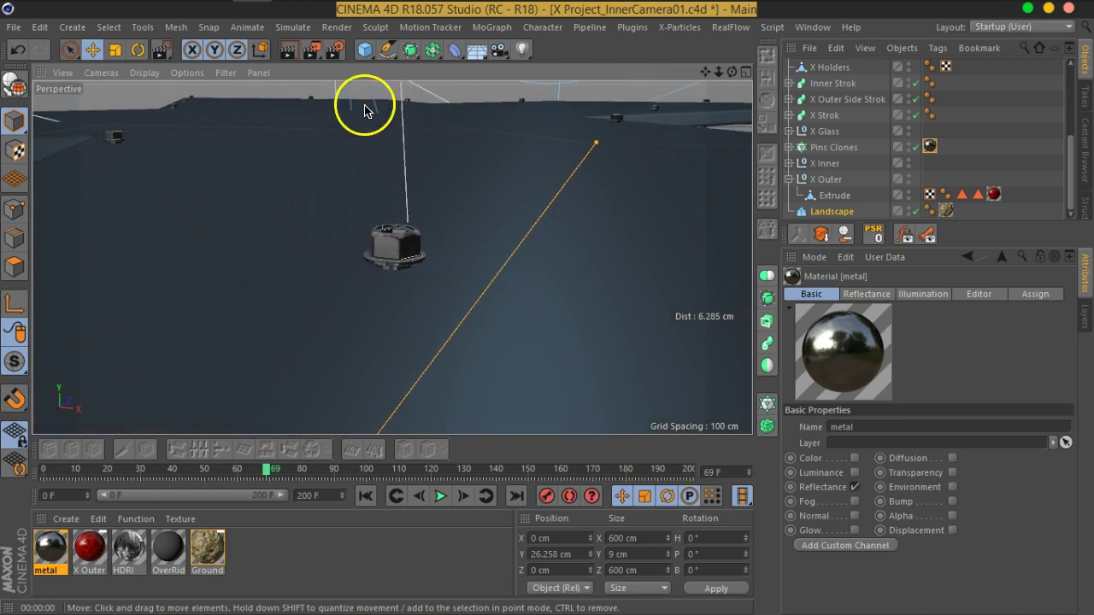
pyautogui.click(287, 49)
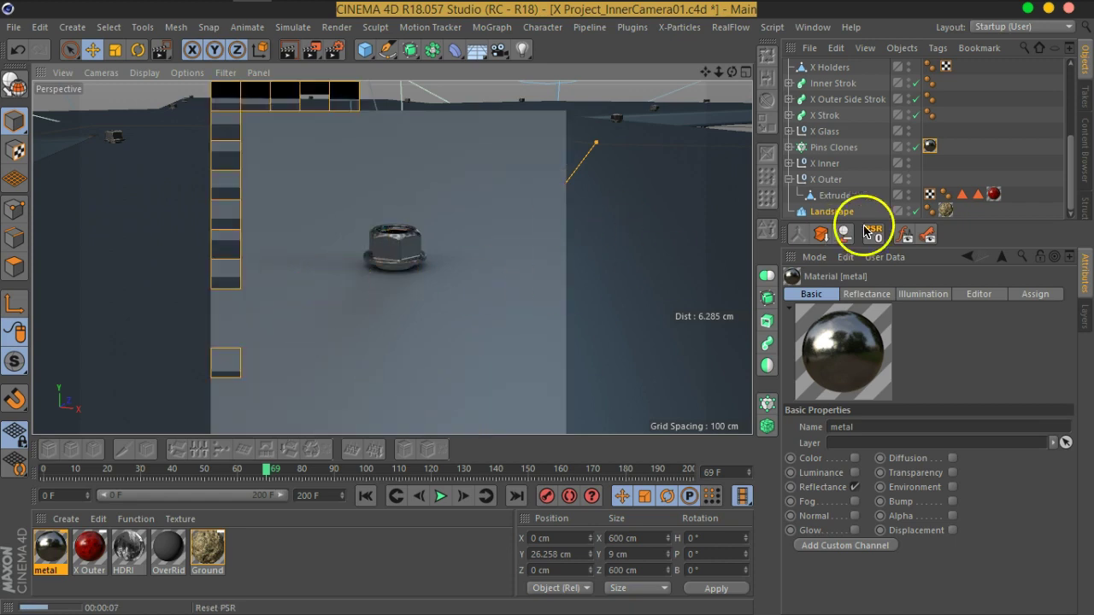
pyautogui.click(974, 153)
# Step: Assign the metal material to the X Holders object and test-render the holders up close
pyautogui.scroll(-10, 524, 232)
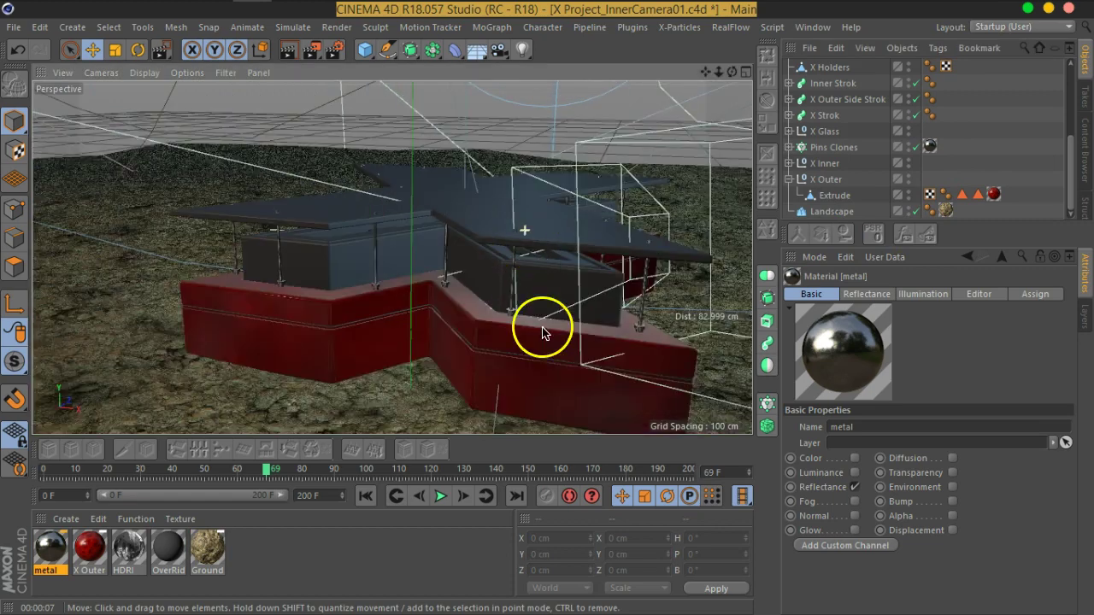
pyautogui.scroll(-1, 550, 316)
pyautogui.keyDown('alt'); pyautogui.moveTo(552, 264); pyautogui.dragTo(511, 281); pyautogui.keyUp('alt')
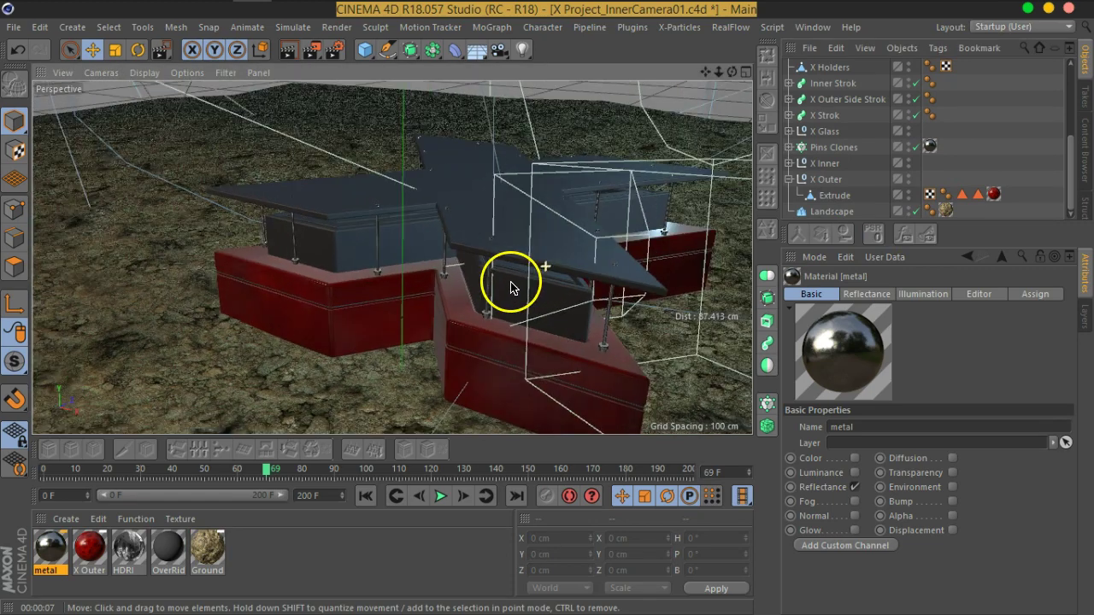
pyautogui.scroll(10, 525, 282)
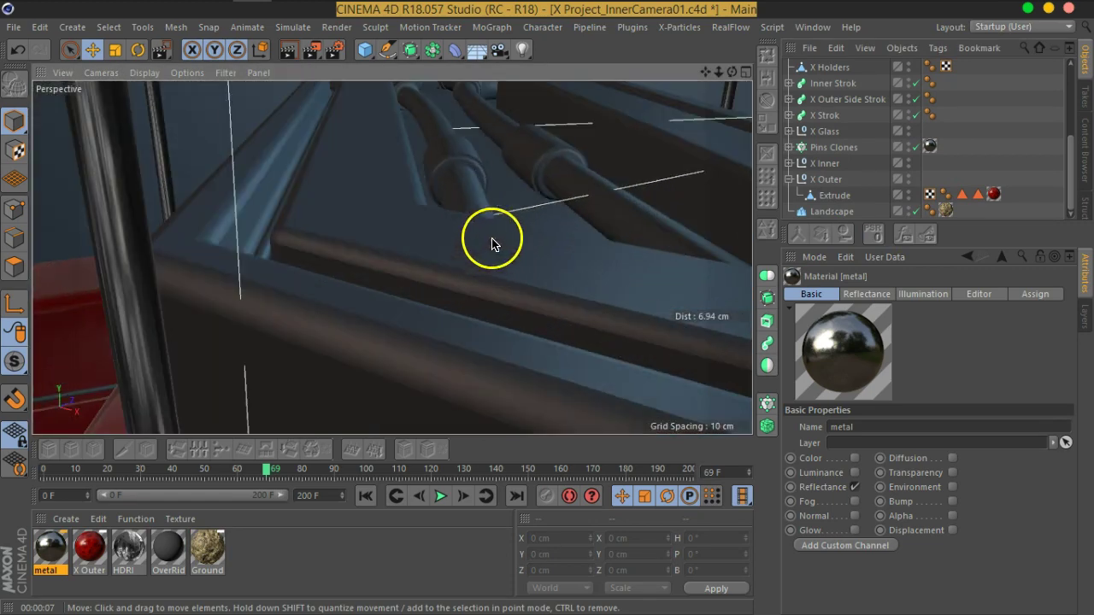
pyautogui.scroll(3, 507, 193)
pyautogui.scroll(1, 507, 193)
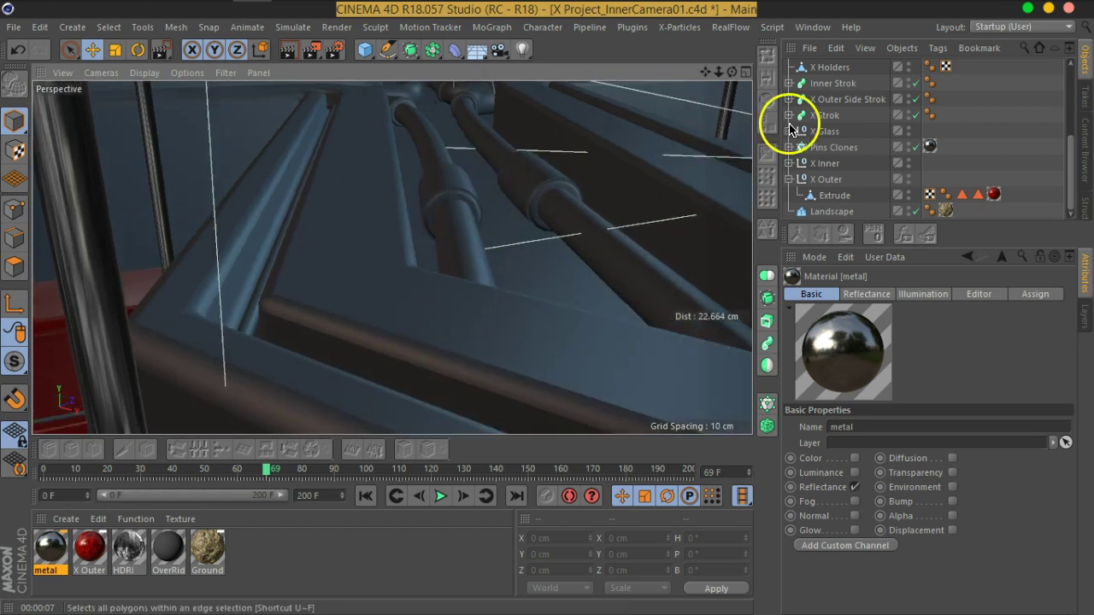
pyautogui.scroll(3, 855, 141)
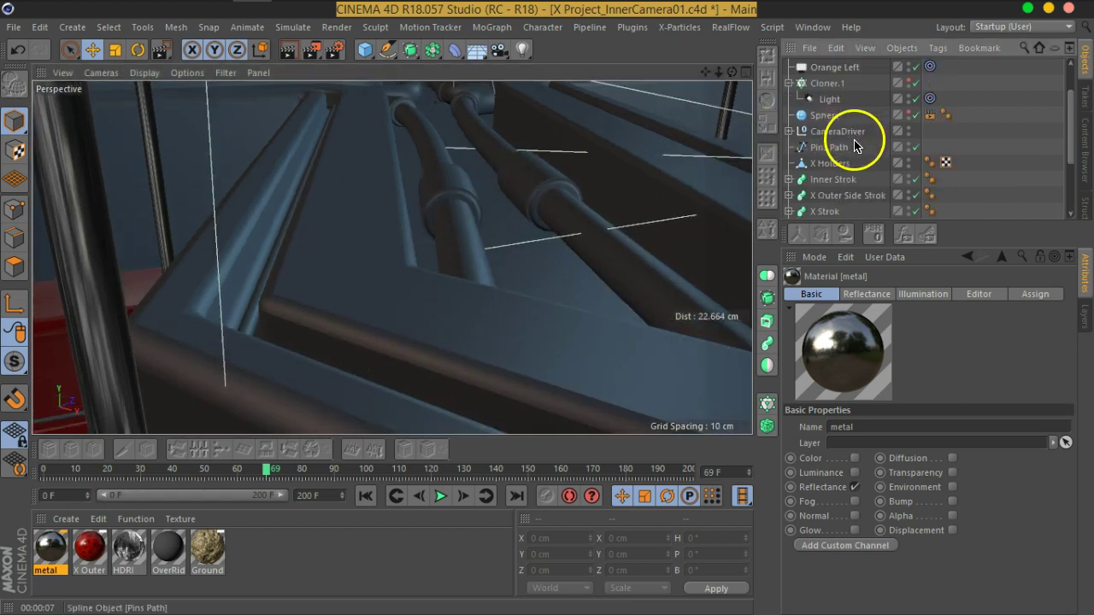
pyautogui.scroll(-2, 854, 146)
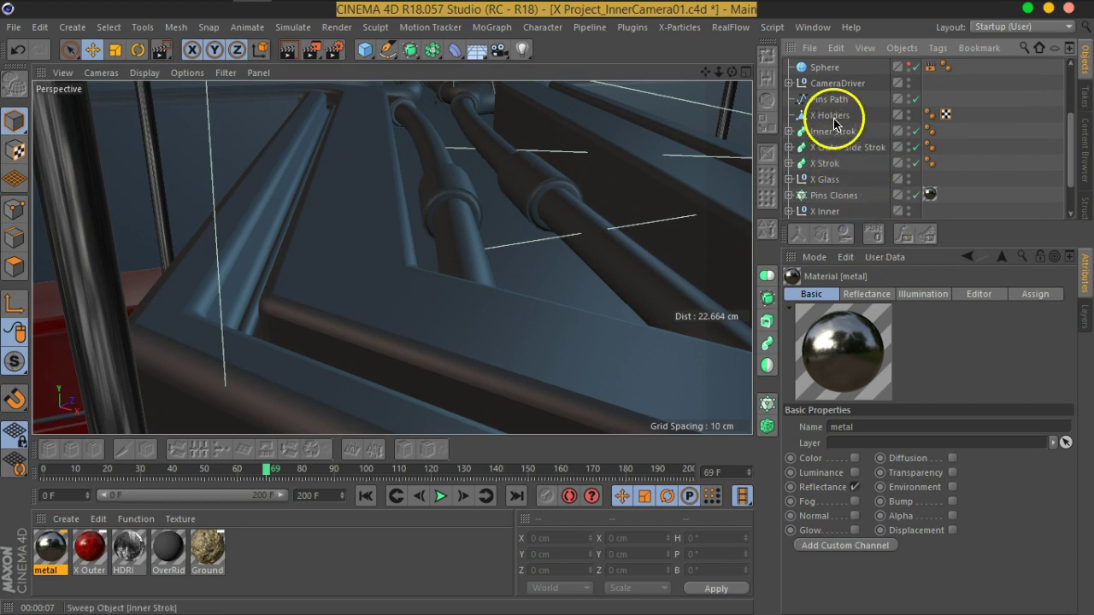
pyautogui.click(833, 120)
pyautogui.moveTo(45, 534); pyautogui.dragTo(835, 116)
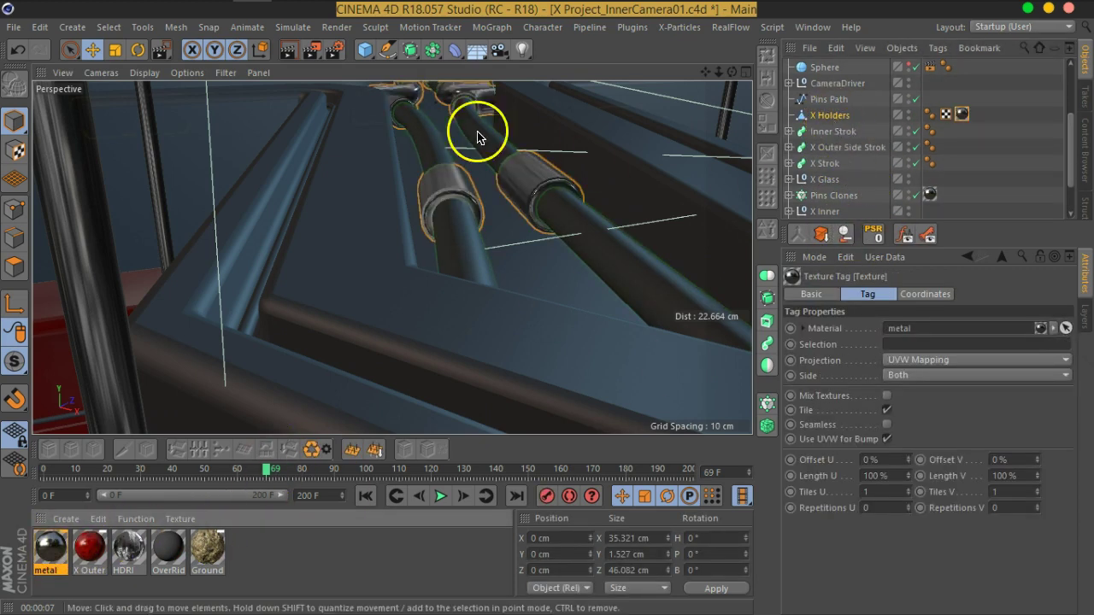
pyautogui.click(283, 53)
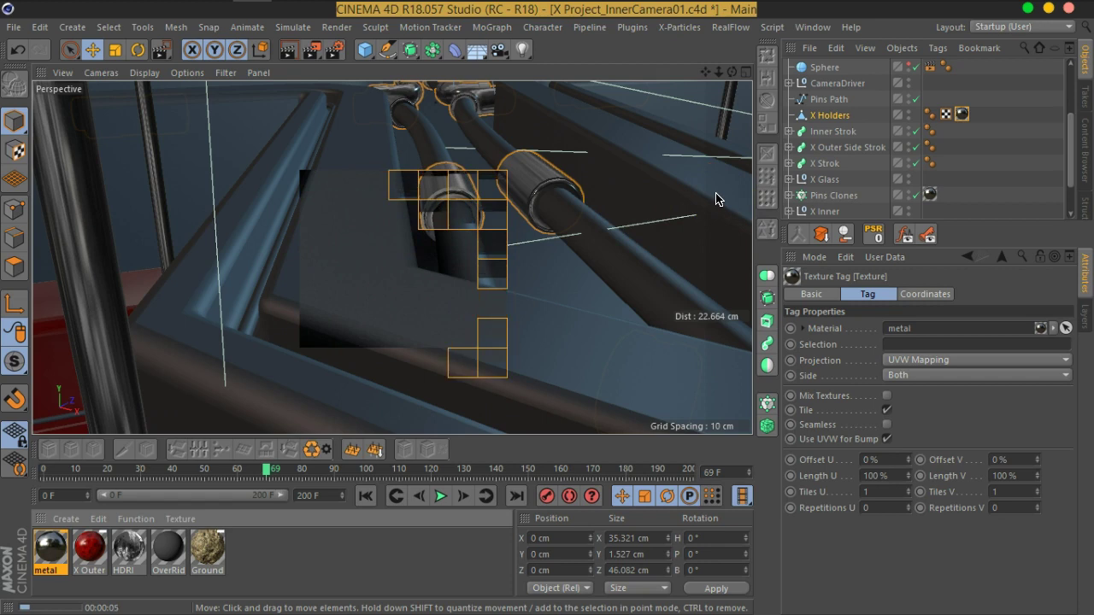
pyautogui.click(719, 238)
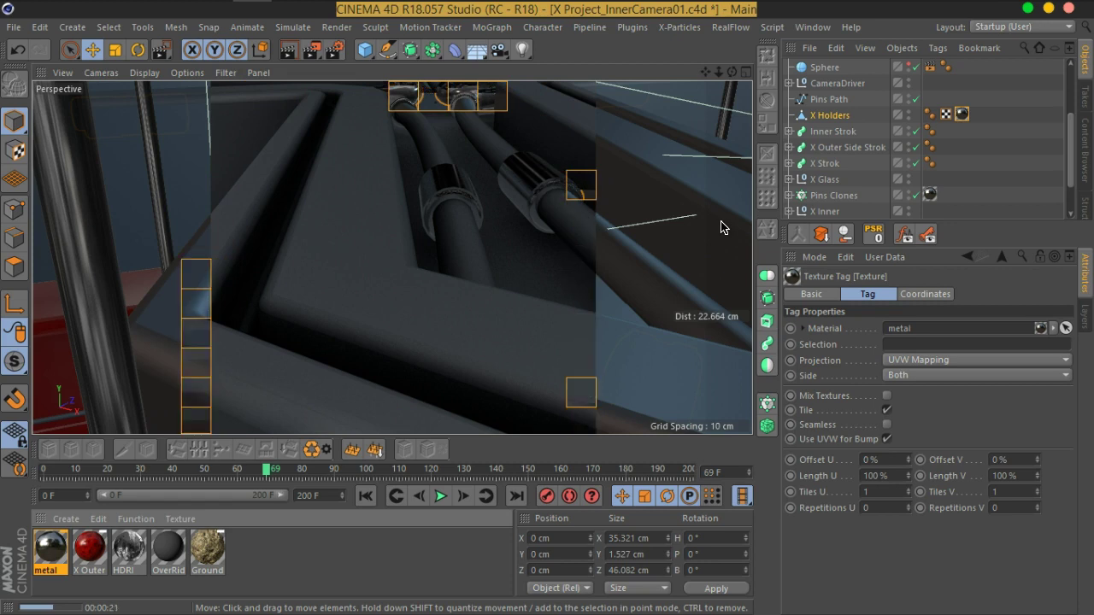
# Step: Disable Ambient Occlusion in the render settings and render the close-up of the holders again
pyautogui.click(336, 49)
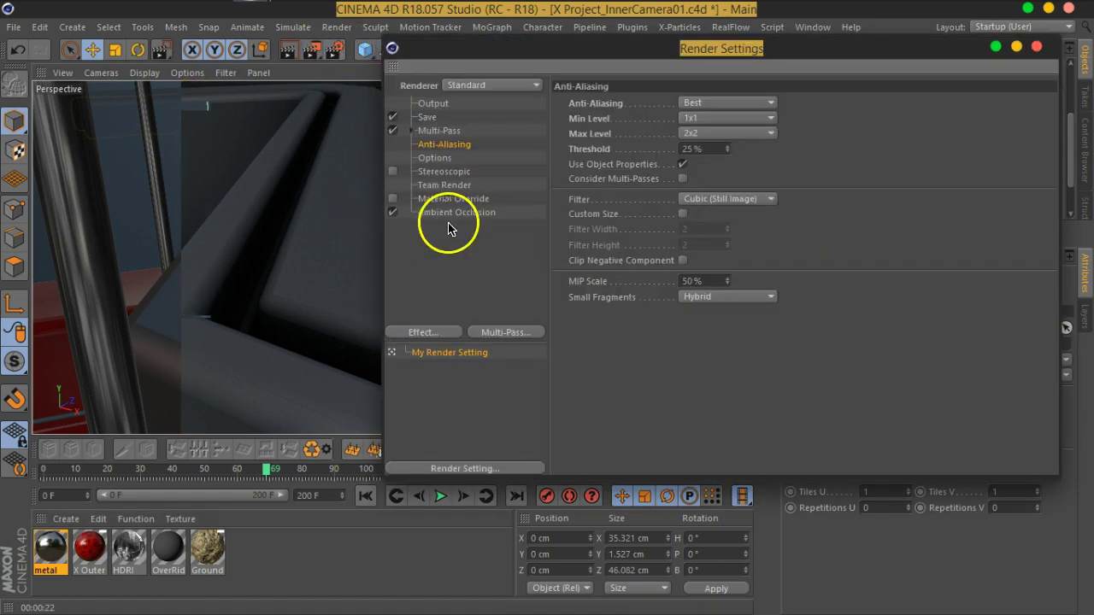
pyautogui.click(392, 212)
pyautogui.click(1036, 49)
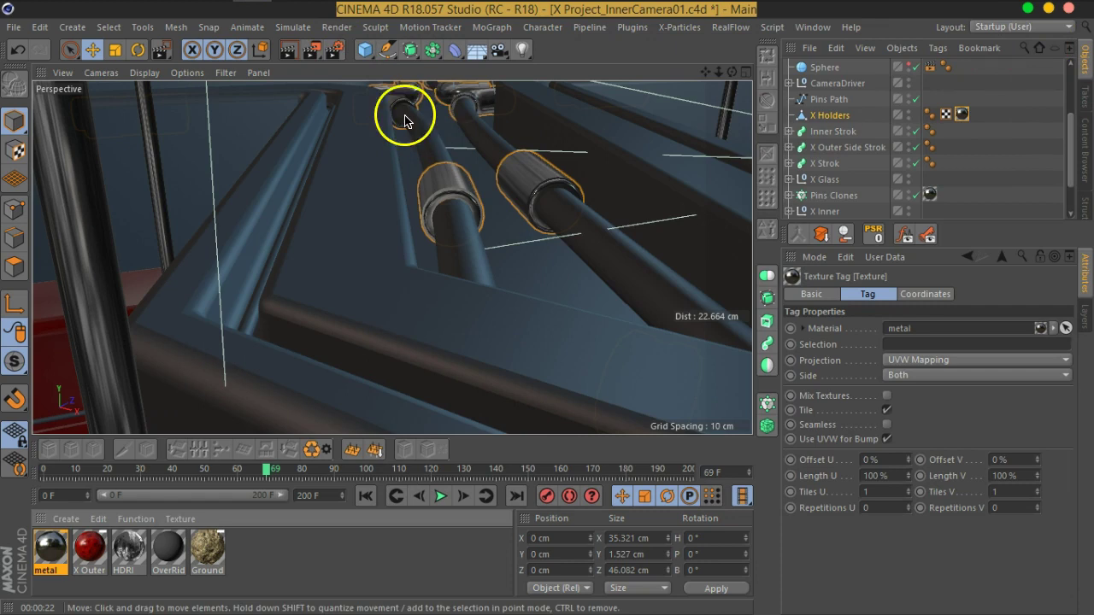
pyautogui.click(295, 49)
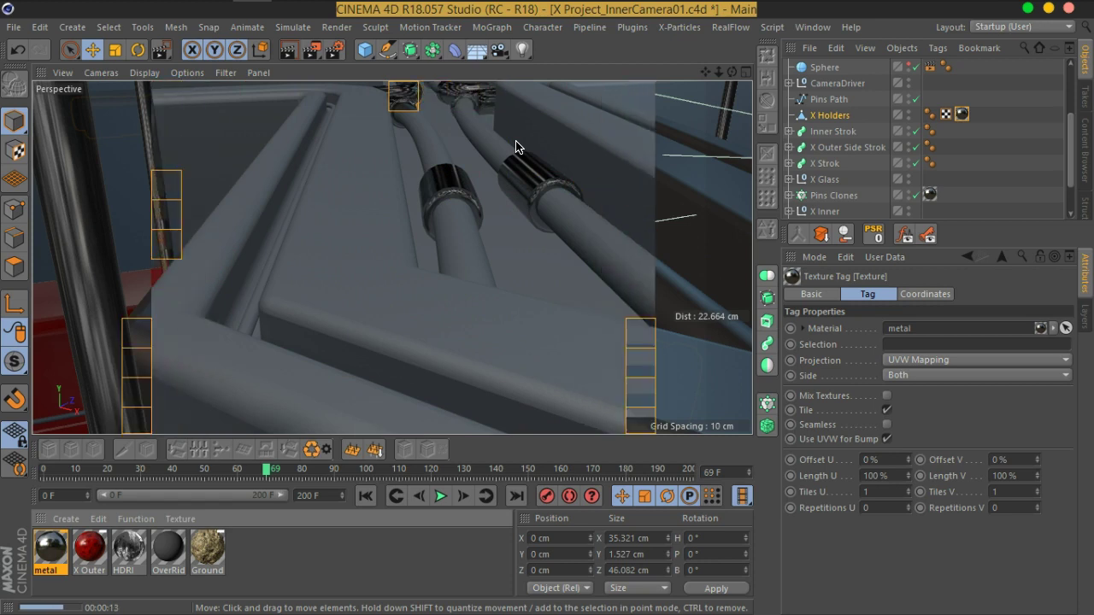
# Step: Render the whole X-shaped building from above to check the materials and lighting
pyautogui.keyDown('alt'); pyautogui.moveTo(434, 194); pyautogui.dragTo(417, 194, button='right'); pyautogui.keyUp('alt')
pyautogui.keyDown('alt'); pyautogui.moveTo(441, 293); pyautogui.dragTo(466, 254, button='middle'); pyautogui.keyUp('alt')
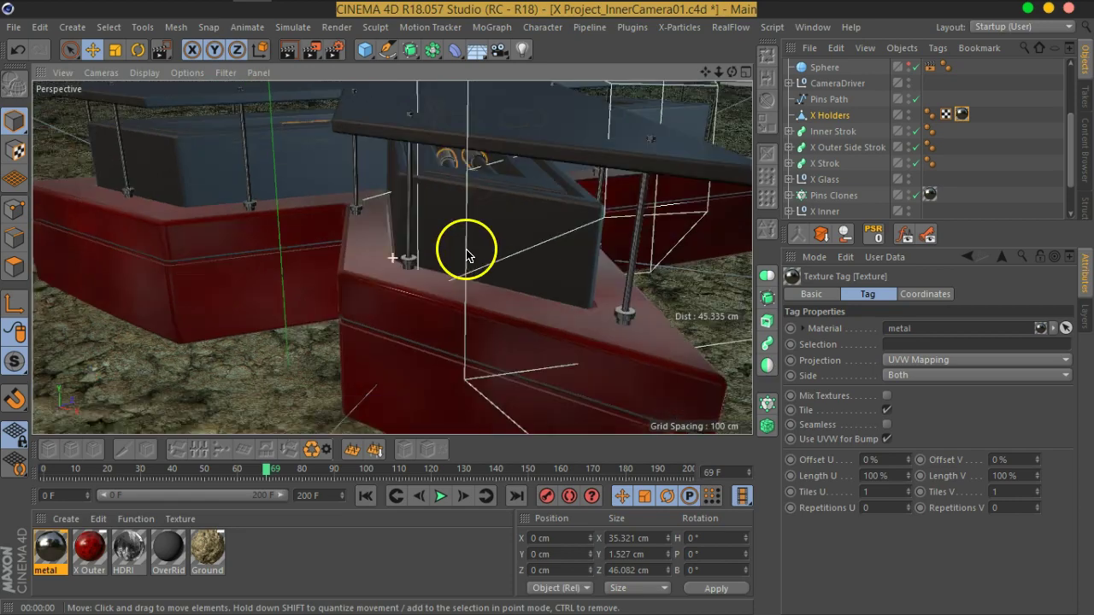
pyautogui.keyDown('alt'); pyautogui.moveTo(467, 254); pyautogui.dragTo(467, 251, button='right'); pyautogui.keyUp('alt')
pyautogui.keyDown('alt'); pyautogui.moveTo(466, 252); pyautogui.dragTo(577, 254); pyautogui.keyUp('alt')
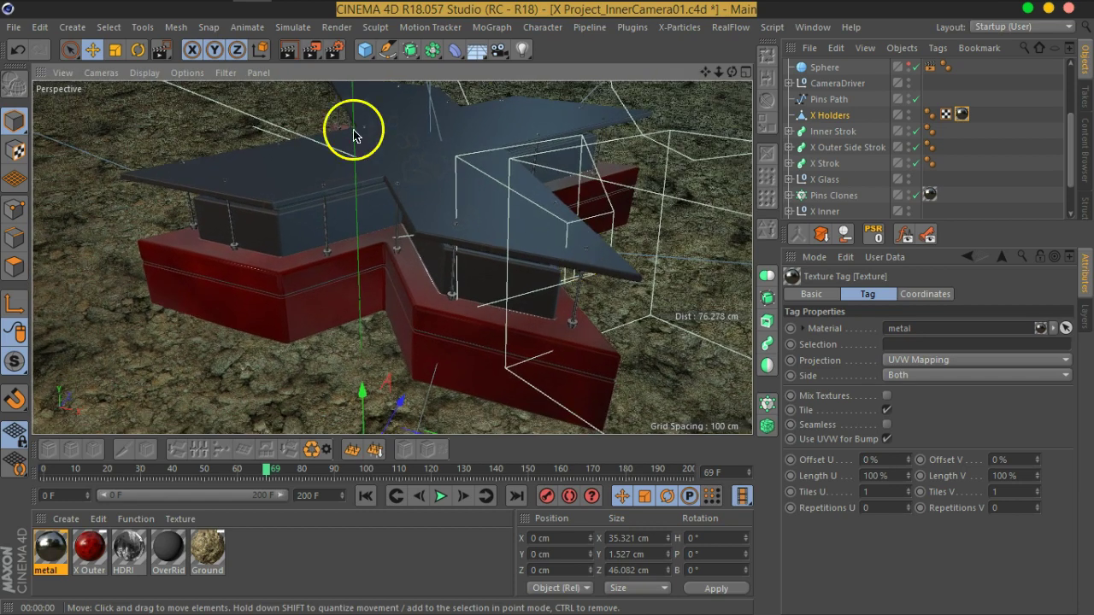
pyautogui.click(288, 48)
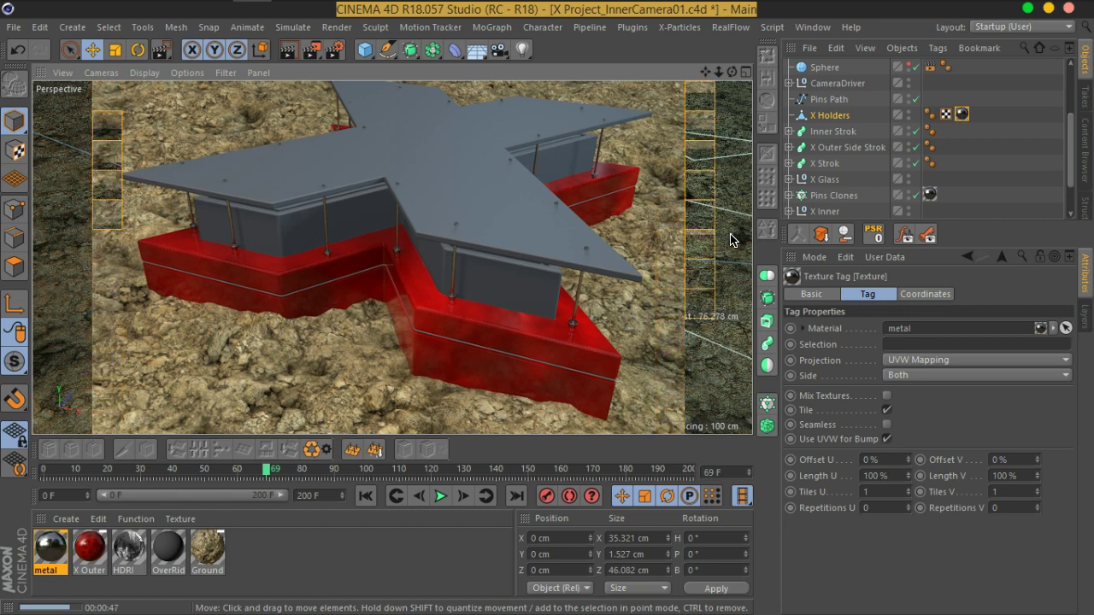
pyautogui.click(546, 537)
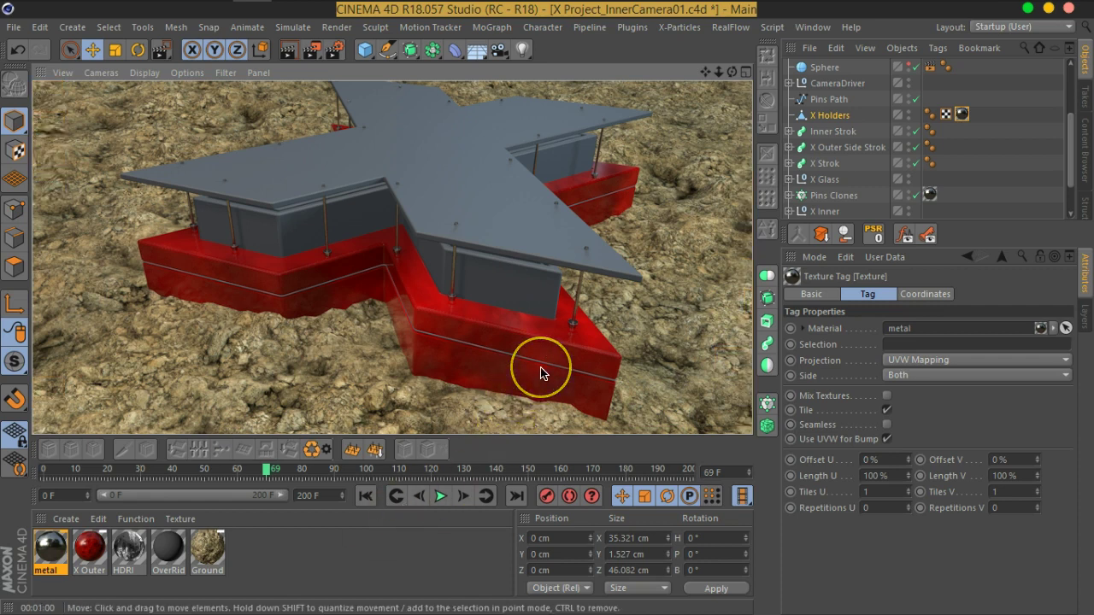
pyautogui.keyDown('alt'); pyautogui.moveTo(590, 289); pyautogui.dragTo(512, 303); pyautogui.keyUp('alt')
pyautogui.scroll(3, 512, 304)
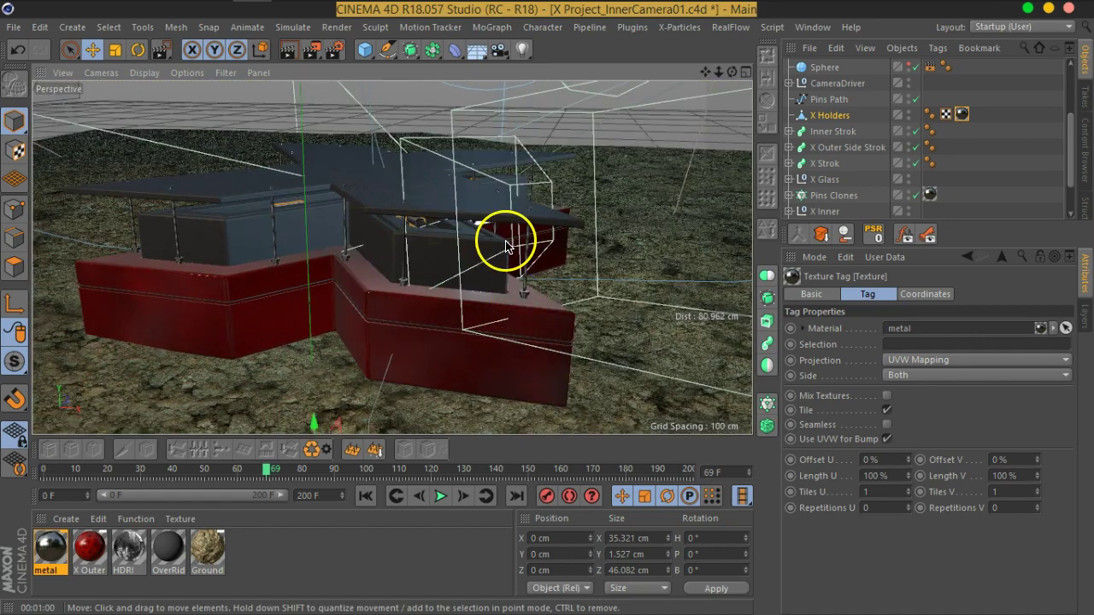
# Step: Duplicate the X Outer material and rename the copy X Inner
pyautogui.scroll(5, 505, 243)
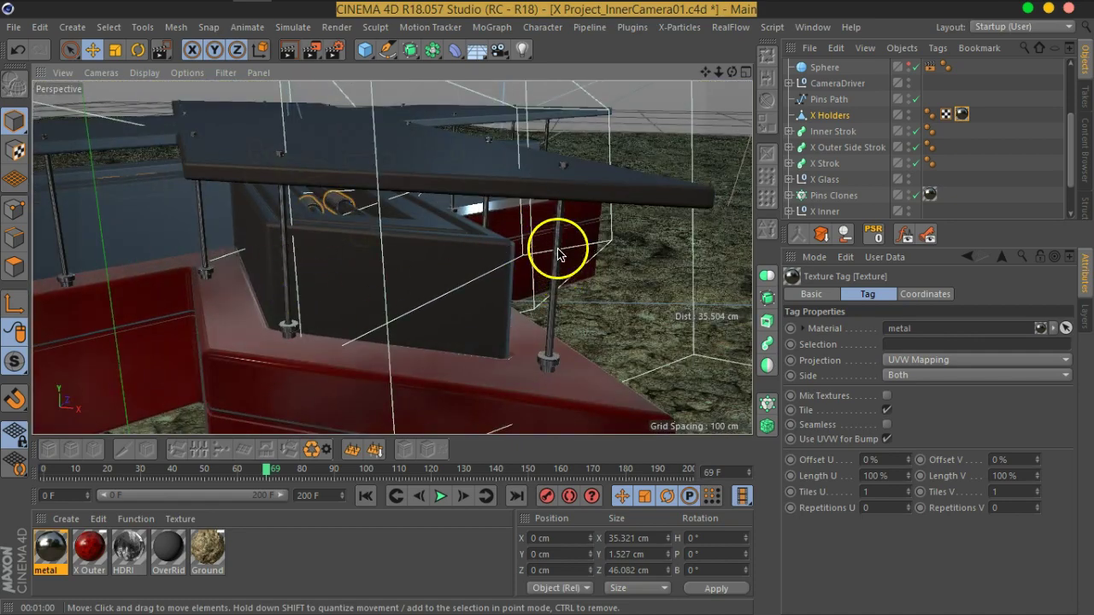
pyautogui.keyDown('alt'); pyautogui.moveTo(476, 270); pyautogui.dragTo(488, 313); pyautogui.keyUp('alt')
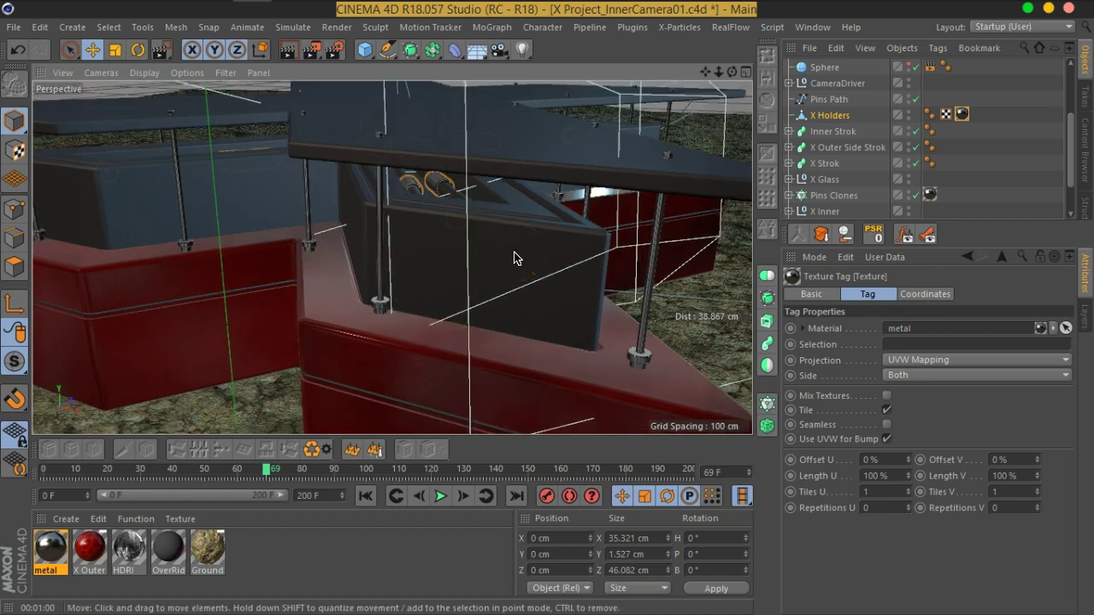
pyautogui.moveTo(604, 252)
pyautogui.keyDown('alt'); pyautogui.mouseDown()
pyautogui.moveTo(459, 232)
pyautogui.moveTo(627, 237)
pyautogui.moveTo(610, 236)
pyautogui.mouseUp(); pyautogui.keyUp('alt')
pyautogui.click(98, 560)
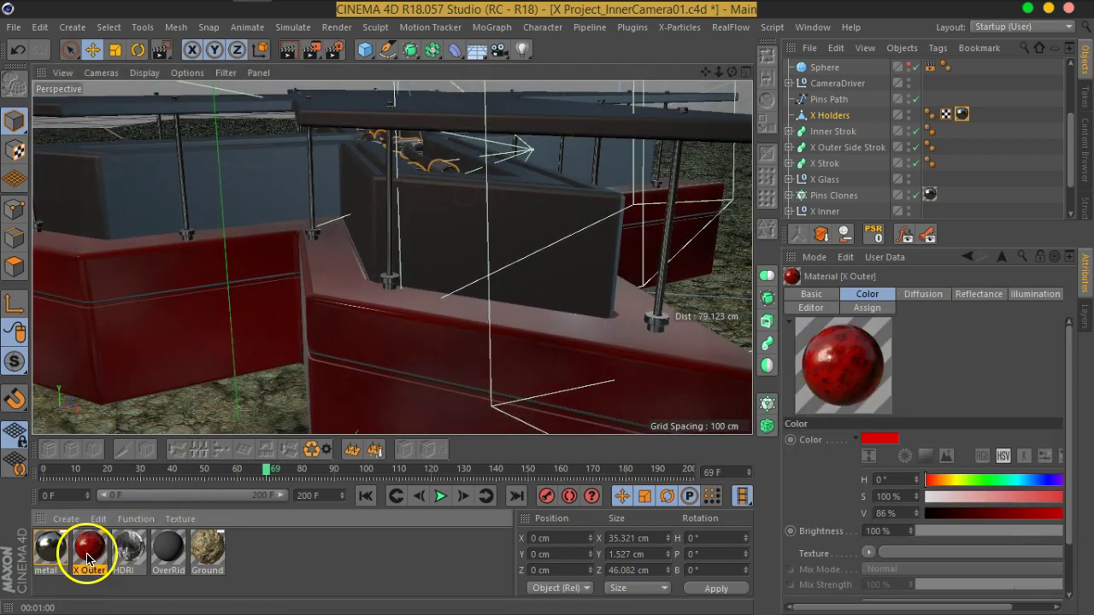
pyautogui.keyDown('ctrl'); pyautogui.moveTo(92, 553); pyautogui.dragTo(117, 559); pyautogui.keyUp('ctrl')
pyautogui.doubleClick(128, 572)
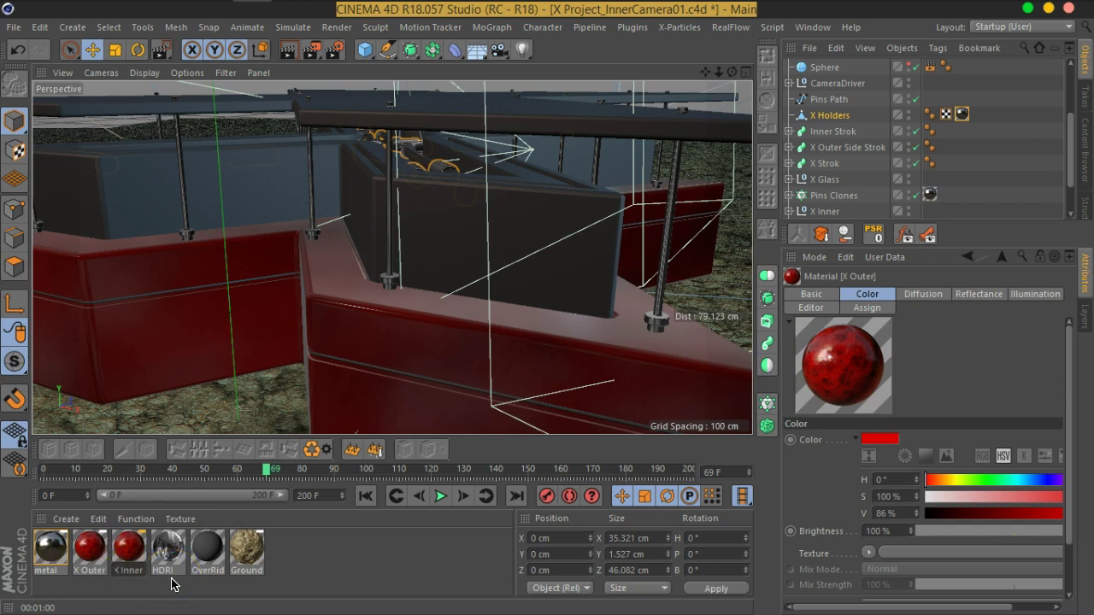
pyautogui.press('Return')
# Step: Darken the X Inner material's base color to near black by setting its V value to 6%
pyautogui.click(134, 547)
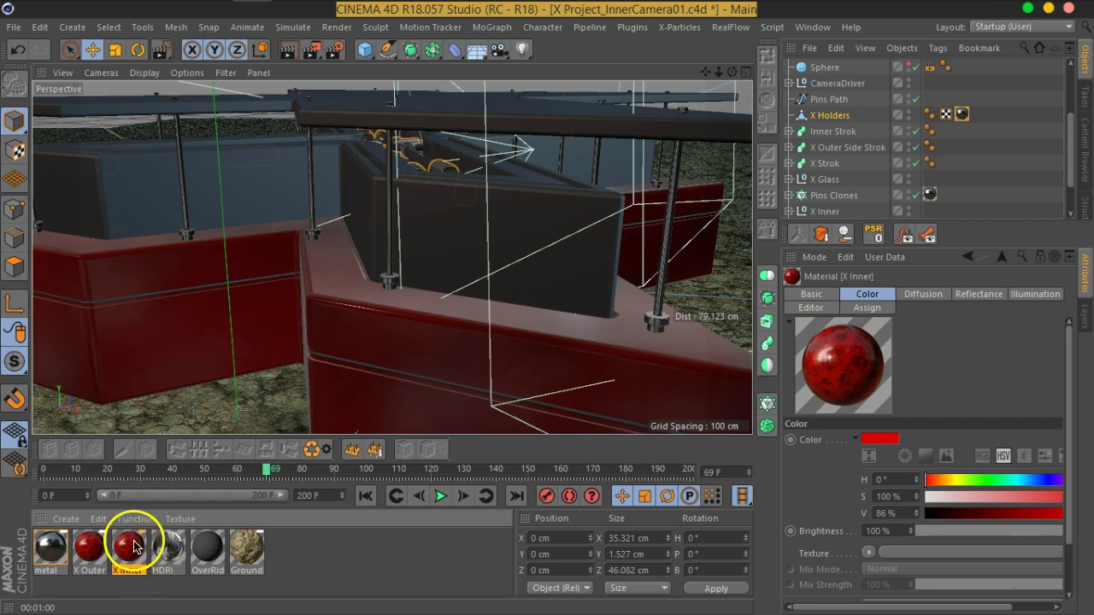
pyautogui.doubleClick(133, 547)
pyautogui.moveTo(561, 98); pyautogui.dragTo(775, 54)
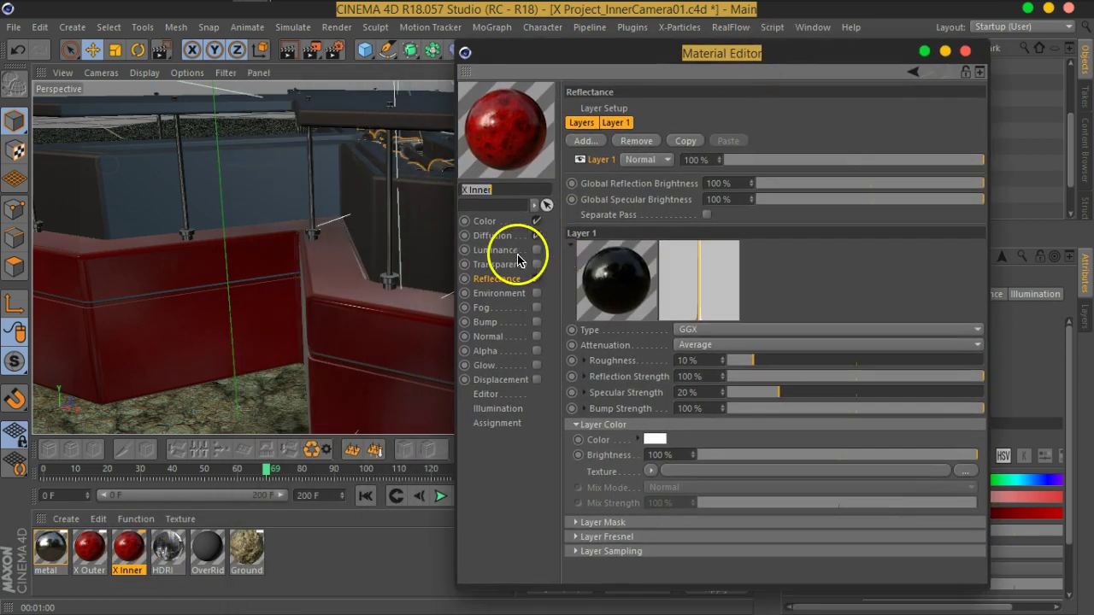
pyautogui.click(484, 220)
pyautogui.moveTo(781, 183); pyautogui.dragTo(722, 187)
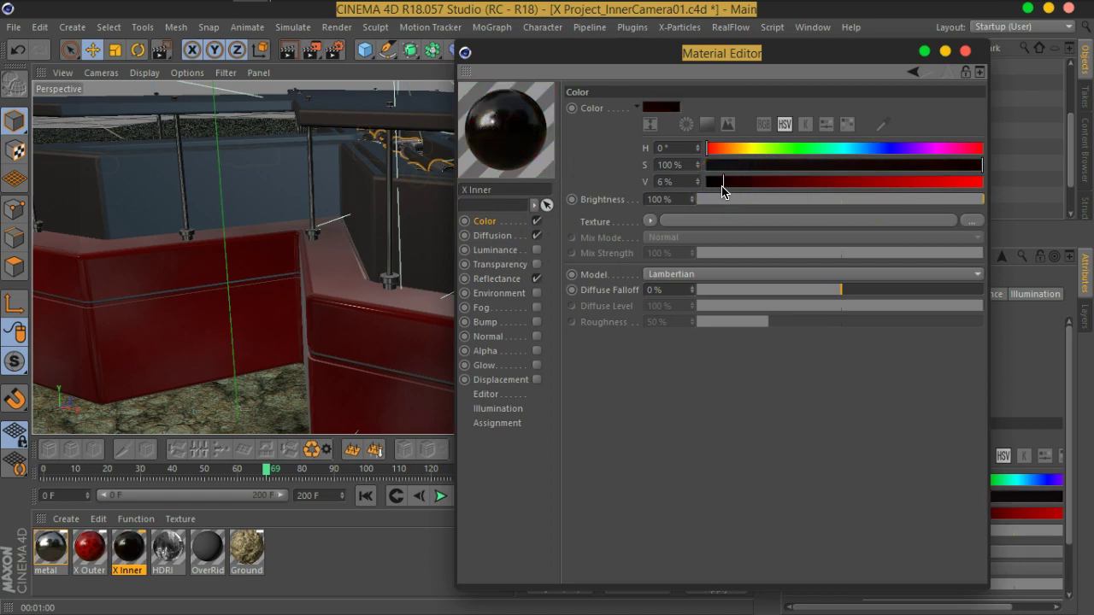
# Step: Apply the X Inner material to the building's inner walls and close the Material Editor
pyautogui.moveTo(124, 554); pyautogui.dragTo(433, 241)
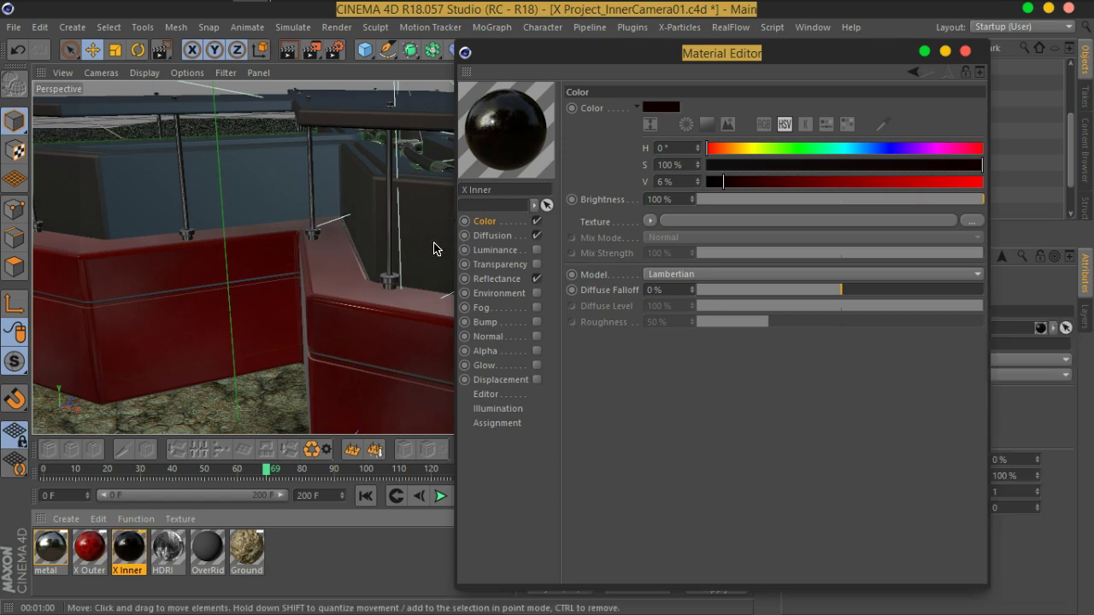
pyautogui.click(965, 52)
pyautogui.click(962, 86)
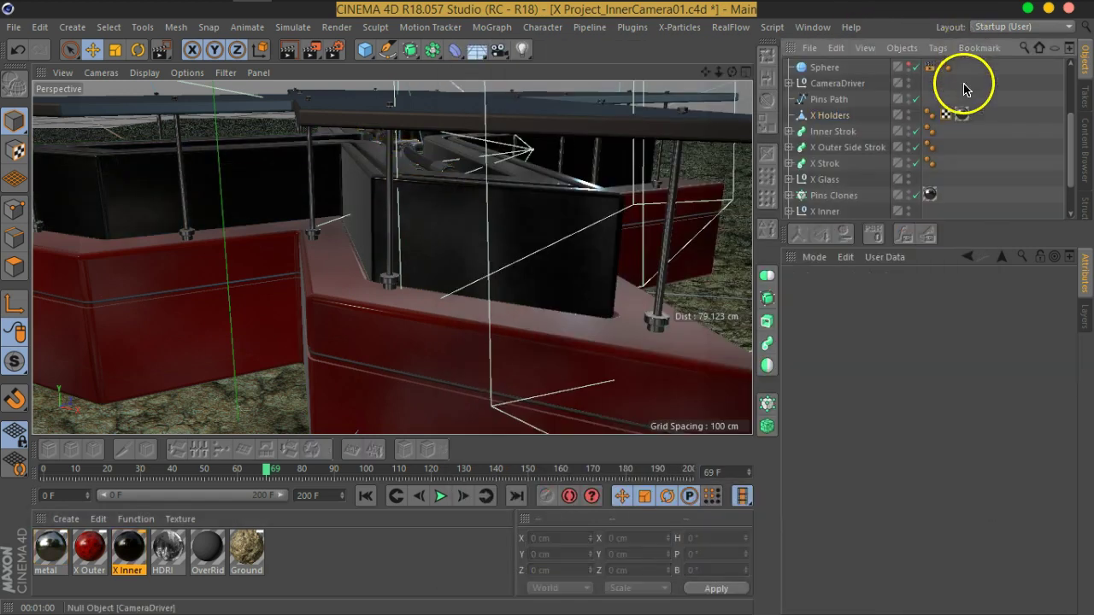
# Step: Create a new material for the glowing strips and name it BlueGlow
pyautogui.keyDown('alt'); pyautogui.moveTo(486, 222); pyautogui.dragTo(398, 228); pyautogui.keyUp('alt')
pyautogui.scroll(10, 484, 232)
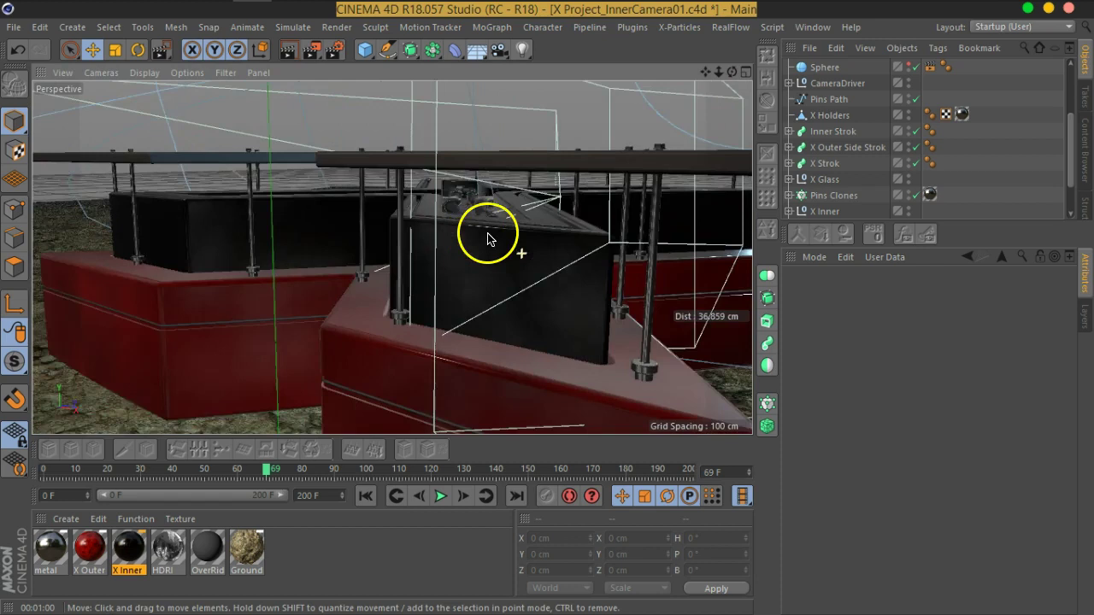
pyautogui.scroll(8, 481, 224)
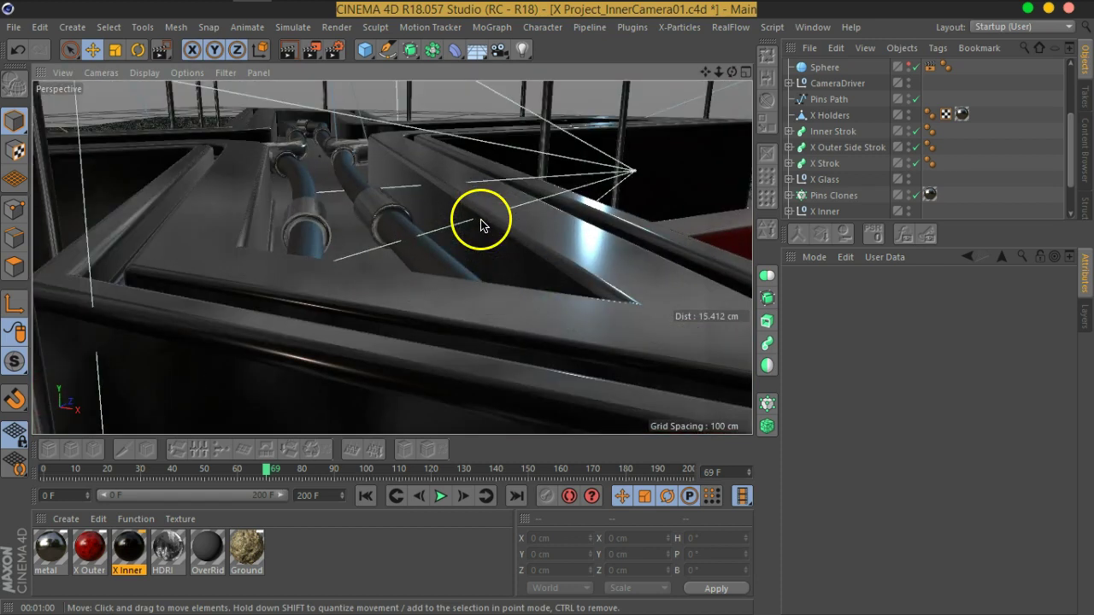
pyautogui.keyDown('alt'); pyautogui.moveTo(509, 229); pyautogui.dragTo(542, 263); pyautogui.keyUp('alt')
pyautogui.keyDown('alt'); pyautogui.moveTo(393, 257); pyautogui.dragTo(452, 247); pyautogui.keyUp('alt')
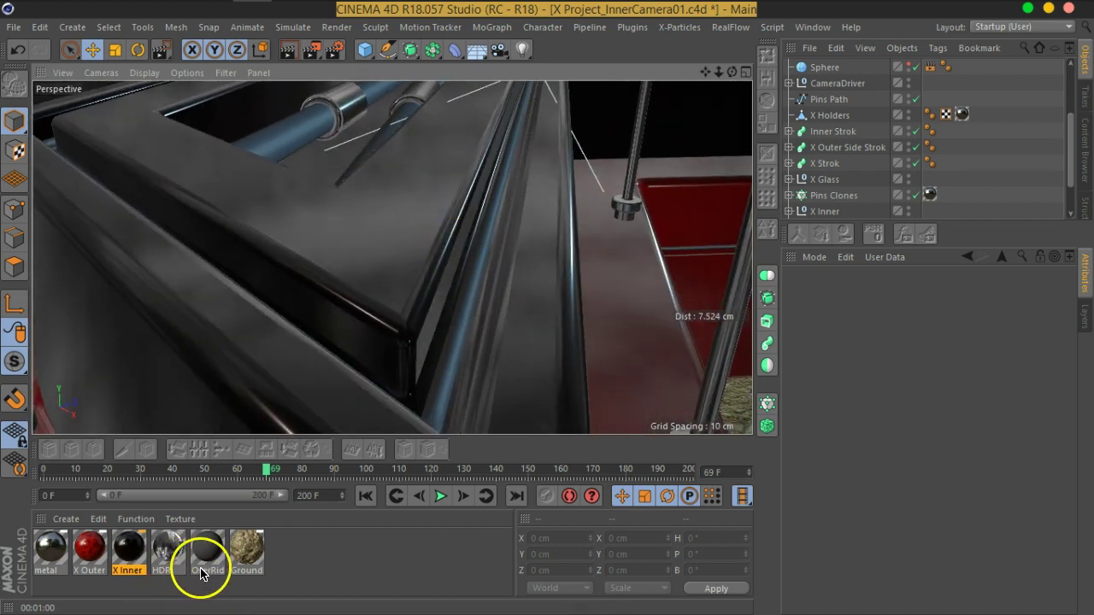
pyautogui.doubleClick(277, 559)
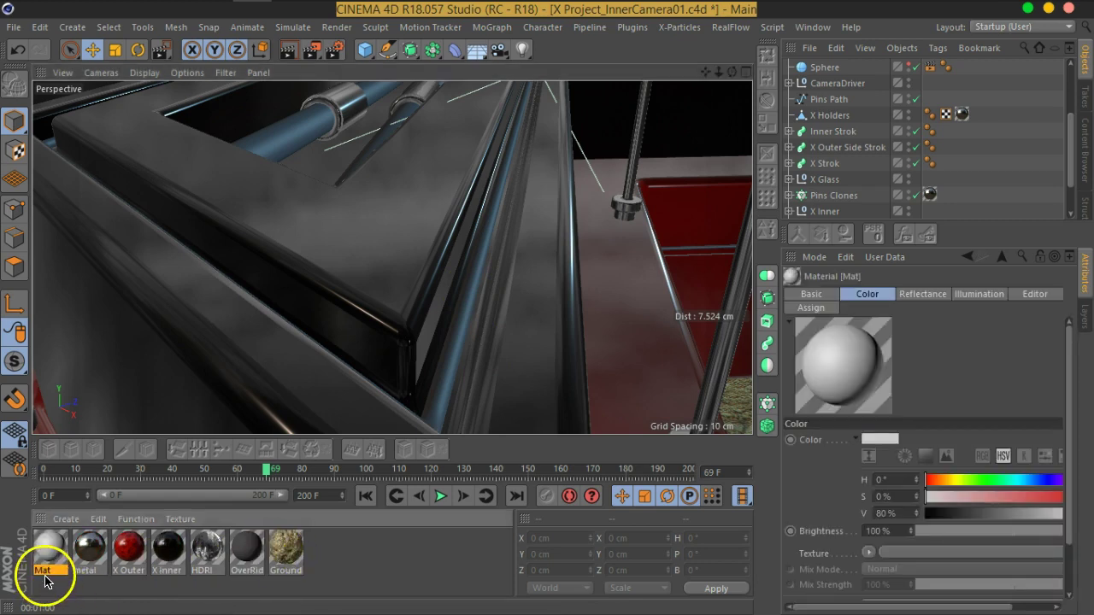
pyautogui.doubleClick(45, 574)
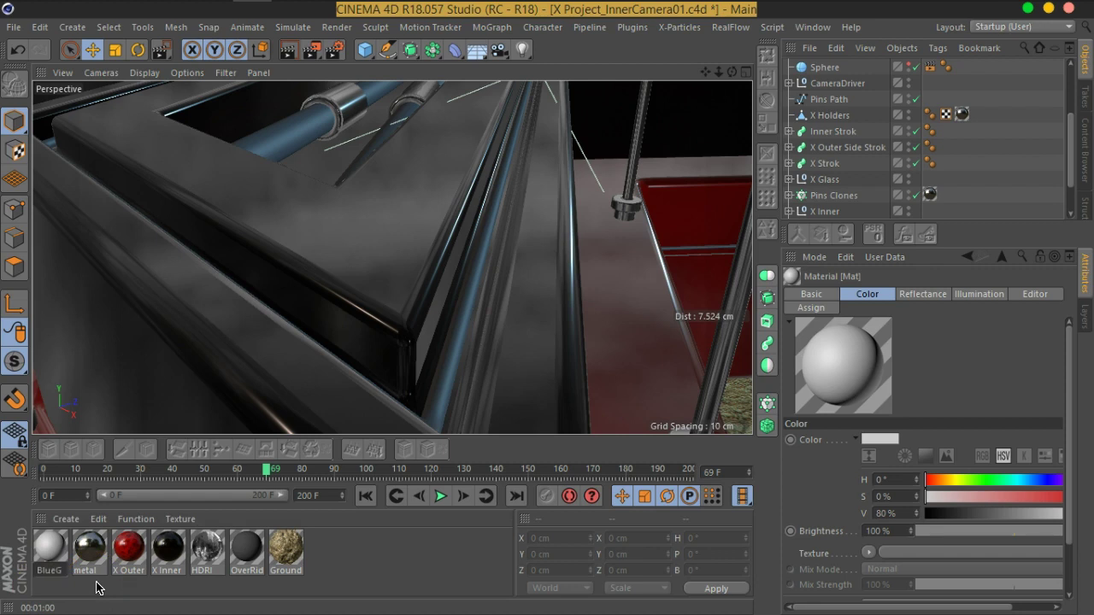
pyautogui.press('Return')
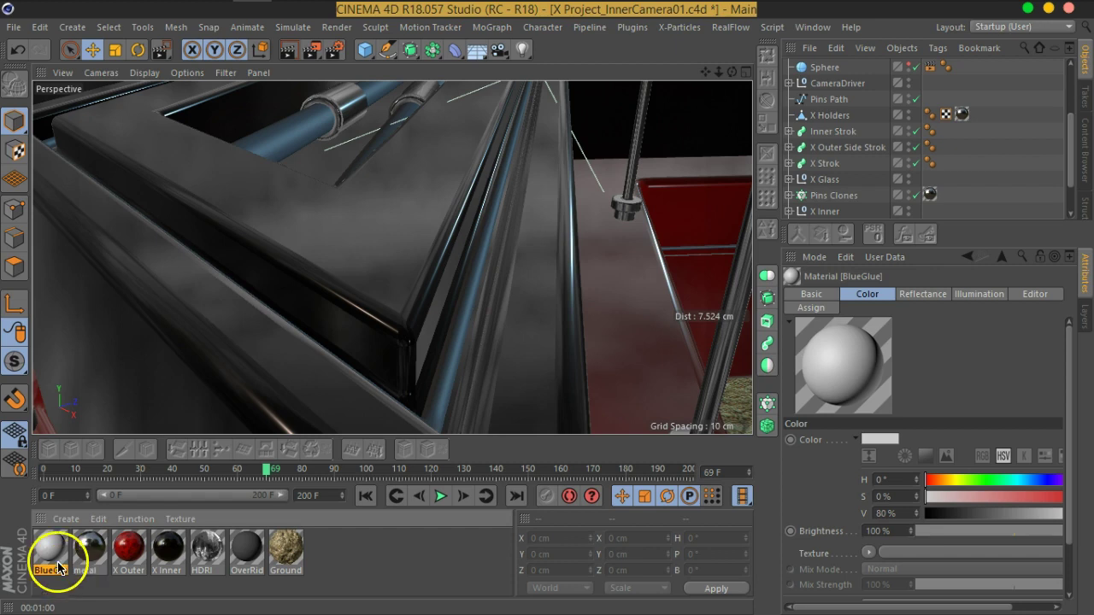
pyautogui.doubleClick(69, 564)
pyautogui.doubleClick(295, 221)
pyautogui.click(293, 217)
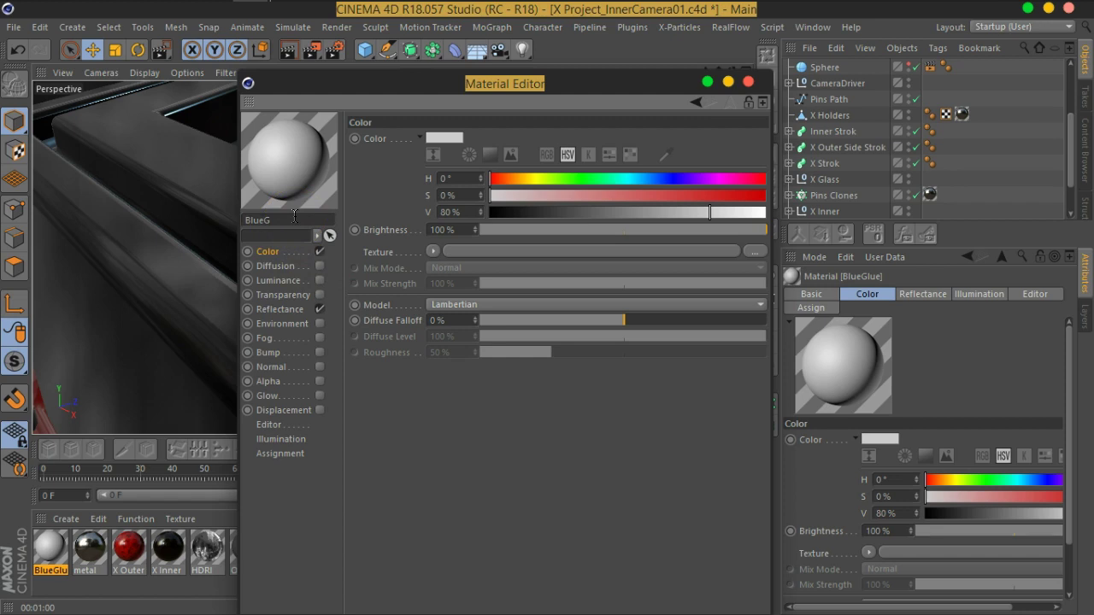
pyautogui.write('w')
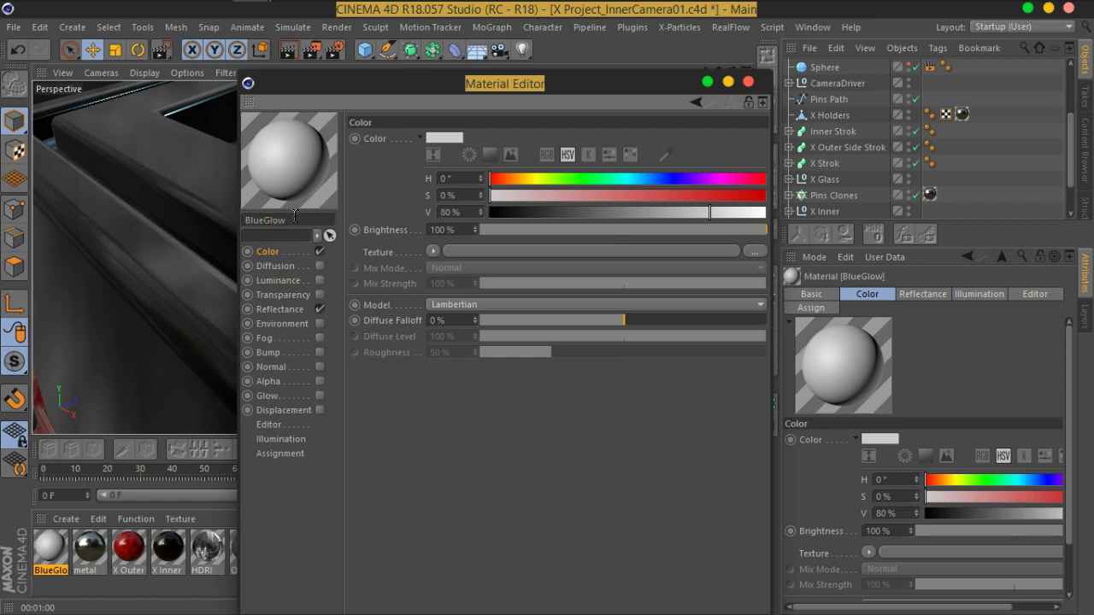
# Step: Make BlueGlow luminance-only by disabling Color and Reflectance, and set its Luminance color to blue with H 219°, S 74%, V 100%
pyautogui.click(320, 251)
pyautogui.click(320, 309)
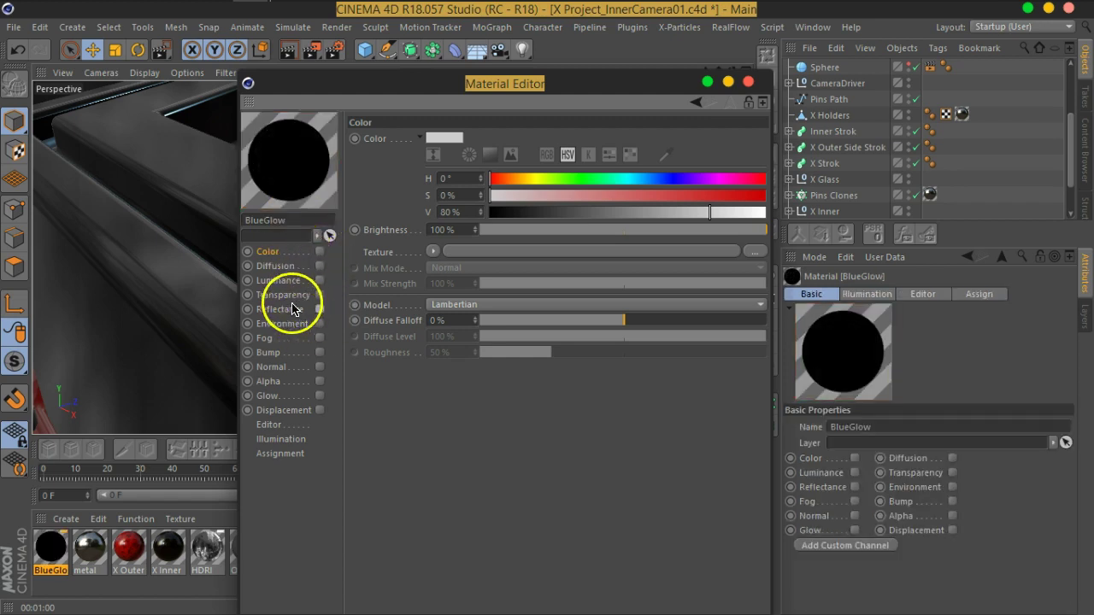
pyautogui.click(278, 280)
pyautogui.click(319, 280)
pyautogui.moveTo(484, 97); pyautogui.dragTo(715, 79)
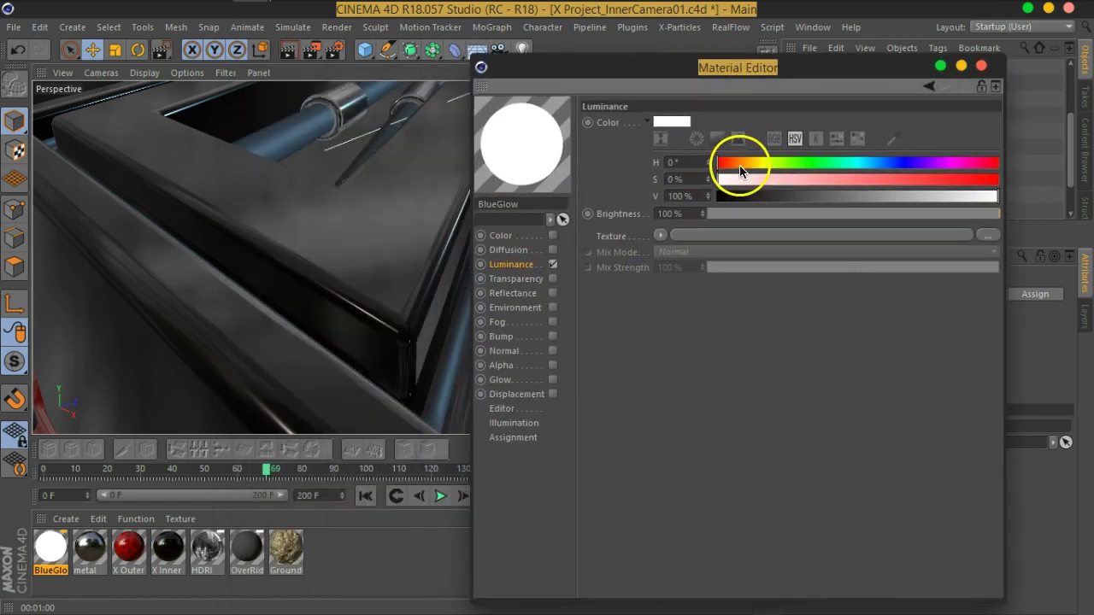
pyautogui.moveTo(740, 166); pyautogui.dragTo(927, 185)
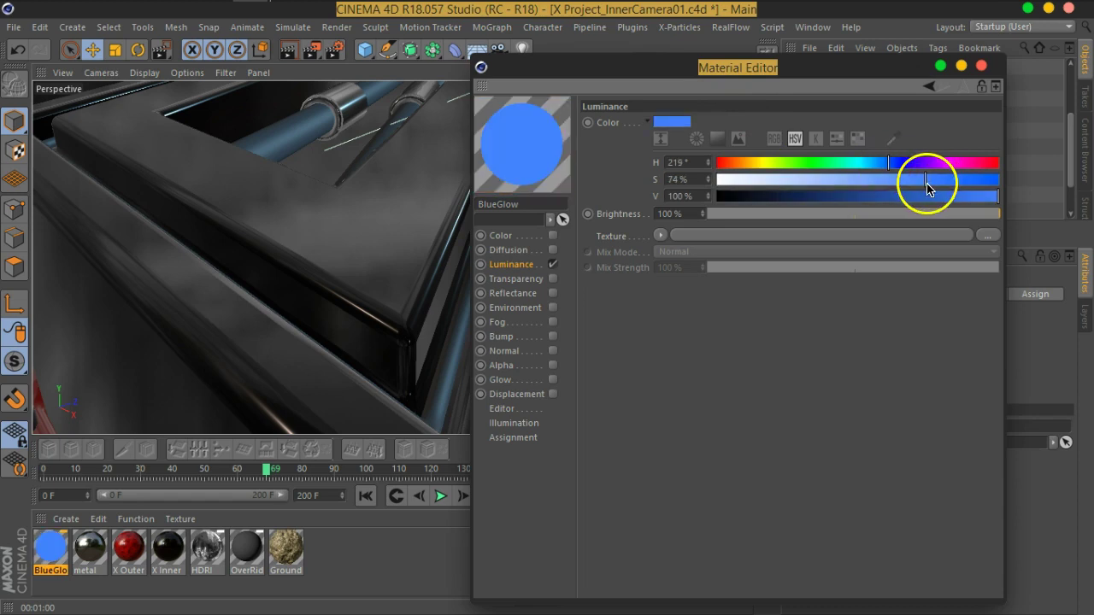
pyautogui.click(981, 65)
# Step: Apply the BlueGlow material to the Inner Strok strips
pyautogui.moveTo(49, 549); pyautogui.dragTo(447, 370)
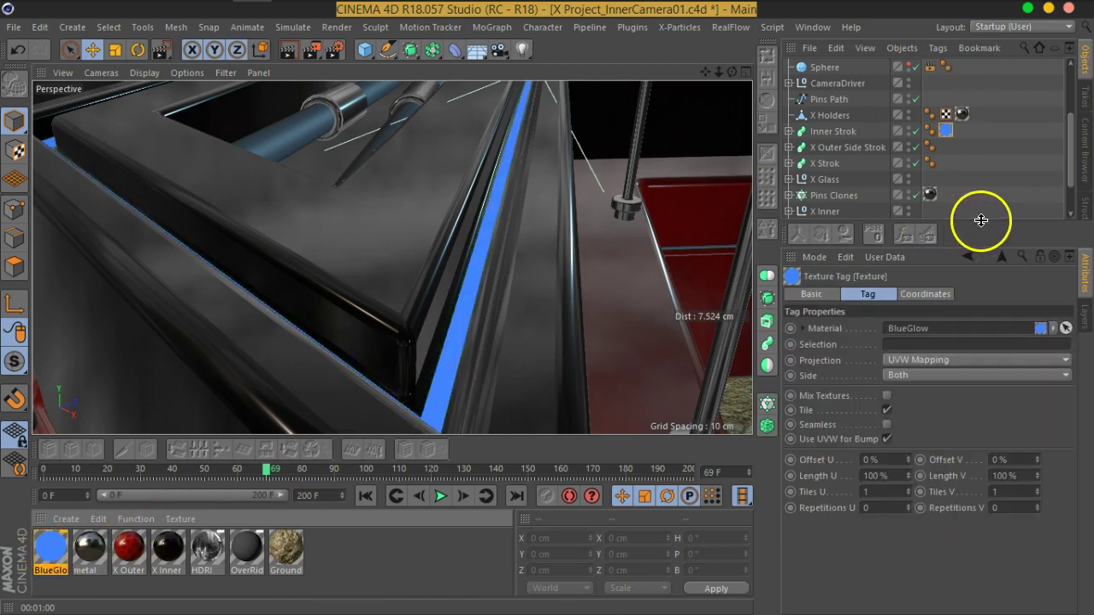
pyautogui.click(977, 215)
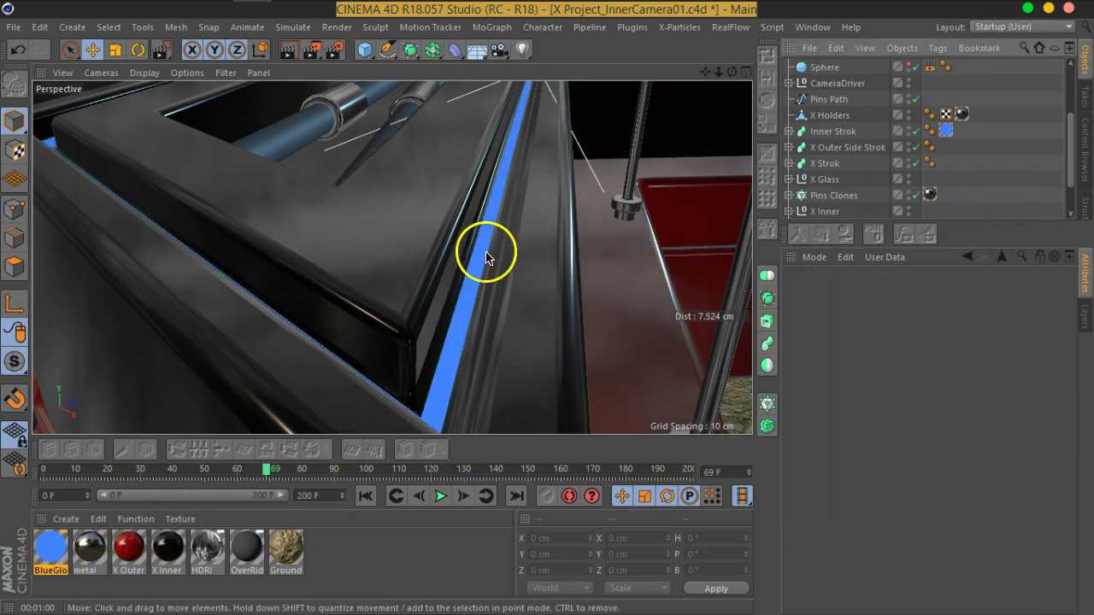
pyautogui.keyDown('alt'); pyautogui.moveTo(323, 138); pyautogui.dragTo(413, 197); pyautogui.keyUp('alt')
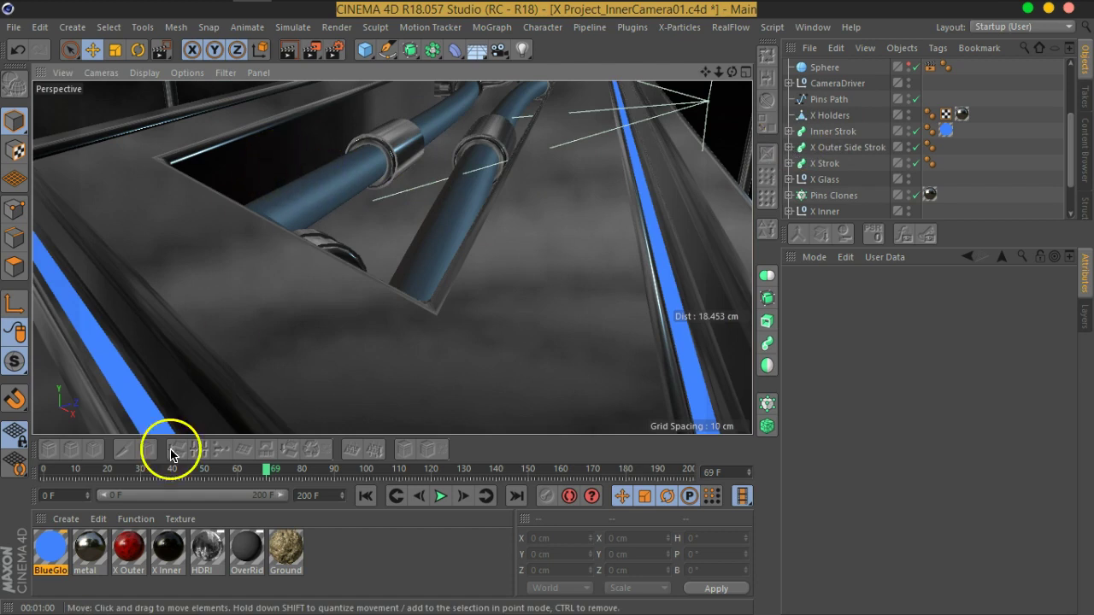
# Step: Duplicate the BlueGlow material and open the copy in the Material Editor
pyautogui.keyDown('ctrl'); pyautogui.moveTo(64, 557); pyautogui.dragTo(92, 576); pyautogui.keyUp('ctrl')
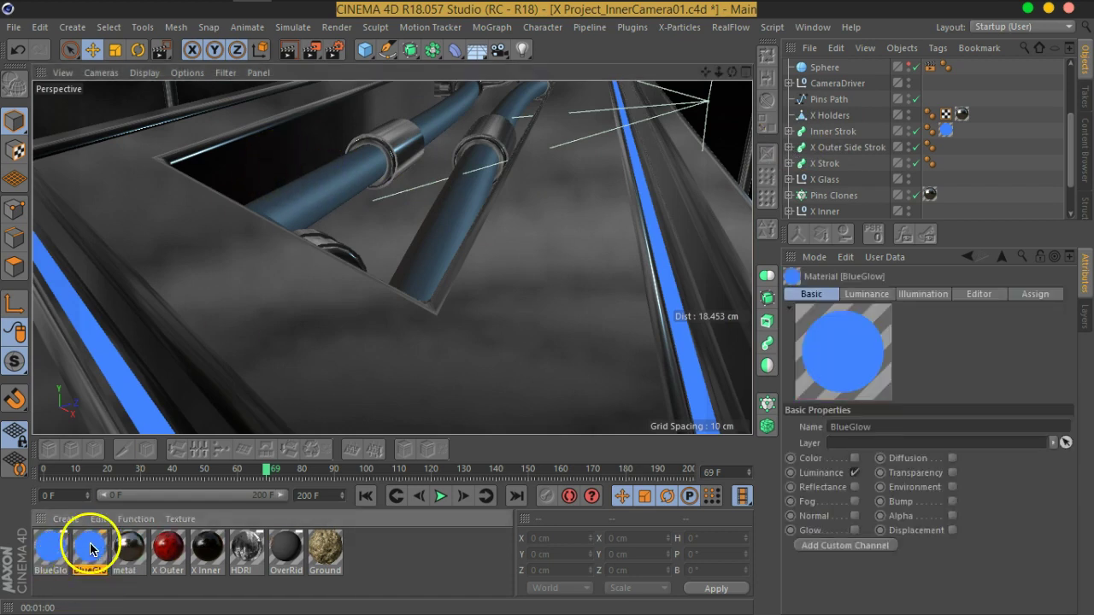
pyautogui.doubleClick(90, 551)
pyautogui.doubleClick(262, 221)
pyautogui.moveTo(260, 224); pyautogui.dragTo(233, 239)
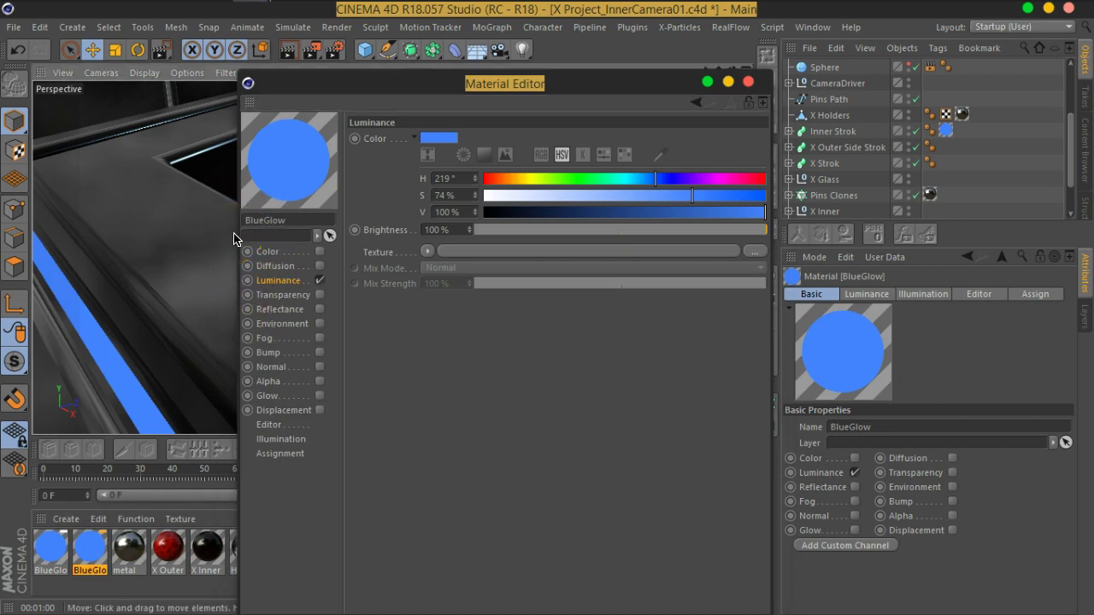
pyautogui.press('r')
pyautogui.press('n')
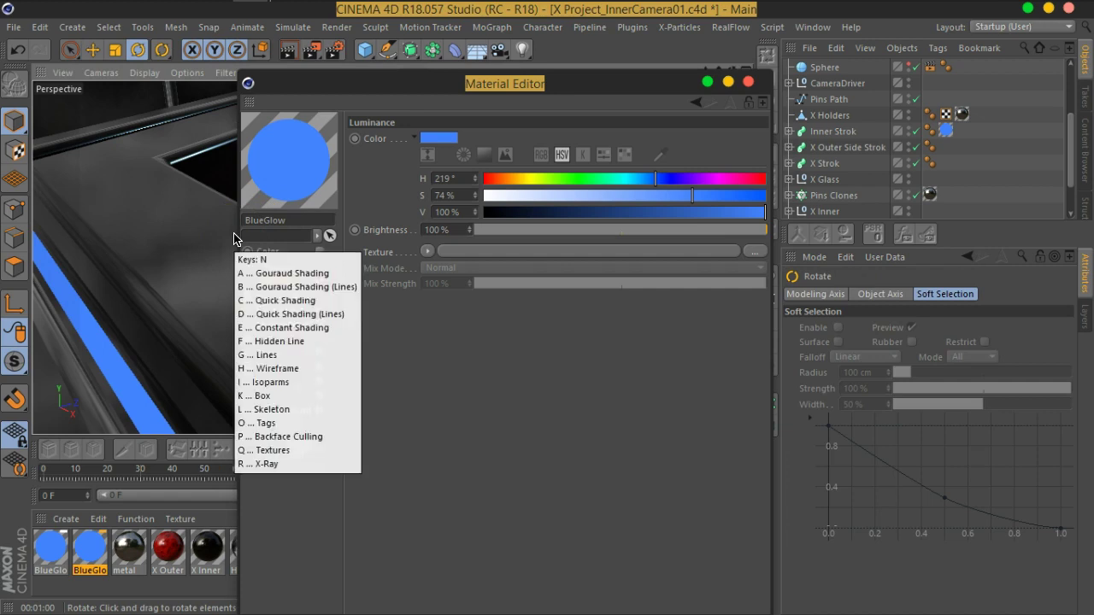
pyautogui.press('g')
pyautogui.press('e')
pyautogui.click(250, 234)
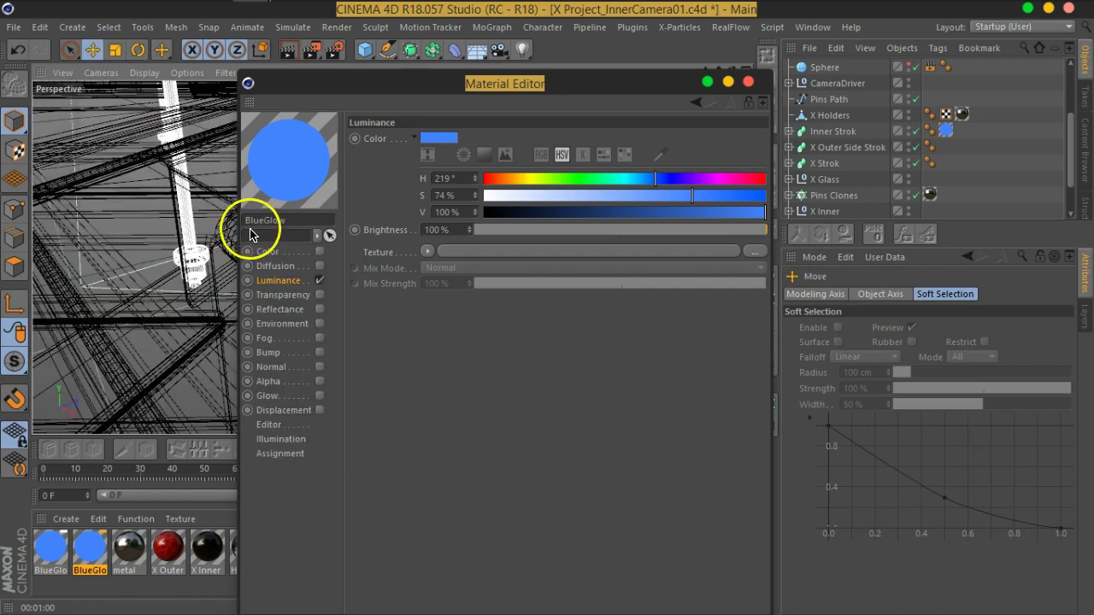
# Step: Rename the duplicated glow material OrangeGlow
pyautogui.moveTo(262, 222); pyautogui.dragTo(231, 227)
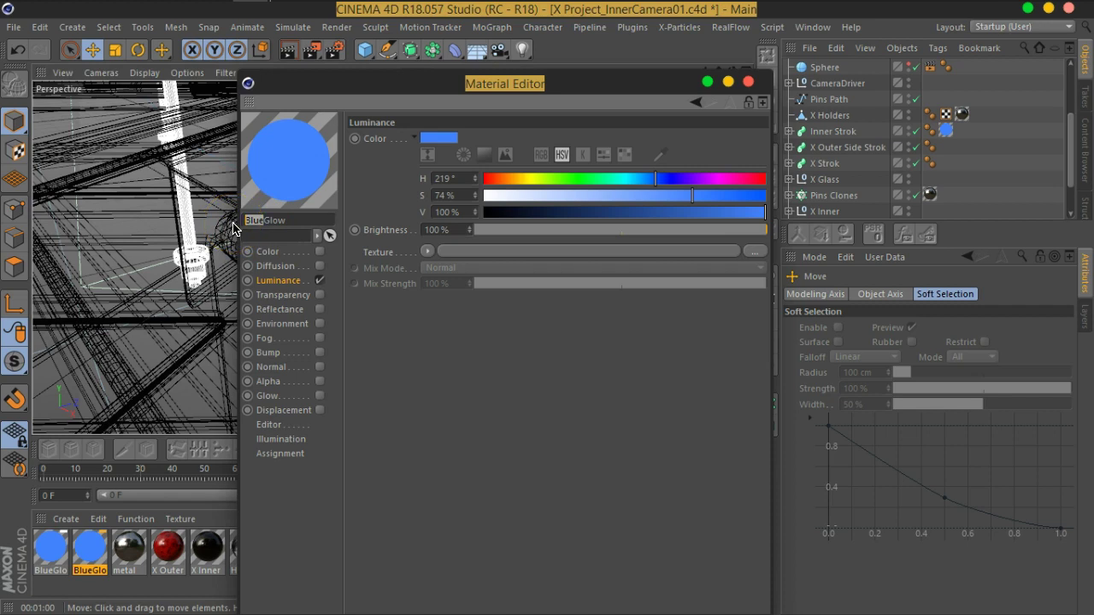
pyautogui.click(233, 229)
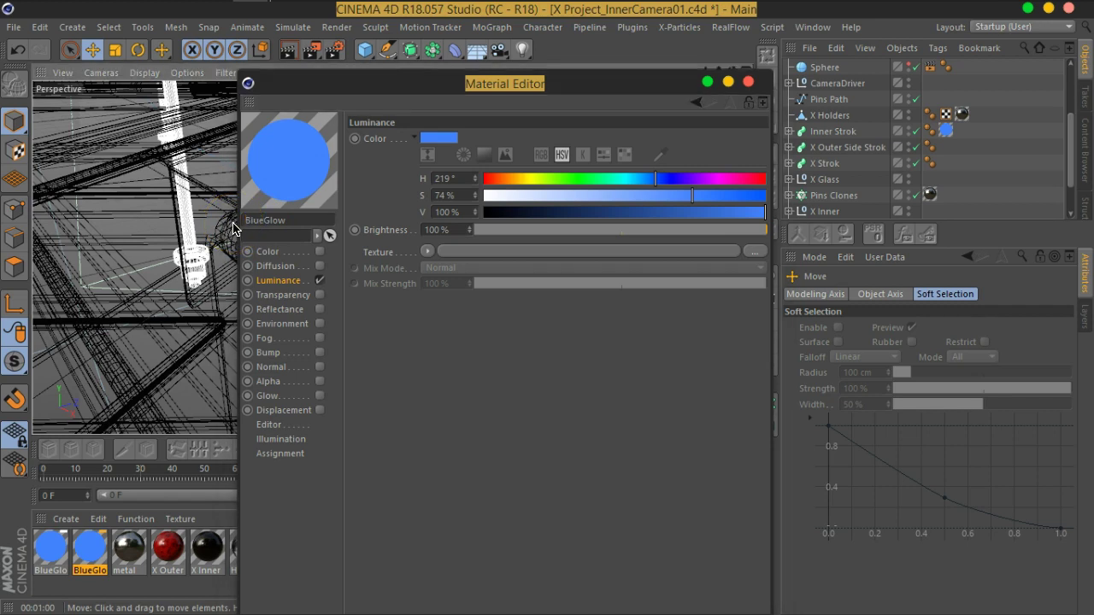
pyautogui.moveTo(256, 218); pyautogui.dragTo(229, 230)
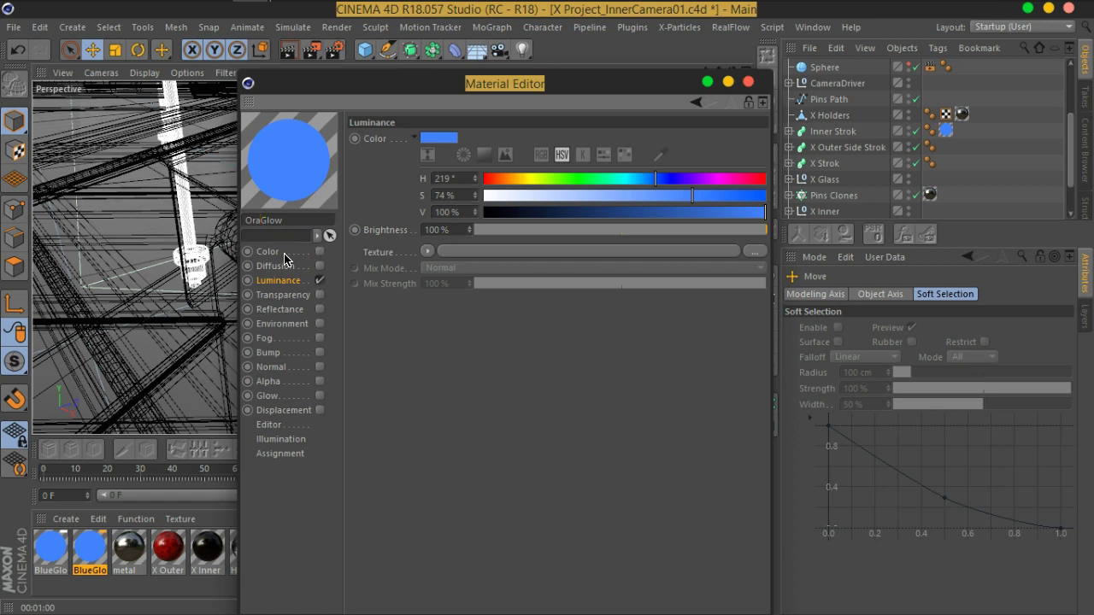
pyautogui.write('Orange')
pyautogui.press('Return')
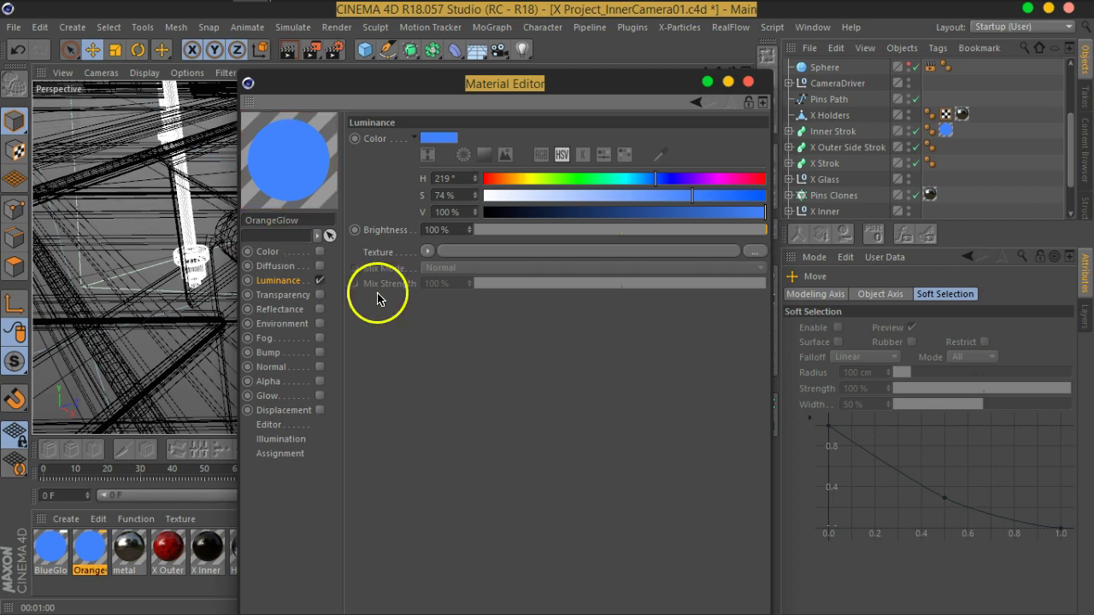
# Step: Set OrangeGlow's Luminance color to orange with a hue of 13° and close the Material Editor
pyautogui.click(503, 181)
pyautogui.moveTo(502, 182); pyautogui.dragTo(495, 186)
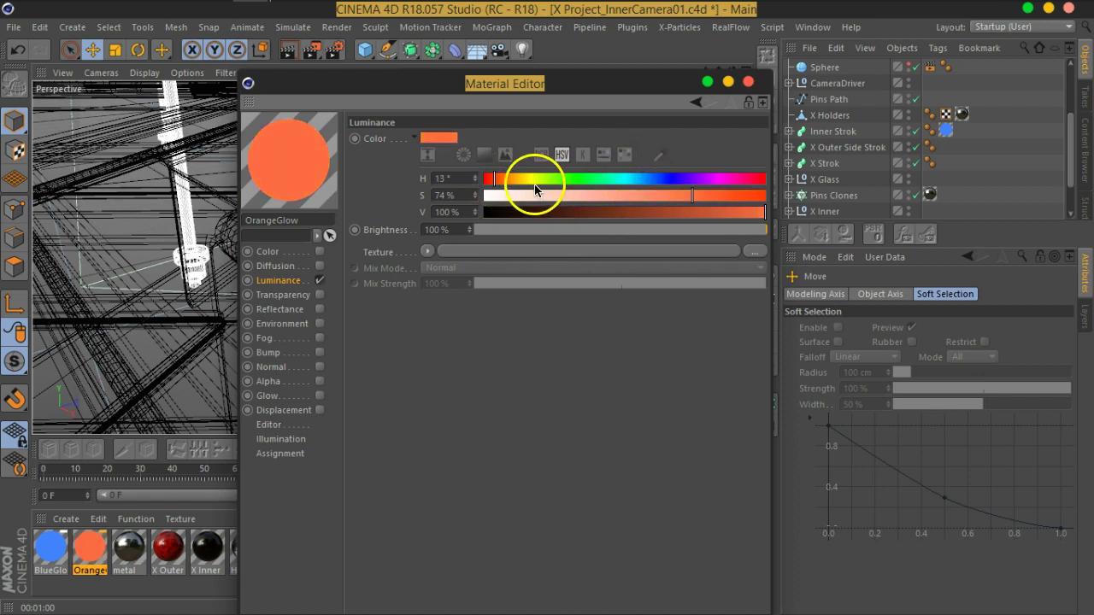
pyautogui.click(746, 82)
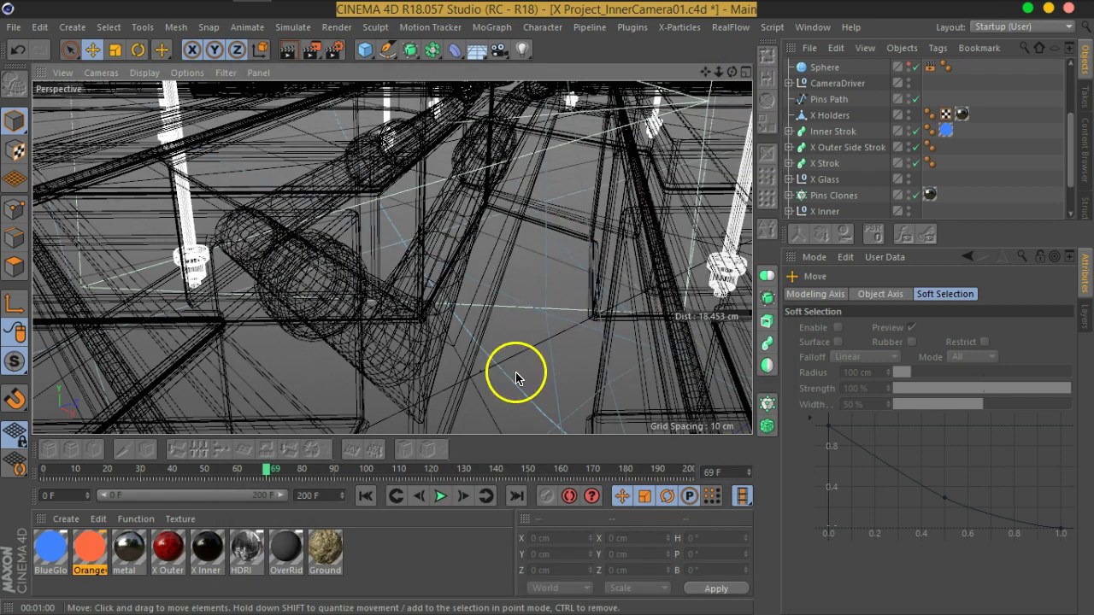
# Step: Switch the viewport display to Gouraud Shading (Lines)
pyautogui.click(143, 73)
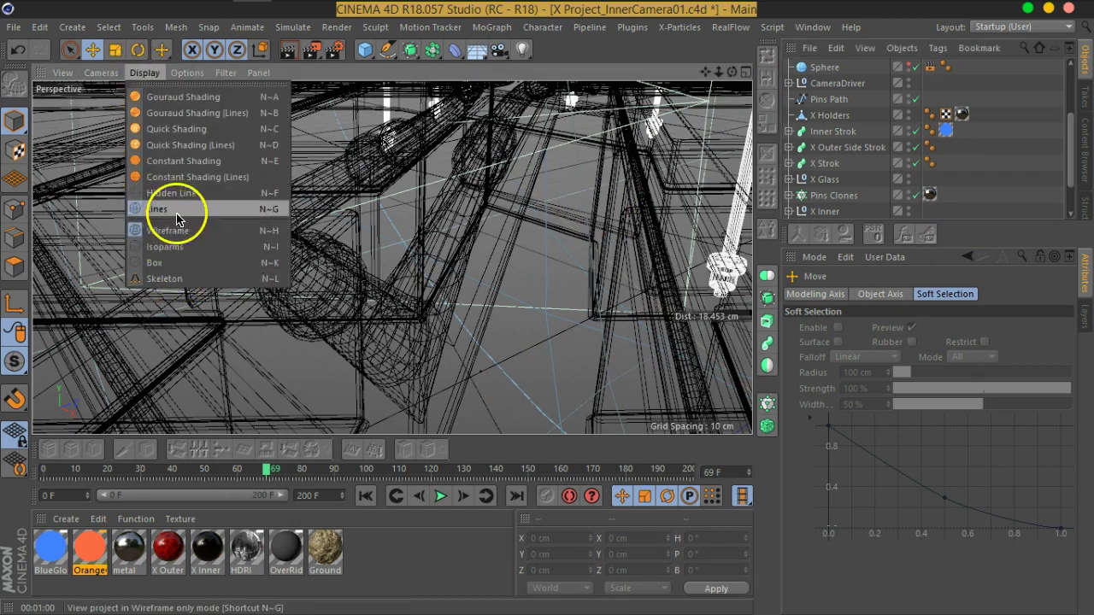
pyautogui.click(176, 112)
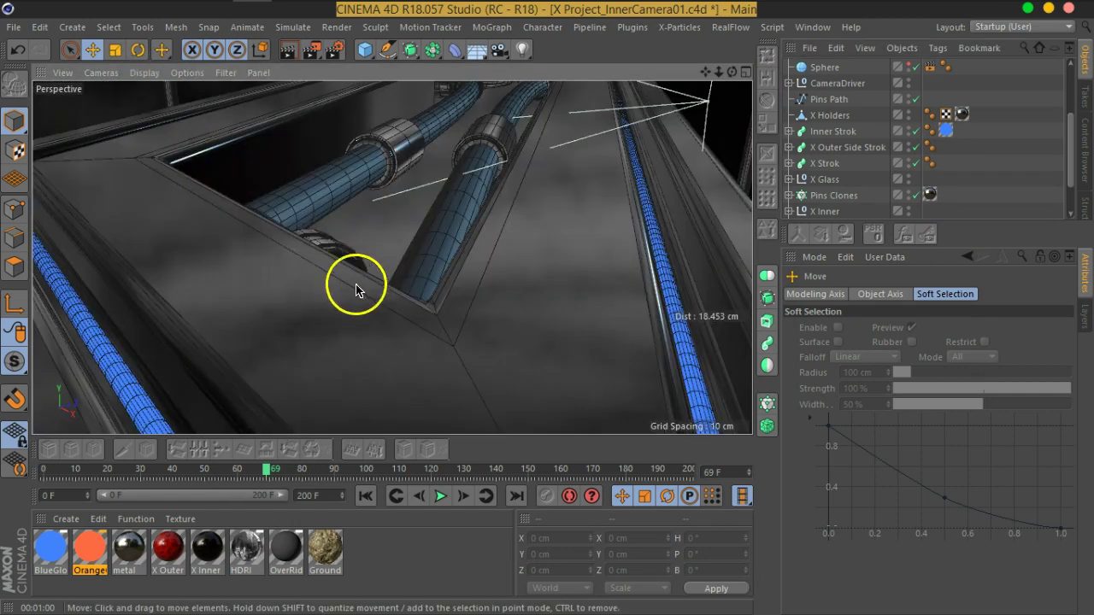
# Step: Apply the OrangeGlow material to the X Strok tubes
pyautogui.moveTo(98, 551); pyautogui.dragTo(442, 228)
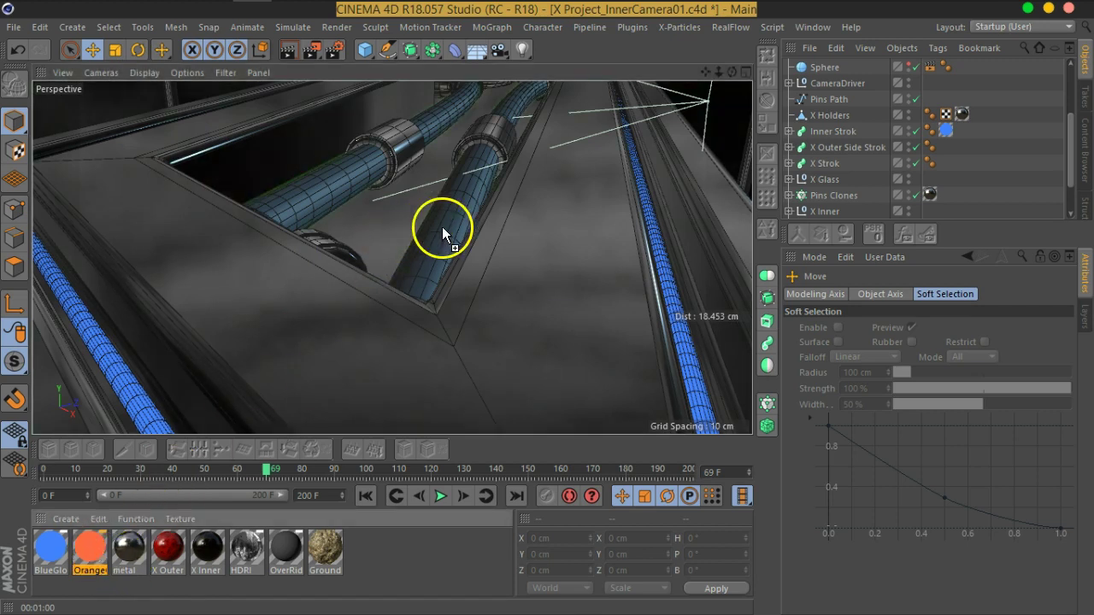
pyautogui.click(987, 179)
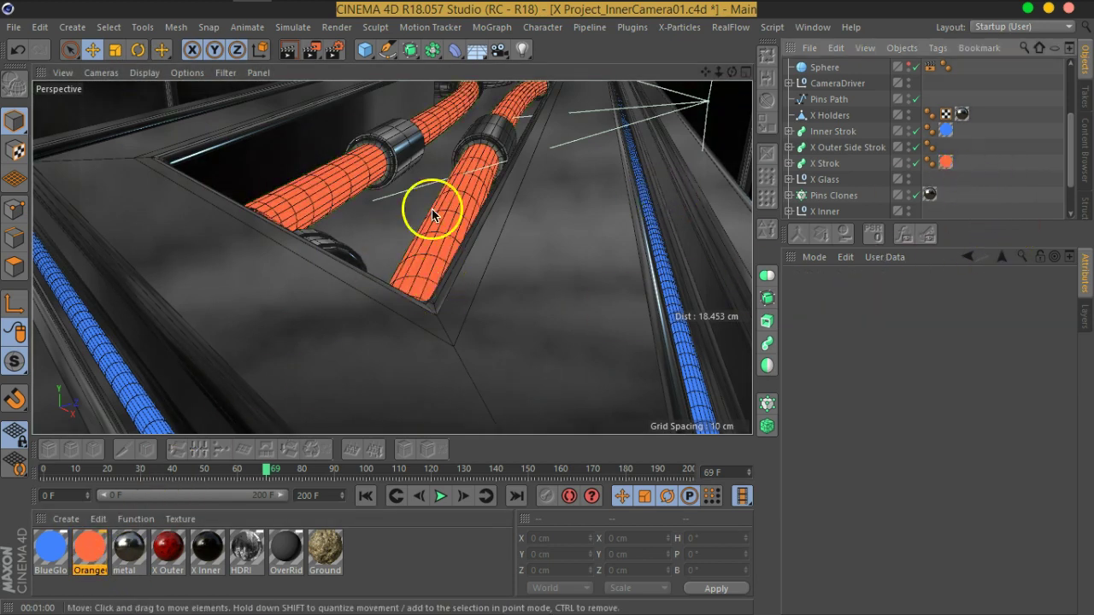
pyautogui.click(482, 189)
# Step: Render the active view close to the orange tubes and check the anti-aliasing render settings
pyautogui.keyDown('alt'); pyautogui.moveTo(482, 189); pyautogui.dragTo(540, 195); pyautogui.keyUp('alt')
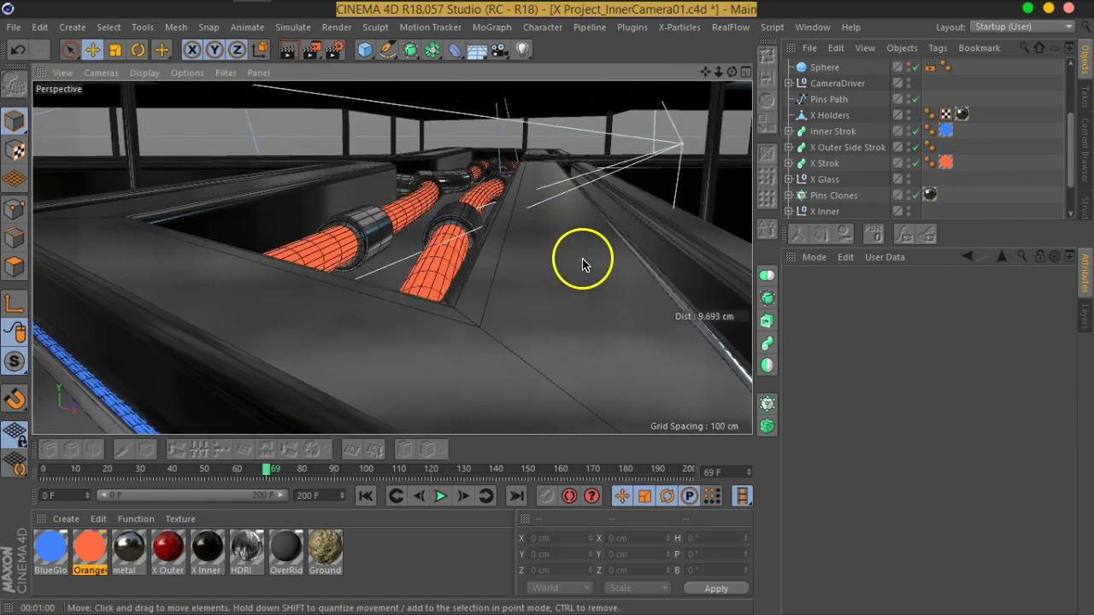
pyautogui.keyDown('alt'); pyautogui.moveTo(589, 259); pyautogui.dragTo(534, 253, button='middle'); pyautogui.keyUp('alt')
pyautogui.scroll(-5, 533, 257)
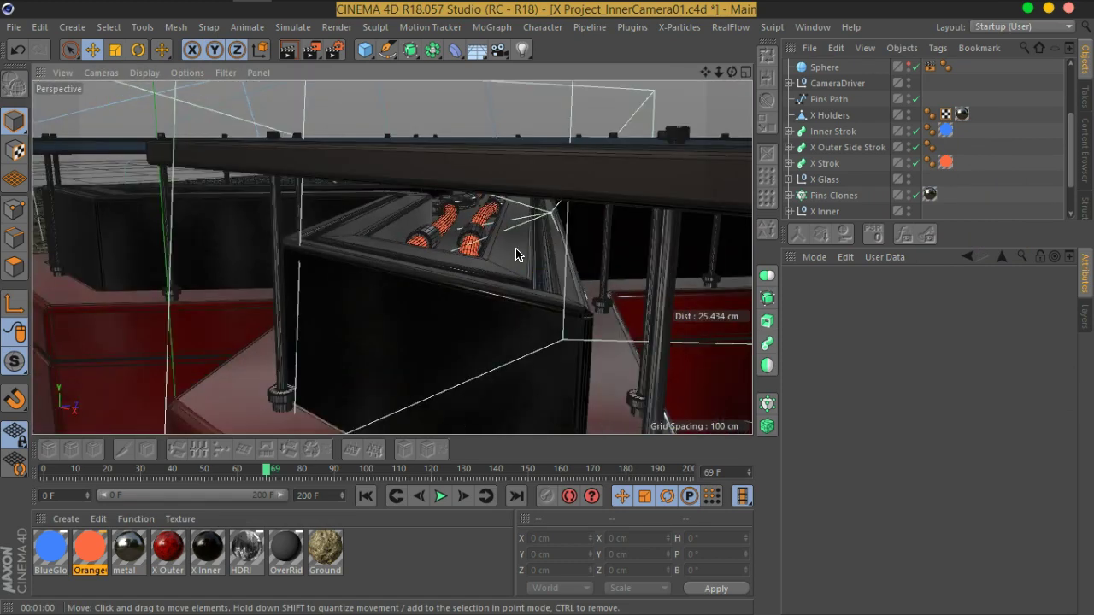
pyautogui.scroll(7, 512, 261)
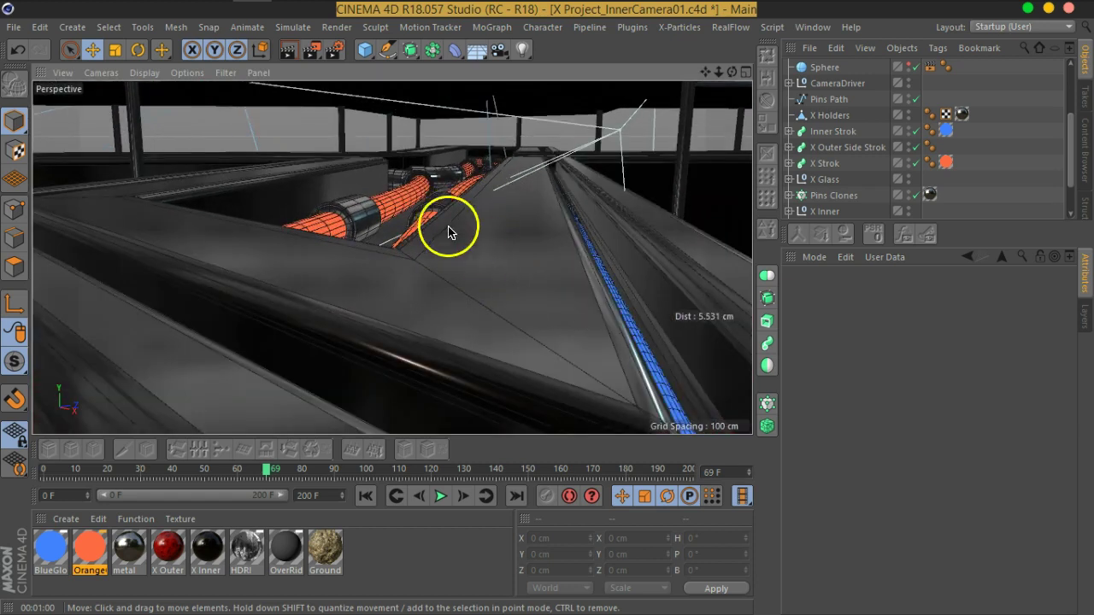
pyautogui.keyDown('alt'); pyautogui.moveTo(540, 301); pyautogui.dragTo(555, 327, button='middle'); pyautogui.keyUp('alt')
pyautogui.click(287, 51)
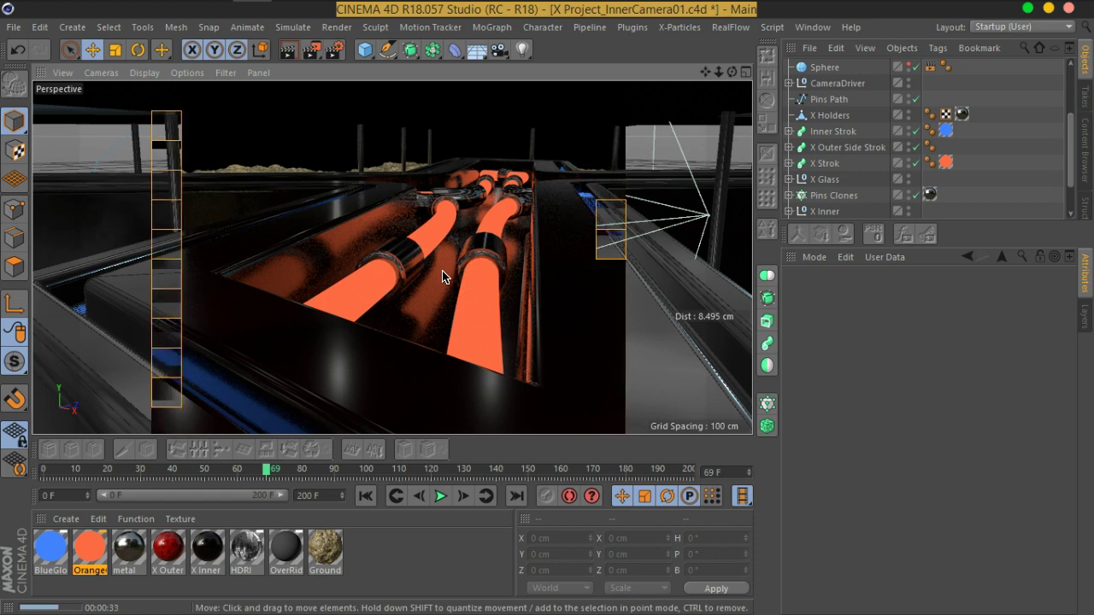
pyautogui.click(455, 233)
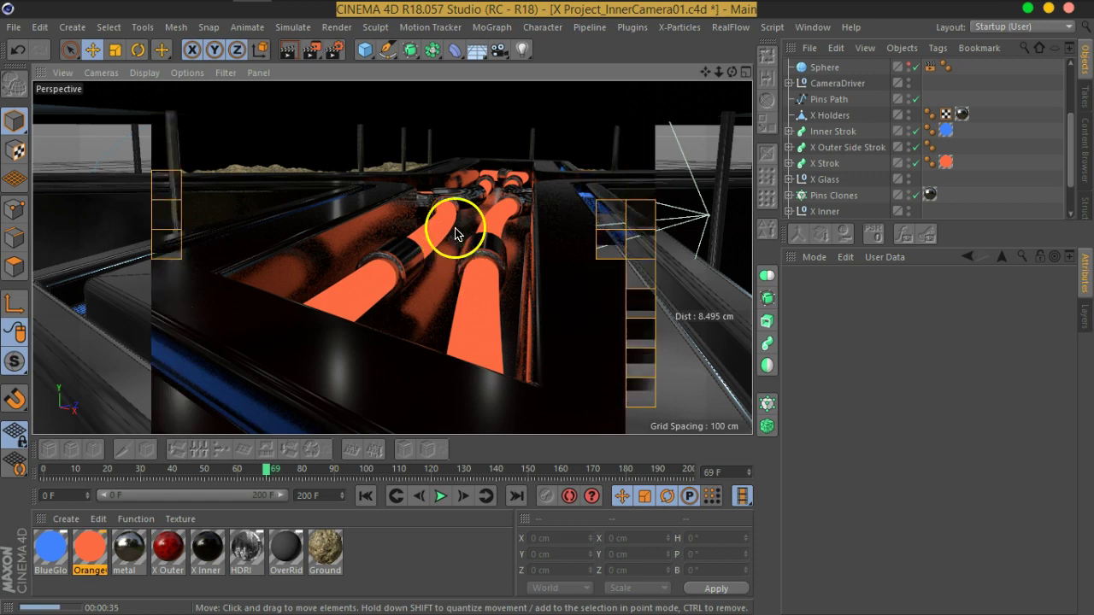
pyautogui.click(334, 49)
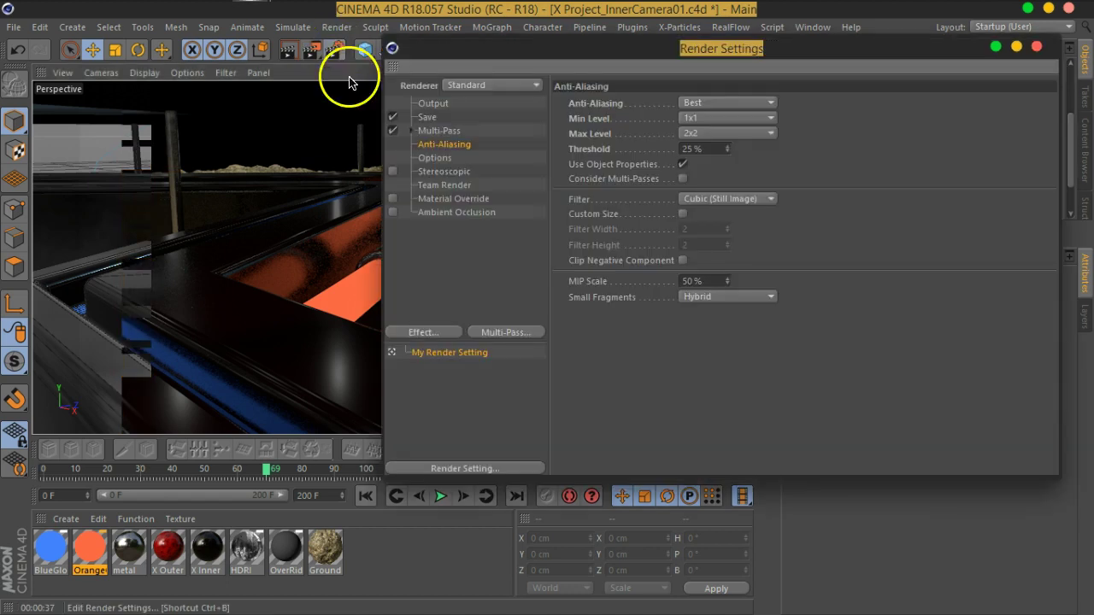
pyautogui.click(1036, 50)
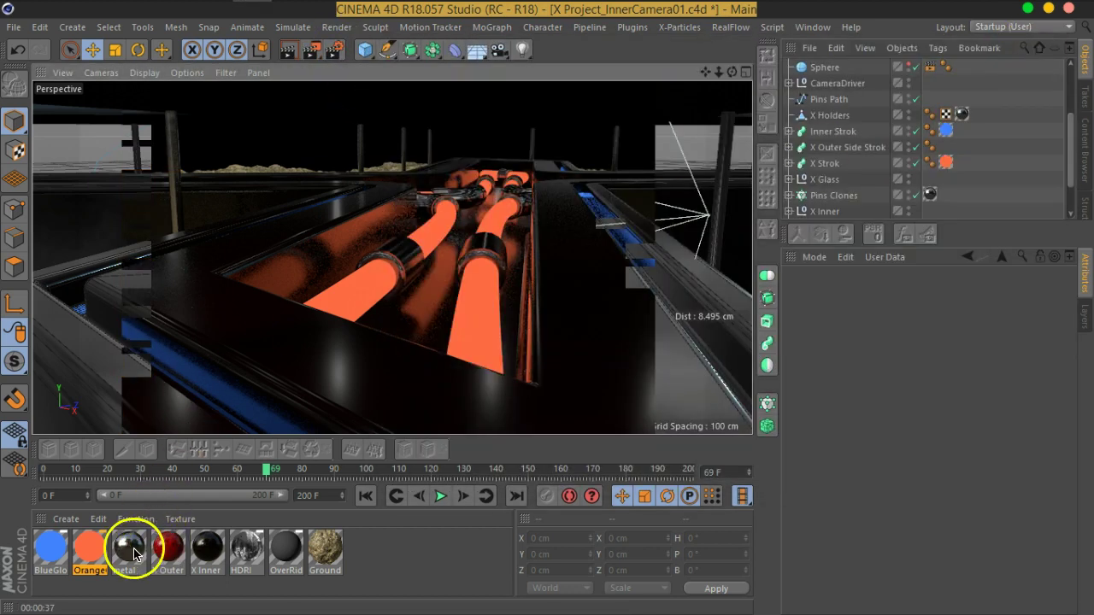
# Step: Set the X Inner material's reflectance Sampling Subdivisions to 8.5 and test render the active view
pyautogui.doubleClick(218, 552)
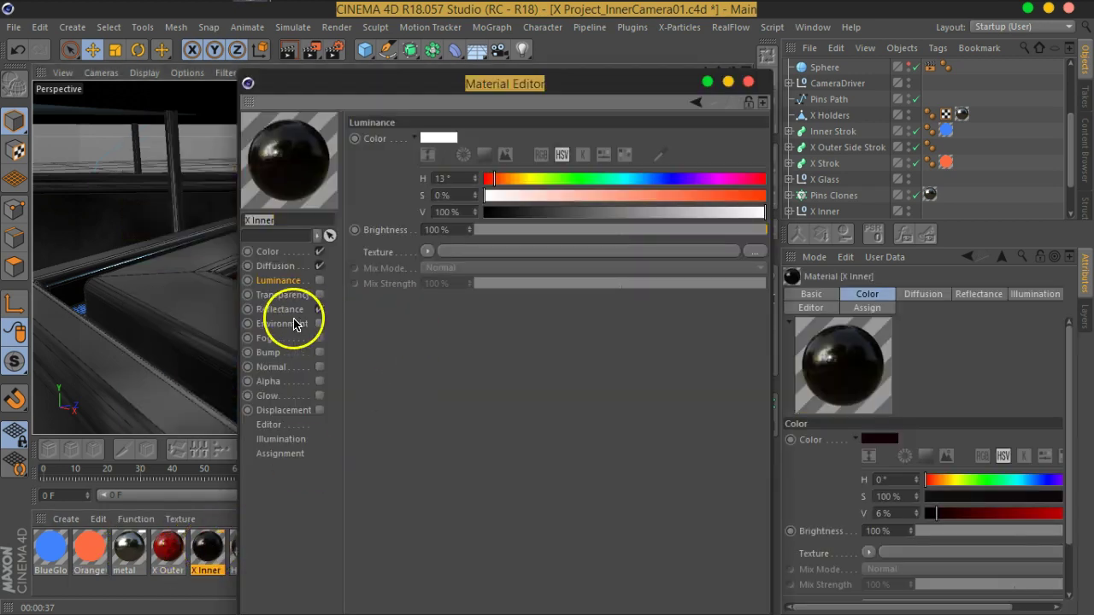
pyautogui.click(282, 310)
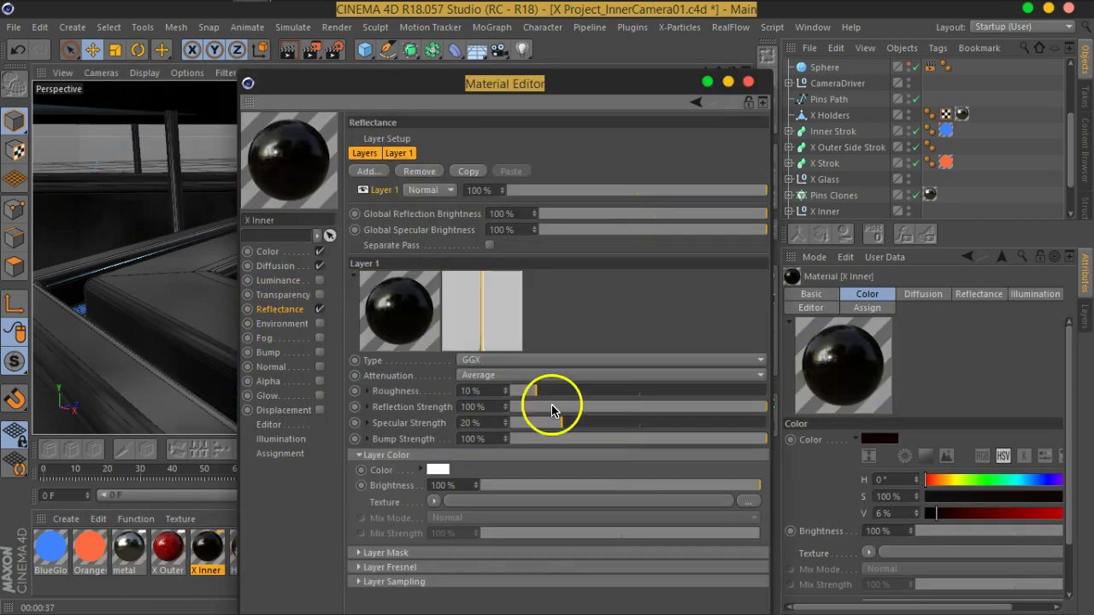
pyautogui.click(406, 581)
pyautogui.scroll(-3, 686, 370)
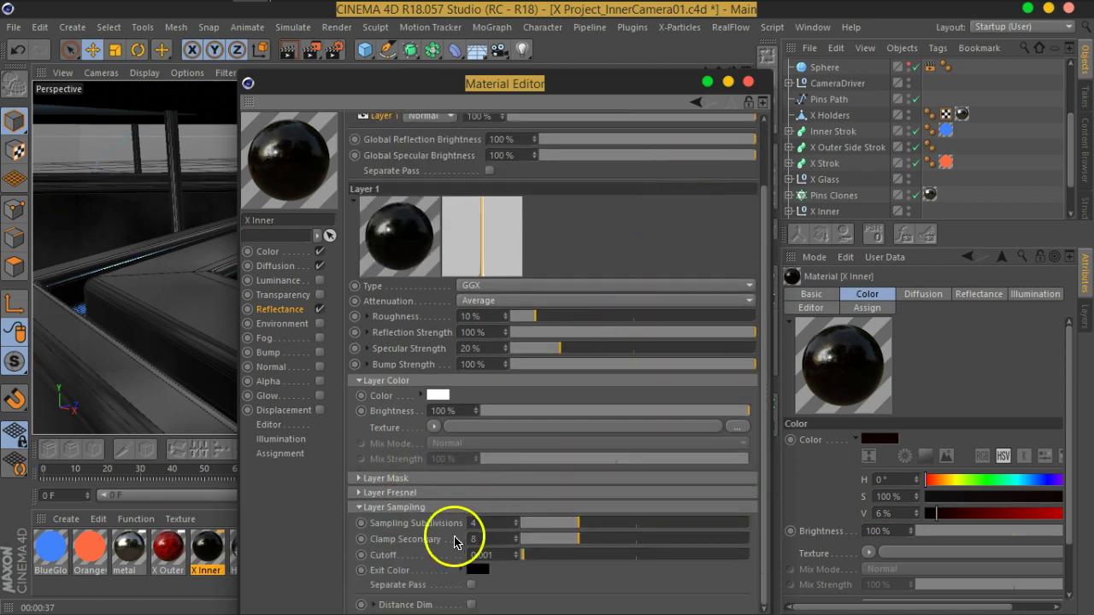
pyautogui.click(390, 528)
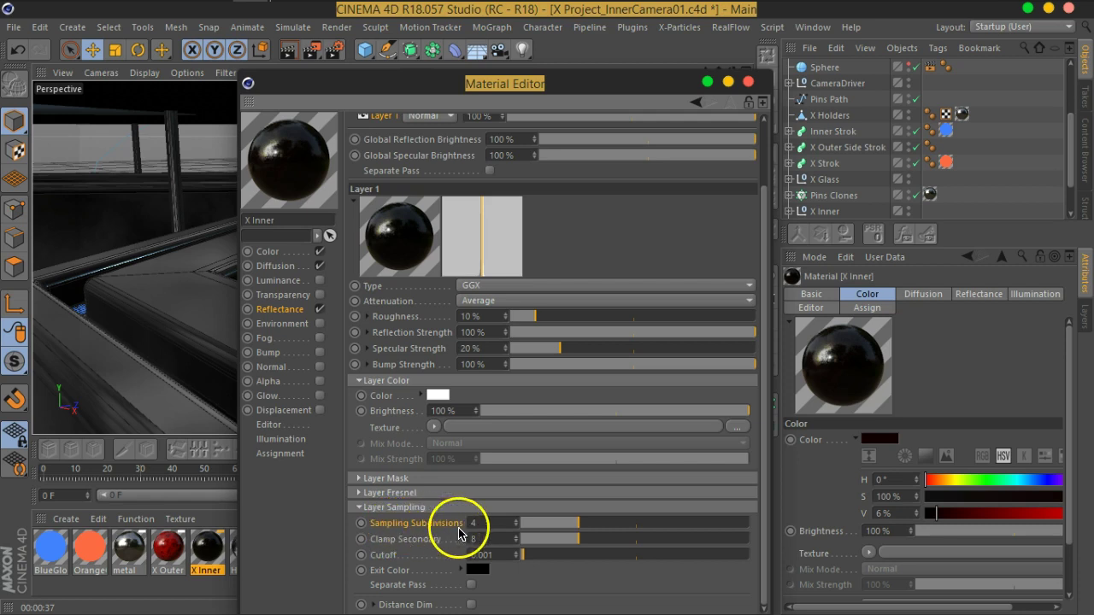
pyautogui.moveTo(603, 532); pyautogui.dragTo(644, 528)
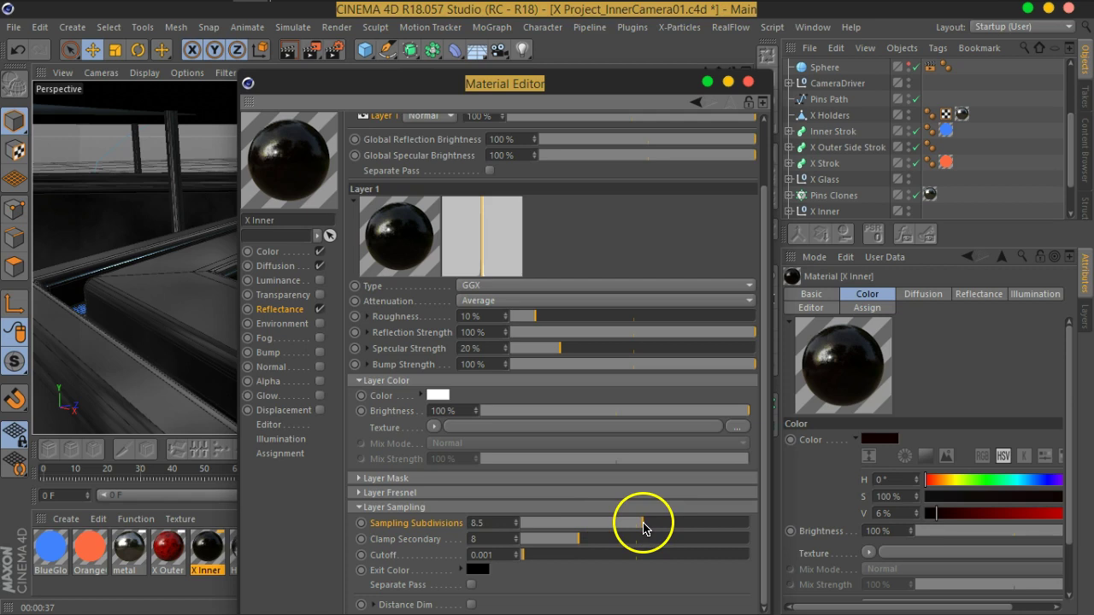
pyautogui.click(749, 82)
pyautogui.click(288, 49)
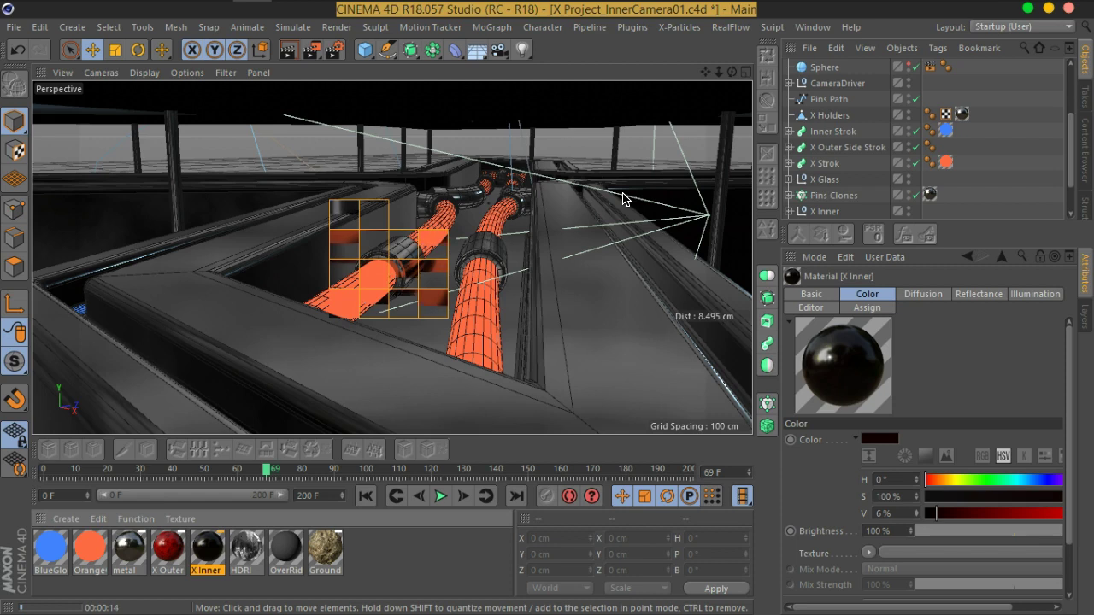
pyautogui.click(332, 48)
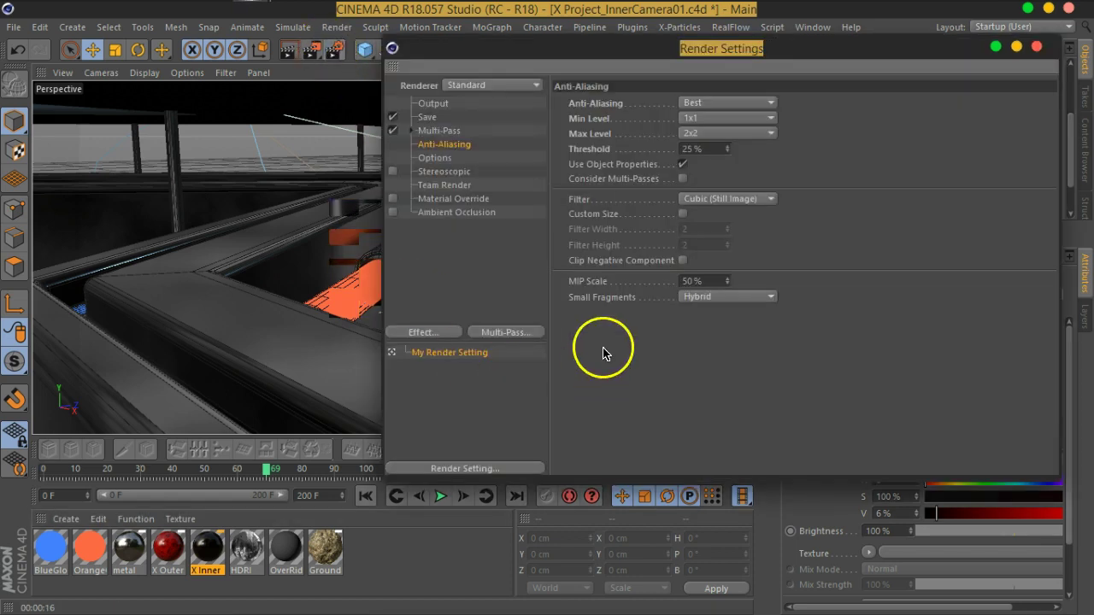
pyautogui.click(1037, 46)
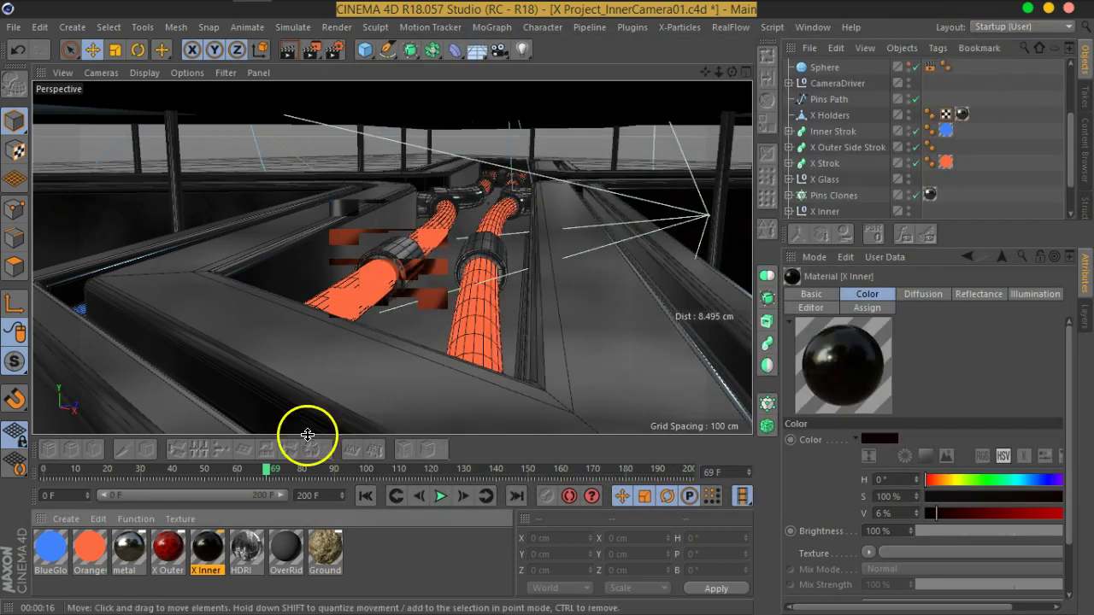
# Step: Set X Inner's reflectance Sampling Subdivisions to 5 and test render the active view around the tubes
pyautogui.doubleClick(206, 550)
pyautogui.click(427, 581)
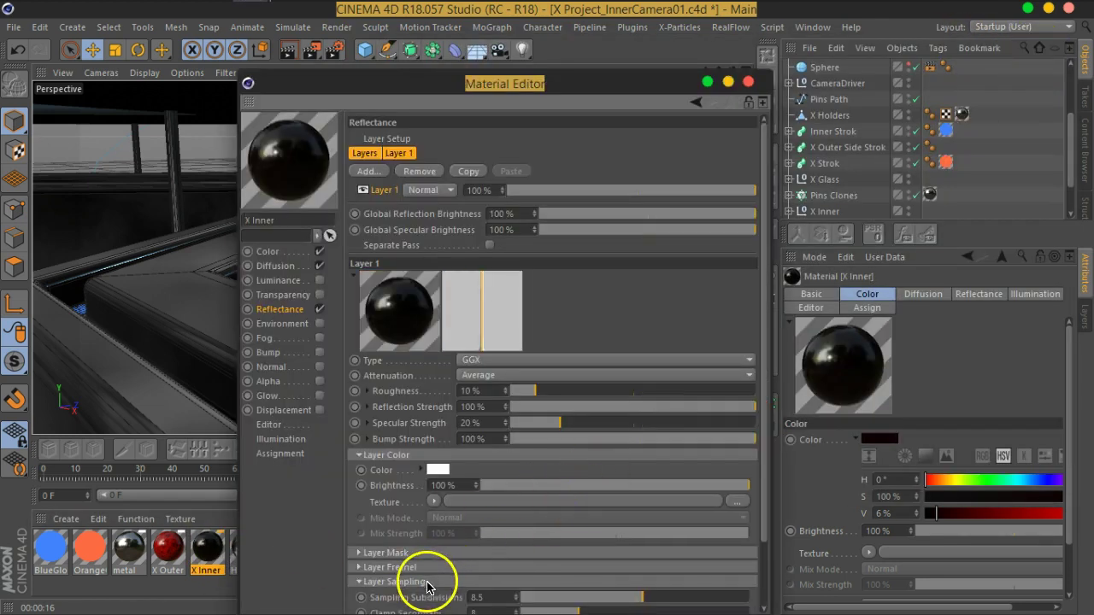
pyautogui.scroll(-2, 742, 551)
pyautogui.moveTo(654, 521); pyautogui.dragTo(581, 530)
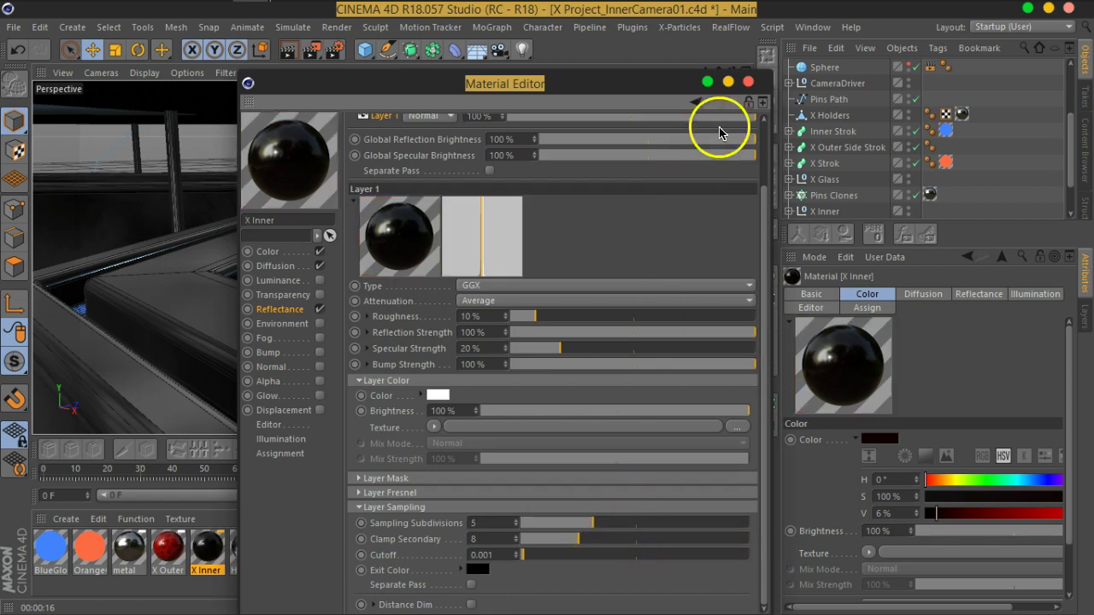
pyautogui.click(748, 82)
pyautogui.click(290, 60)
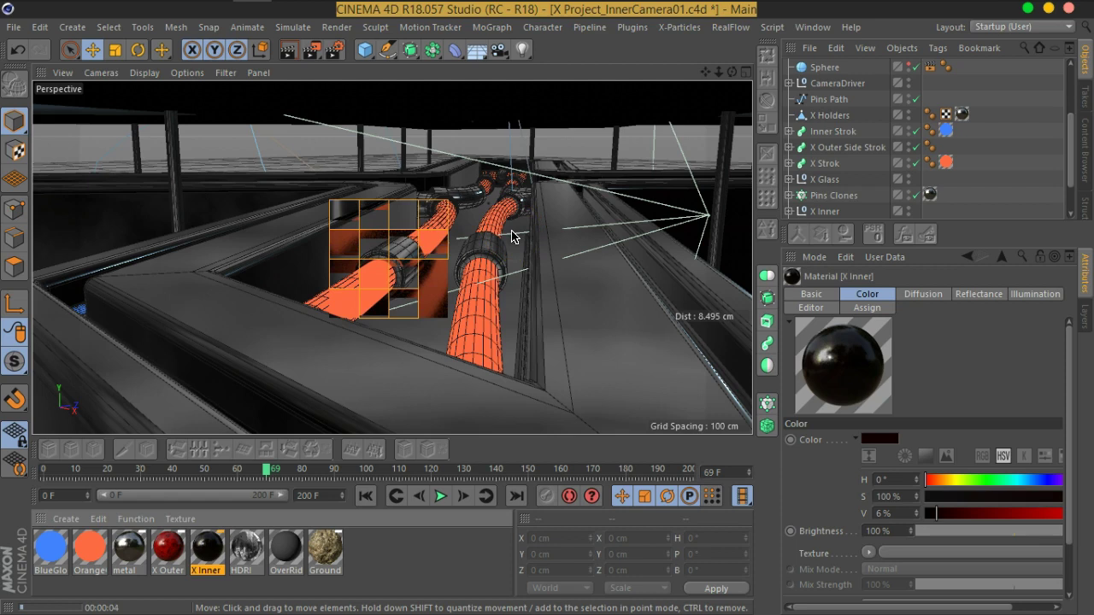
pyautogui.moveTo(512, 237); pyautogui.dragTo(416, 315)
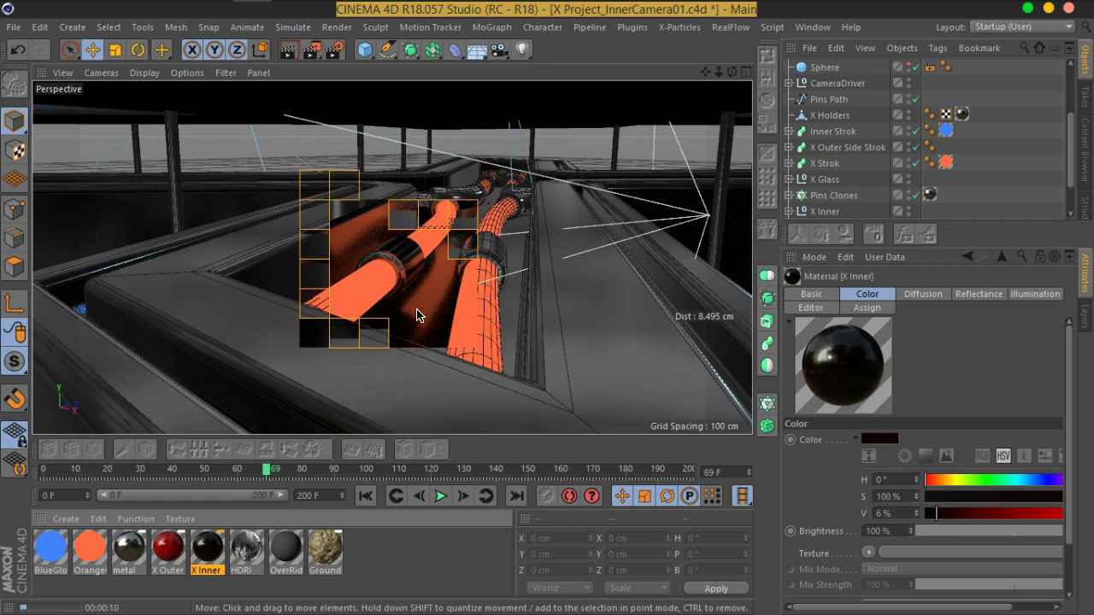
# Step: Set X Inner's reflectance Sampling Subdivisions to about 6 and render the active view again
pyautogui.doubleClick(204, 558)
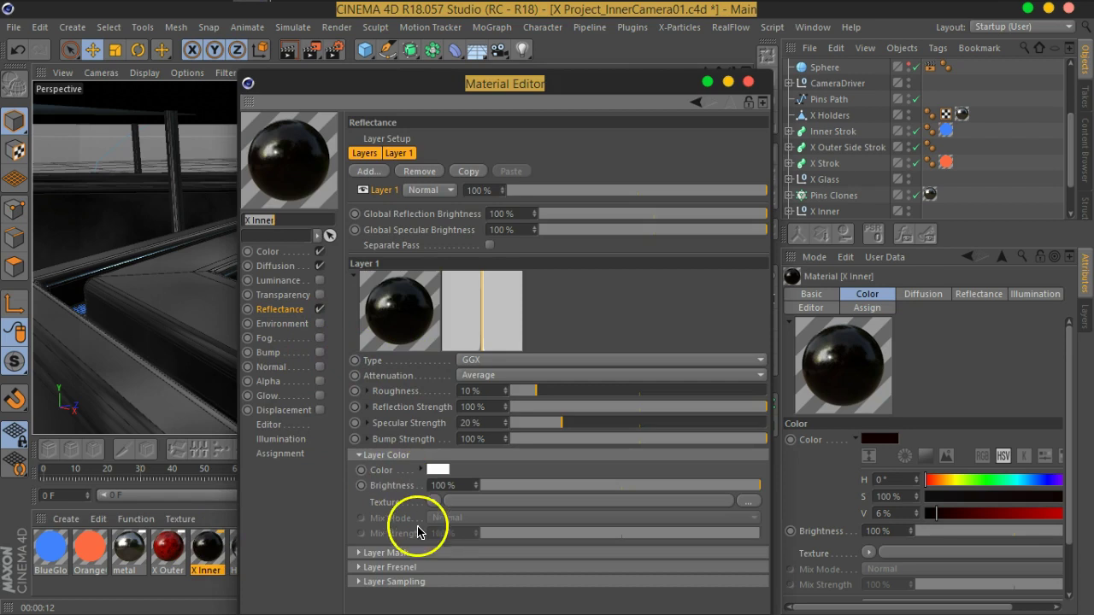
pyautogui.click(428, 581)
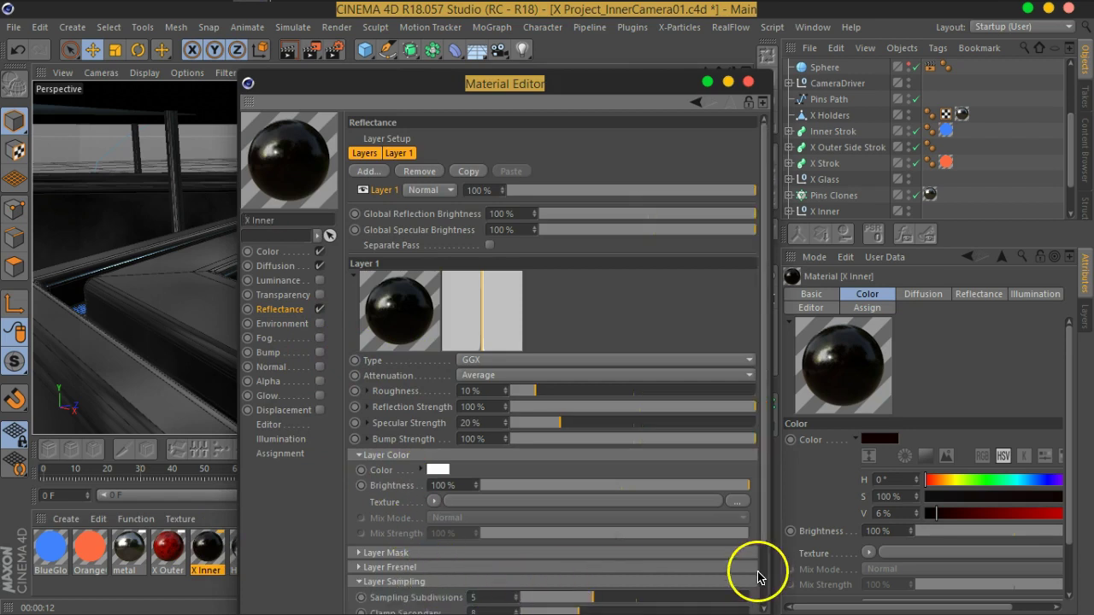
pyautogui.scroll(-3, 760, 577)
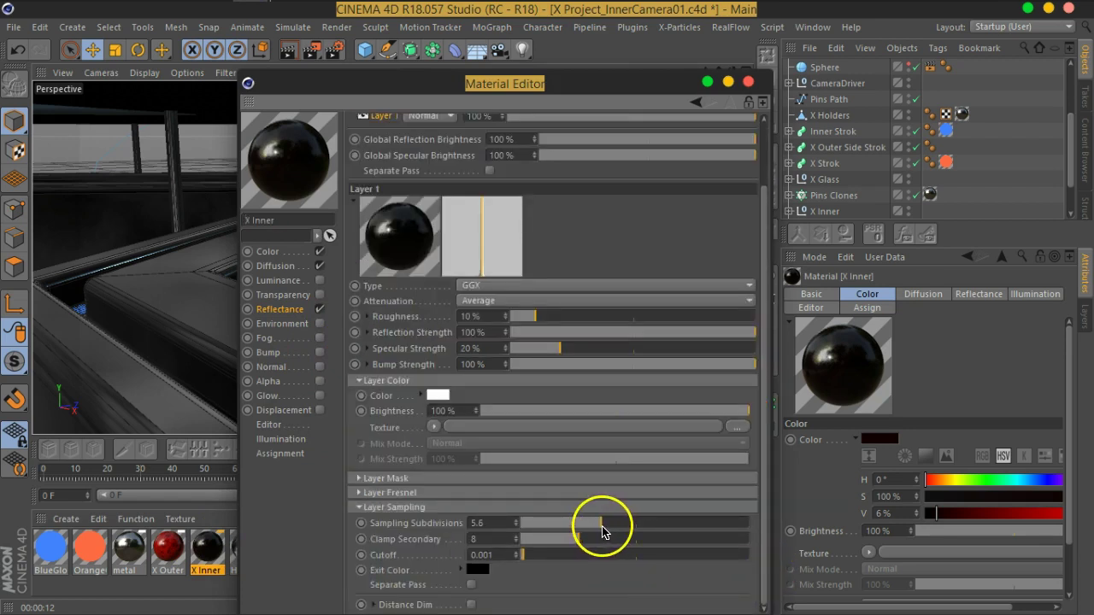
pyautogui.click(748, 82)
pyautogui.click(288, 56)
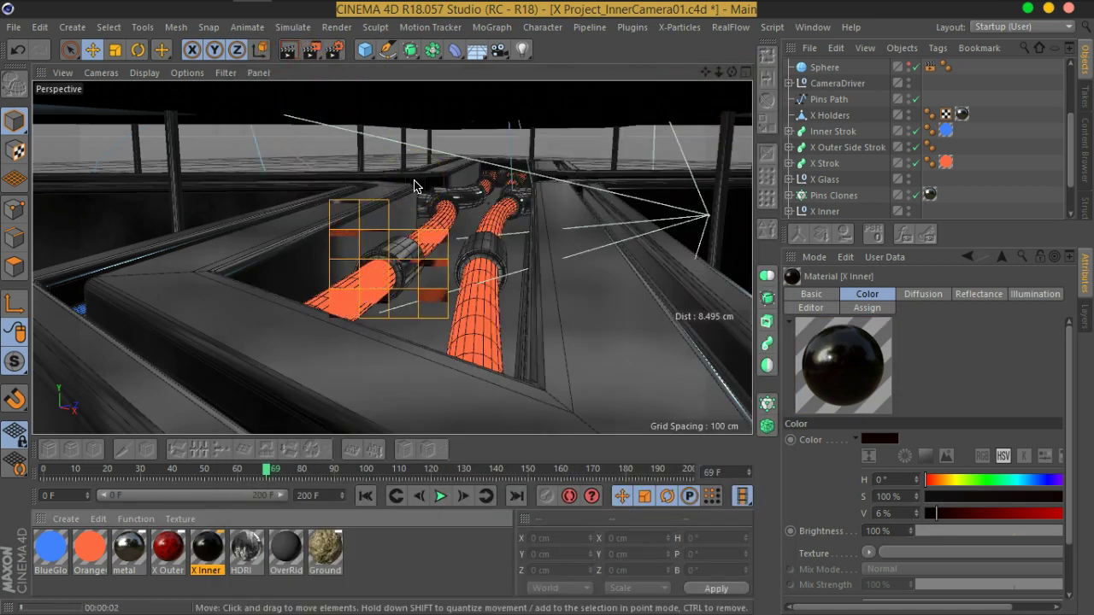
pyautogui.click(443, 195)
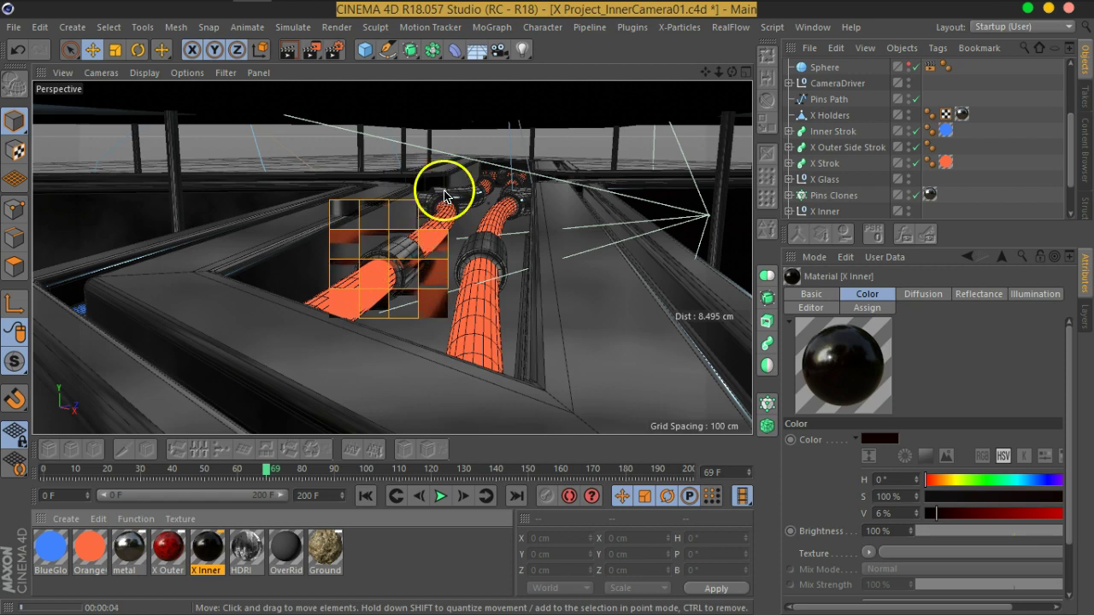
pyautogui.moveTo(444, 194)
pyautogui.mouseDown()
pyautogui.moveTo(466, 218)
pyautogui.moveTo(442, 231)
pyautogui.mouseUp()
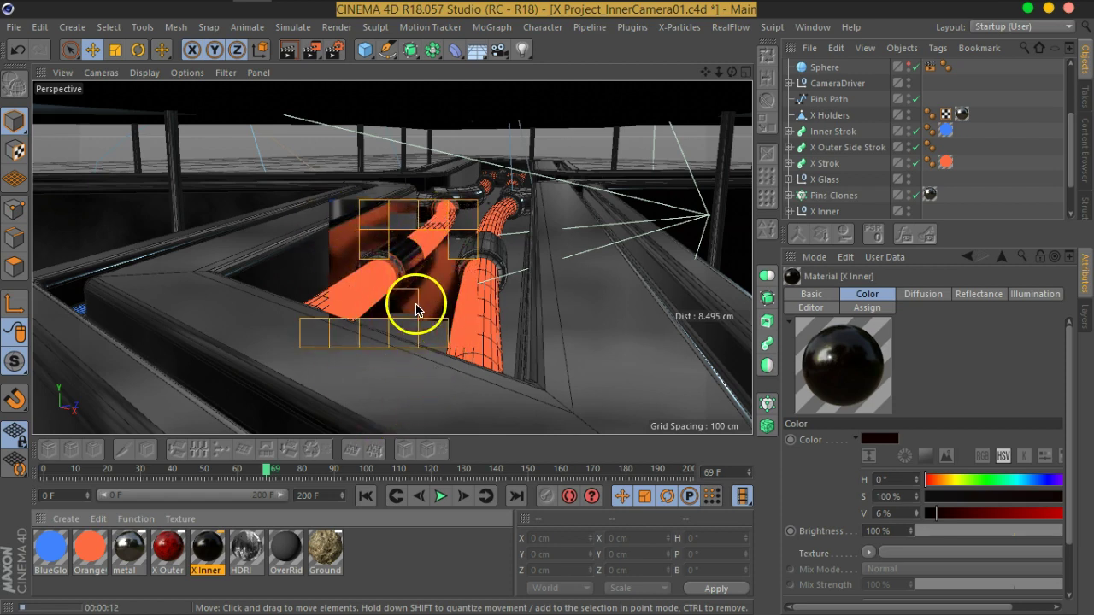
# Step: Switch the renderer to Physical and check its Blurriness Subdivision (Max) setting
pyautogui.click(331, 53)
pyautogui.click(465, 86)
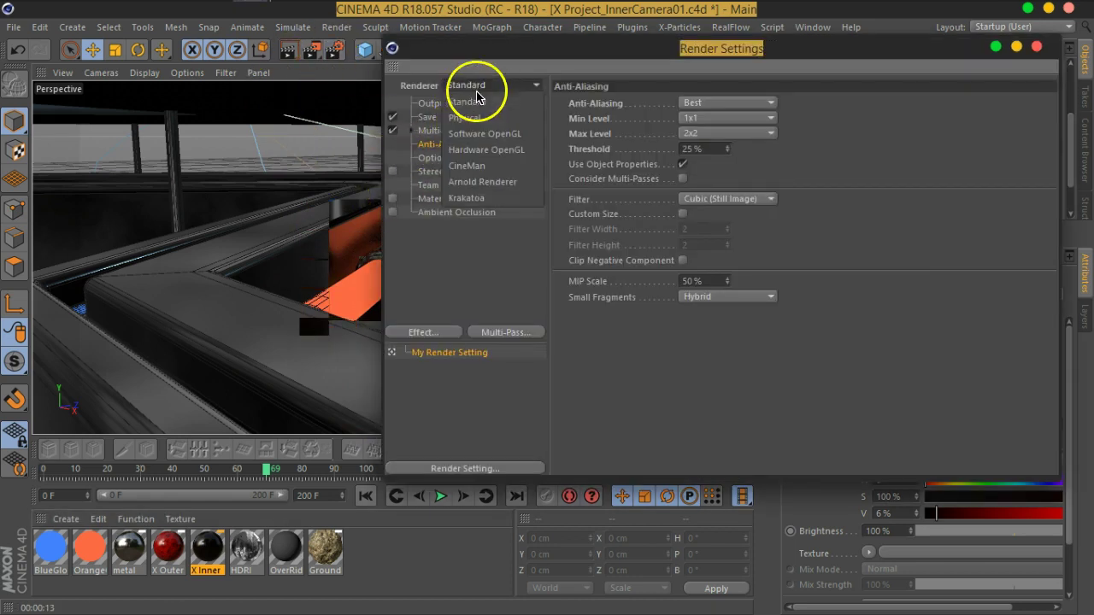
pyautogui.click(477, 120)
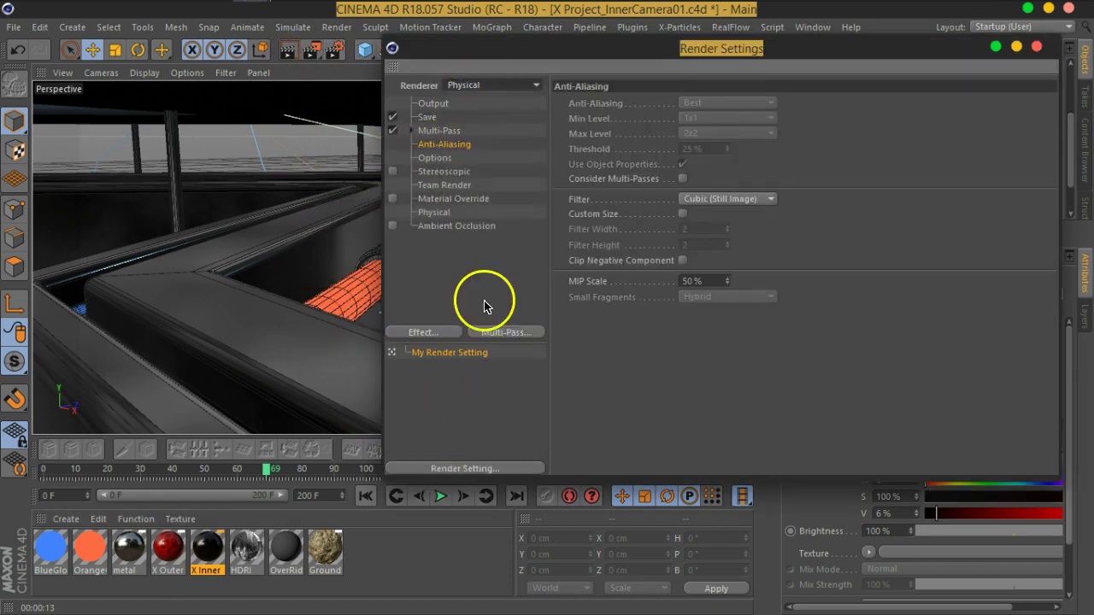
pyautogui.click(444, 213)
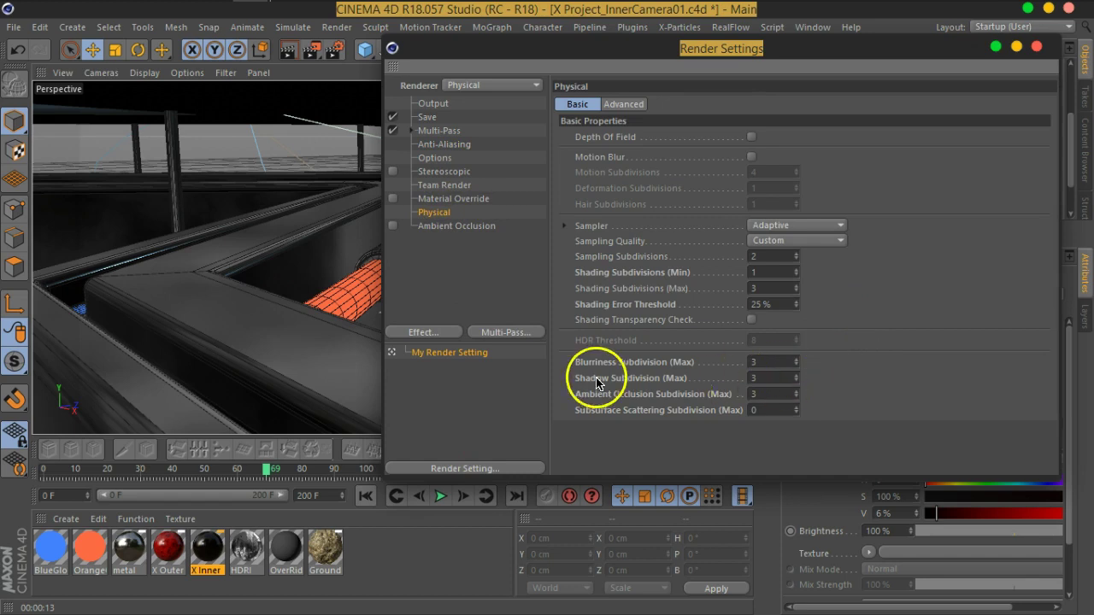
pyautogui.doubleClick(772, 362)
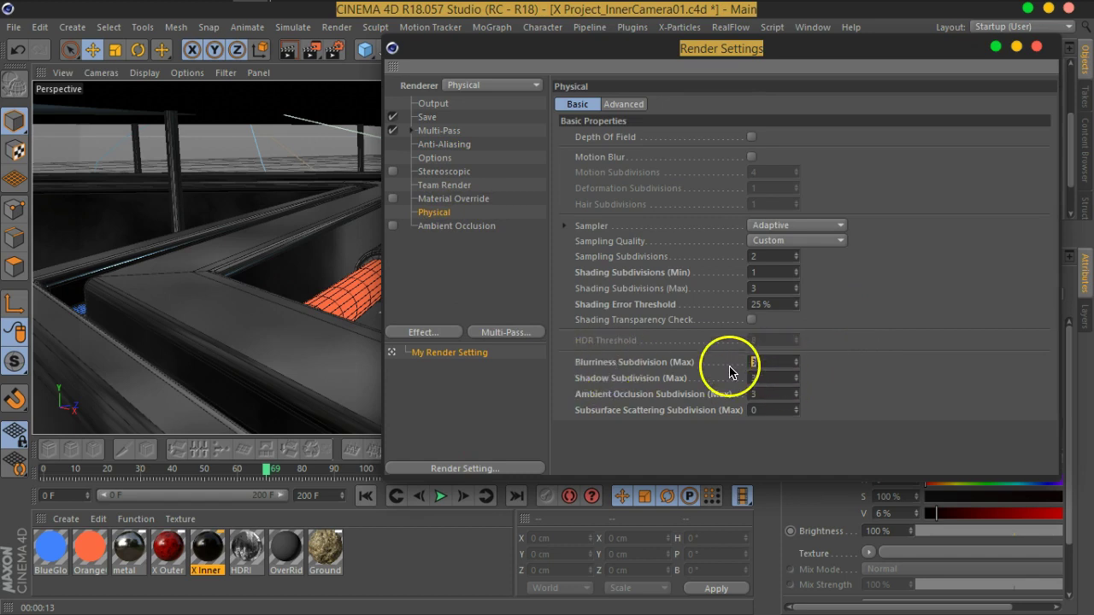
pyautogui.click(635, 362)
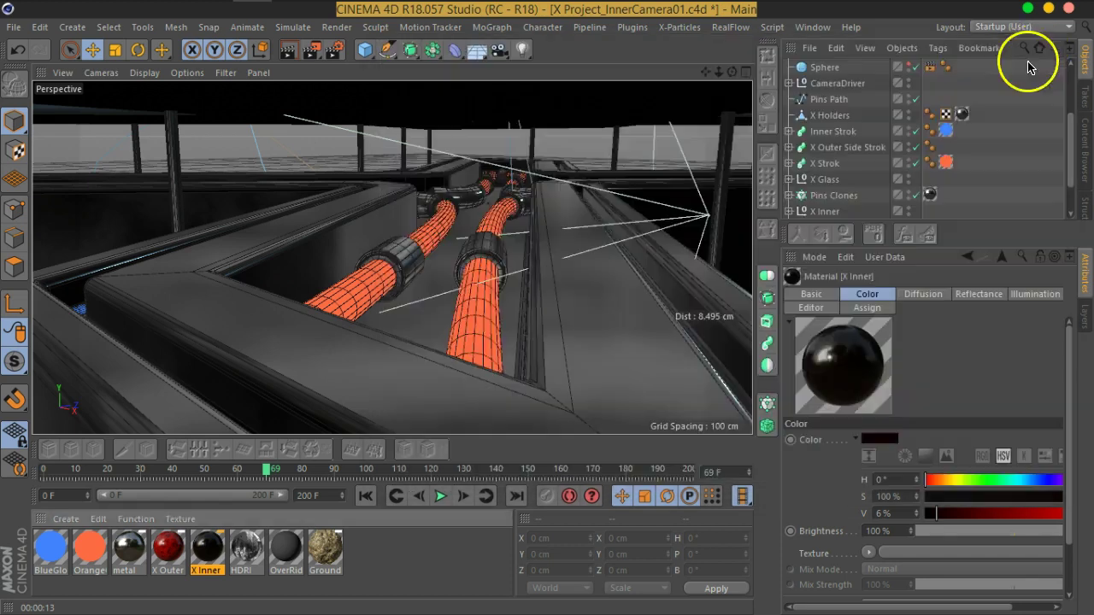
pyautogui.click(1037, 46)
# Step: Test render the active view and inspect the Layer Sampling settings of X Inner's reflectance layer
pyautogui.click(288, 52)
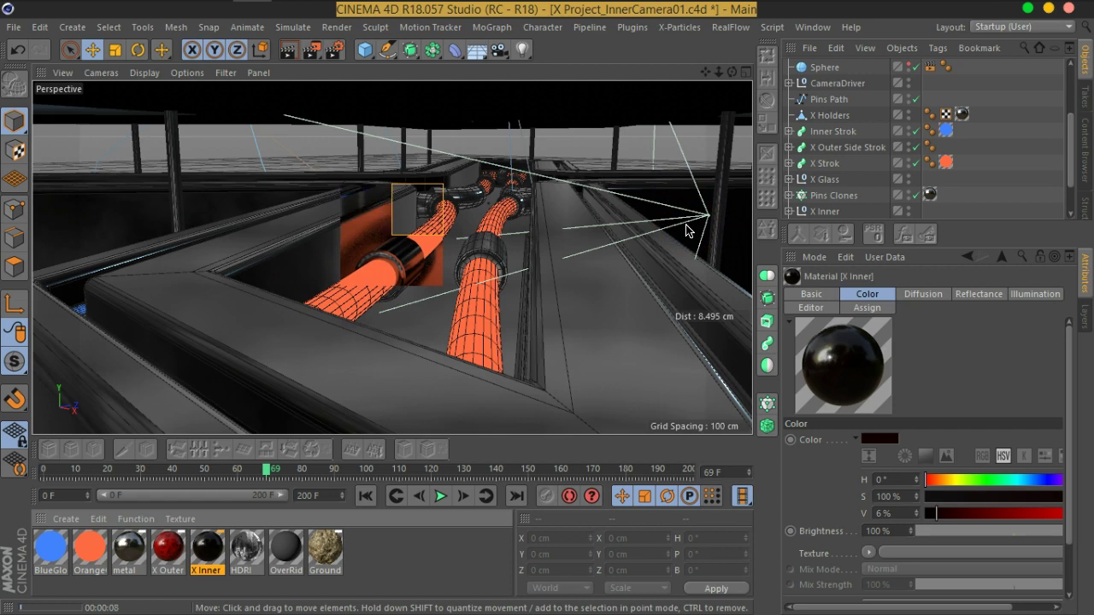
pyautogui.doubleClick(210, 547)
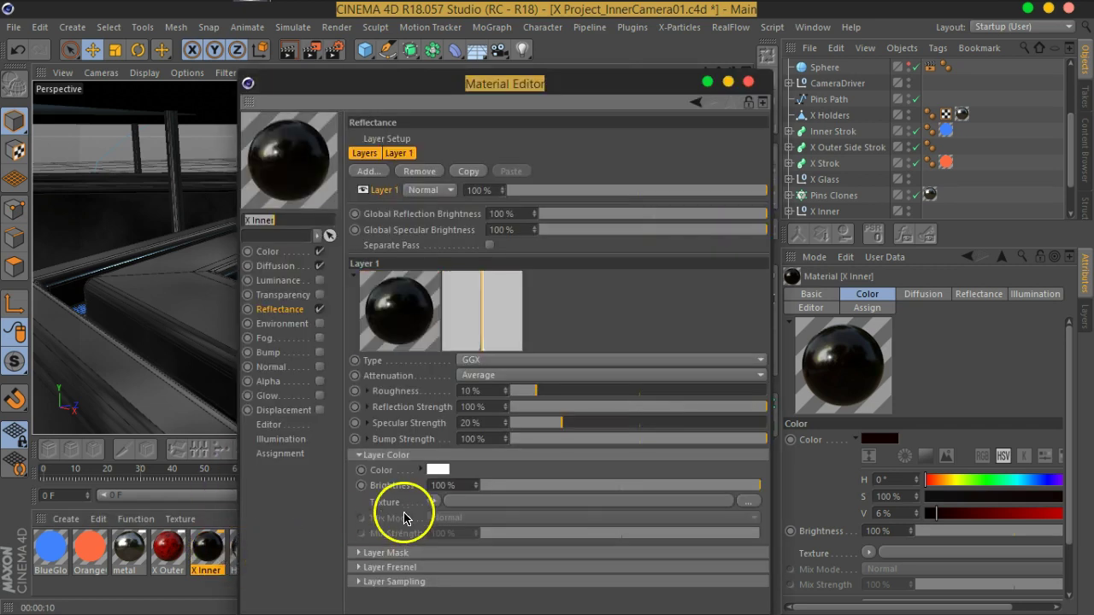
pyautogui.click(426, 581)
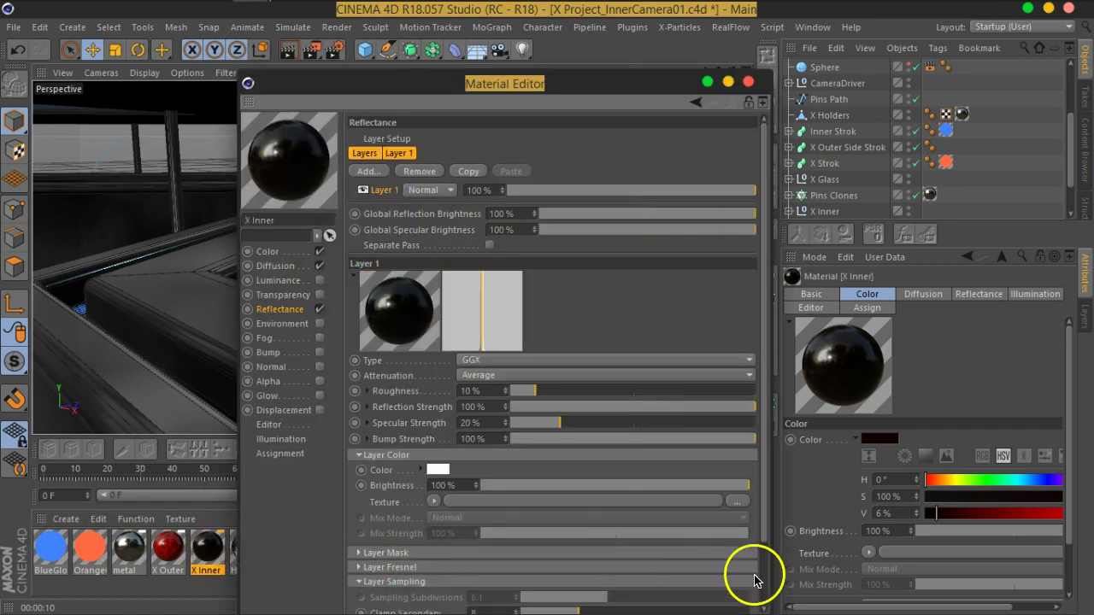
pyautogui.scroll(-2, 683, 580)
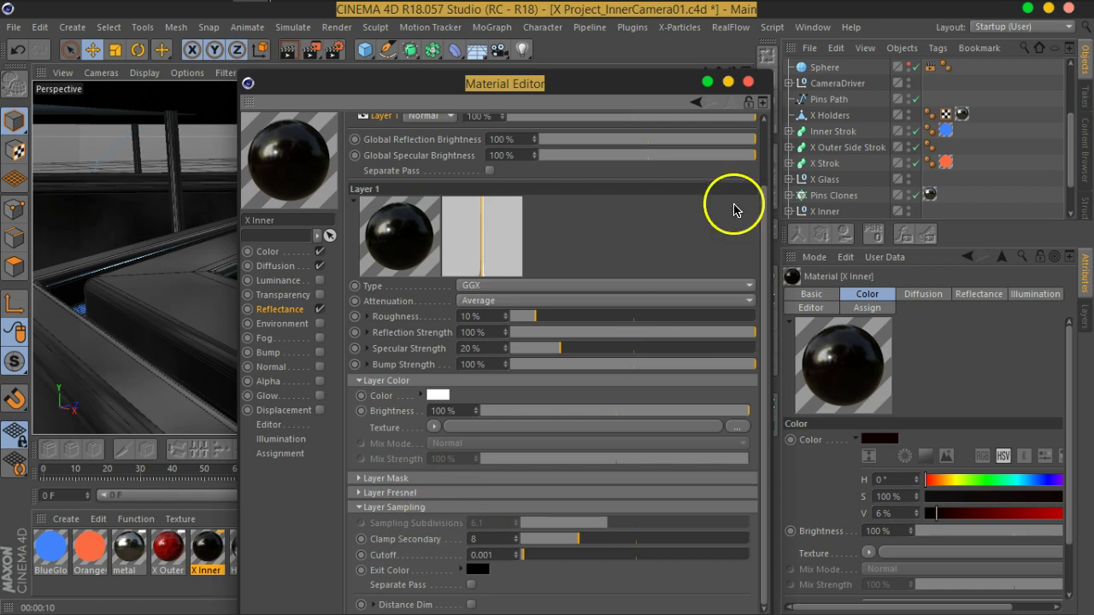
pyautogui.click(747, 81)
# Step: Set the Physical renderer's Shadow Subdivision (Max) to 2 and render the active view
pyautogui.click(331, 50)
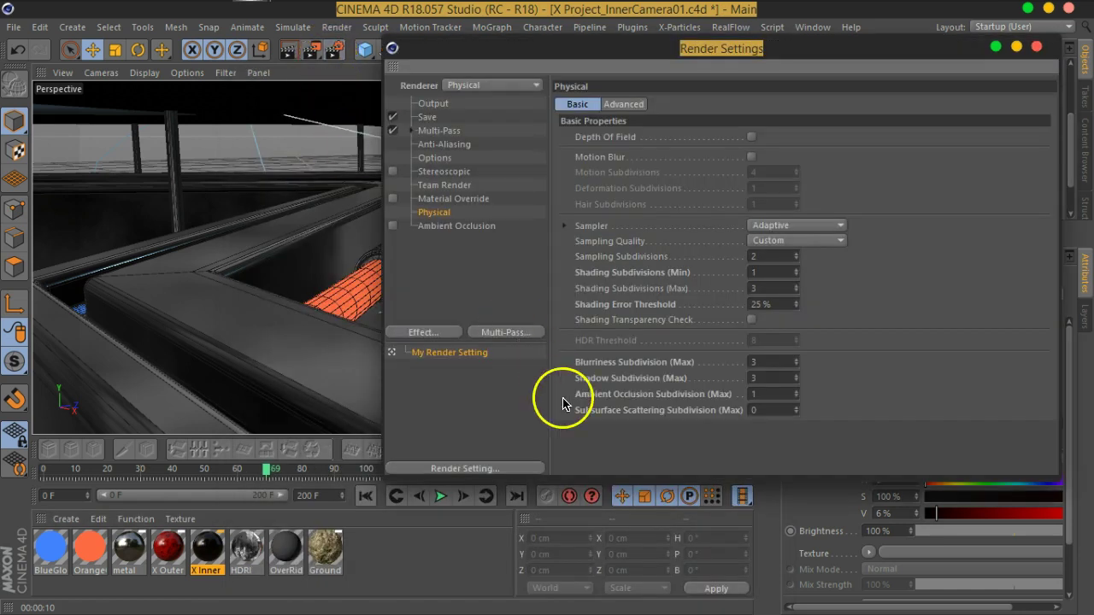
pyautogui.click(622, 364)
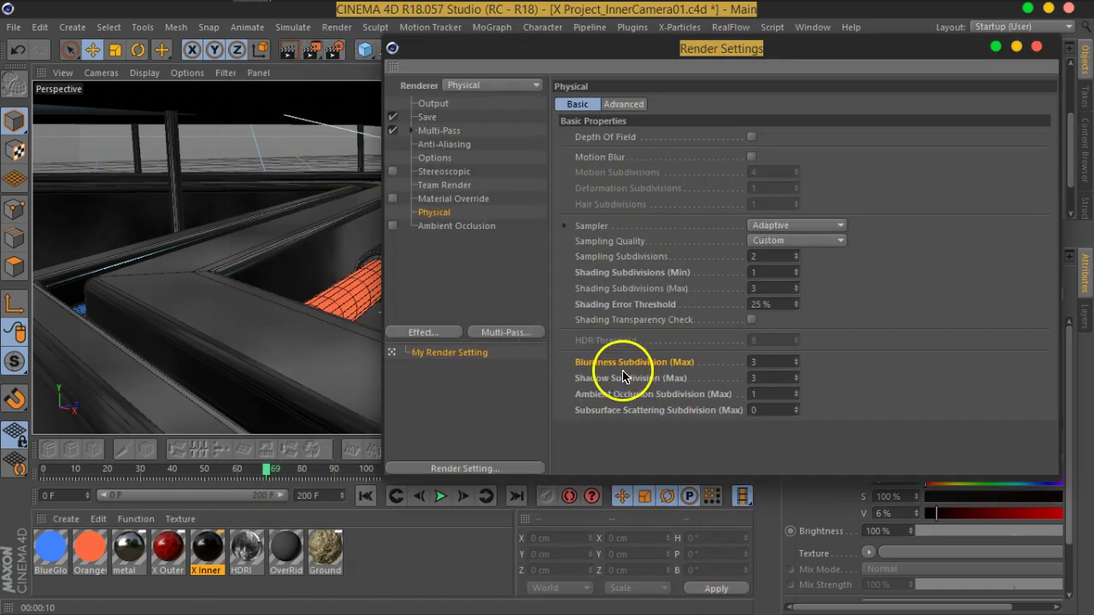
pyautogui.moveTo(780, 377); pyautogui.dragTo(723, 380)
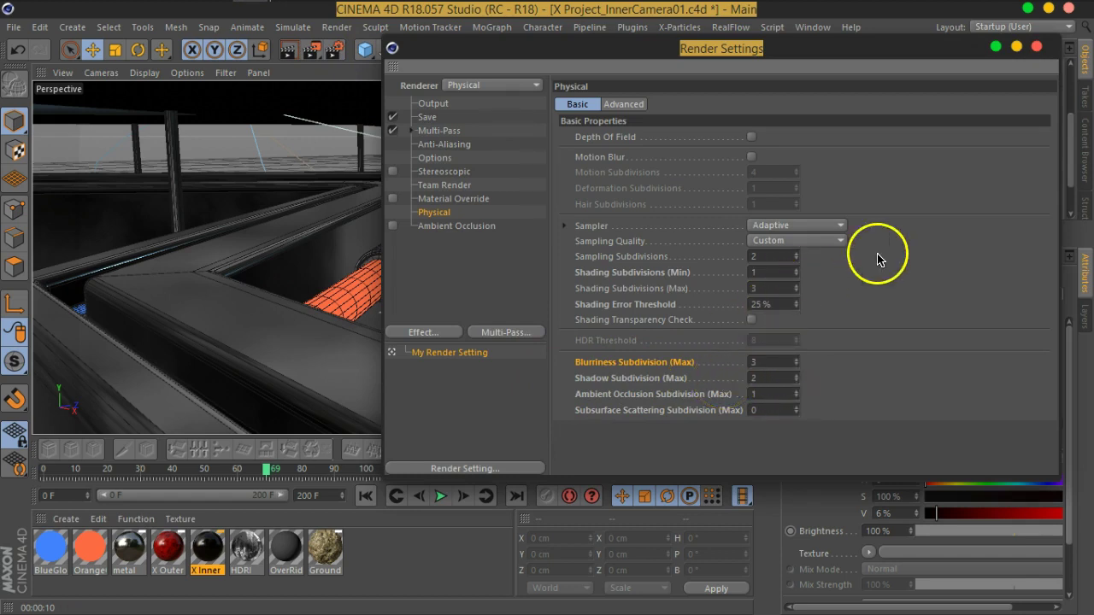
pyautogui.click(1037, 46)
pyautogui.click(288, 49)
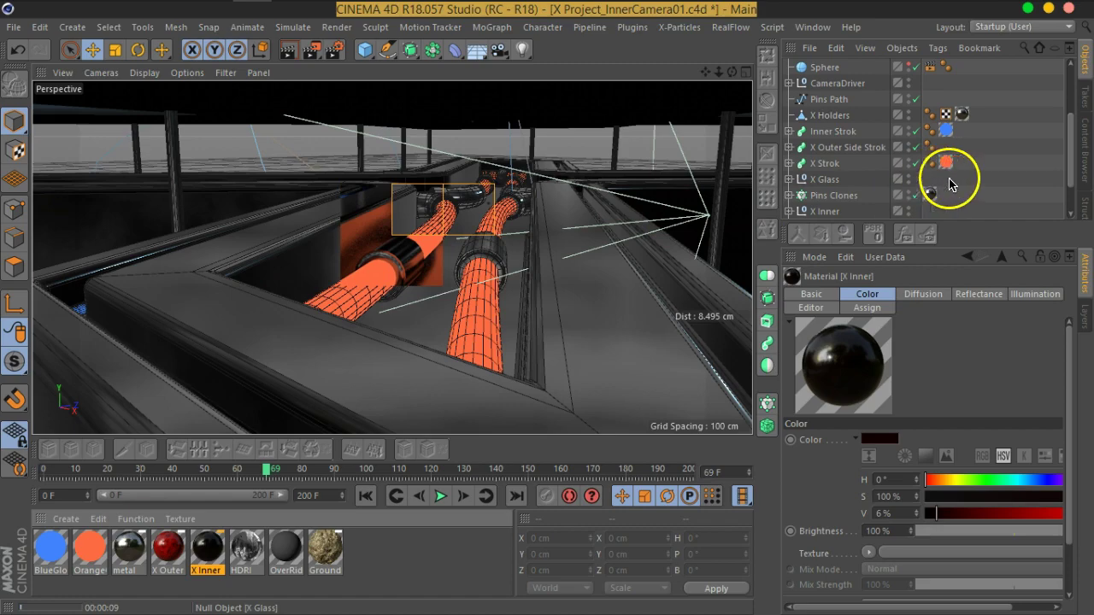
# Step: Create a new material named Glass while bringing the building's X-shaped roof into view
pyautogui.click(977, 180)
pyautogui.scroll(-10, 541, 237)
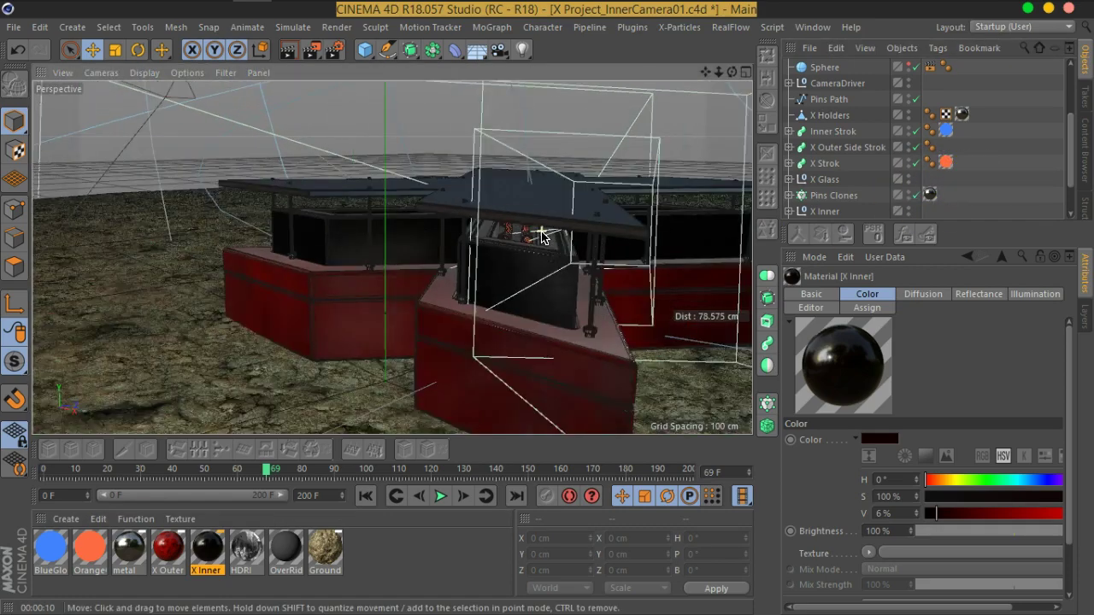
pyautogui.keyDown('alt'); pyautogui.moveTo(447, 217); pyautogui.dragTo(527, 273); pyautogui.keyUp('alt')
pyautogui.keyDown('alt'); pyautogui.moveTo(482, 236); pyautogui.dragTo(497, 280); pyautogui.keyUp('alt')
pyautogui.scroll(4, 500, 278)
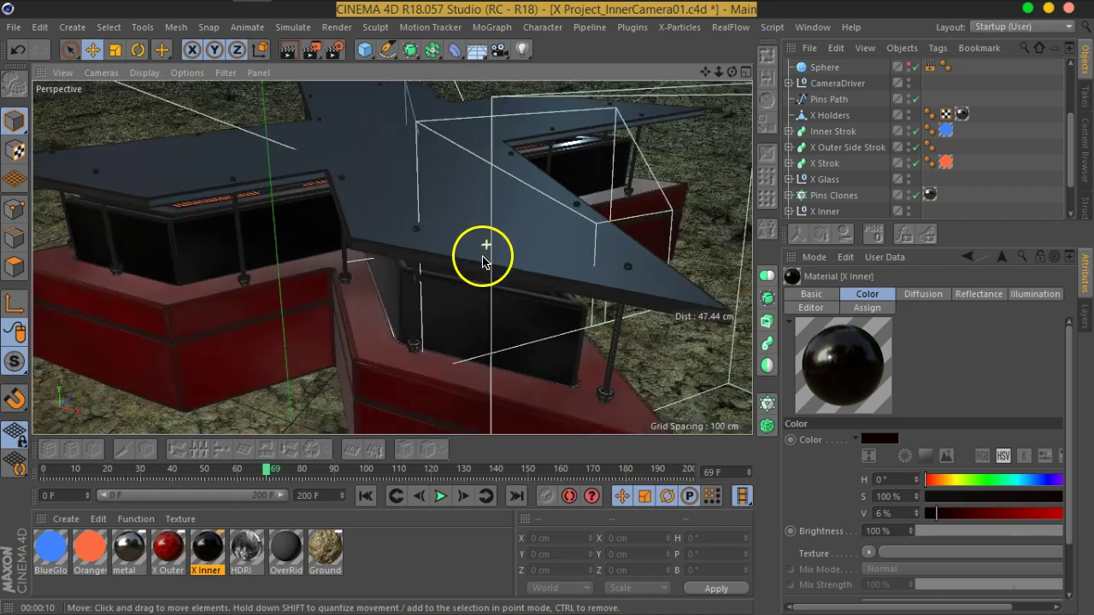
pyautogui.doubleClick(366, 553)
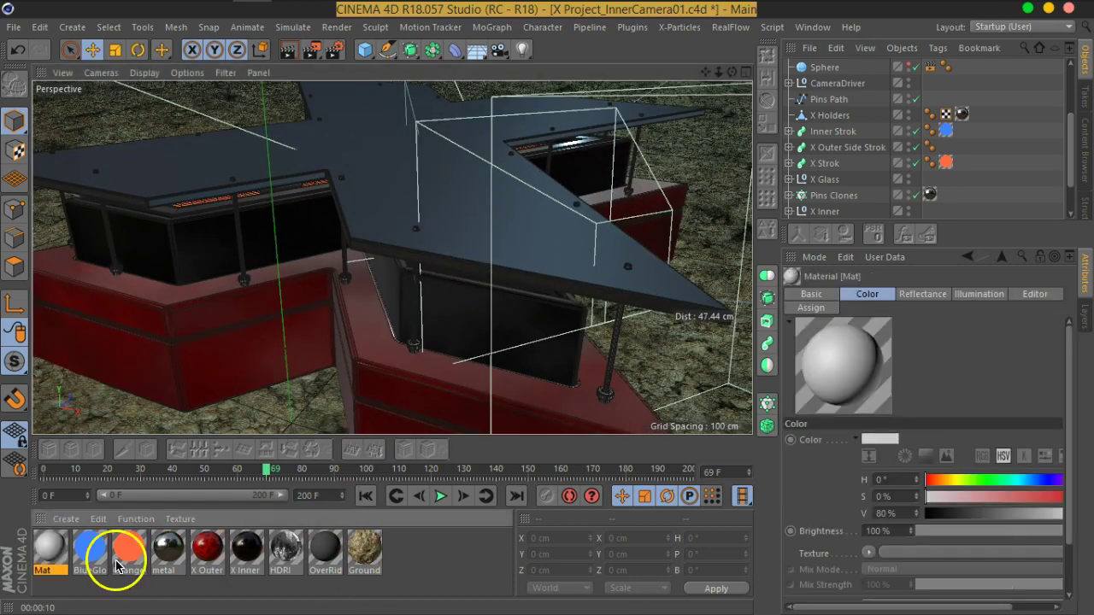
pyautogui.doubleClick(45, 570)
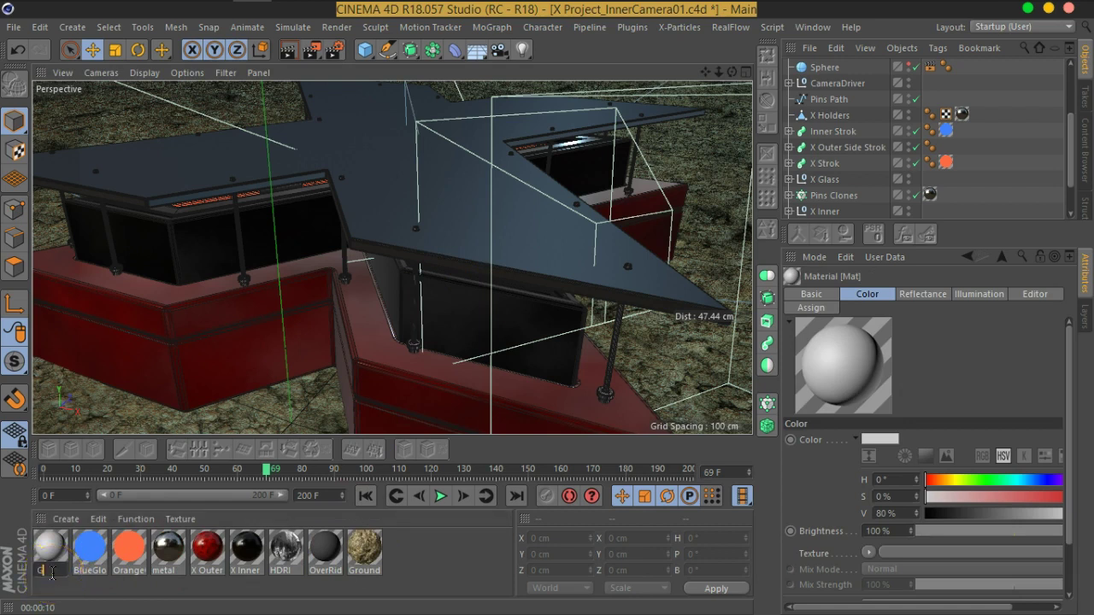
pyautogui.write('Glass')
pyautogui.press('Return')
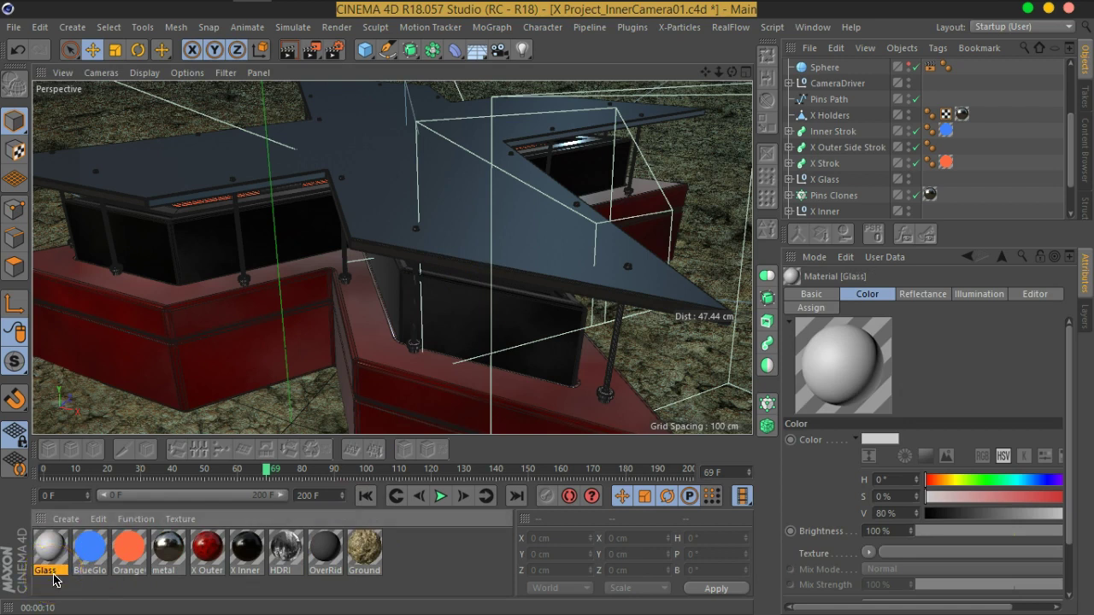
# Step: Assign the Glass material to the X-shaped roof and strip its Color channel and Default Specular layer
pyautogui.doubleClick(50, 547)
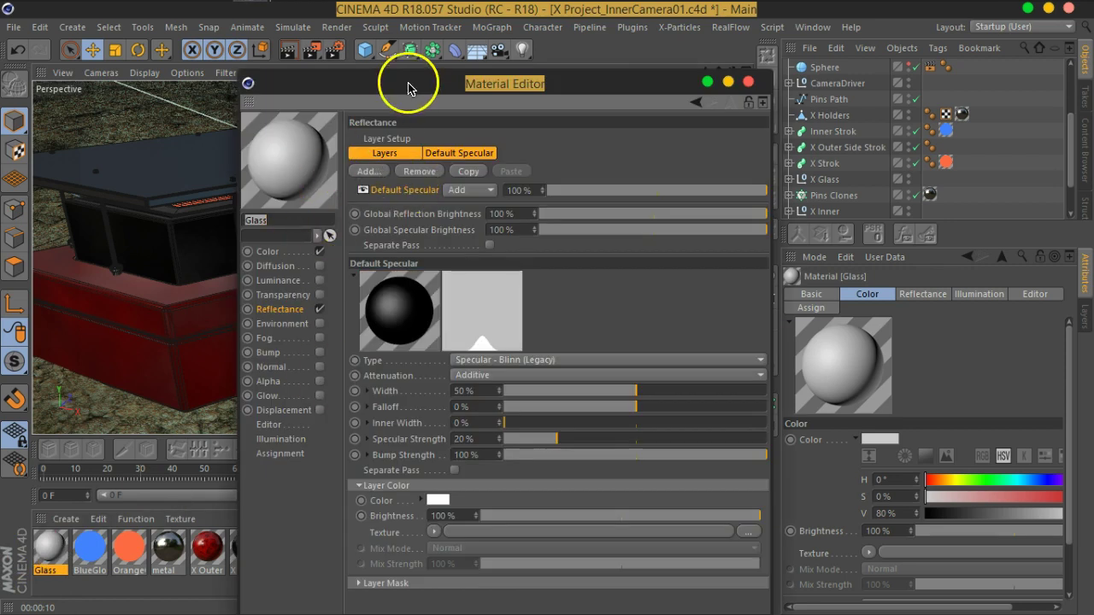
pyautogui.moveTo(408, 88); pyautogui.dragTo(653, 59)
pyautogui.moveTo(51, 569); pyautogui.dragTo(439, 264)
pyautogui.click(563, 223)
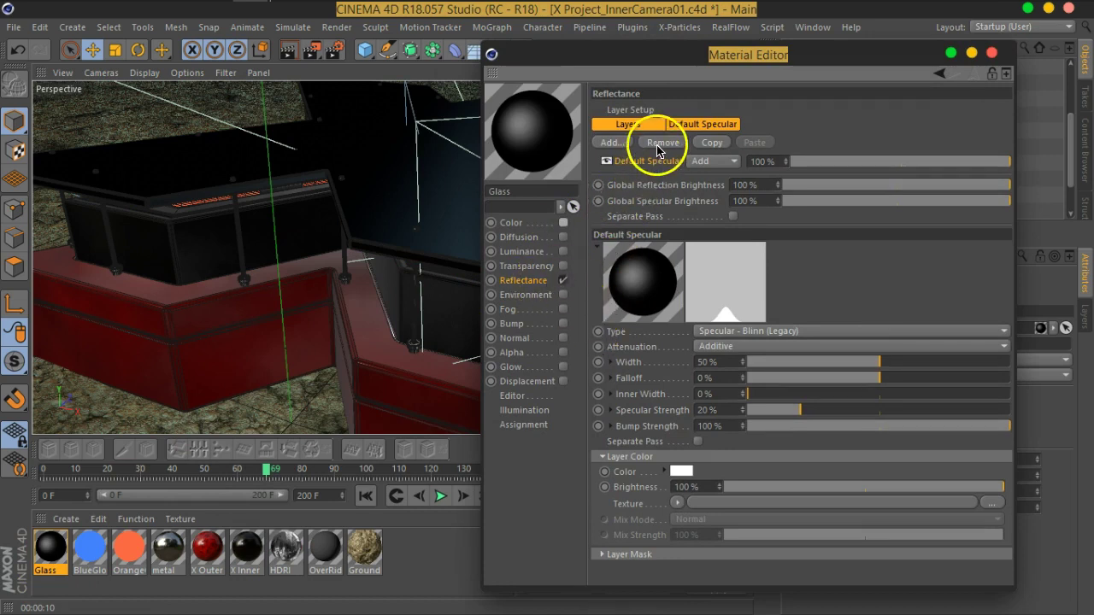
pyautogui.click(659, 142)
# Step: Enable Glass's Transparency channel with a Refraction of 1.6 and test render the view
pyautogui.click(529, 266)
pyautogui.click(562, 266)
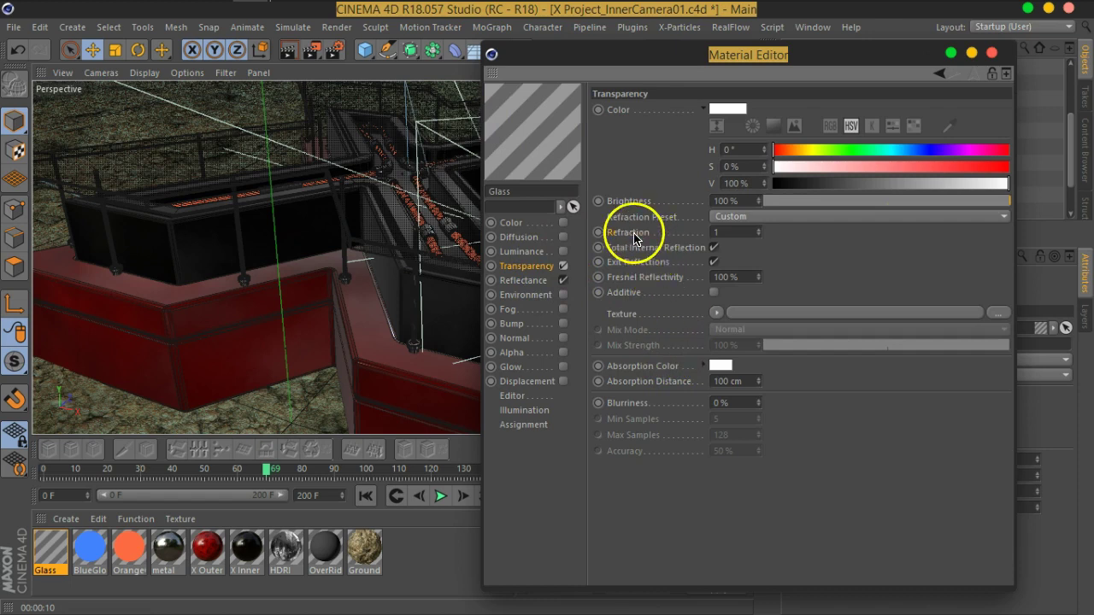
pyautogui.click(744, 236)
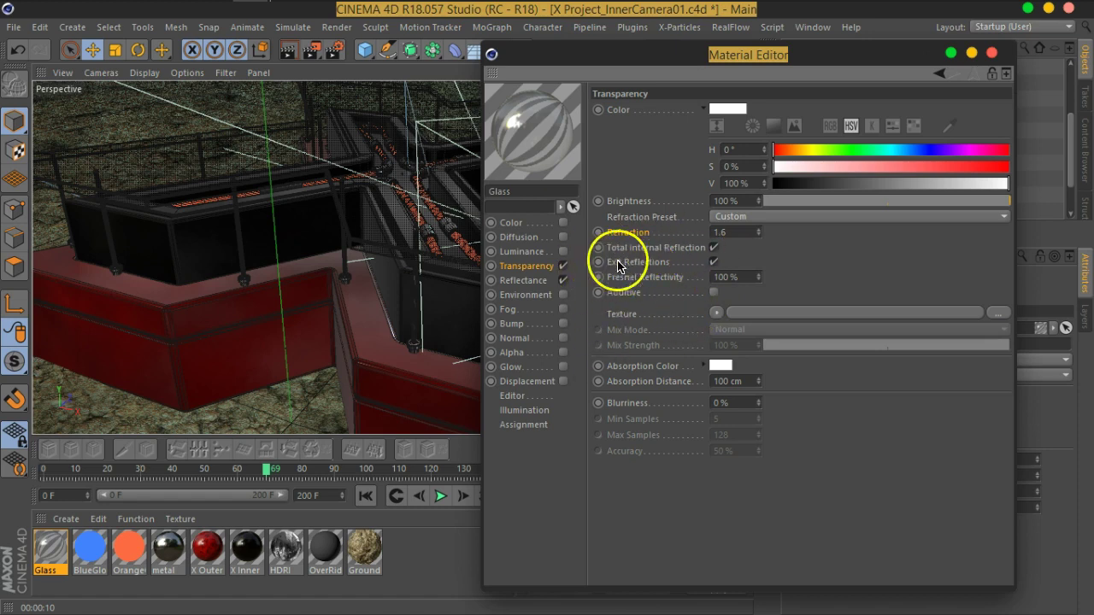
pyautogui.moveTo(695, 55); pyautogui.dragTo(763, 61)
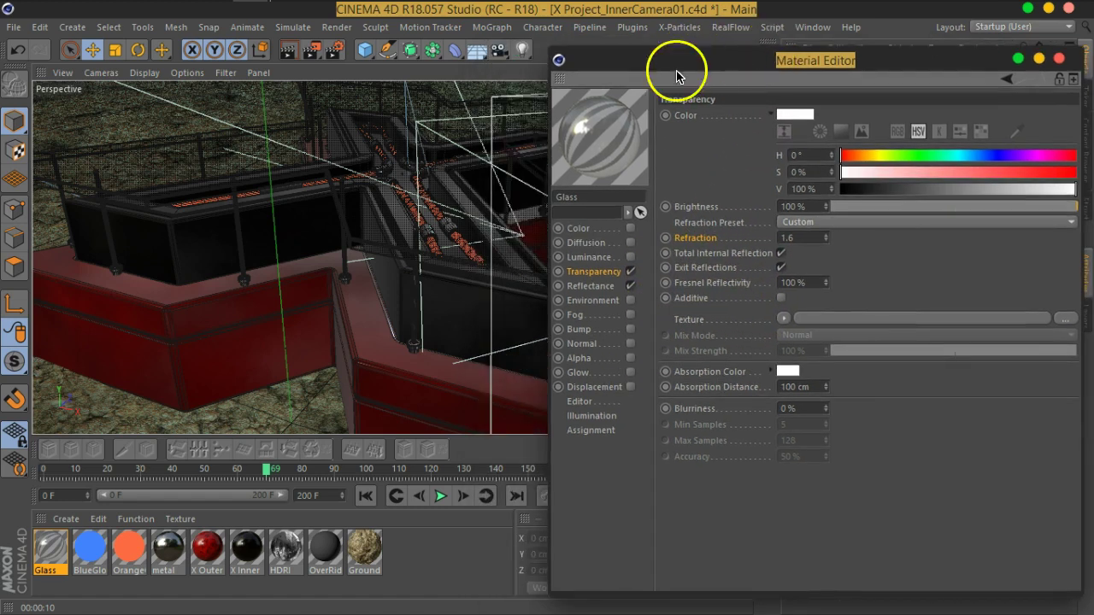
pyautogui.click(295, 58)
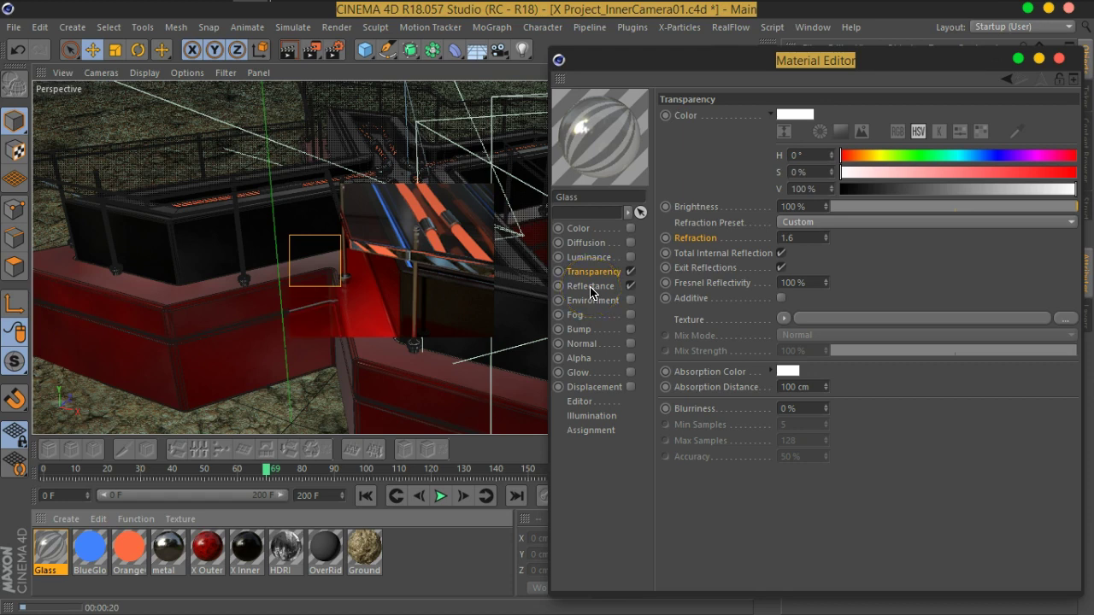
pyautogui.click(366, 238)
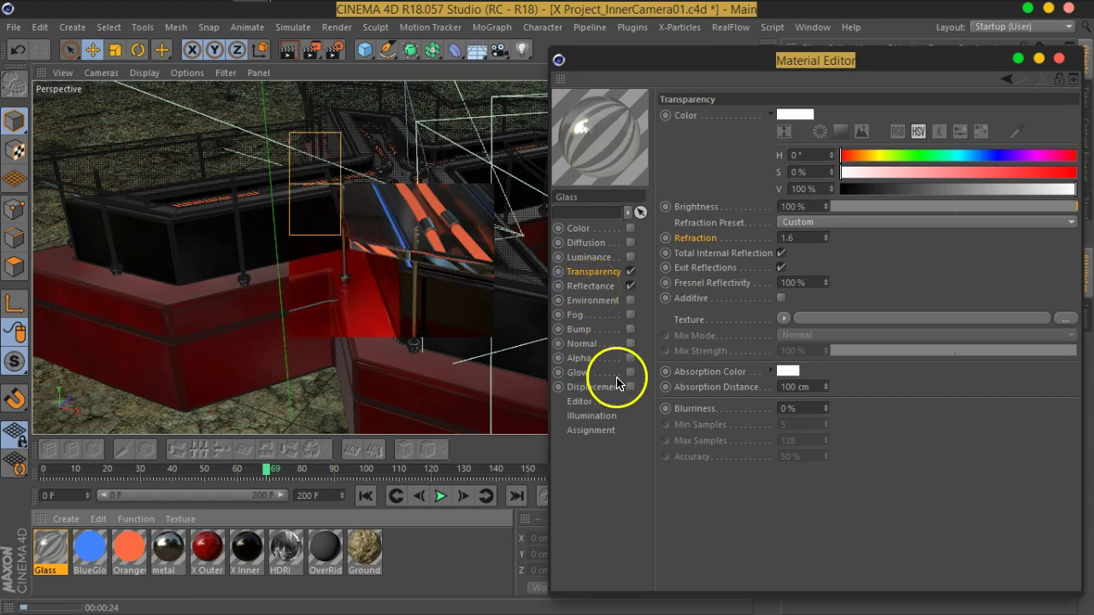
# Step: Set Glass's Absorption Color to a pale orange with hue 17° and saturation 17%, and render the view
pyautogui.click(786, 374)
pyautogui.moveTo(812, 309); pyautogui.dragTo(808, 229)
pyautogui.moveTo(742, 301); pyautogui.dragTo(733, 297)
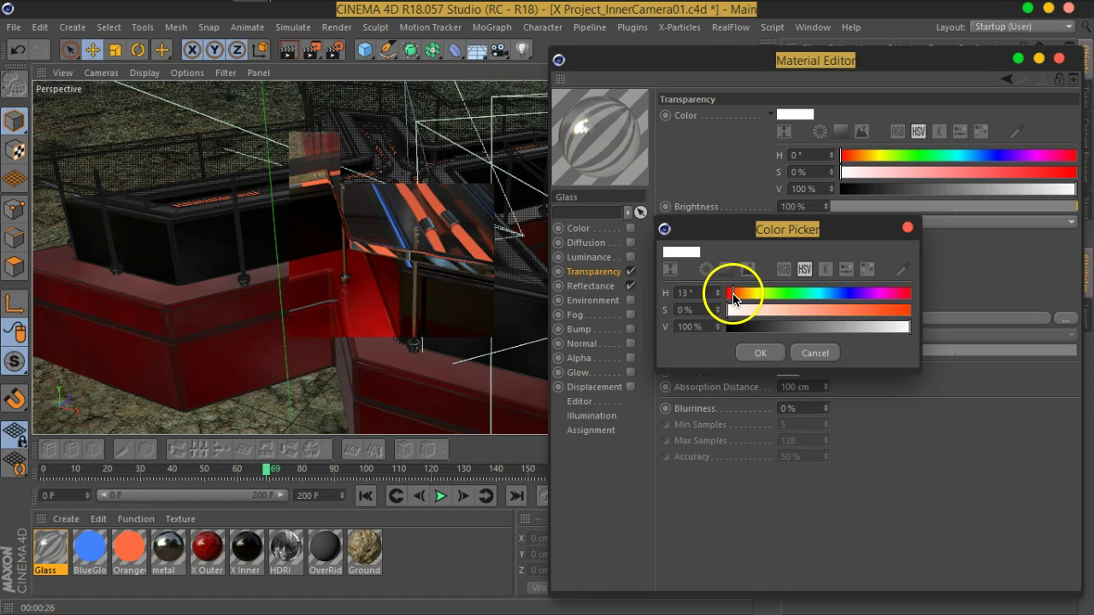
pyautogui.click(760, 311)
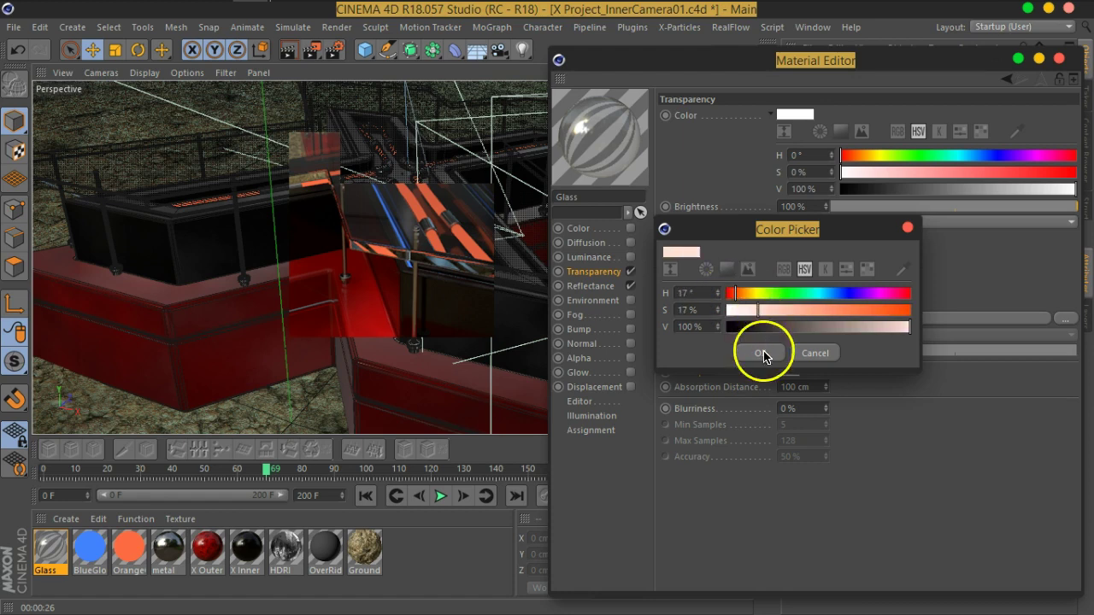
pyautogui.click(761, 353)
pyautogui.click(288, 52)
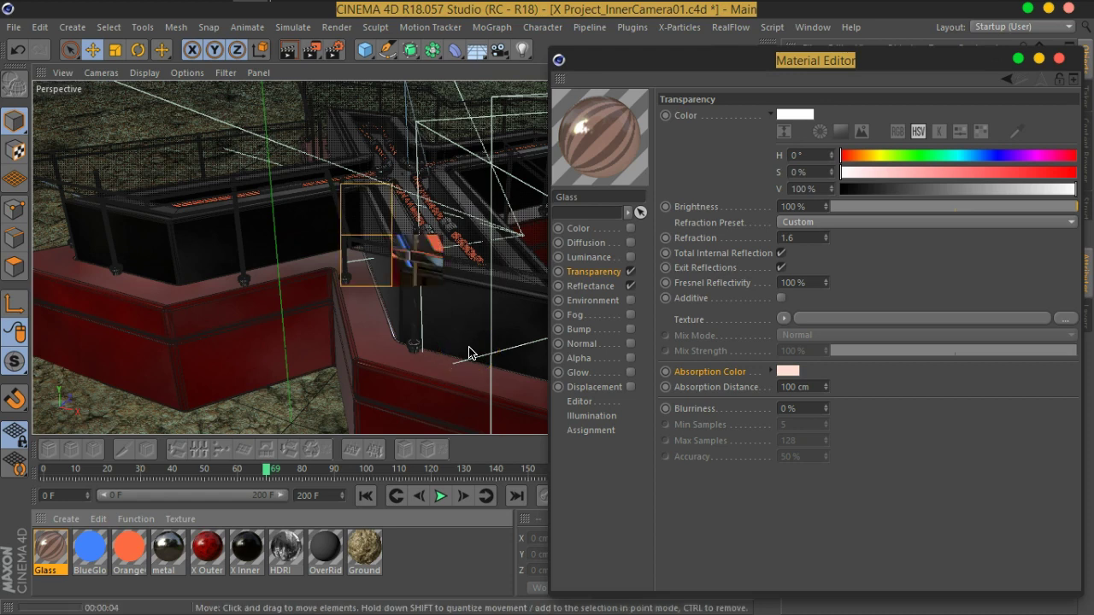
# Step: Set Glass's Absorption Distance to 20 cm and test render the view
pyautogui.click(696, 389)
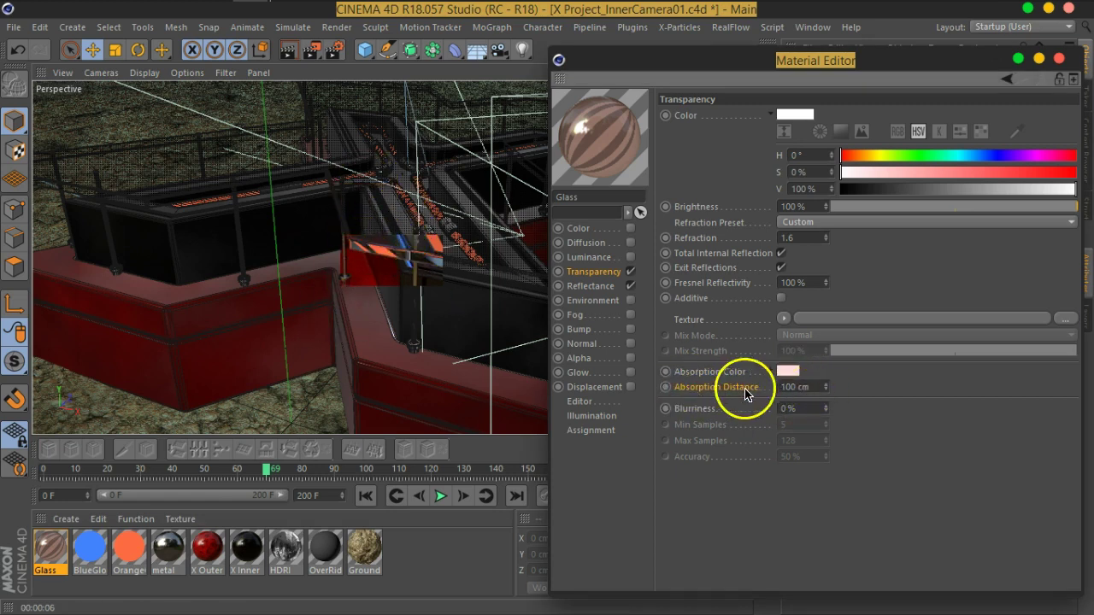
pyautogui.click(793, 387)
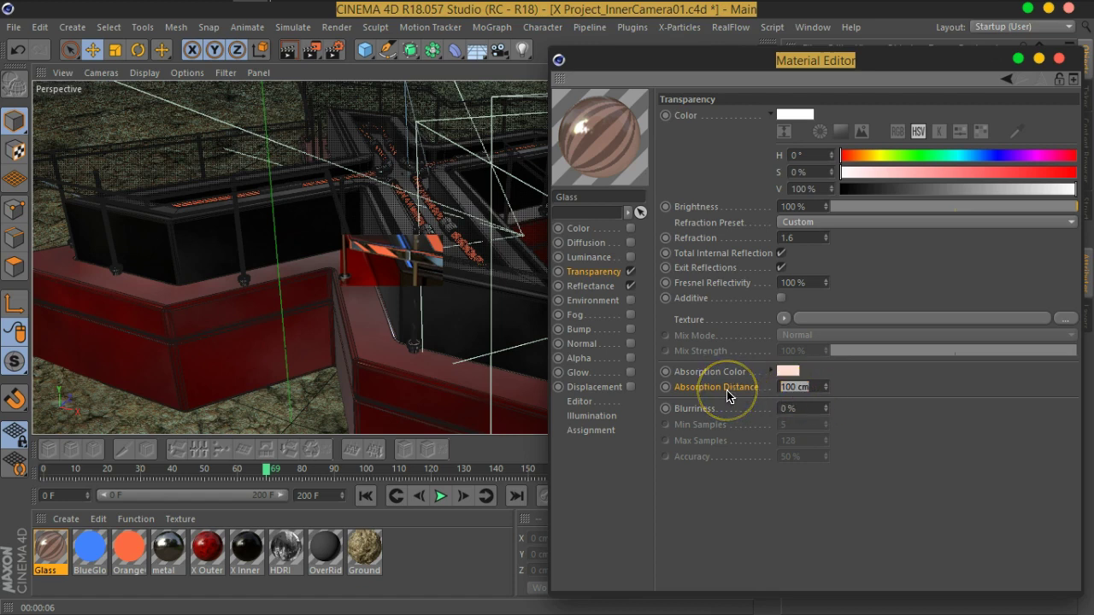
pyautogui.press('Return')
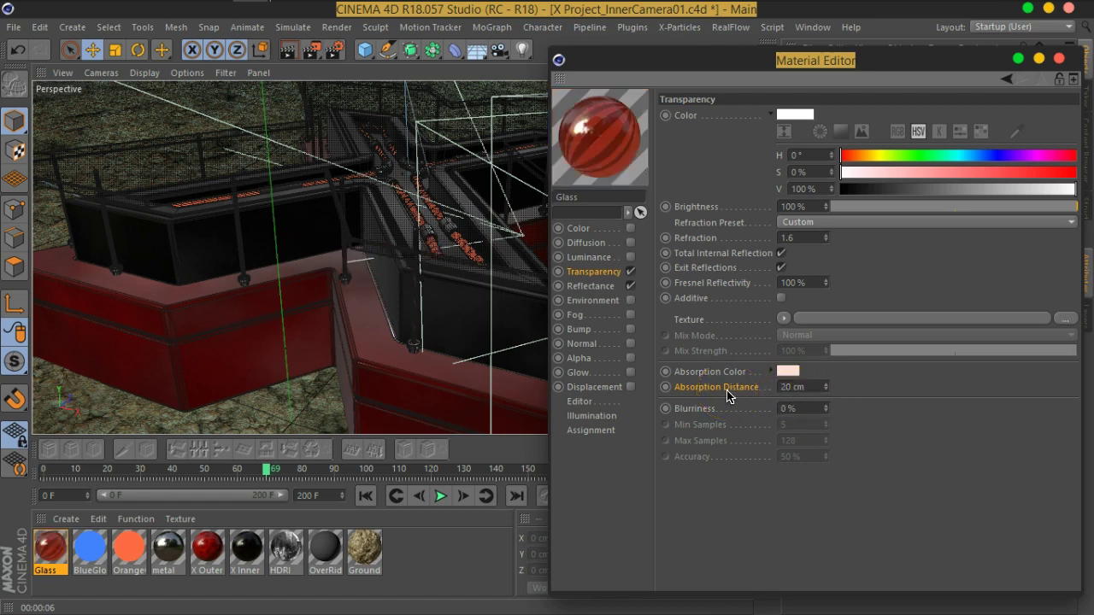
pyautogui.click(288, 50)
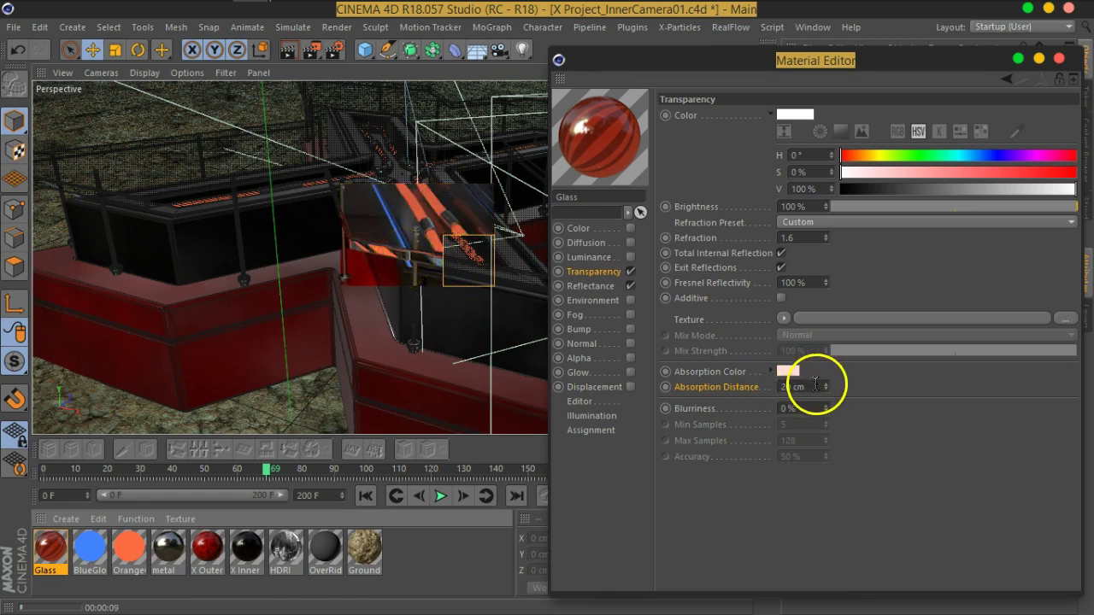
# Step: Set Glass's Absorption Distance to 3 cm and render the roof area again
pyautogui.moveTo(814, 387); pyautogui.dragTo(772, 387)
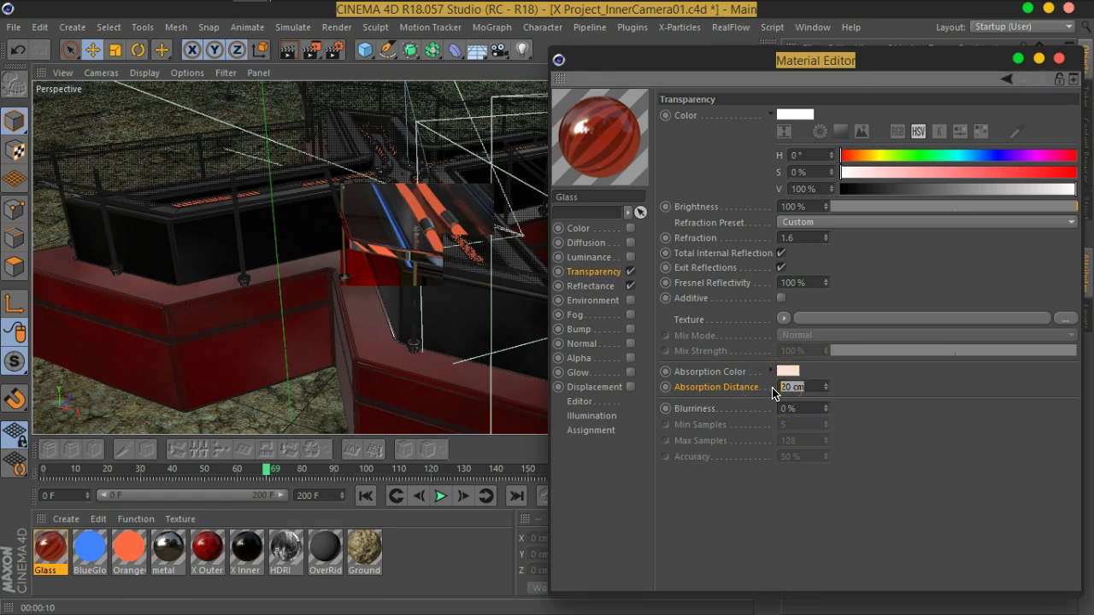
pyautogui.press('Return')
pyautogui.click(337, 165)
pyautogui.click(287, 49)
pyautogui.click(674, 285)
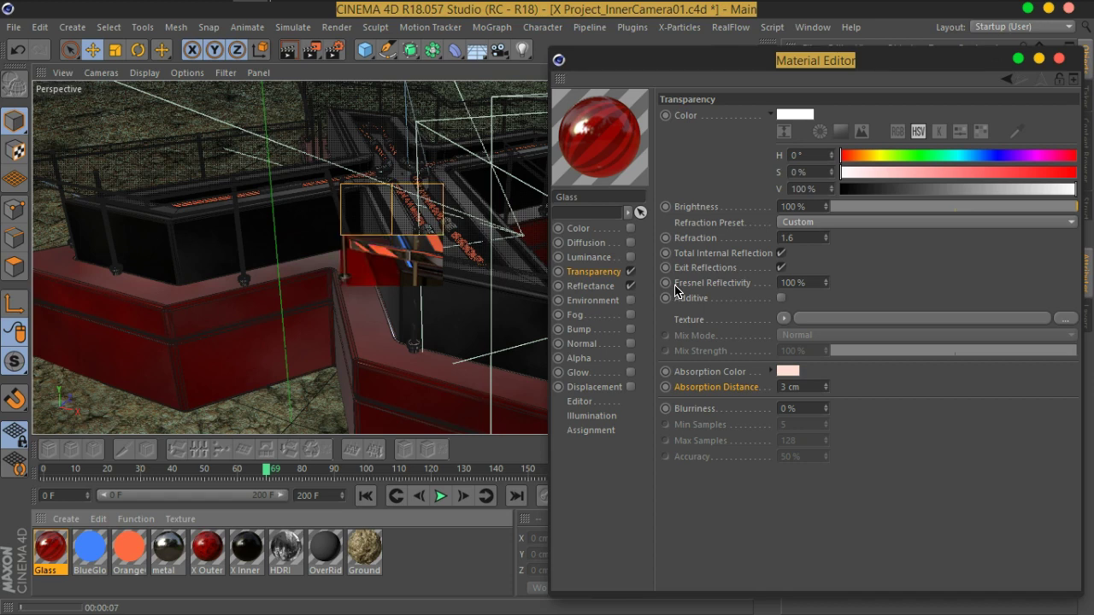
# Step: Set the saturation of Glass's Absorption Color to about 35% and render the active view
pyautogui.click(790, 372)
pyautogui.moveTo(779, 394); pyautogui.dragTo(806, 385)
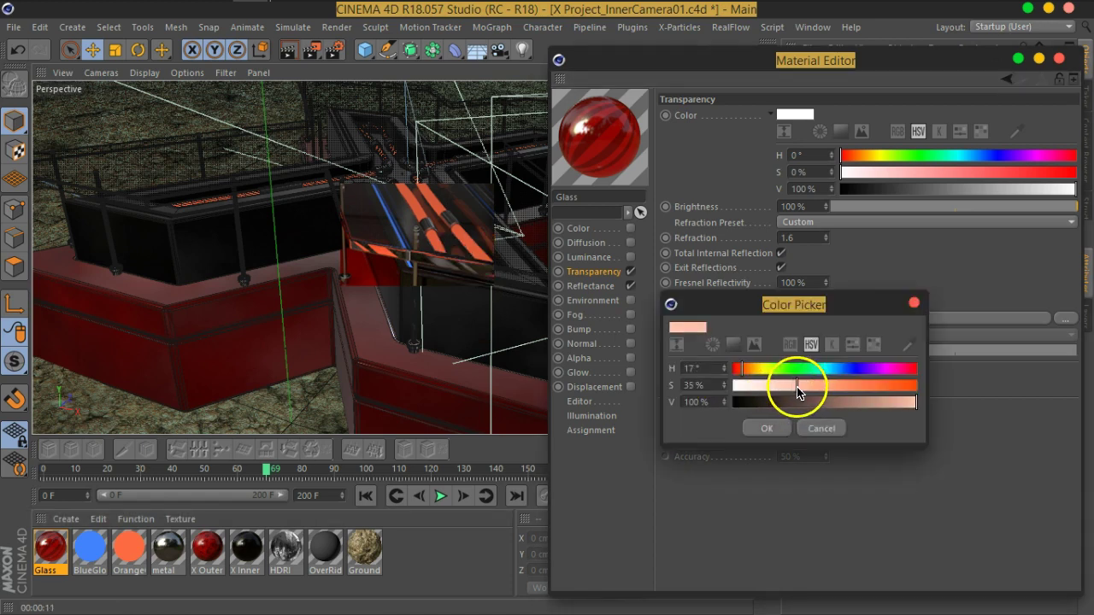
pyautogui.click(766, 429)
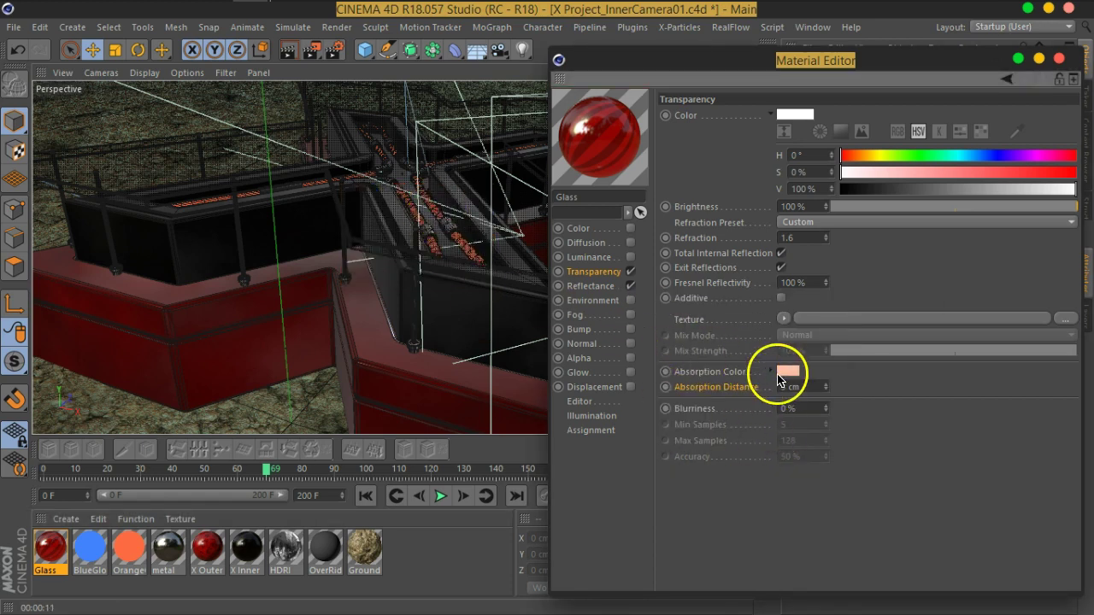
pyautogui.click(299, 58)
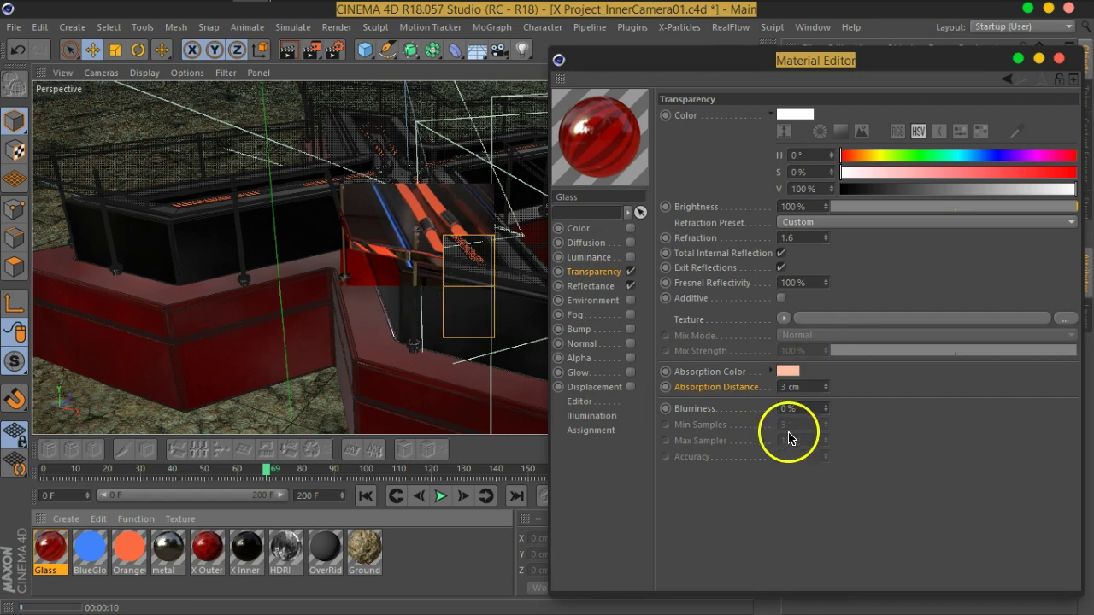
# Step: Set Glass's Absorption Distance to 1 cm and test render the active view
pyautogui.doubleClick(803, 387)
pyautogui.write('1')
pyautogui.press('Return')
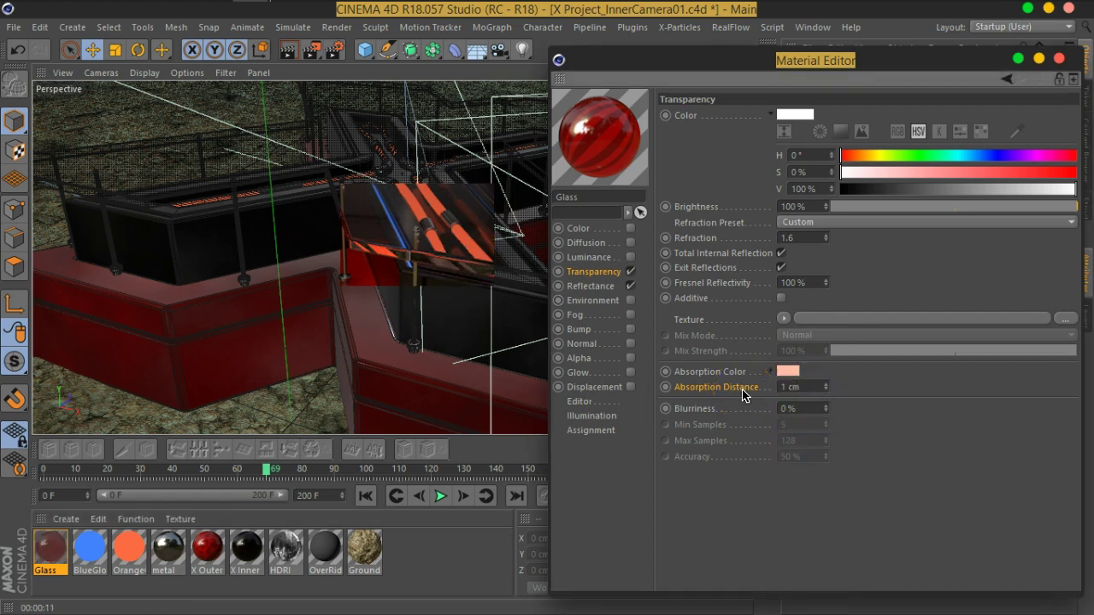
pyautogui.click(289, 57)
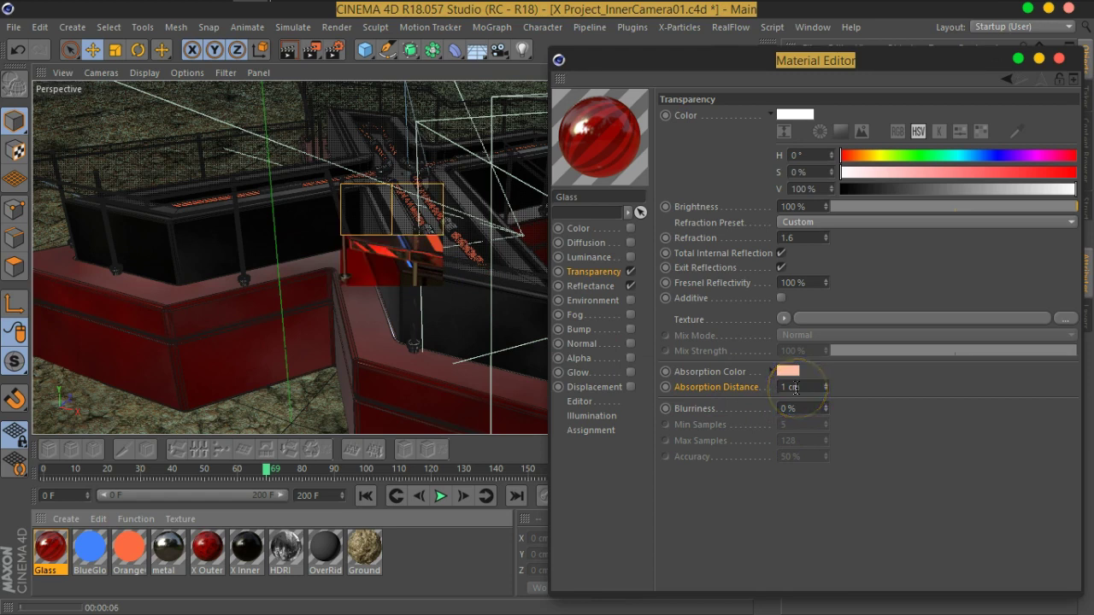
# Step: Turn off Exit Reflections in Glass's Transparency channel
pyautogui.click(781, 267)
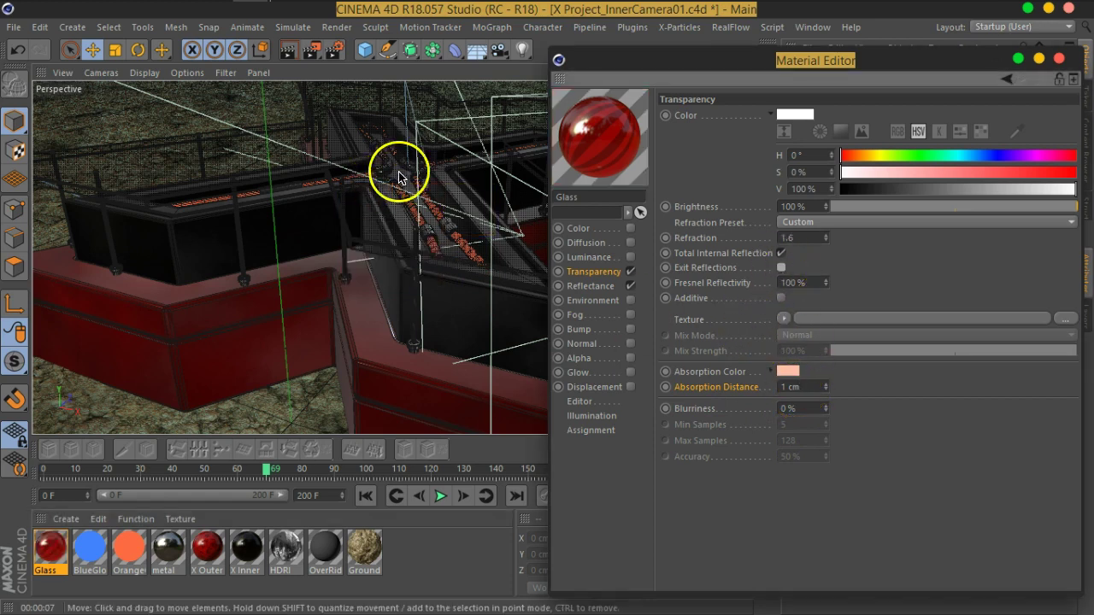
# Step: Test render the active view to check the glass without Exit Reflections
pyautogui.click(290, 57)
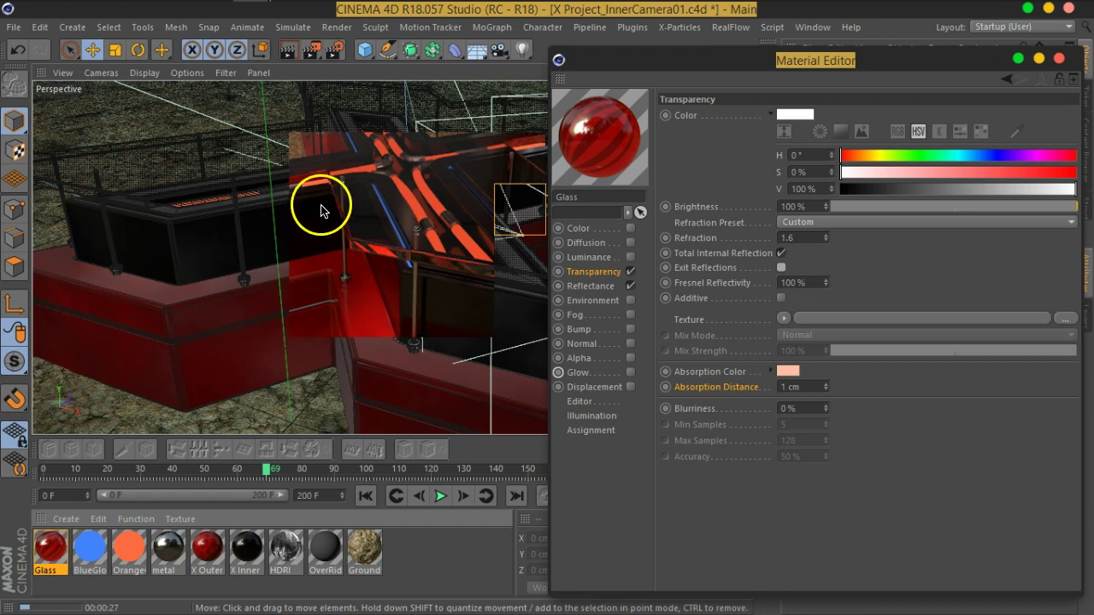
pyautogui.moveTo(321, 182); pyautogui.dragTo(296, 189)
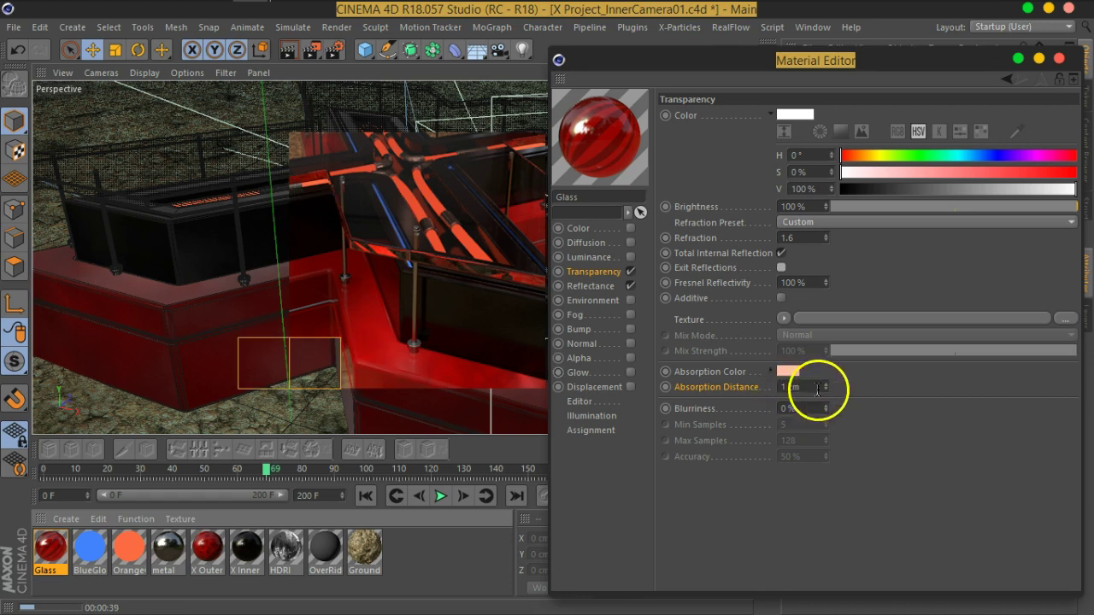
# Step: Set Glass's Absorption Distance to 10 cm and turn Exit Reflections back on in the Transparency channel
pyautogui.moveTo(815, 391); pyautogui.dragTo(743, 397)
pyautogui.press('Return')
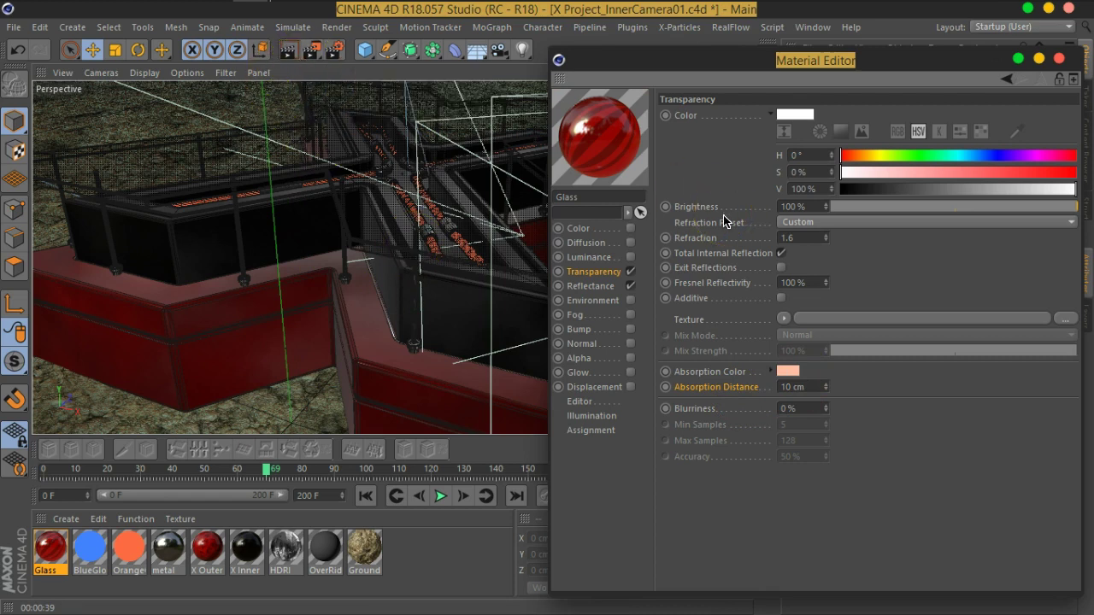
pyautogui.click(780, 267)
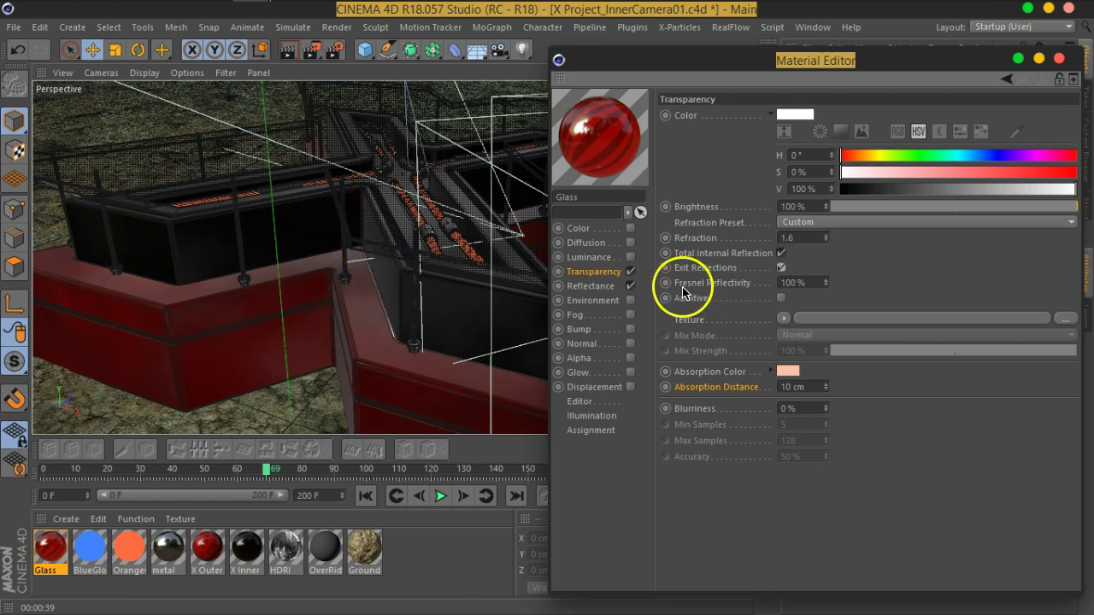
# Step: Enable Glass's Bump channel and load a Noise shader as its texture
pyautogui.click(580, 330)
pyautogui.click(630, 330)
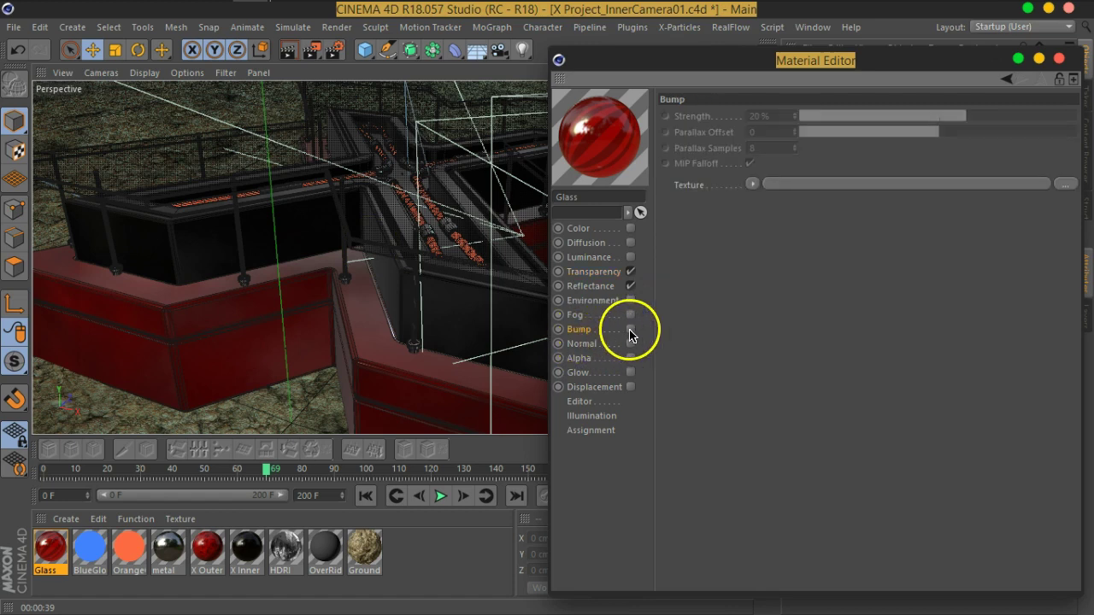
pyautogui.click(753, 185)
pyautogui.click(803, 376)
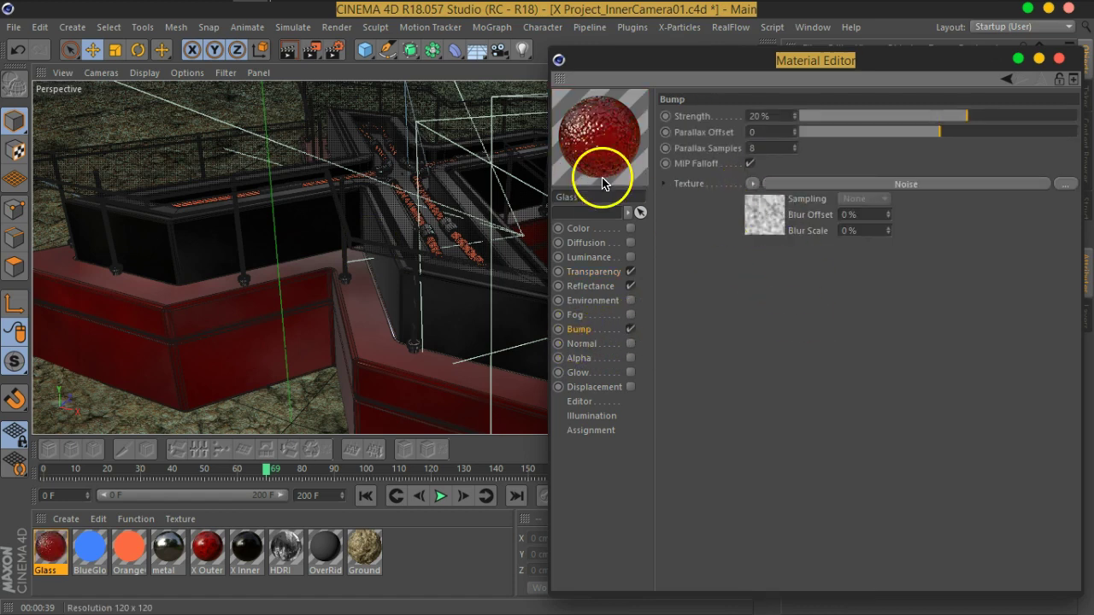
# Step: Open the bump Noise shader's properties, try Mod Noise and set the noise type to Naki
pyautogui.click(756, 211)
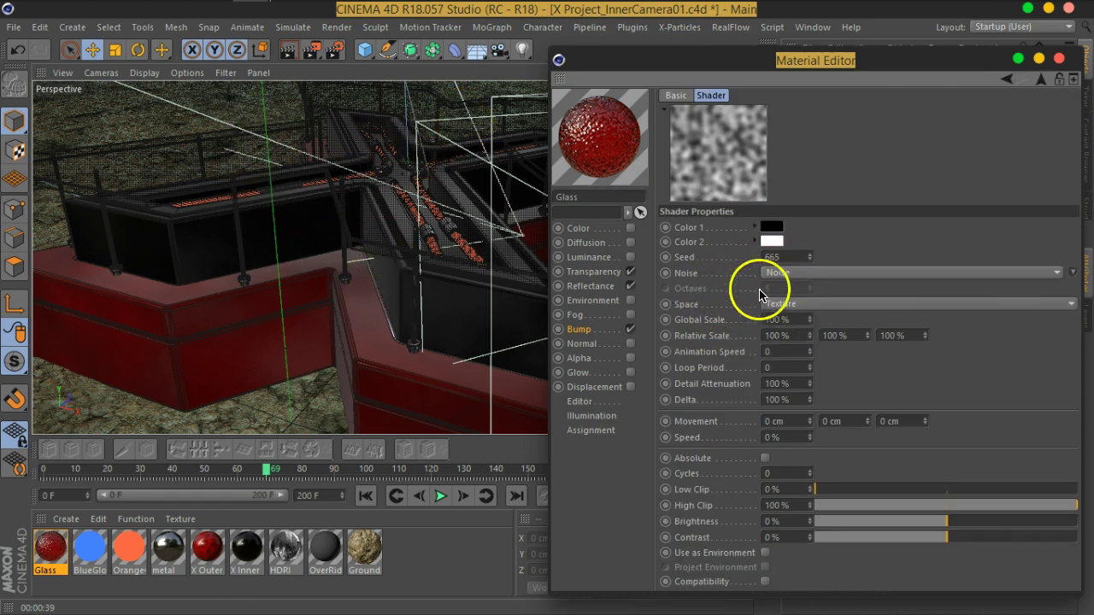
pyautogui.click(806, 273)
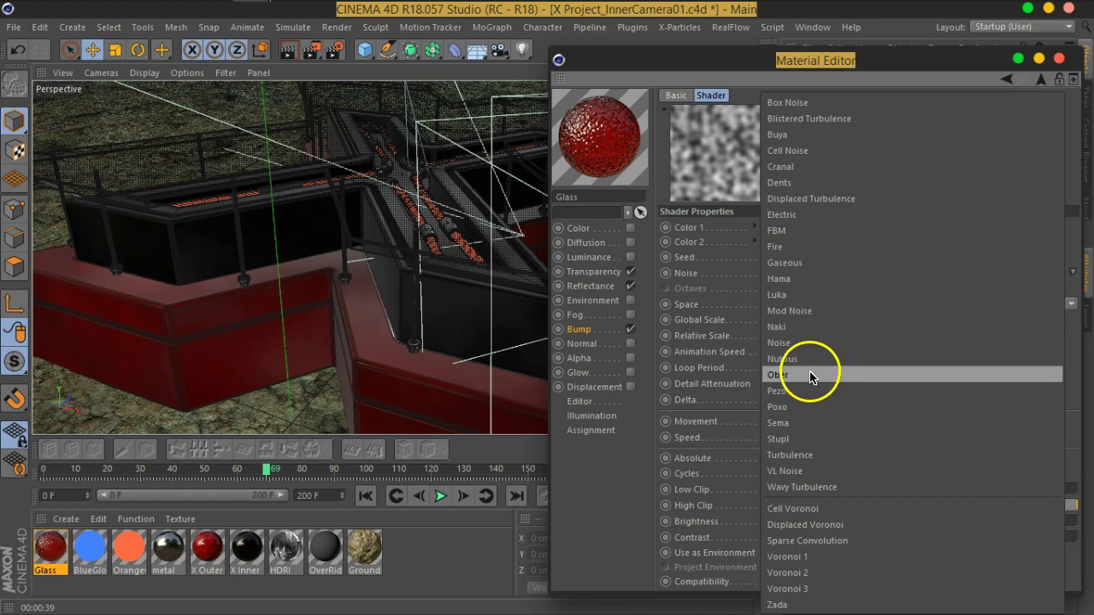
pyautogui.click(808, 311)
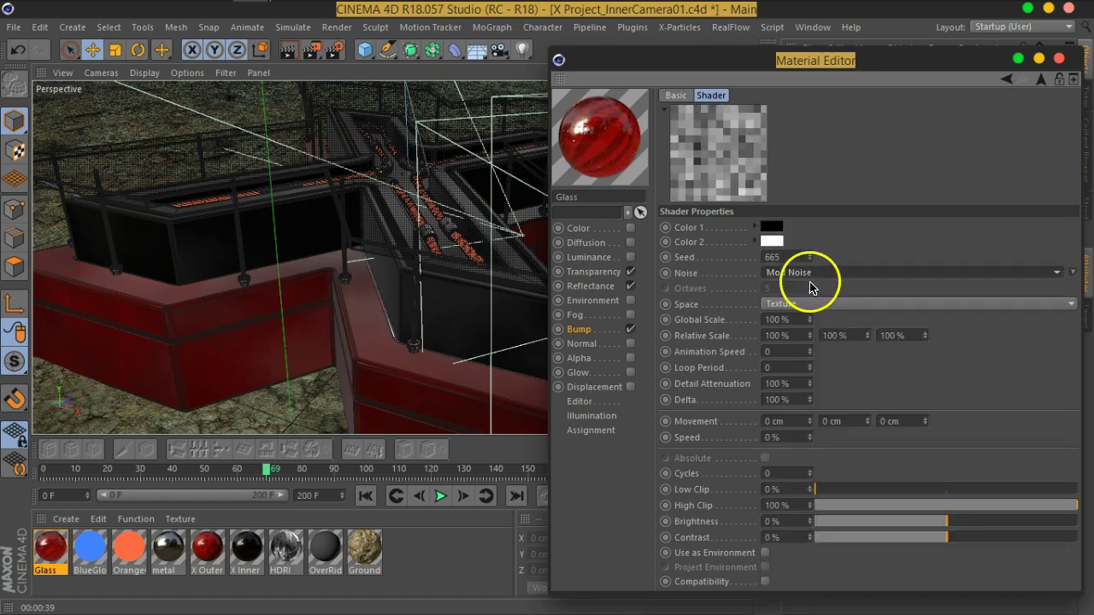
pyautogui.scroll(-2, 808, 274)
pyautogui.scroll(1, 807, 277)
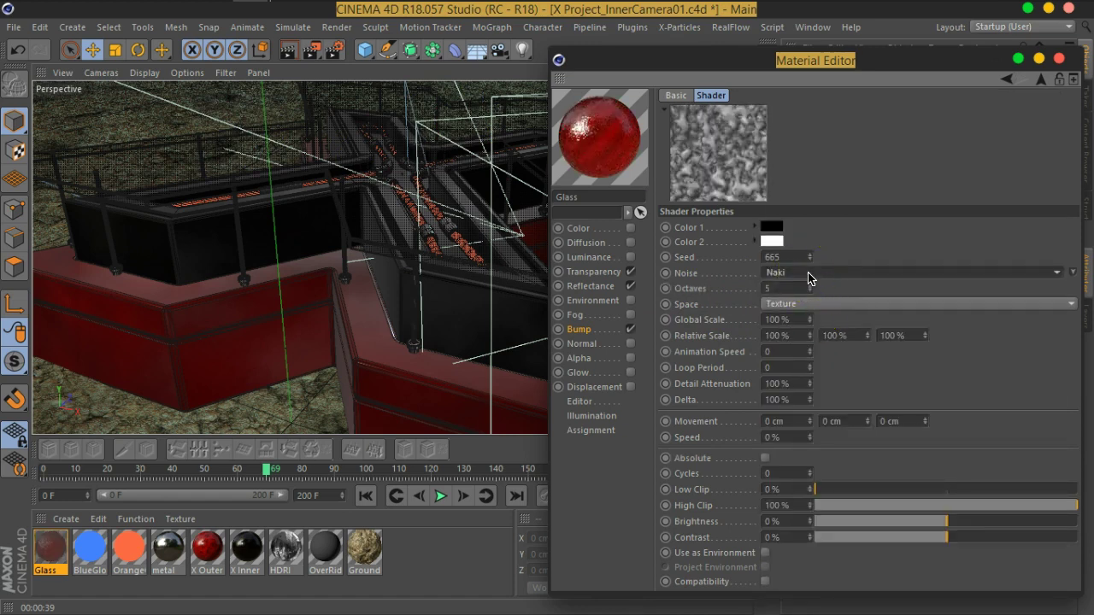
# Step: Set the bump noise's Global Scale to 500% and test render the active view
pyautogui.click(796, 320)
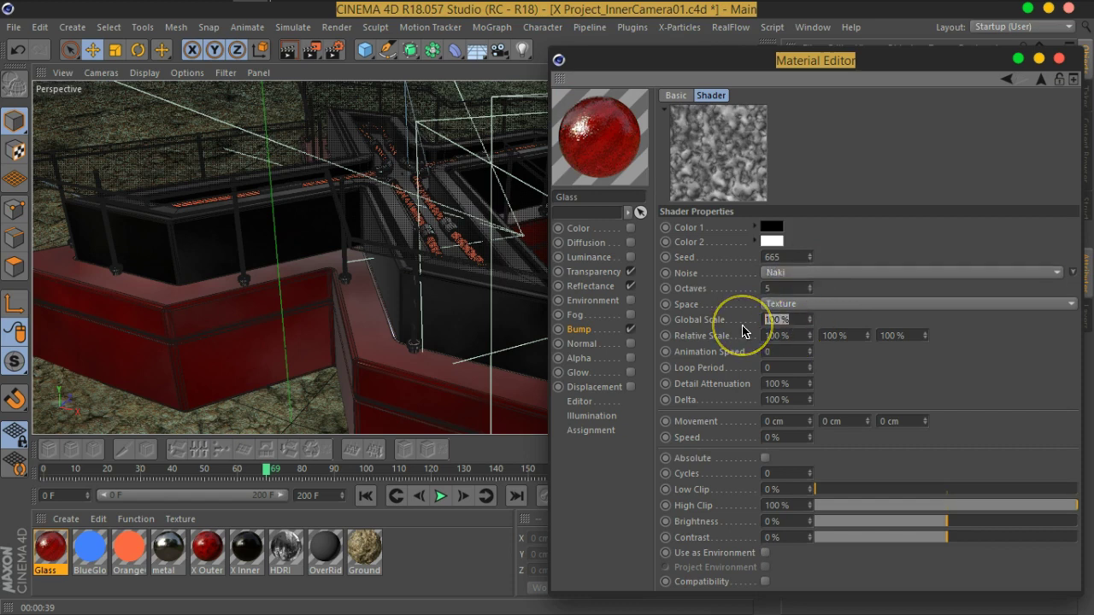
pyautogui.write('500')
pyautogui.press('Return')
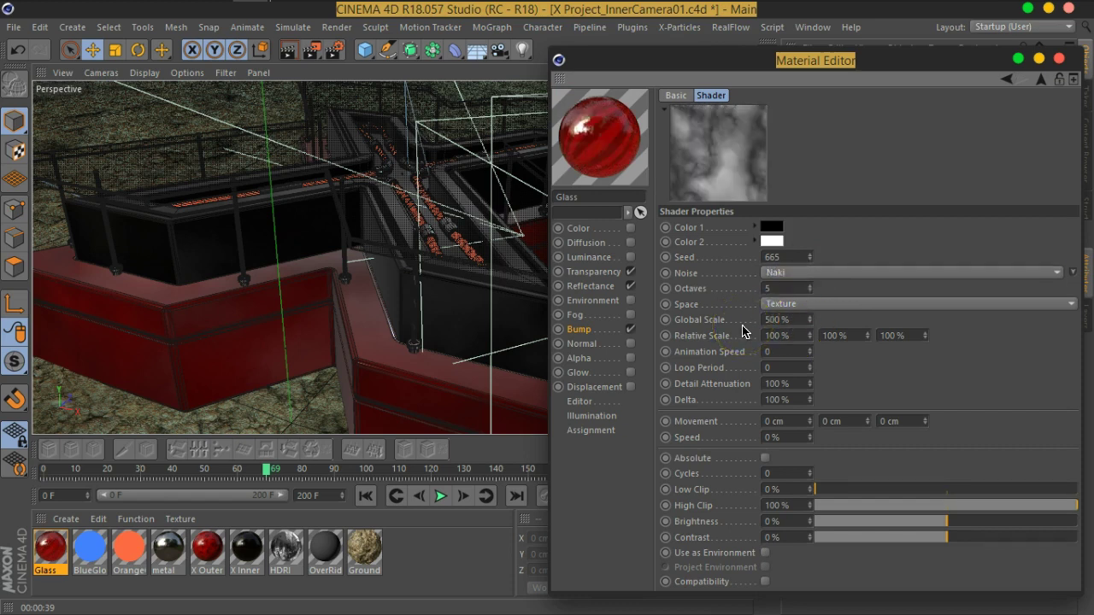
pyautogui.click(294, 48)
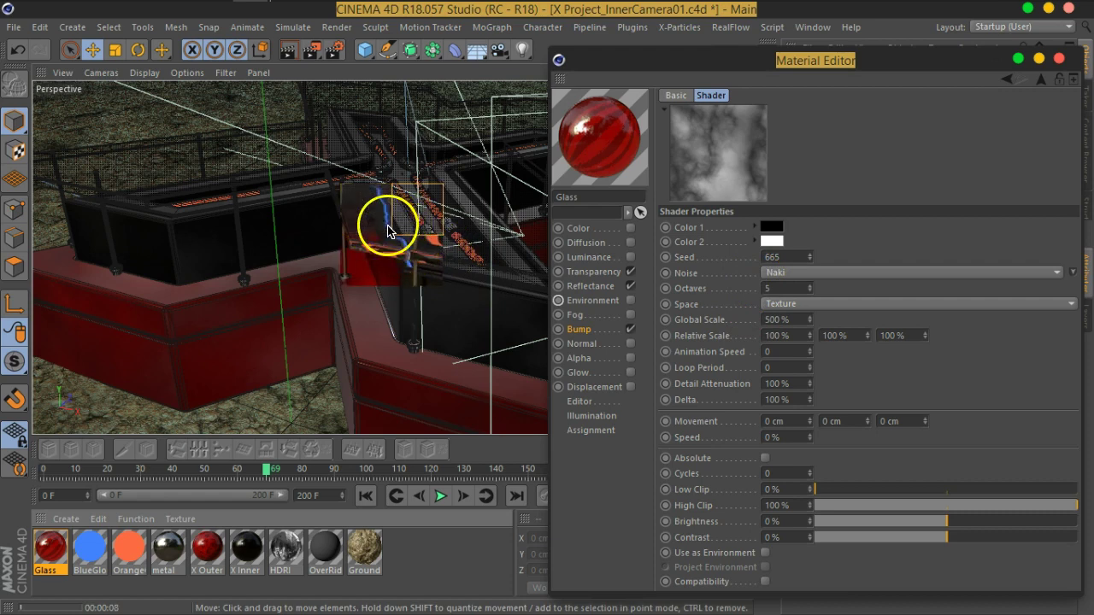
# Step: Set the bump noise's Global Scale to 2000% and the Bump Strength to 36%, with a test render of the active view
pyautogui.click(782, 319)
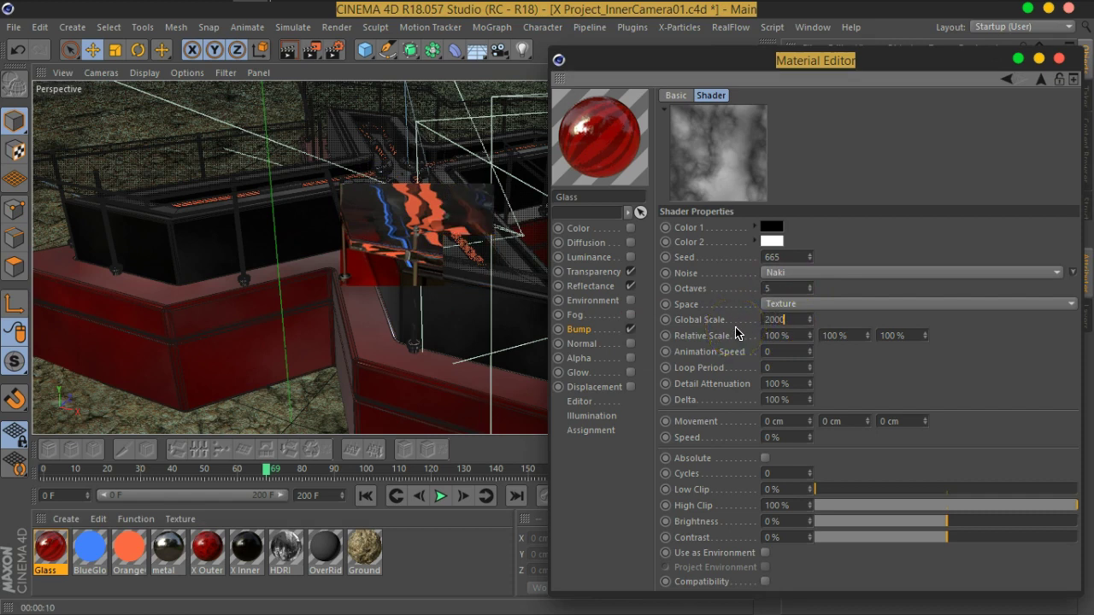
pyautogui.press('Return')
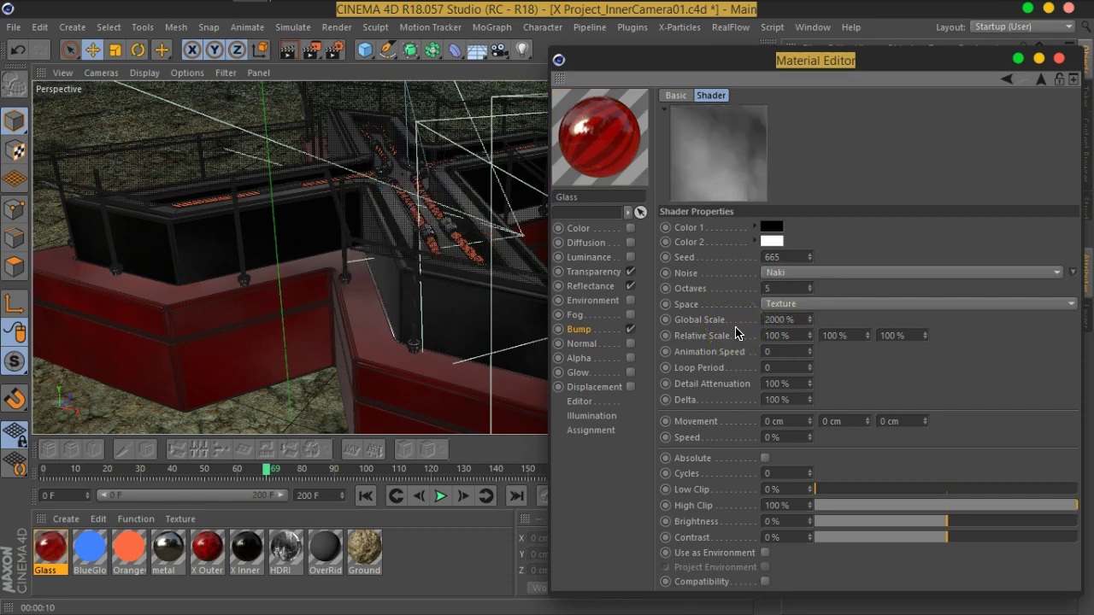
pyautogui.click(582, 329)
pyautogui.moveTo(969, 125); pyautogui.dragTo(989, 123)
pyautogui.click(295, 51)
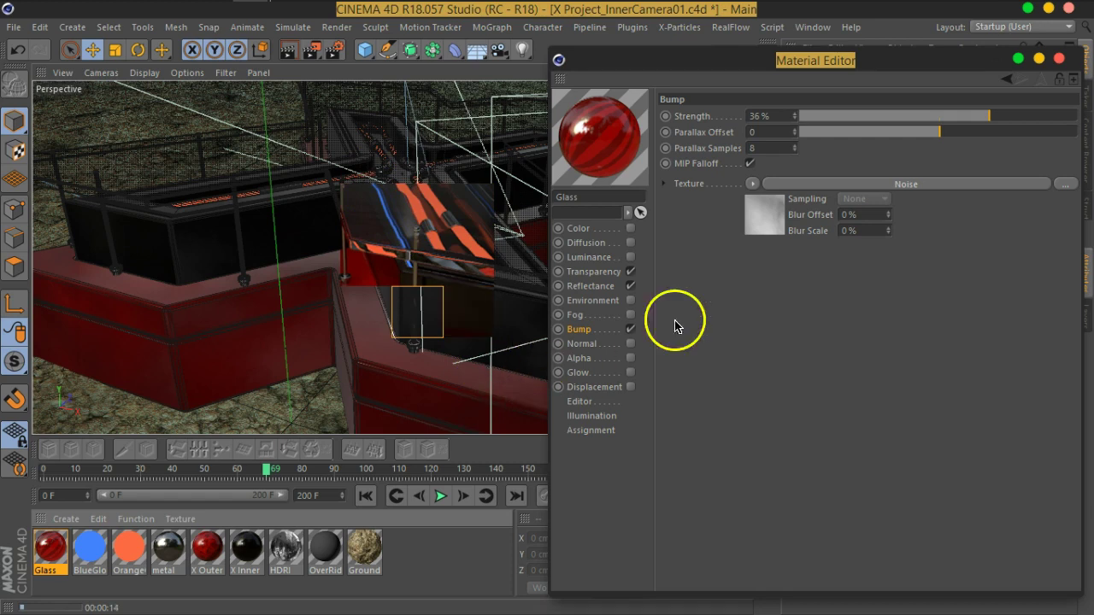
# Step: Set the bump noise's Global Scale to 3000%
pyautogui.click(769, 218)
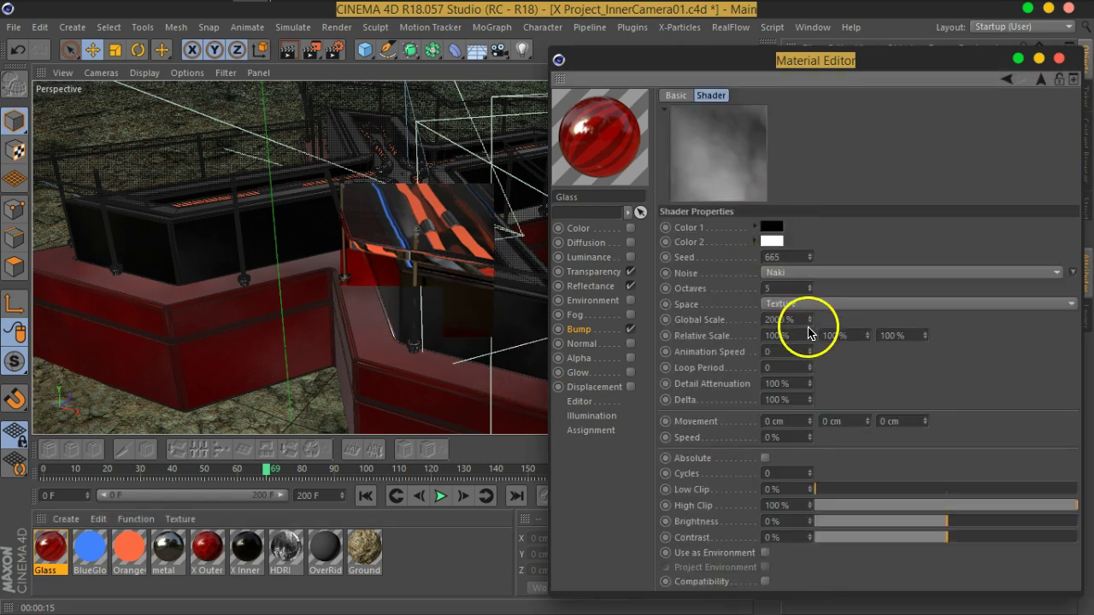
pyautogui.moveTo(797, 320); pyautogui.dragTo(694, 340)
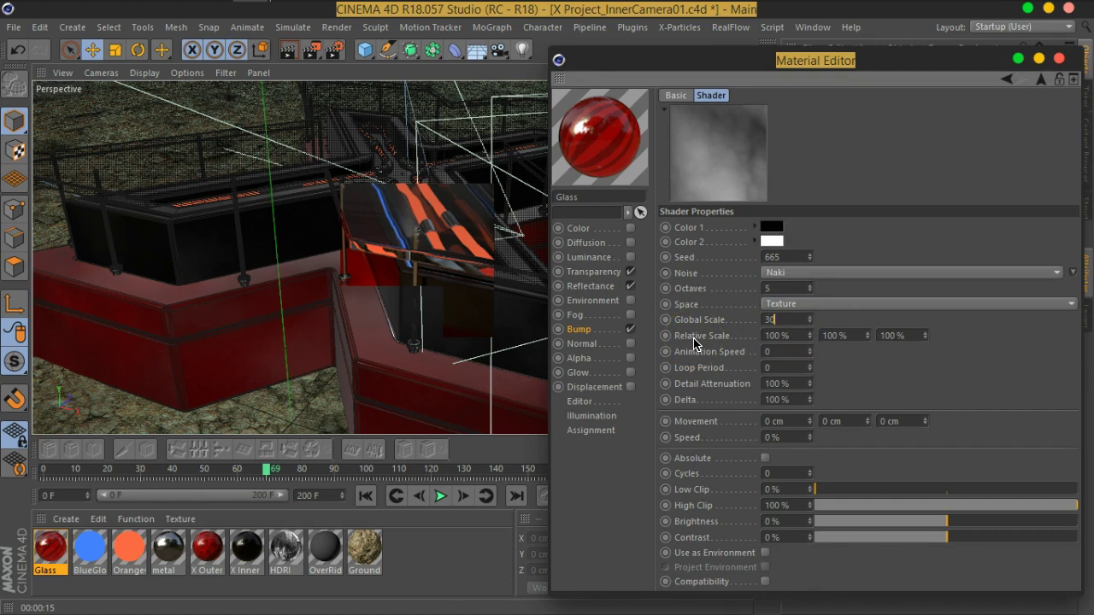
pyautogui.press('Return')
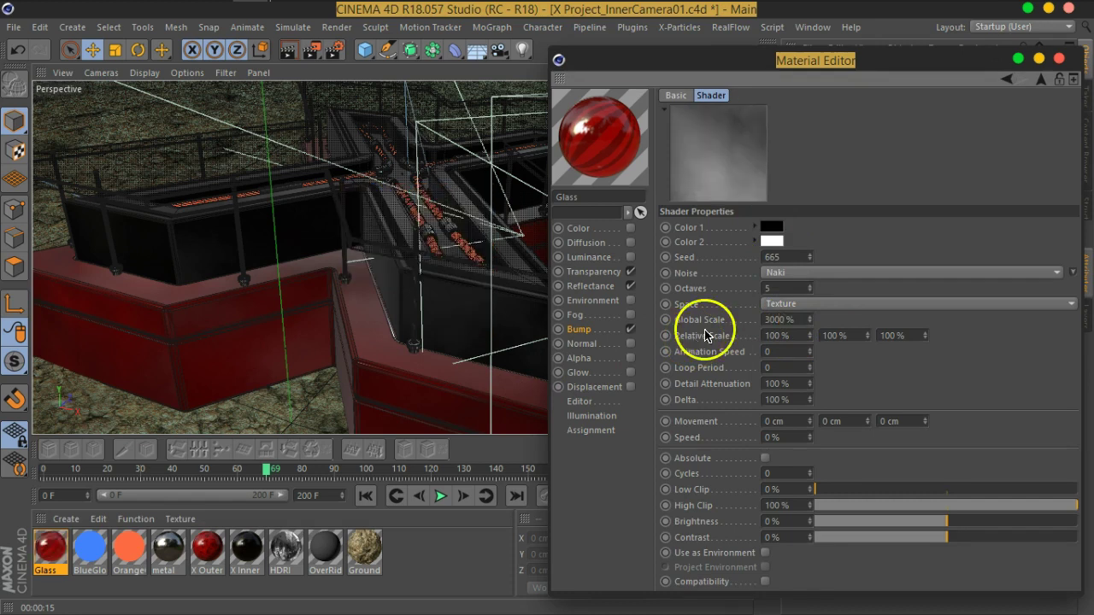
# Step: Try several bump noise types, choose Blistered Turbulence and test render the active view
pyautogui.click(800, 273)
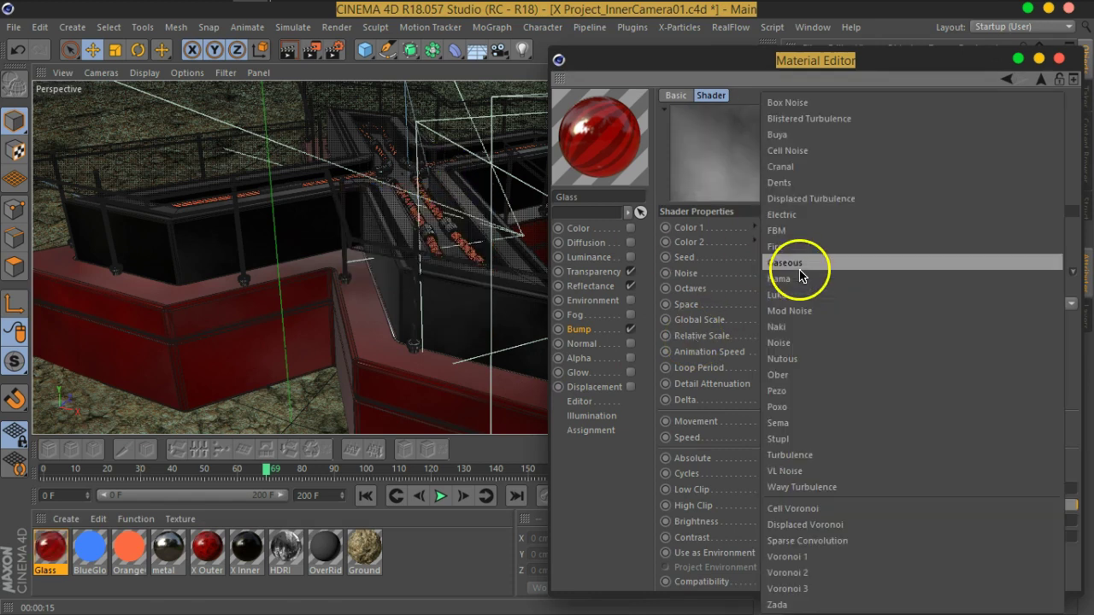
pyautogui.click(805, 376)
pyautogui.scroll(-6, 827, 278)
pyautogui.scroll(1, 829, 278)
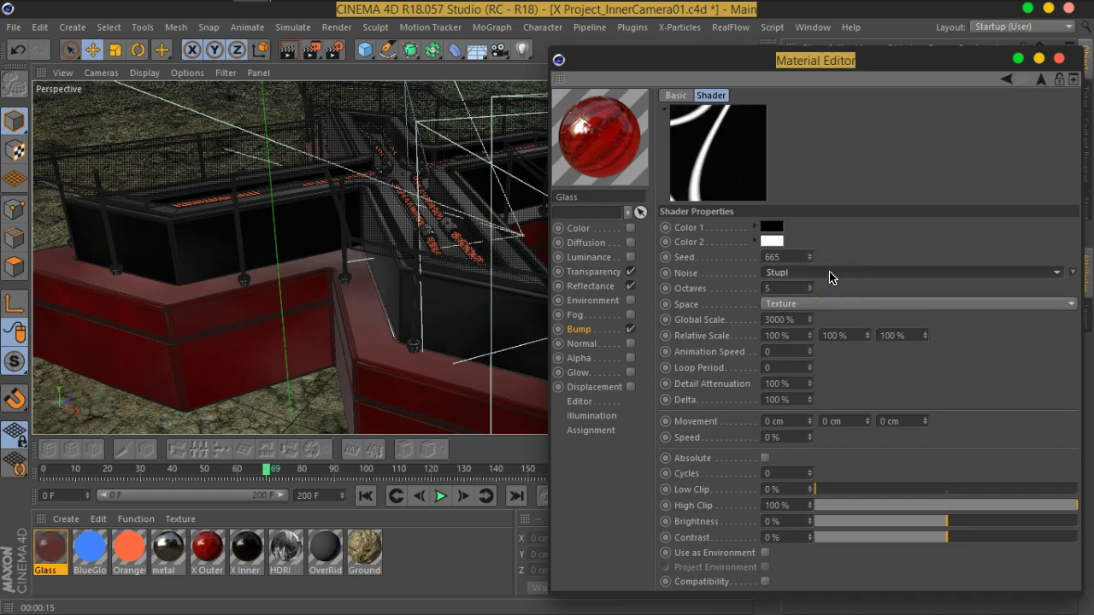
pyautogui.scroll(-1, 829, 278)
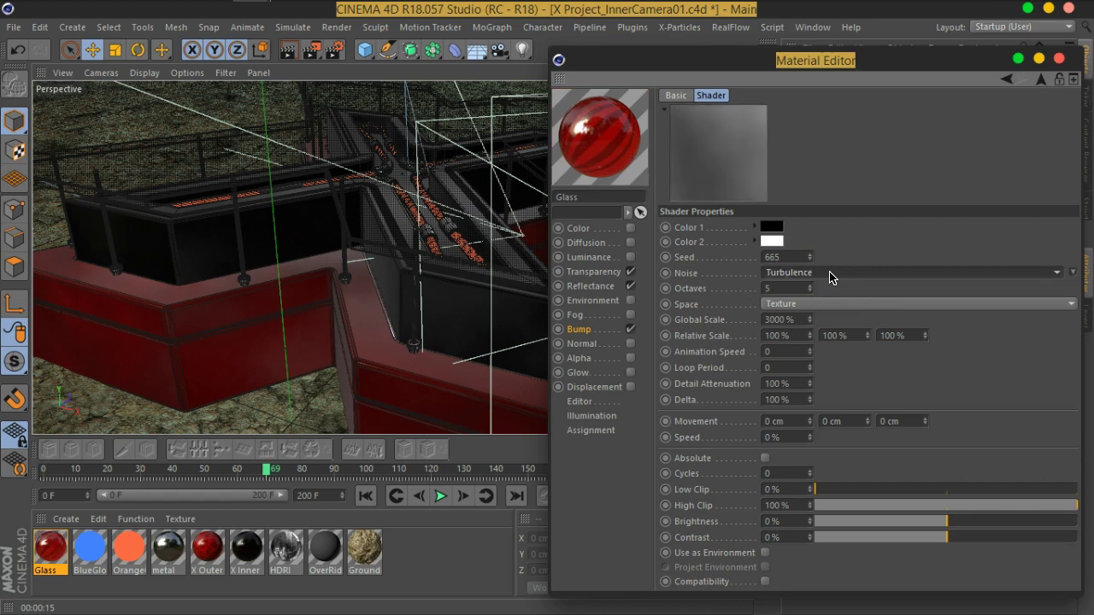
pyautogui.click(829, 274)
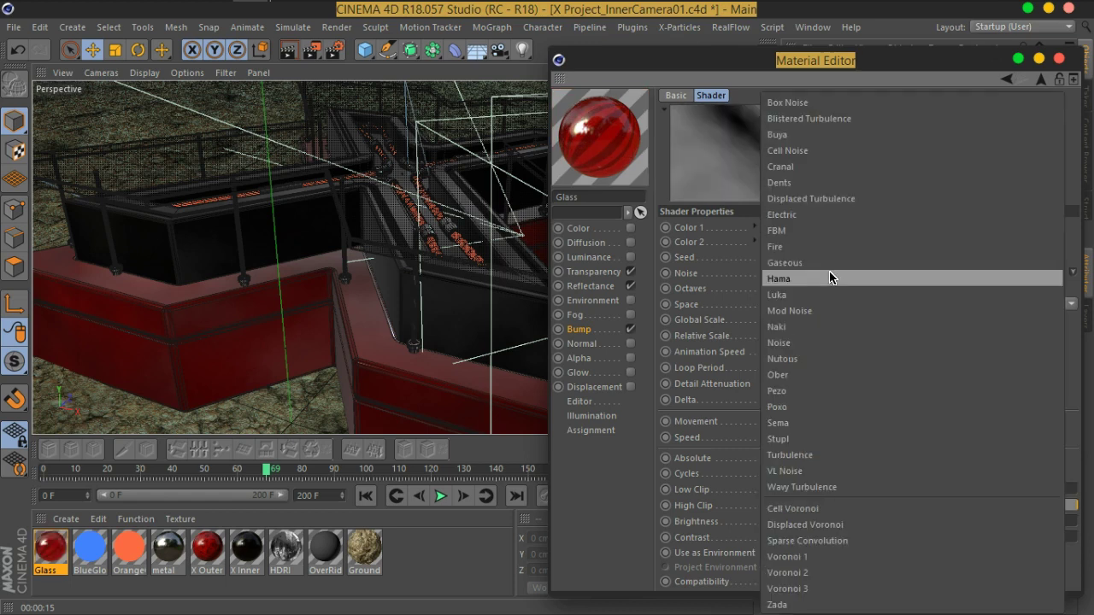
pyautogui.click(816, 119)
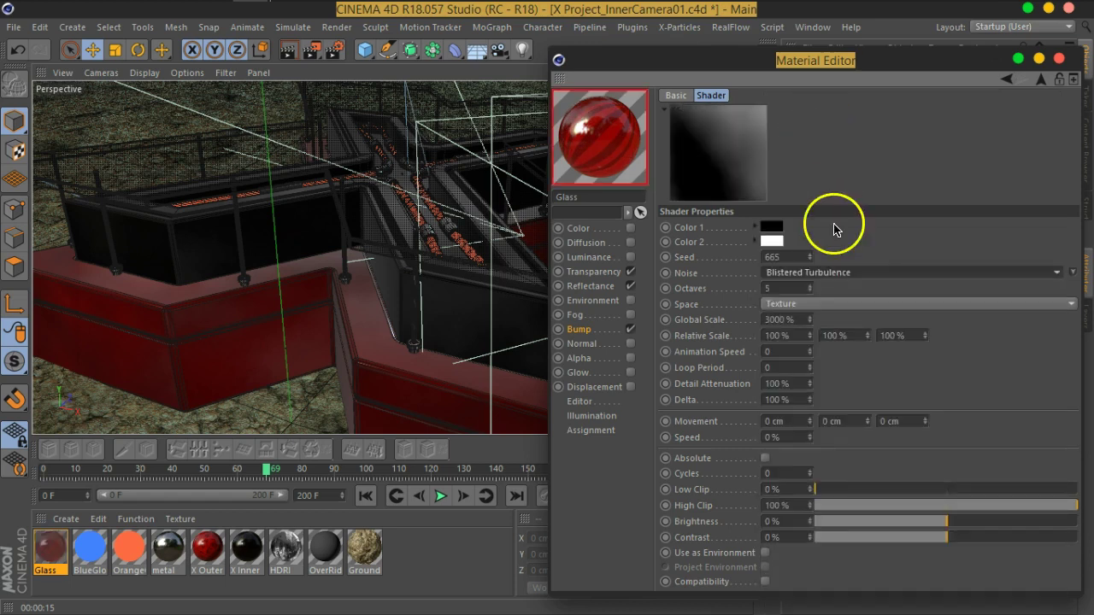
pyautogui.click(294, 53)
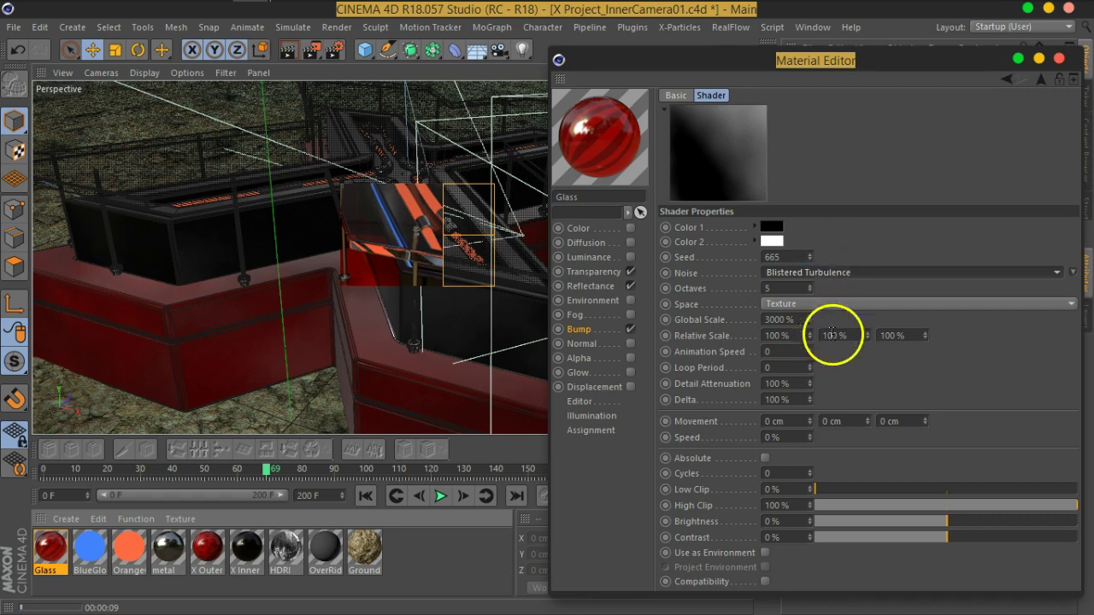
# Step: Reduce the Blistered Turbulence noise's Global Scale to 2000%, test render the view and close the Material Editor
pyautogui.moveTo(796, 319); pyautogui.dragTo(707, 330)
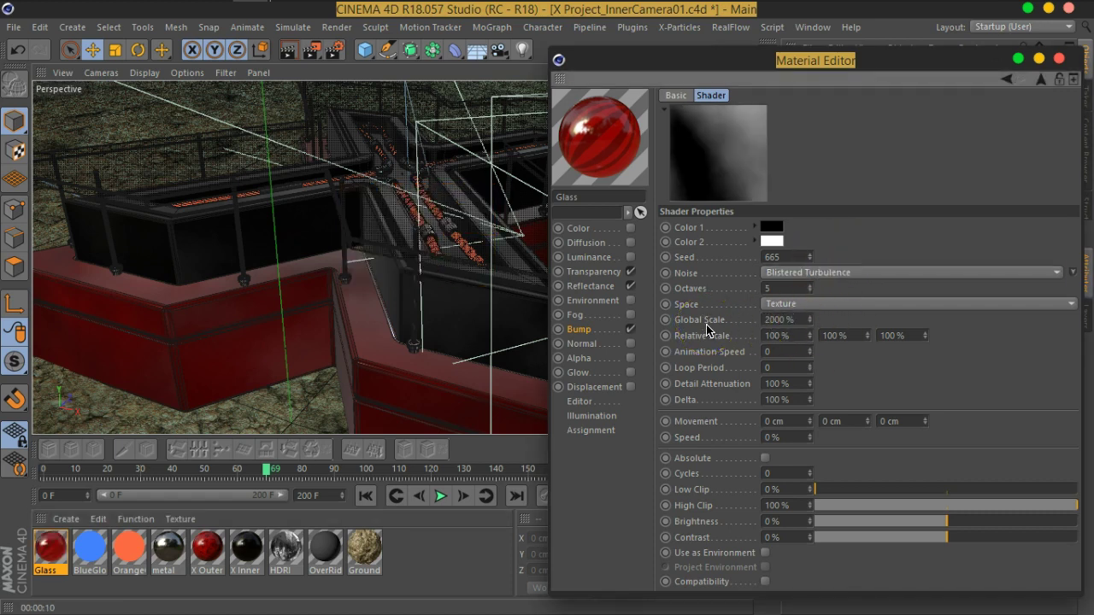
pyautogui.click(286, 50)
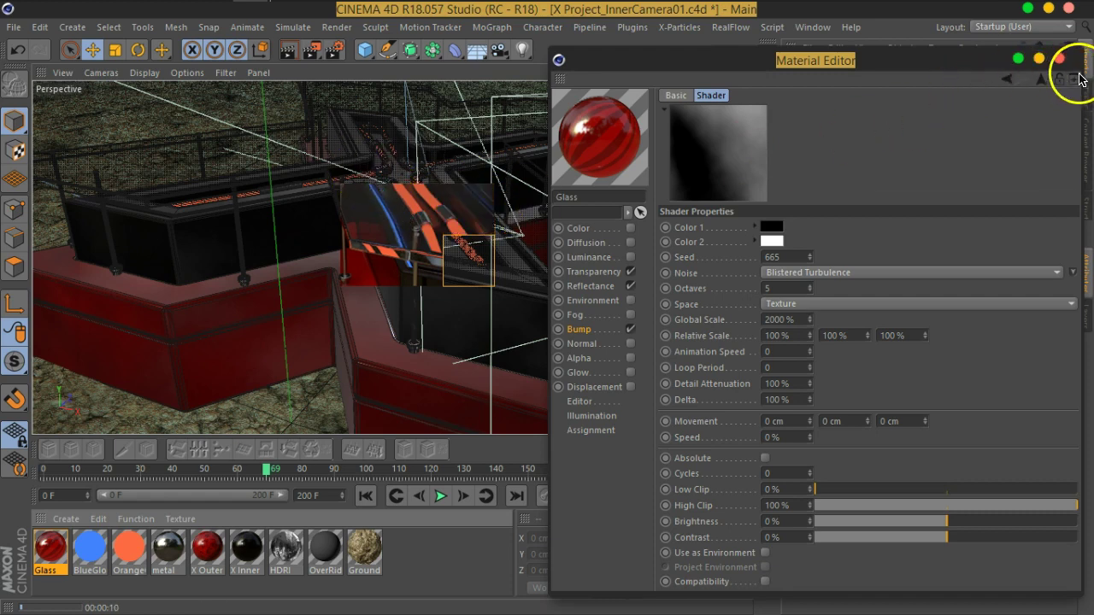
pyautogui.click(1059, 58)
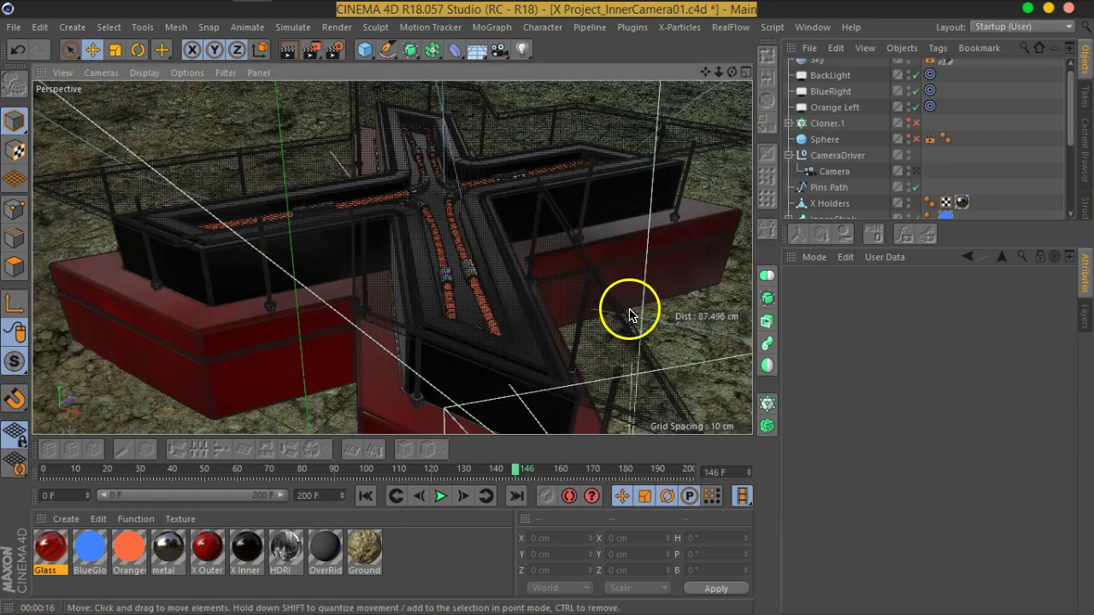
# Step: Try enabling Cloner.1 for a test render of the closer view at frame 146, and disable it again
pyautogui.moveTo(630, 310)
pyautogui.keyDown('alt'); pyautogui.mouseDown()
pyautogui.moveTo(556, 282)
pyautogui.moveTo(586, 288)
pyautogui.moveTo(618, 323)
pyautogui.mouseUp(); pyautogui.keyUp('alt')
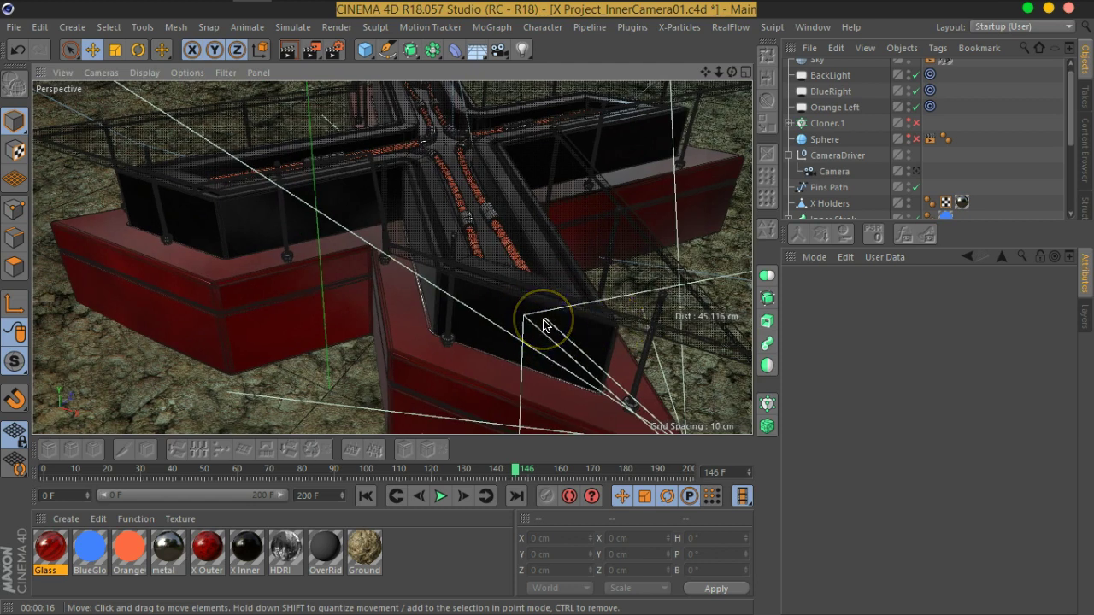
pyautogui.scroll(-3, 835, 176)
pyautogui.scroll(4, 843, 188)
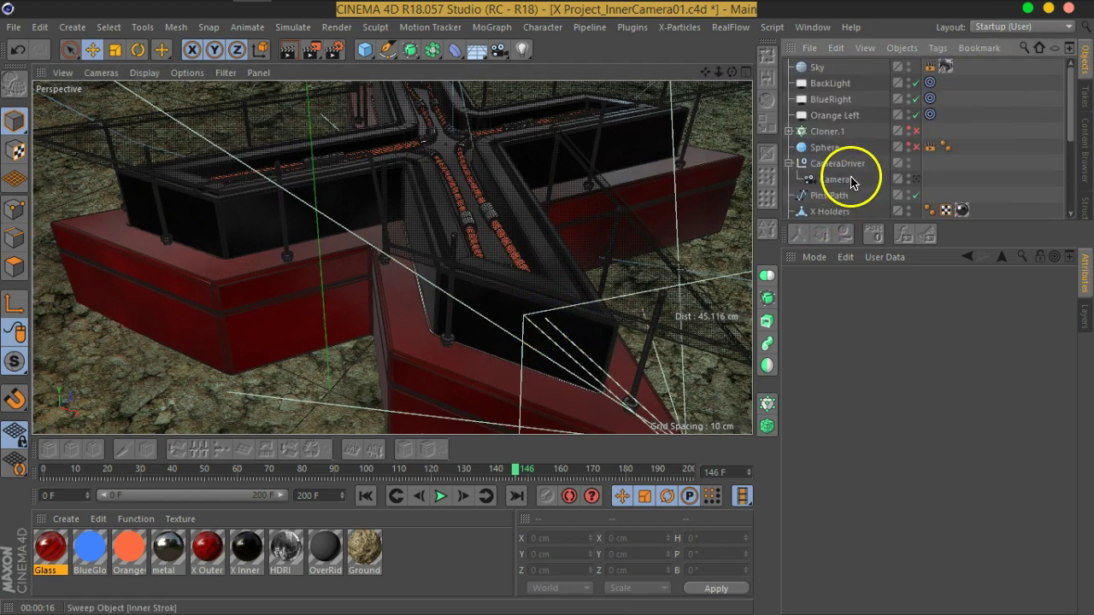
pyautogui.click(842, 121)
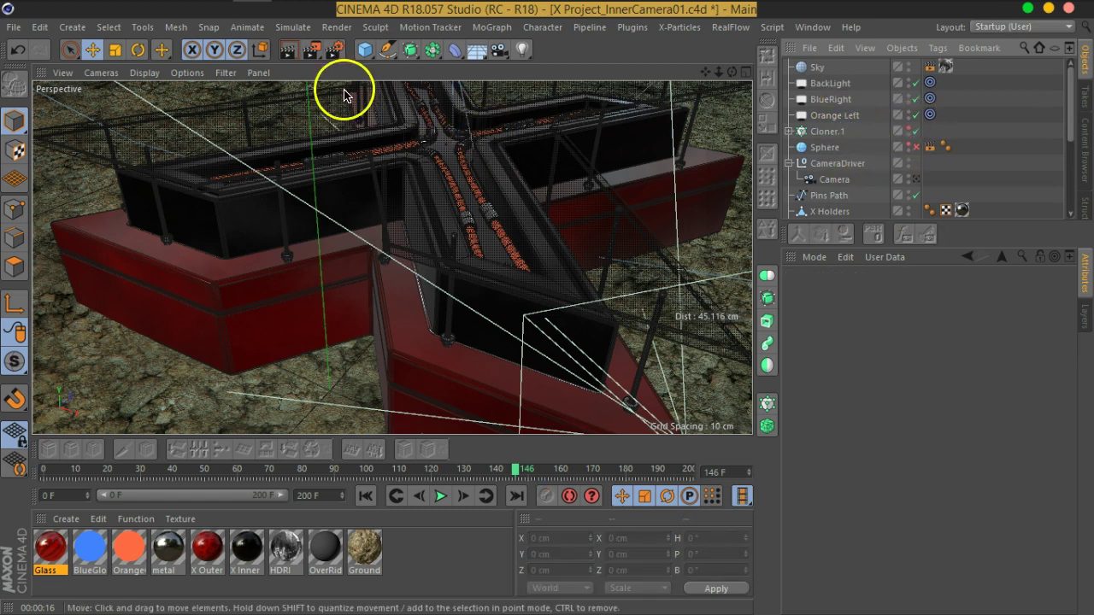
pyautogui.click(287, 49)
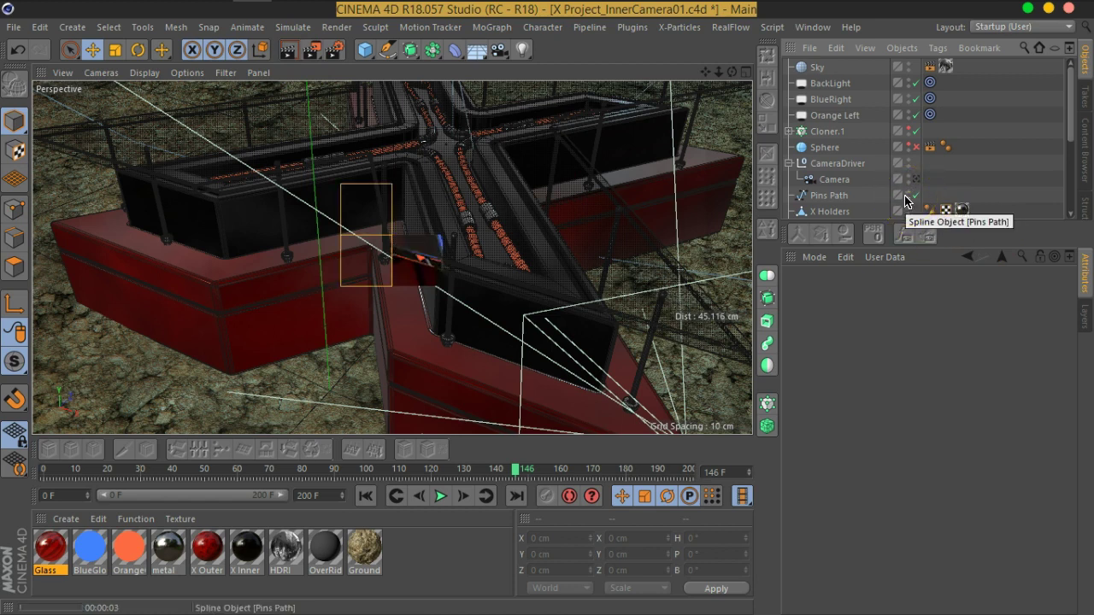
pyautogui.click(916, 131)
pyautogui.click(916, 147)
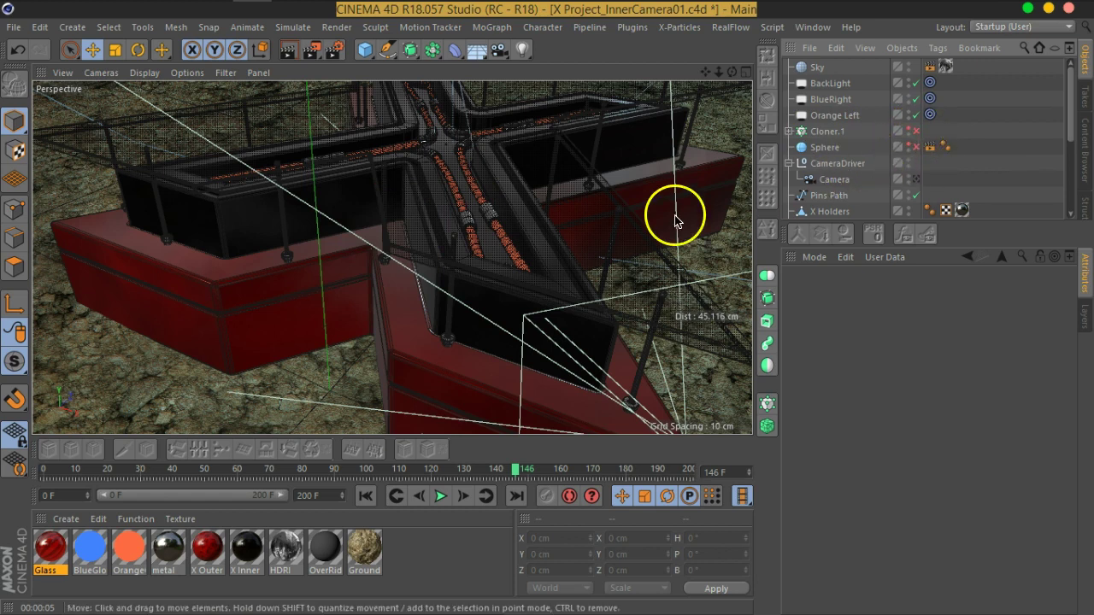
# Step: Set the Orange Left light's Intensity to 76%
pyautogui.click(836, 114)
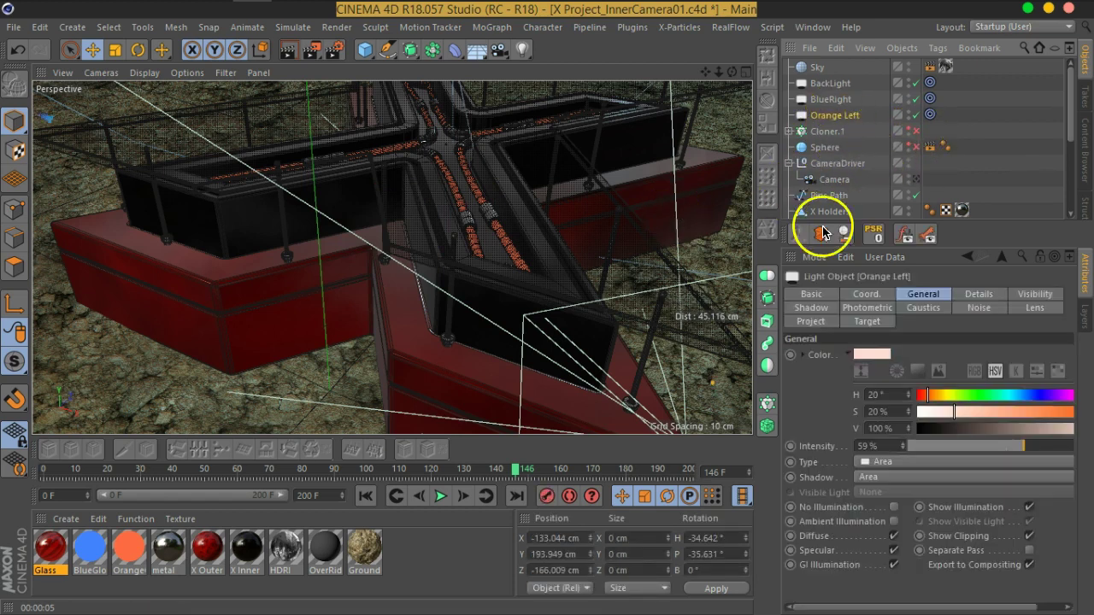
pyautogui.moveTo(1022, 445); pyautogui.dragTo(1057, 453)
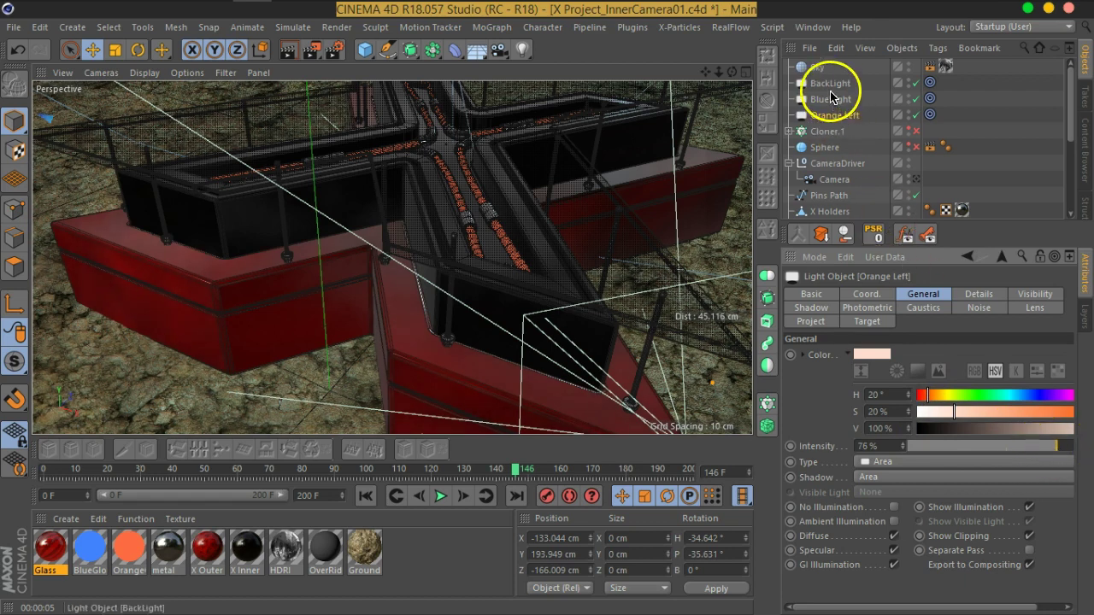
# Step: Set the BackLight's Intensity to 109% and the BlueRight light's to 70%, and test render the active view
pyautogui.click(831, 87)
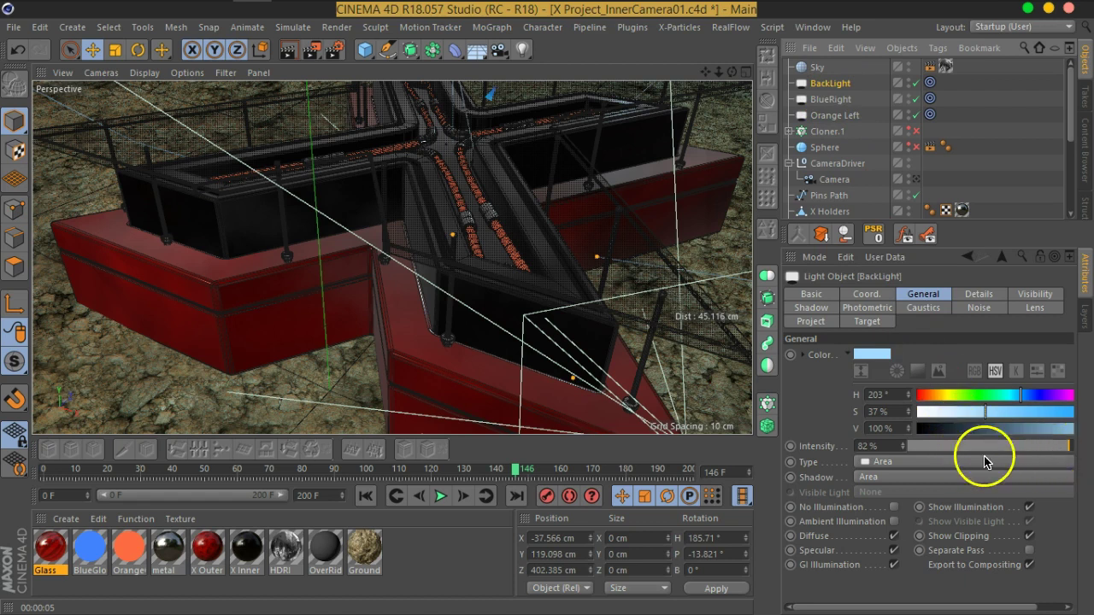
pyautogui.moveTo(904, 450); pyautogui.dragTo(908, 434)
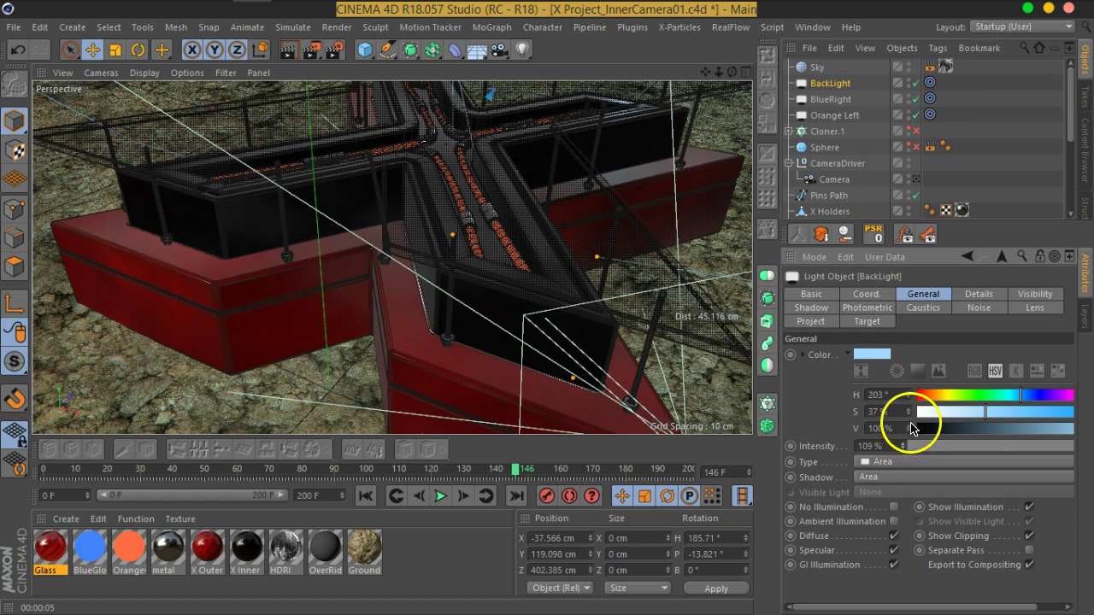
pyautogui.click(833, 102)
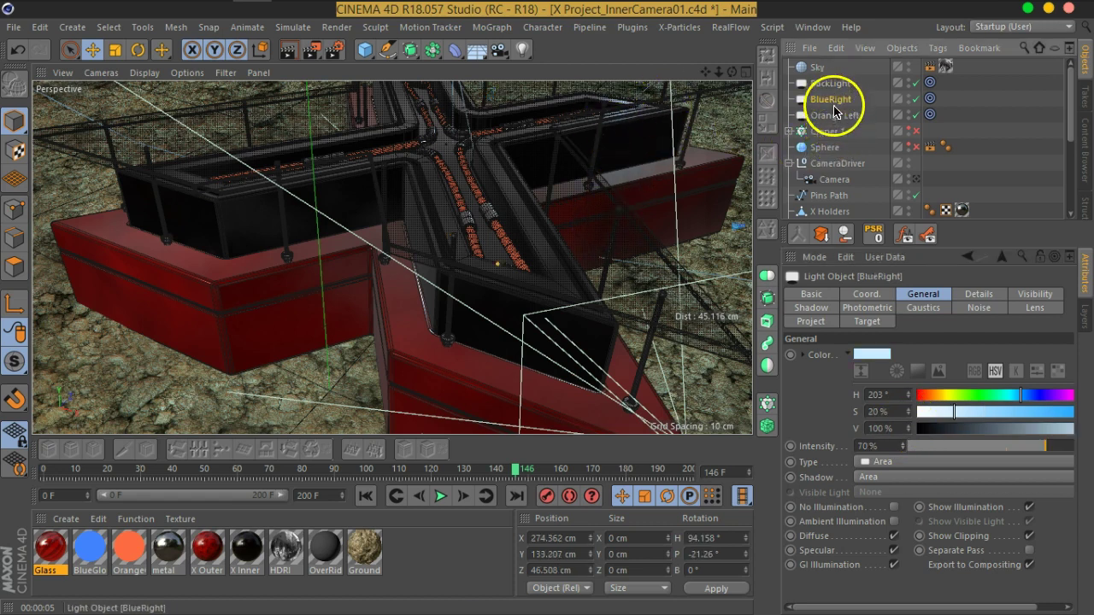
pyautogui.moveTo(1038, 447); pyautogui.dragTo(1031, 453)
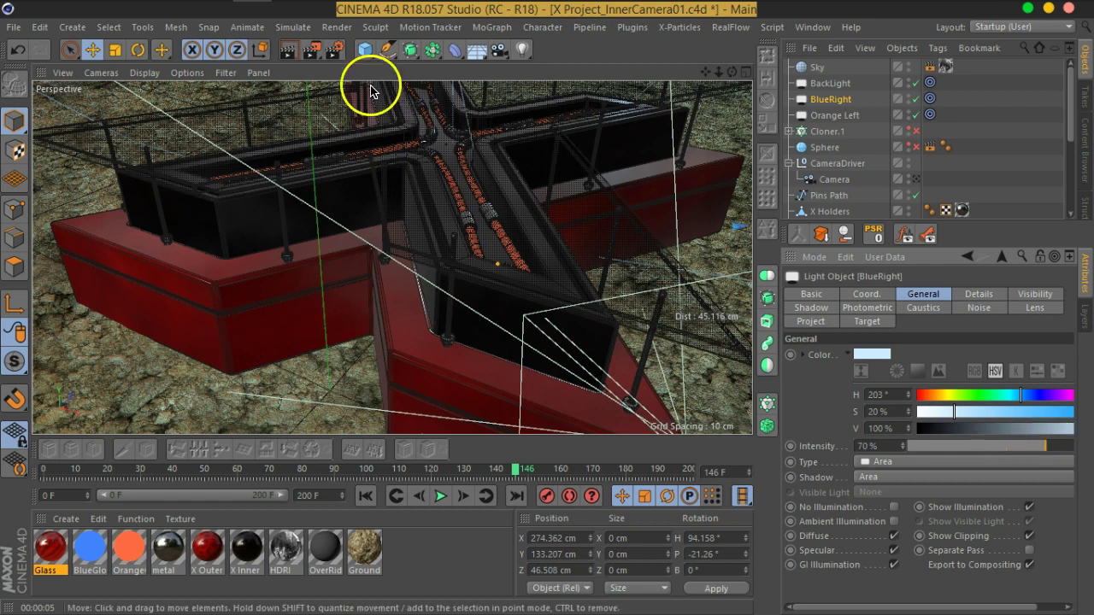
pyautogui.click(290, 51)
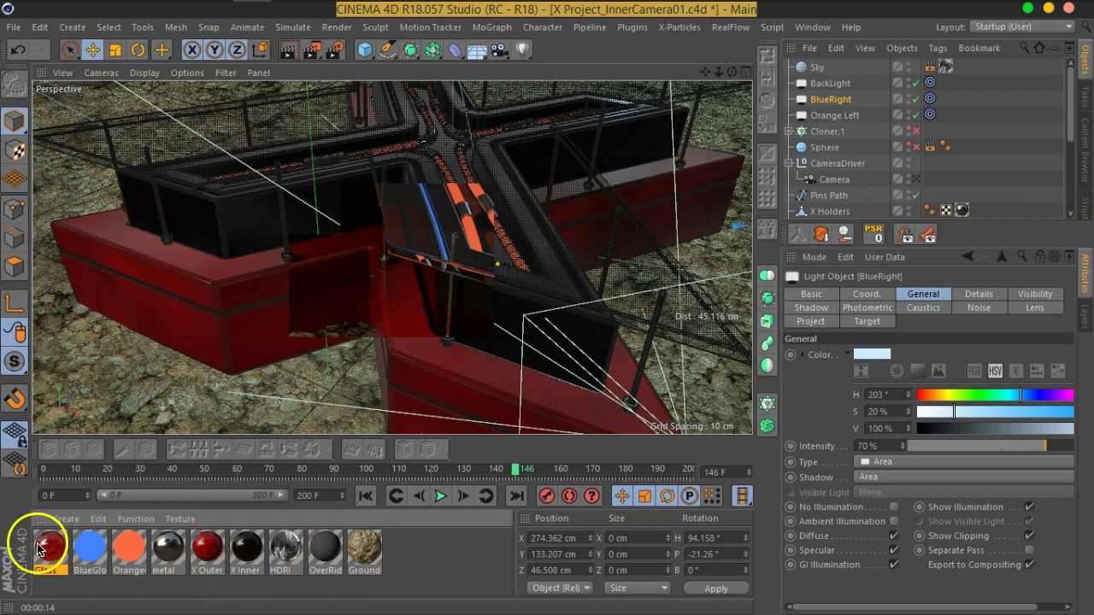
# Step: Add a GGX layer in Add blend mode to the Glass material's Reflectance and test render the active view
pyautogui.doubleClick(34, 547)
pyautogui.click(281, 312)
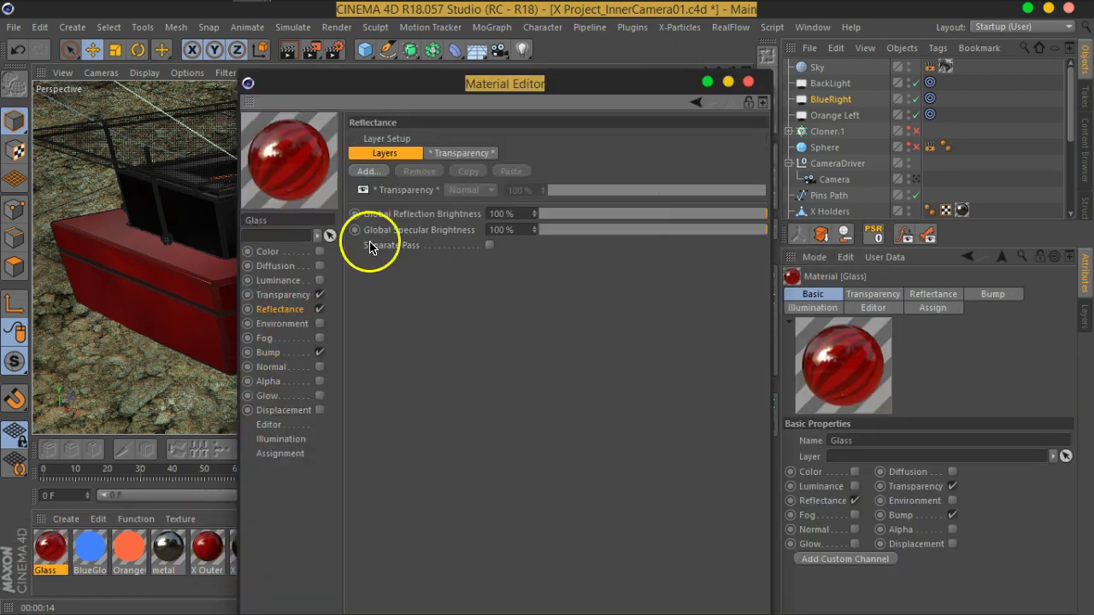
pyautogui.click(420, 195)
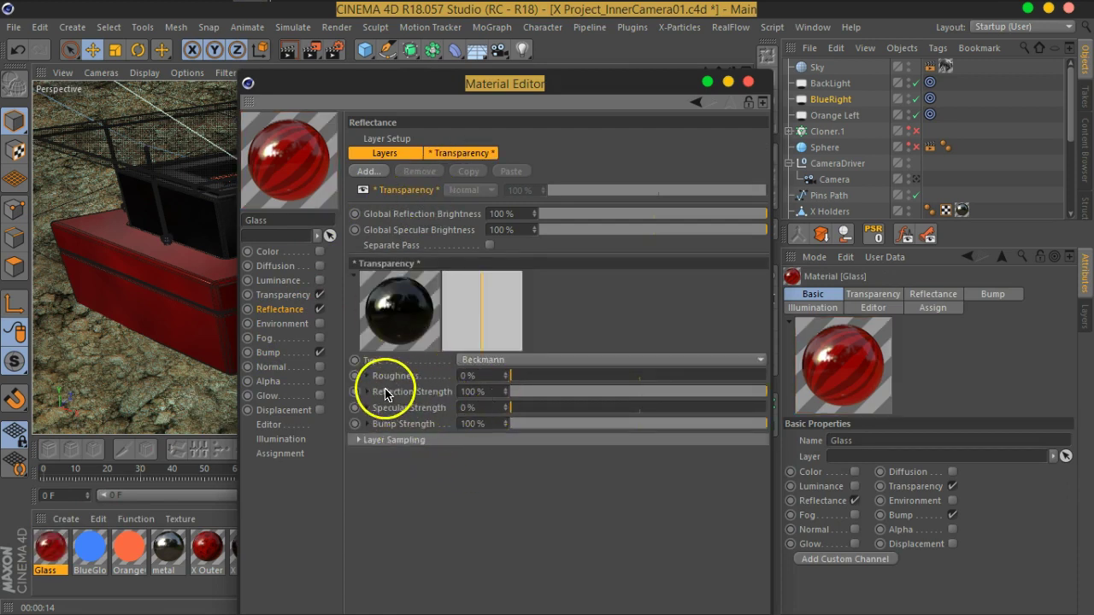
pyautogui.click(425, 442)
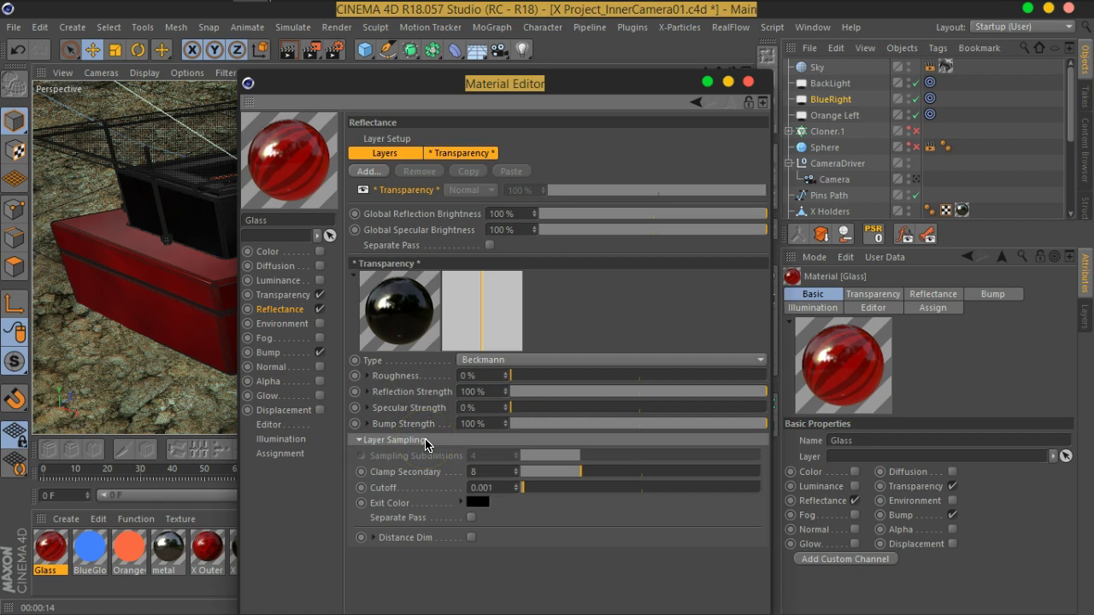
pyautogui.click(426, 442)
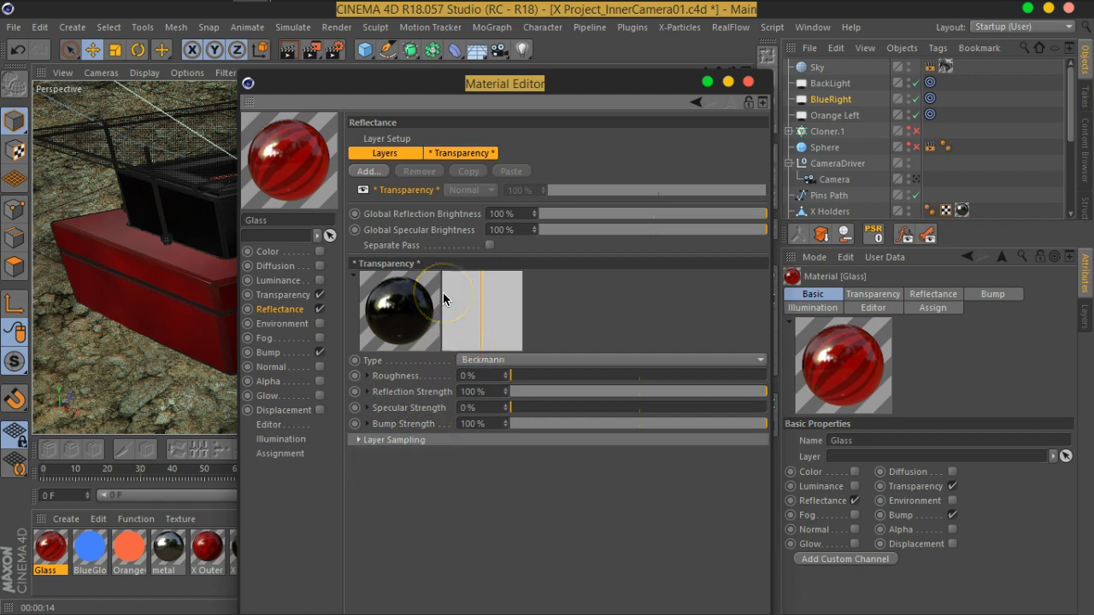
pyautogui.click(368, 172)
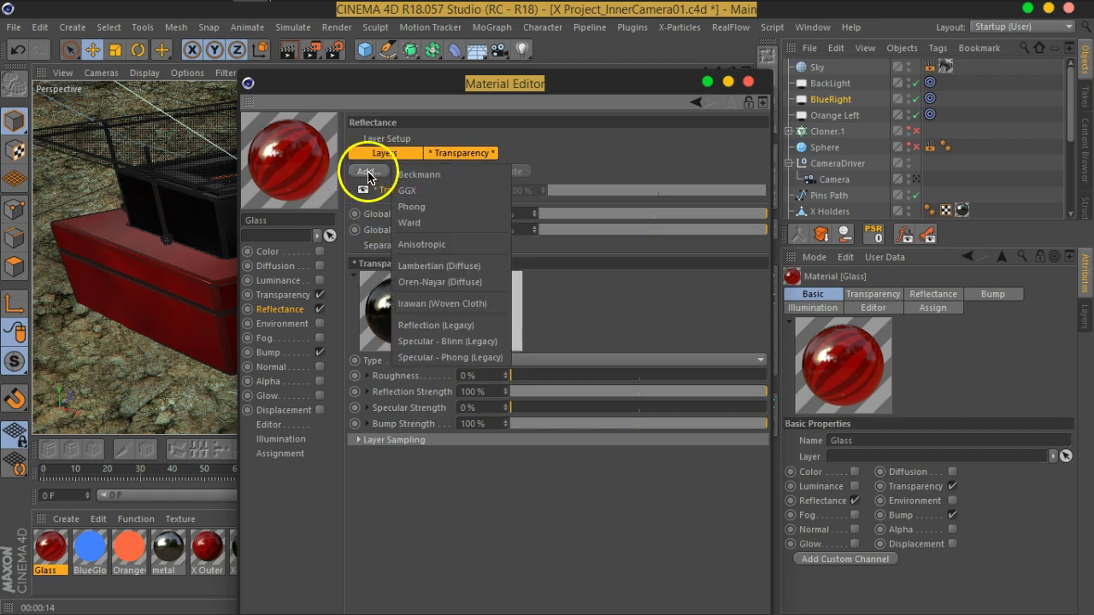
pyautogui.click(405, 192)
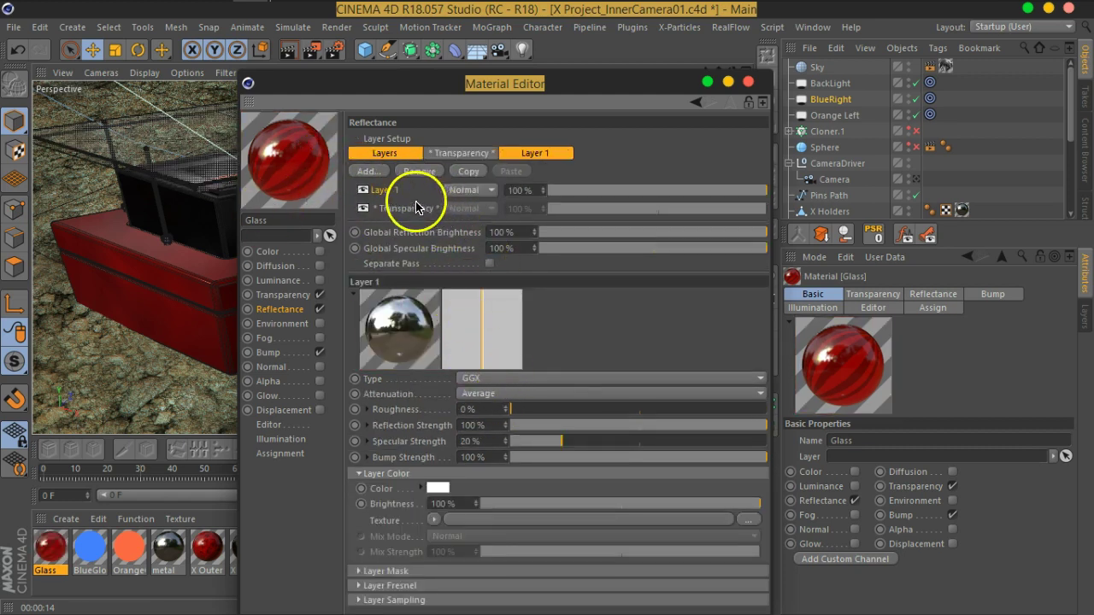
pyautogui.click(483, 190)
pyautogui.click(471, 215)
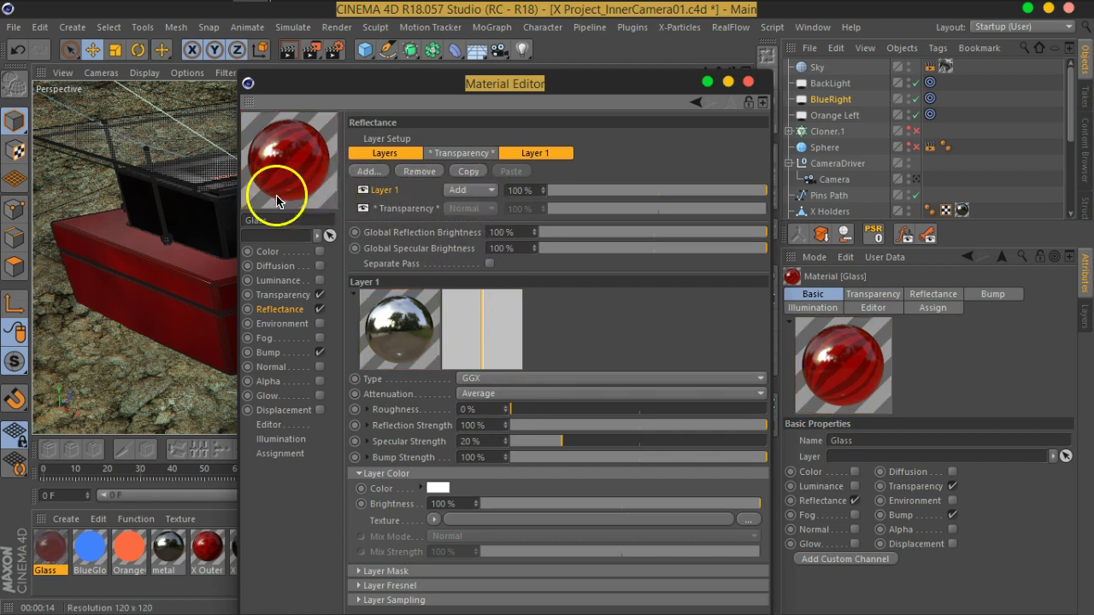
pyautogui.moveTo(363, 86); pyautogui.dragTo(740, 94)
pyautogui.click(288, 49)
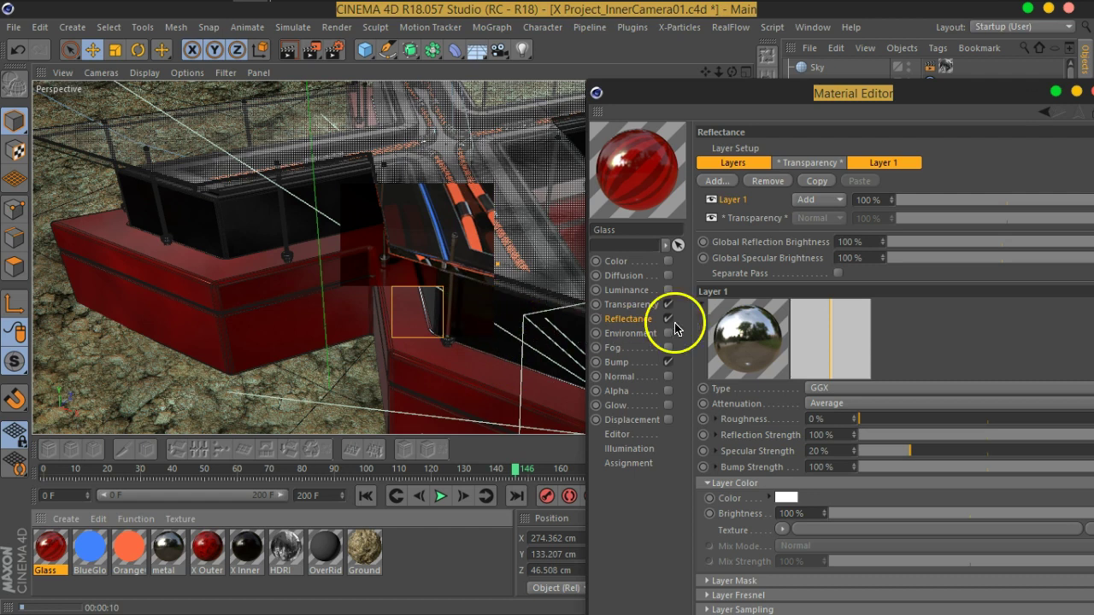
# Step: Set the Glass material's GGX layer Roughness to 4% and test render the view to check the reflections
pyautogui.click(883, 419)
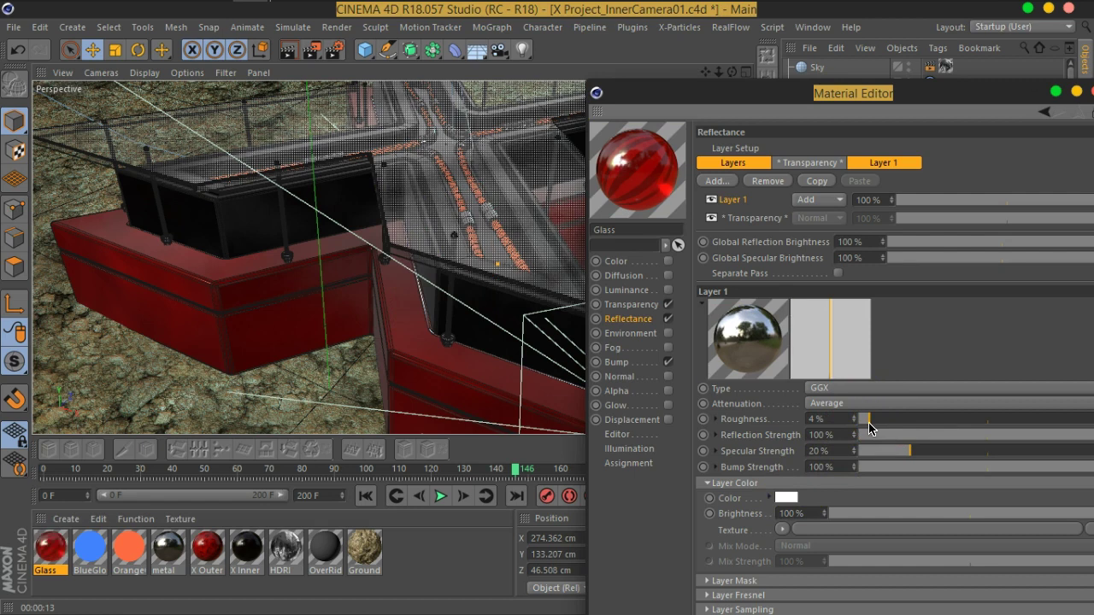
pyautogui.click(290, 53)
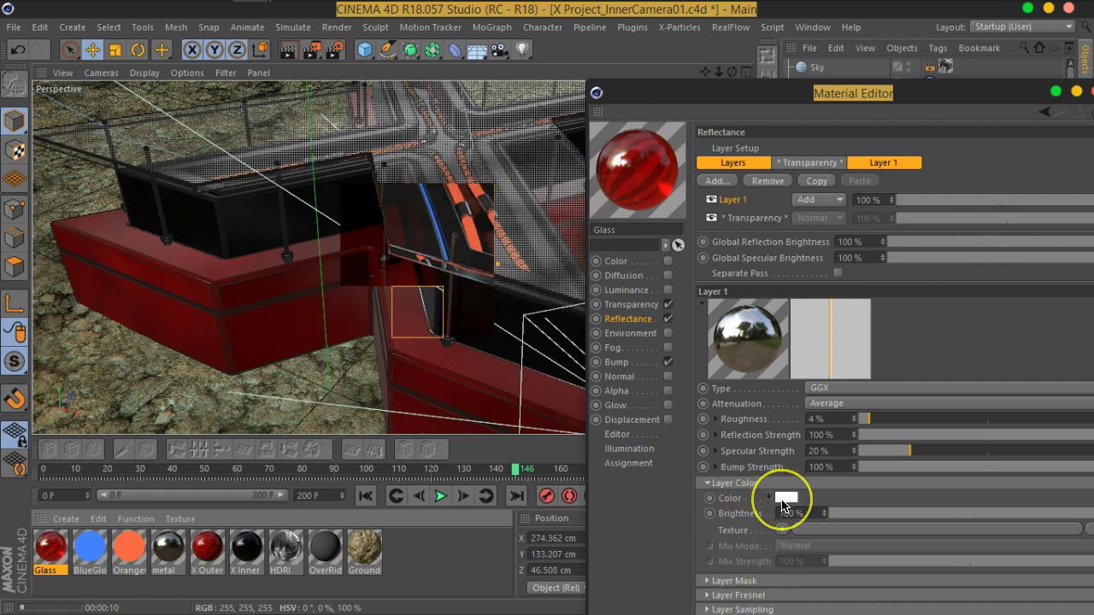
pyautogui.moveTo(782, 506)
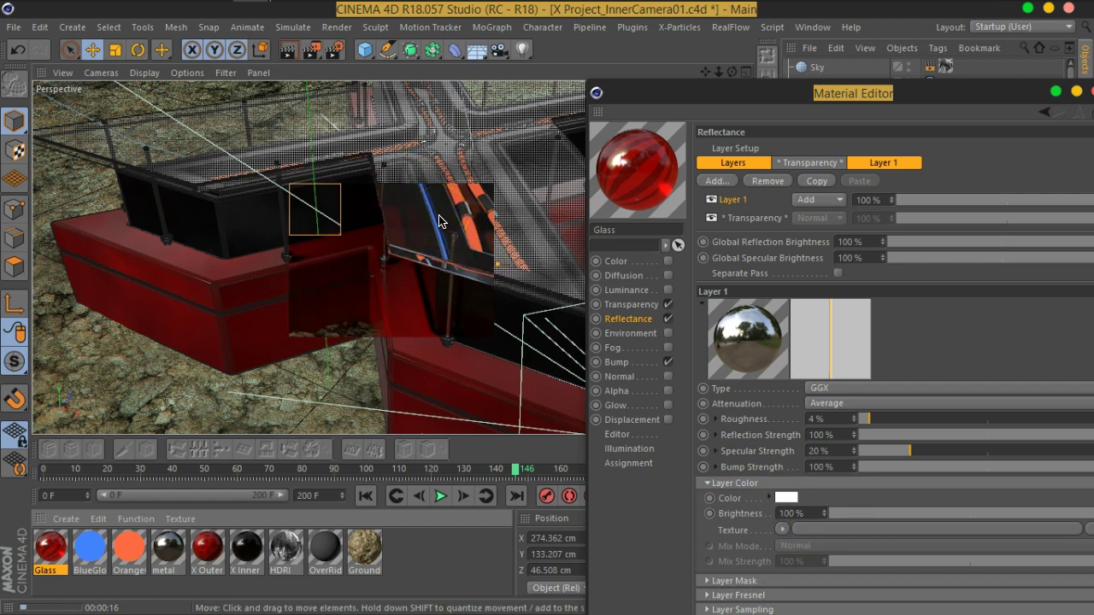
pyautogui.moveTo(439, 221); pyautogui.dragTo(414, 202)
pyautogui.moveTo(493, 219); pyautogui.dragTo(630, 233)
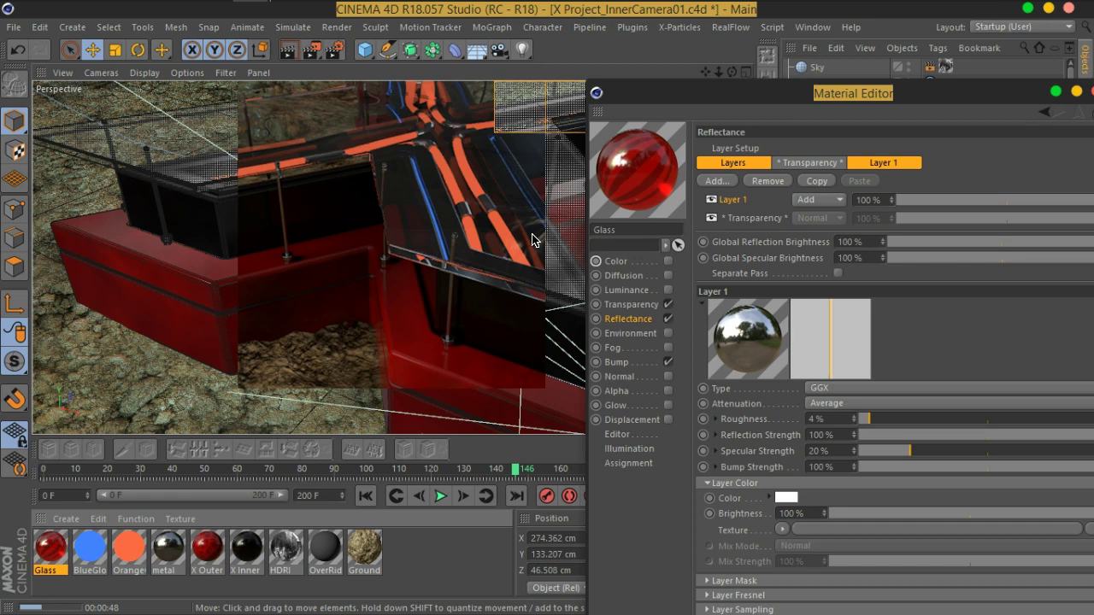
pyautogui.moveTo(655, 95); pyautogui.dragTo(730, 113)
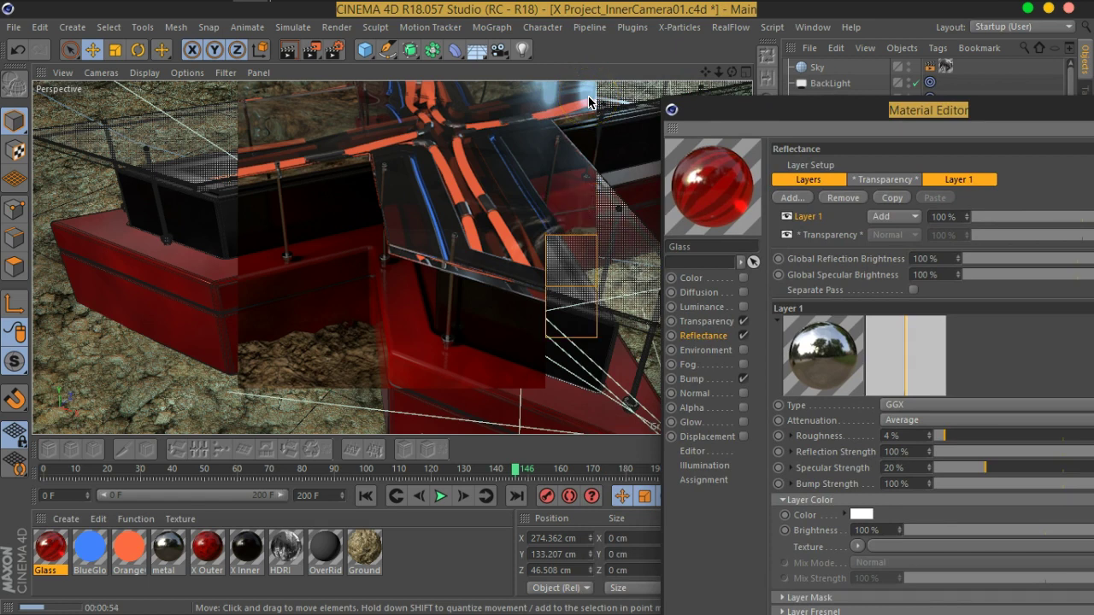
# Step: Try 31% Roughness on the Glass GGX layer, reduce it to 0% and render a region over the glass cover
pyautogui.click(931, 437)
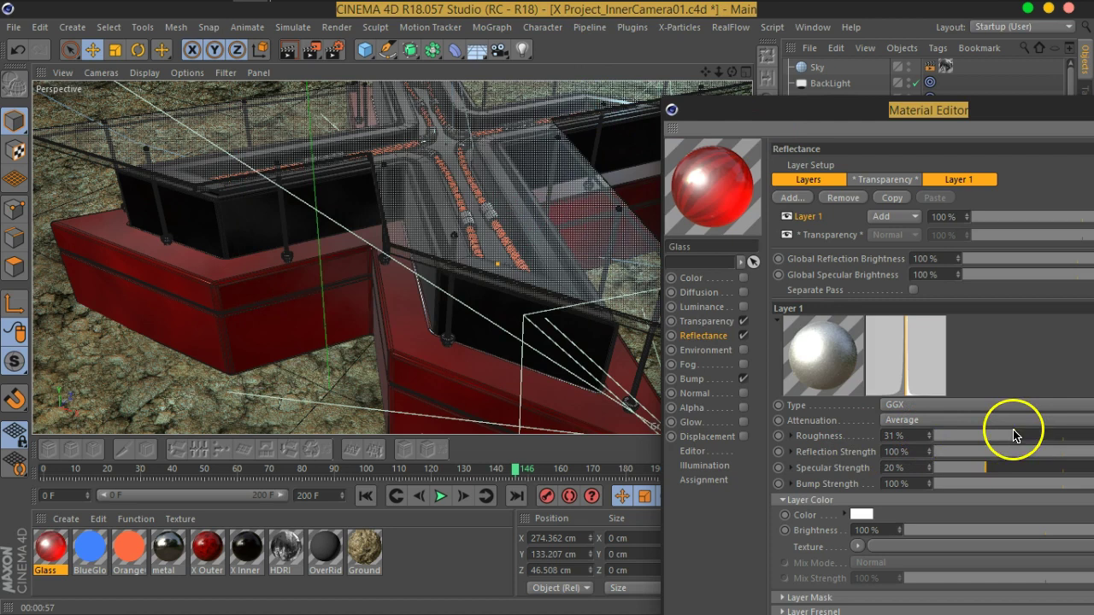
pyautogui.moveTo(337, 48); pyautogui.dragTo(368, 73)
pyautogui.moveTo(418, 174); pyautogui.dragTo(640, 66)
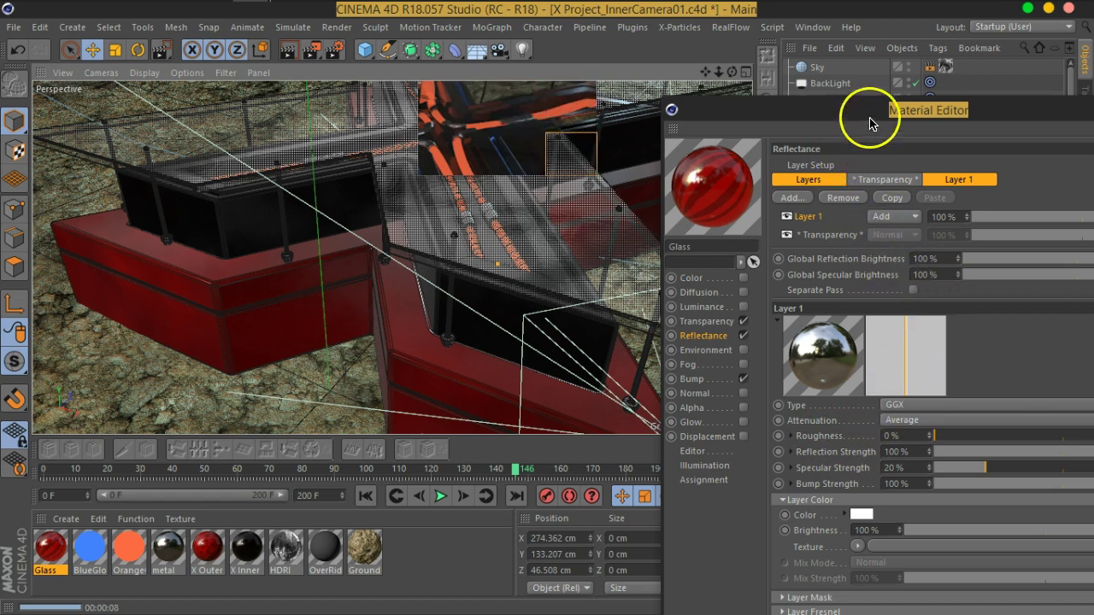
pyautogui.moveTo(872, 120); pyautogui.dragTo(733, 88)
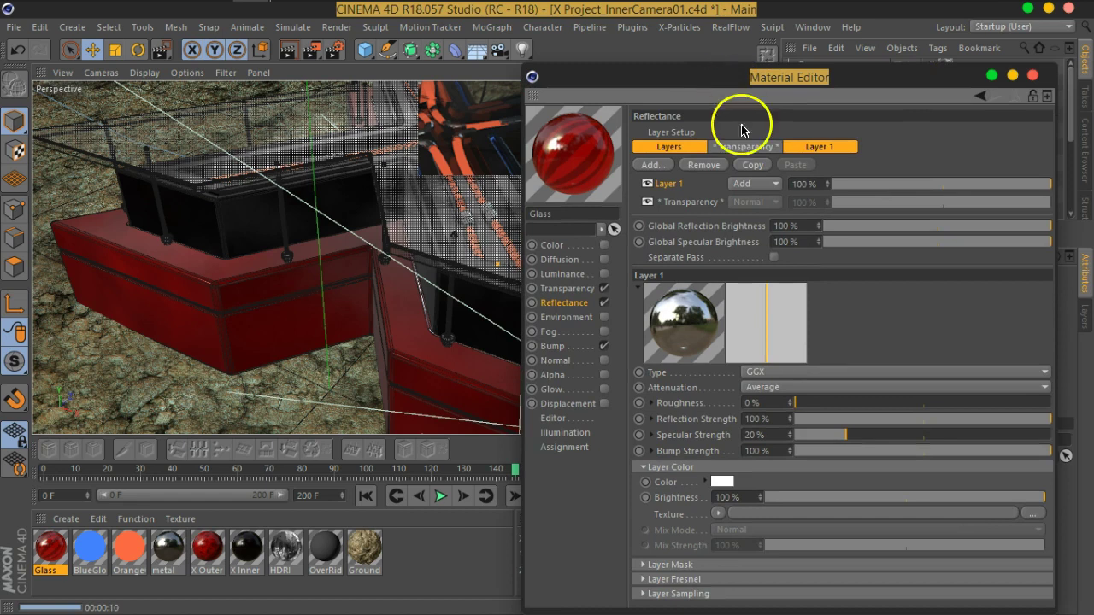
# Step: Try 1% Roughness on the Glass GGX layer with a region render over the upper part of the X
pyautogui.click(794, 404)
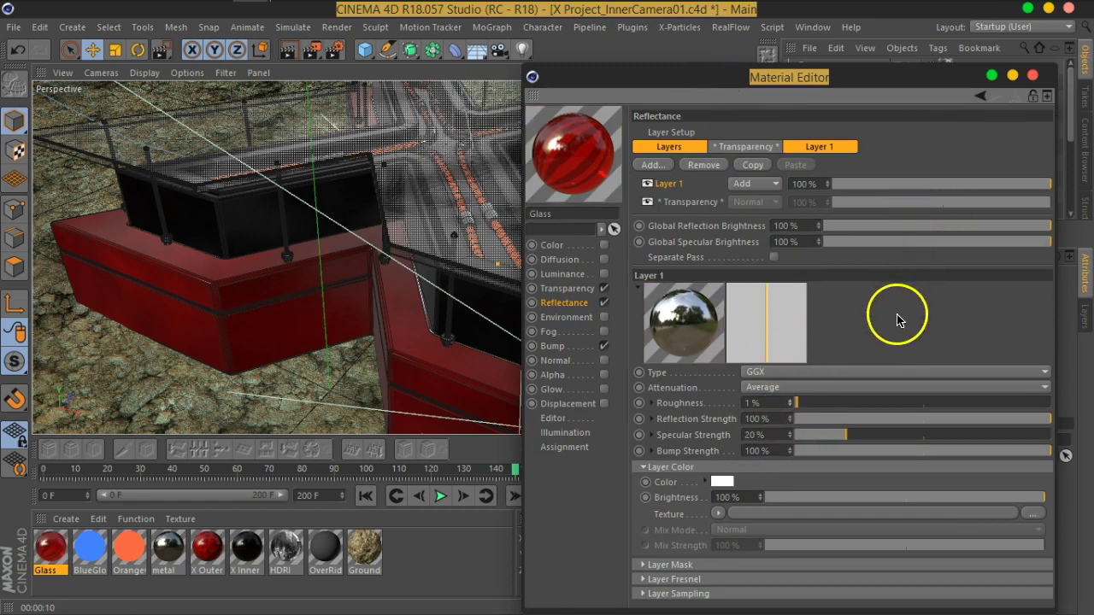
pyautogui.moveTo(803, 86); pyautogui.dragTo(894, 135)
pyautogui.moveTo(317, 54); pyautogui.dragTo(333, 70)
pyautogui.moveTo(409, 160); pyautogui.dragTo(645, 83)
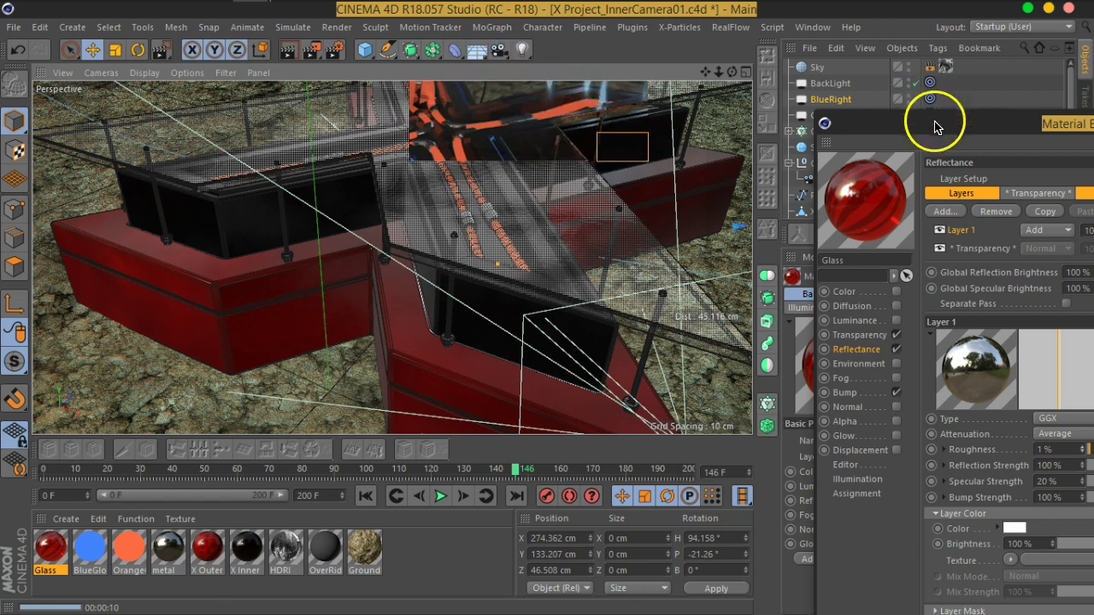
# Step: Return the Glass GGX layer's Roughness to 0% and close the Material Editor
pyautogui.moveTo(933, 127); pyautogui.dragTo(529, 64)
pyautogui.click(680, 390)
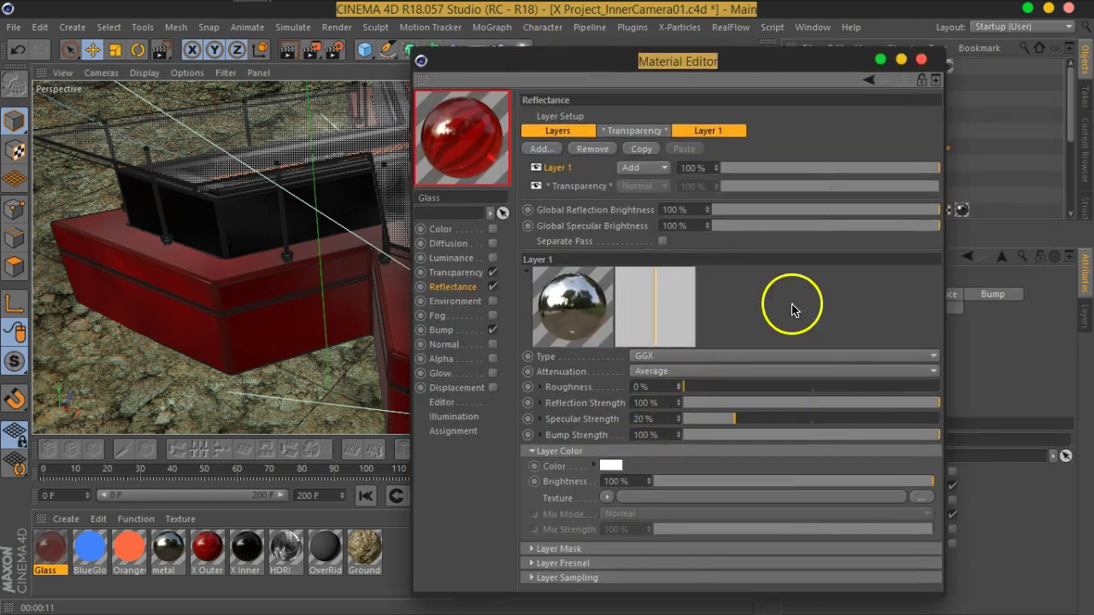
pyautogui.click(921, 59)
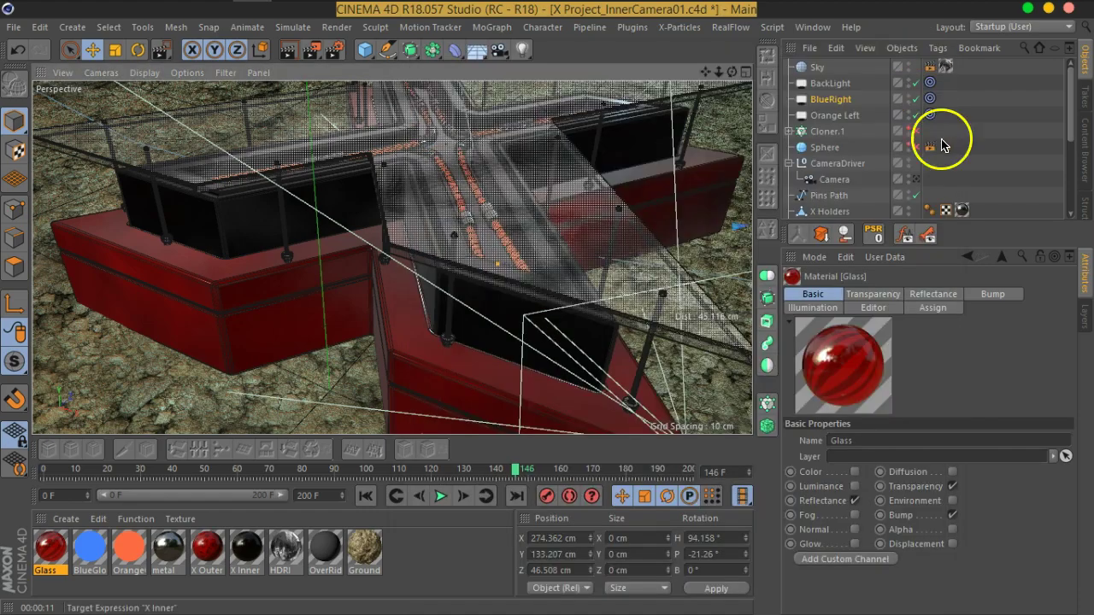
# Step: Examine the X building's red outer base, black inner walls and glass cover around the front corner from several angles and distances
pyautogui.keyDown('alt'); pyautogui.moveTo(514, 247); pyautogui.dragTo(483, 329); pyautogui.keyUp('alt')
pyautogui.scroll(1, 483, 329)
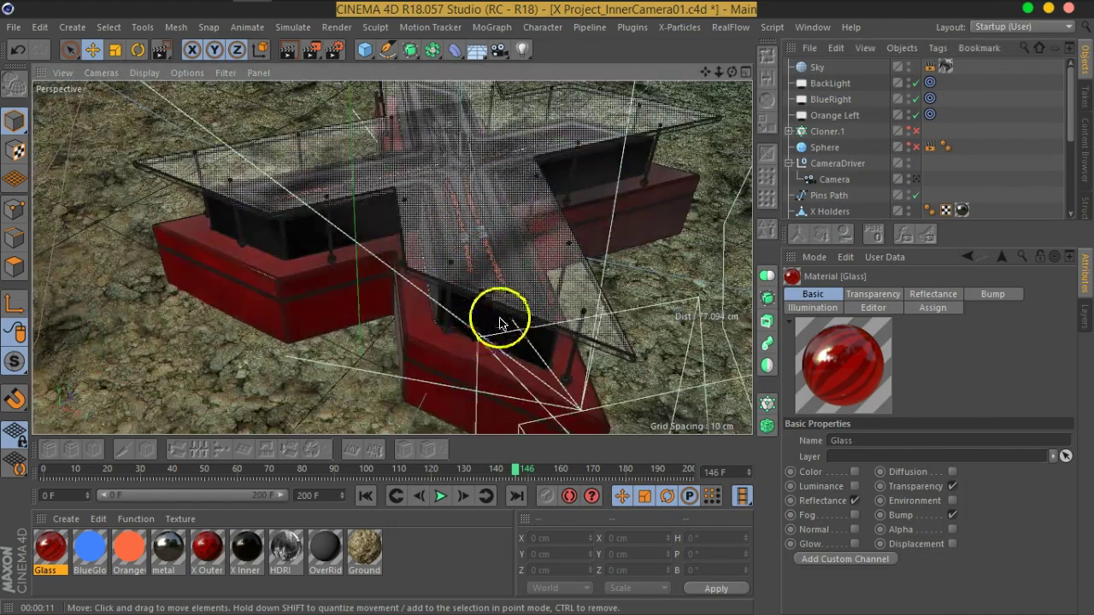
pyautogui.scroll(3, 447, 273)
pyautogui.keyDown('alt'); pyautogui.moveTo(432, 244); pyautogui.dragTo(481, 238); pyautogui.keyUp('alt')
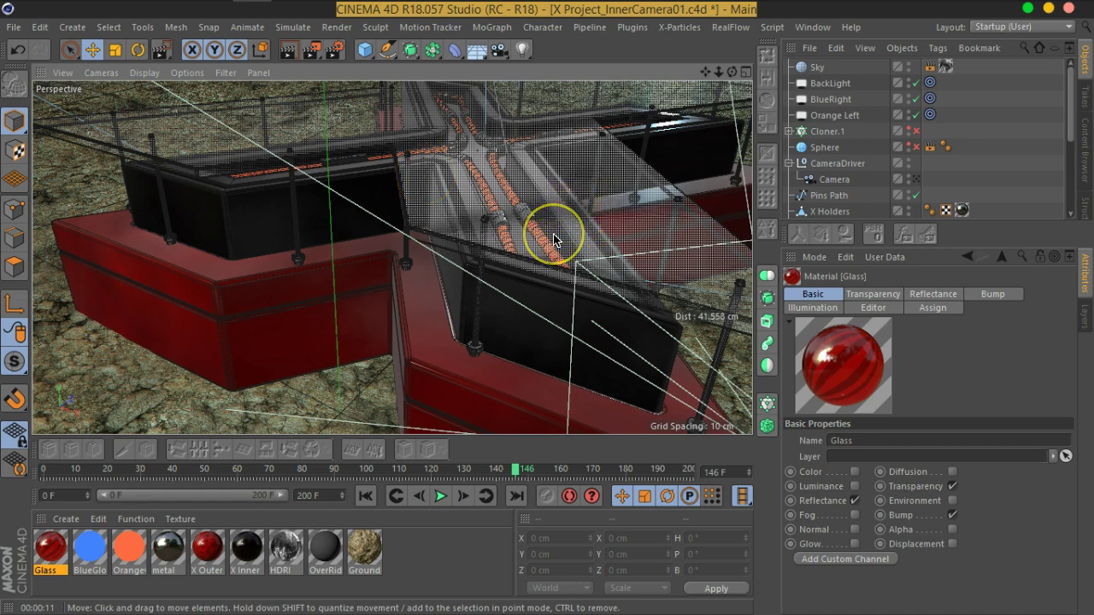
pyautogui.keyDown('alt'); pyautogui.moveTo(610, 256); pyautogui.dragTo(374, 291); pyautogui.keyUp('alt')
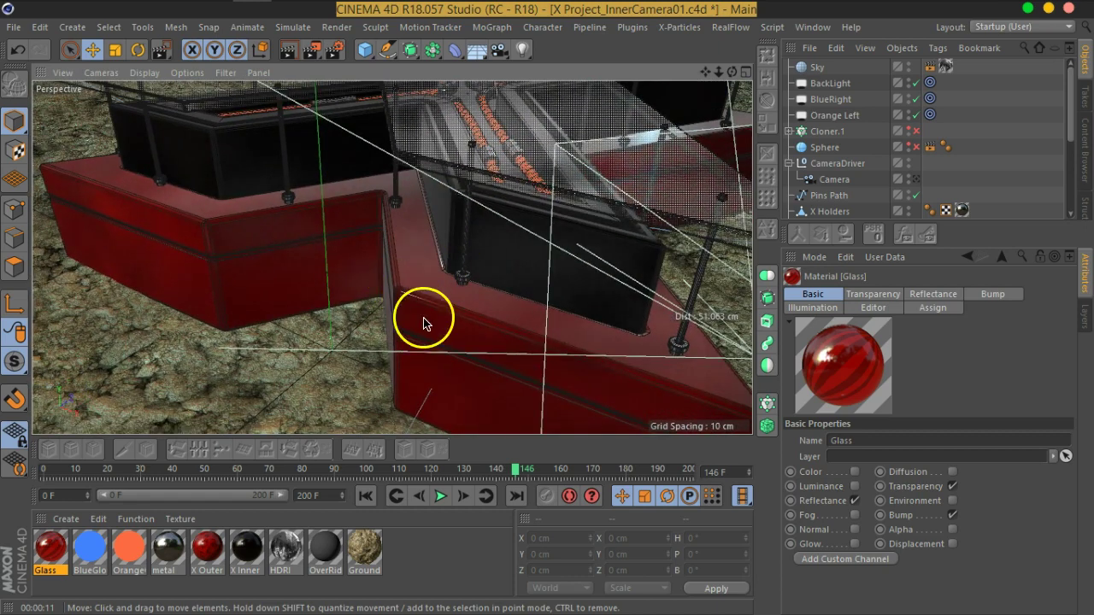
pyautogui.scroll(6, 430, 305)
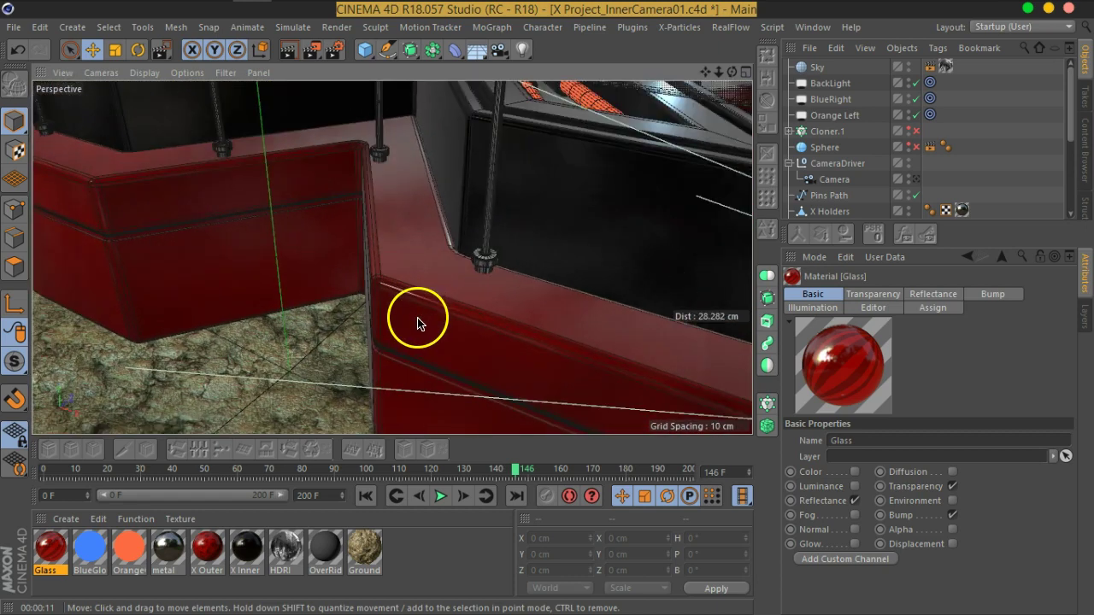
pyautogui.keyDown('alt'); pyautogui.moveTo(452, 315); pyautogui.dragTo(428, 297); pyautogui.keyUp('alt')
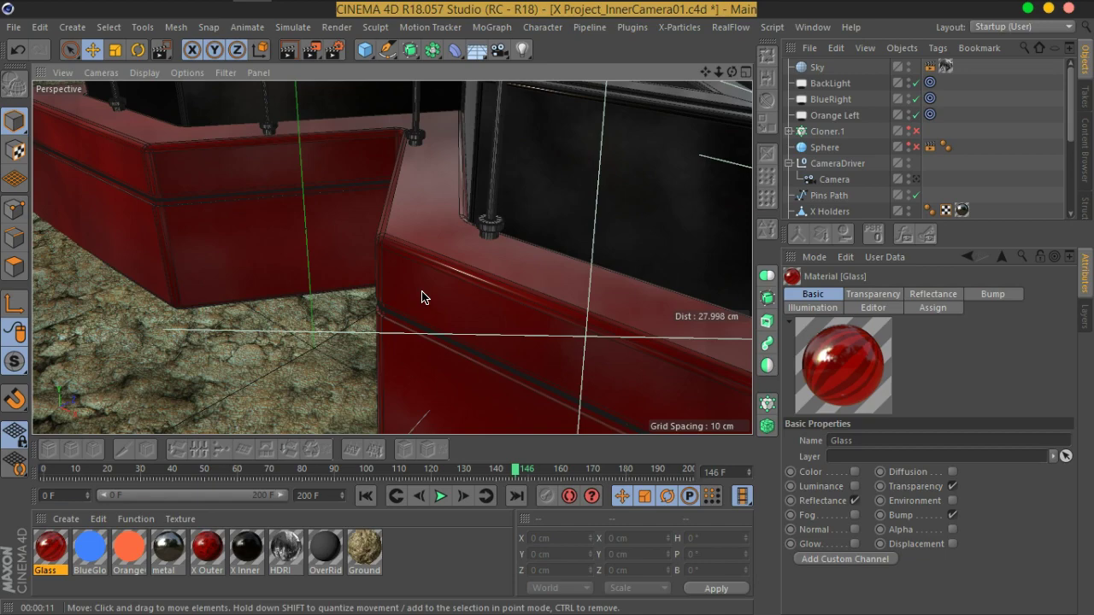
pyautogui.scroll(-6, 430, 274)
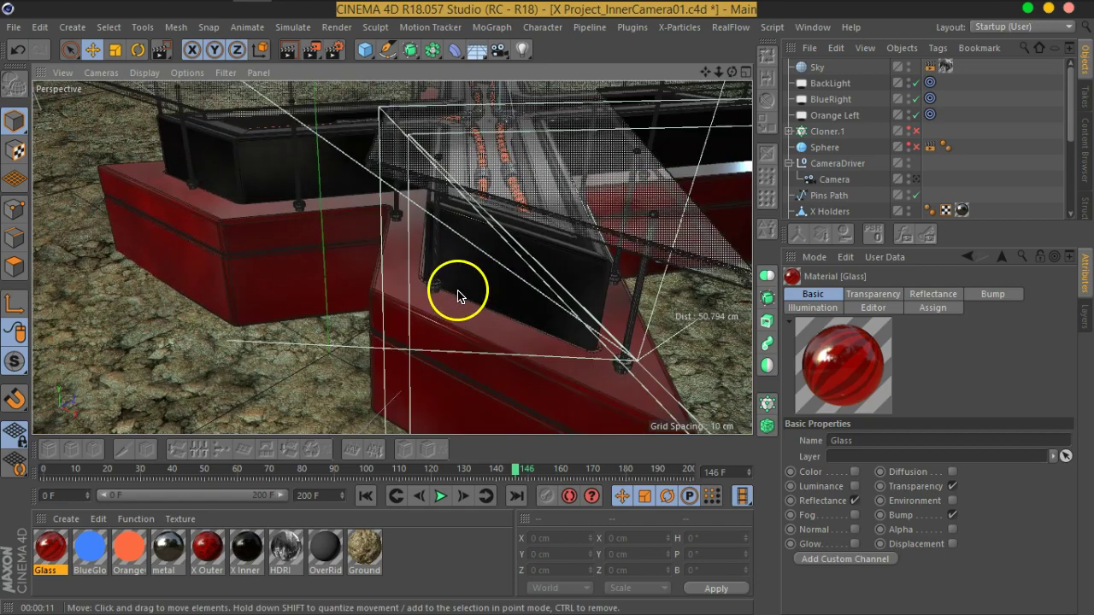
pyautogui.scroll(2, 498, 293)
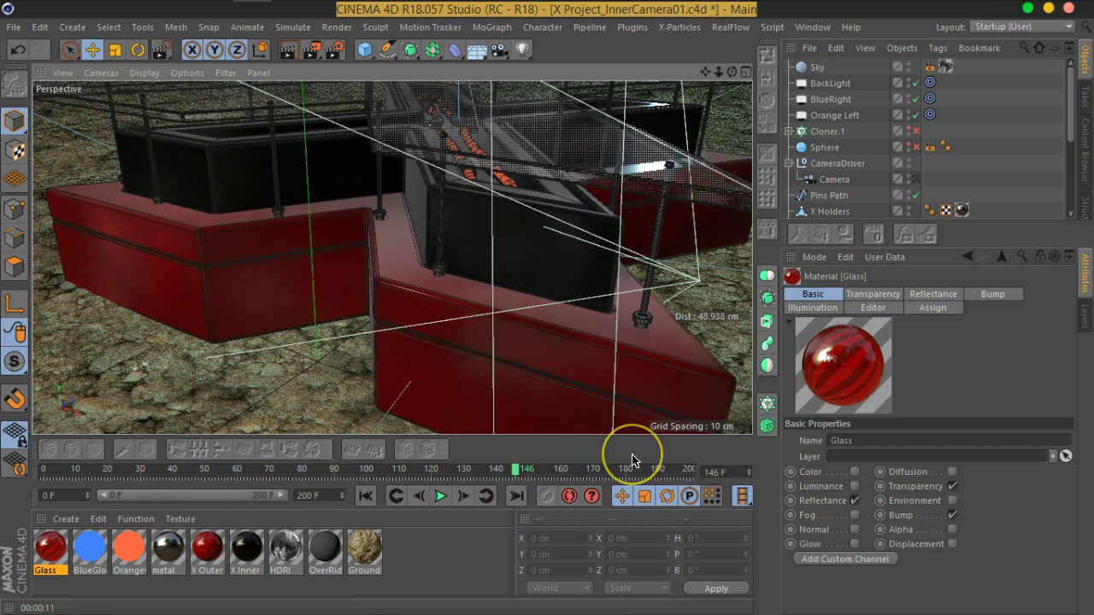
pyautogui.scroll(3, 399, 325)
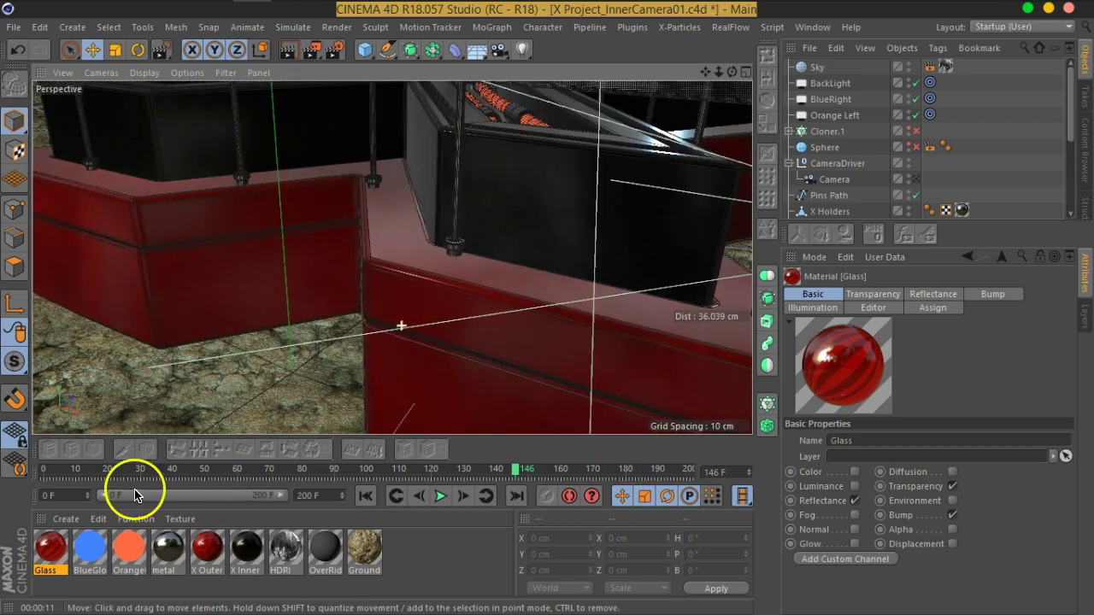
pyautogui.scroll(-4, 409, 298)
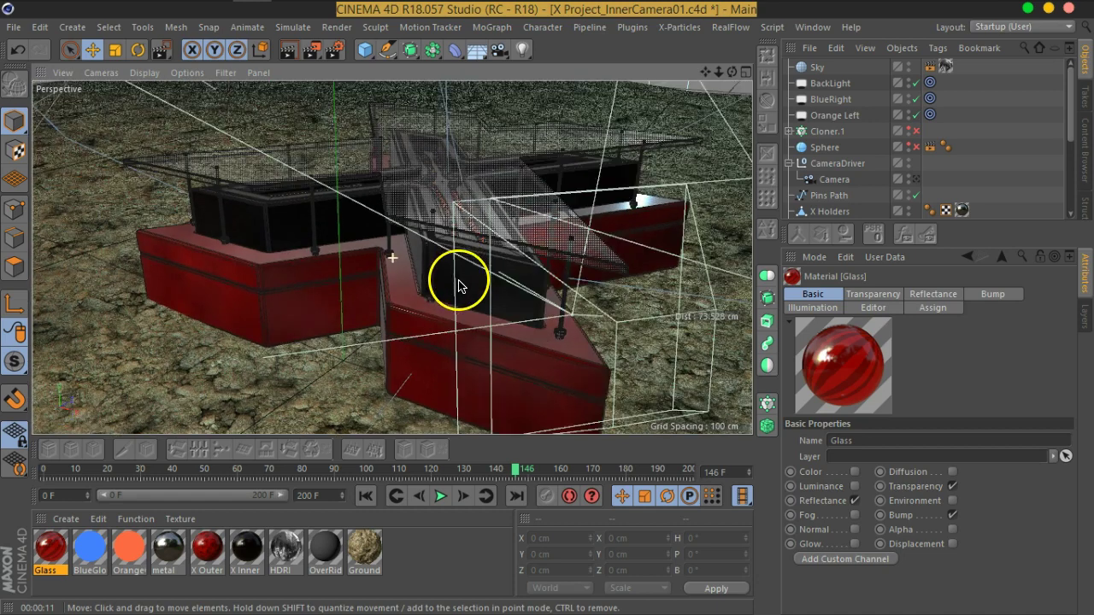
pyautogui.scroll(3, 450, 298)
pyautogui.keyDown('alt'); pyautogui.moveTo(420, 359); pyautogui.dragTo(432, 347, button='middle'); pyautogui.keyUp('alt')
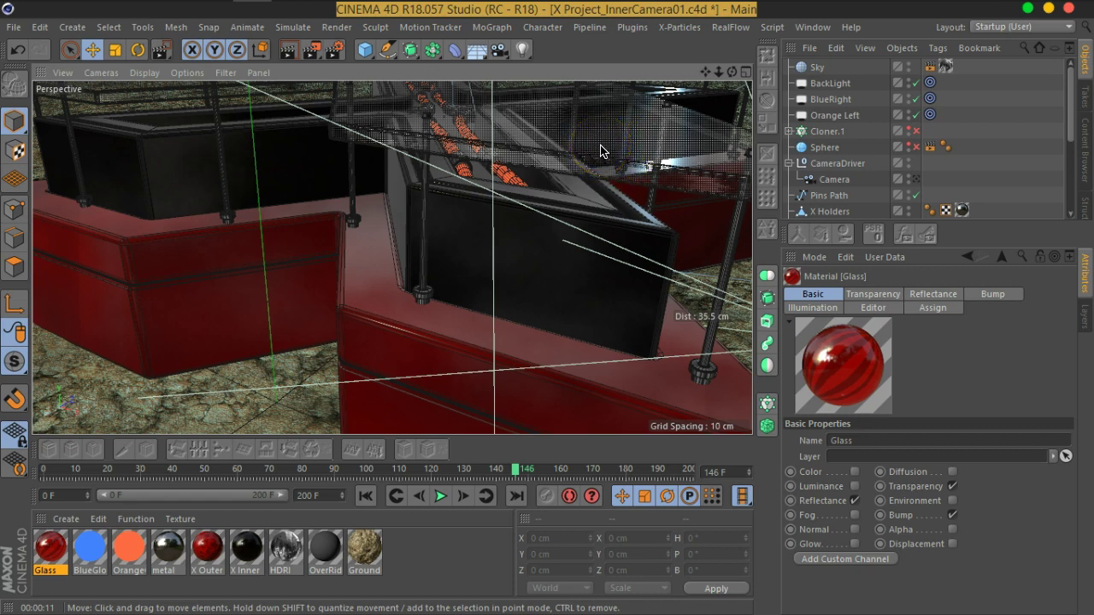
# Step: Examine the orange and blue glow tubes inside the X's black inner channels up close and from several angles
pyautogui.scroll(-2, 552, 176)
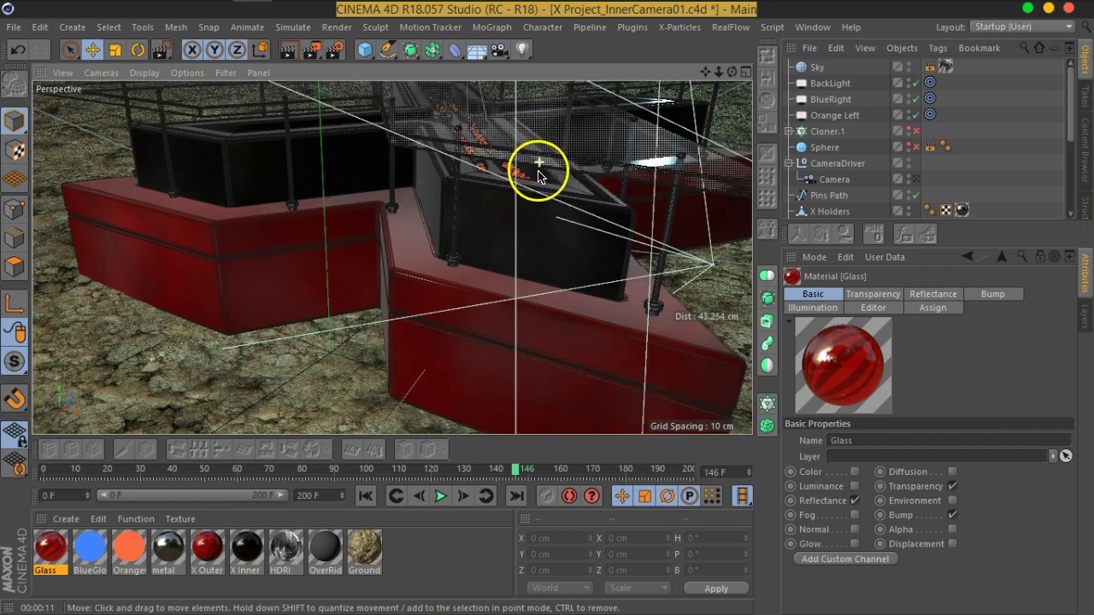
pyautogui.keyDown('alt'); pyautogui.moveTo(542, 166); pyautogui.dragTo(563, 217); pyautogui.keyUp('alt')
pyautogui.scroll(4, 562, 216)
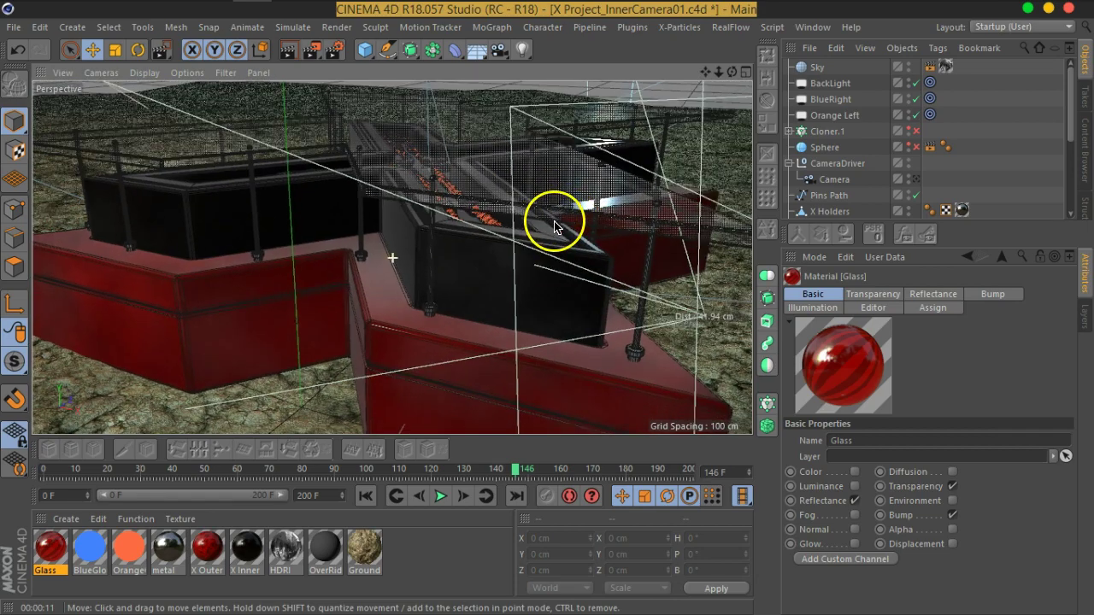
pyautogui.scroll(8, 502, 216)
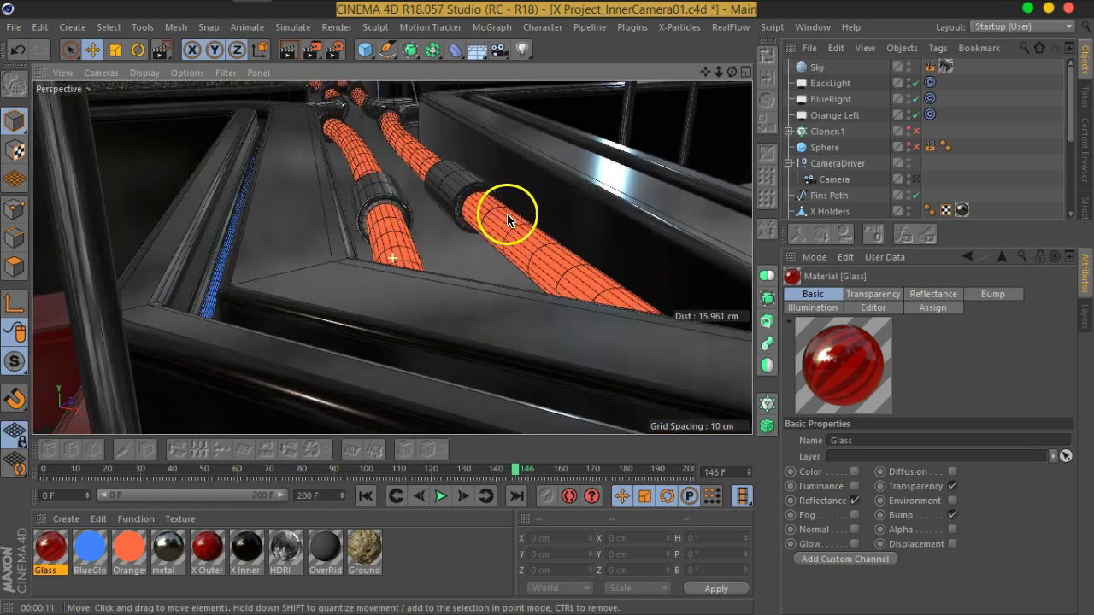
pyautogui.keyDown('alt'); pyautogui.moveTo(501, 229); pyautogui.dragTo(495, 276); pyautogui.keyUp('alt')
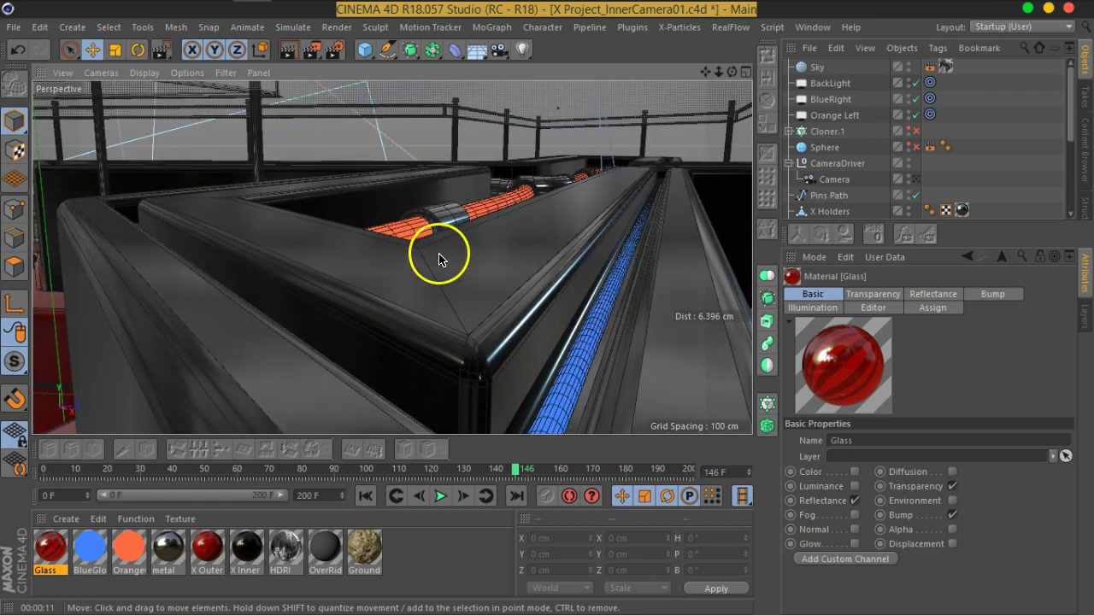
pyautogui.keyDown('alt'); pyautogui.moveTo(437, 258); pyautogui.dragTo(599, 241); pyautogui.keyUp('alt')
pyautogui.keyDown('alt'); pyautogui.moveTo(490, 228); pyautogui.dragTo(433, 269); pyautogui.keyUp('alt')
pyautogui.scroll(3, 439, 225)
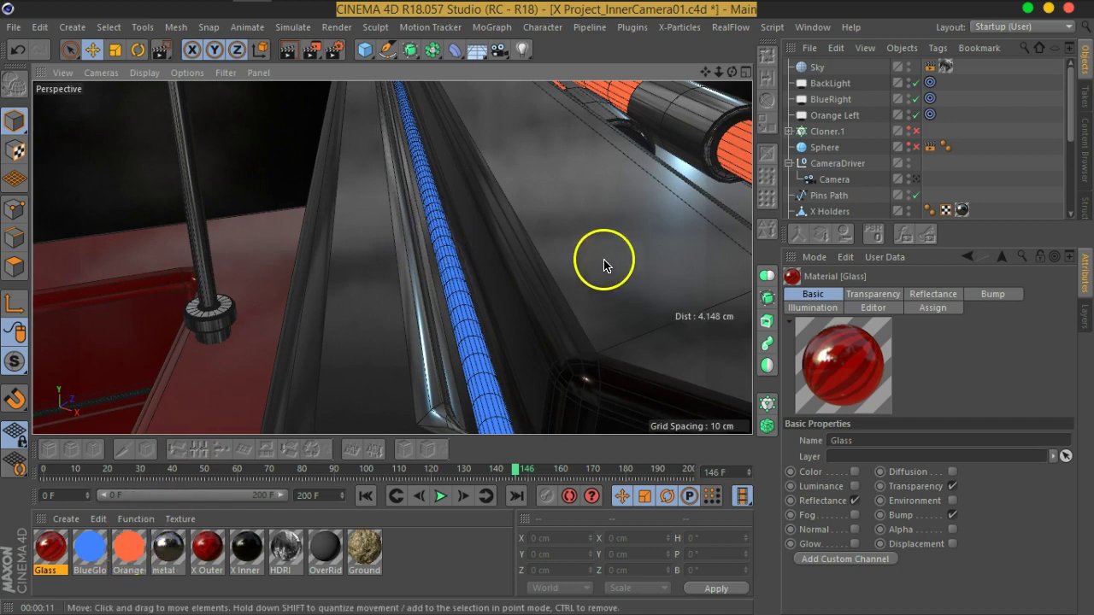
pyautogui.scroll(-3, 471, 263)
pyautogui.scroll(-4, 425, 253)
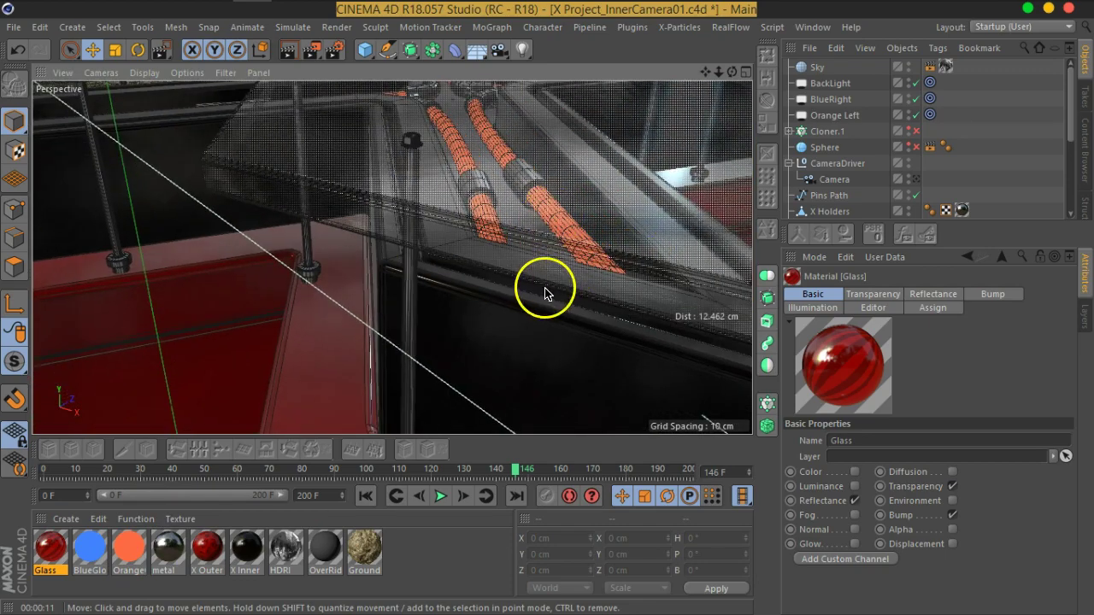
pyautogui.keyDown('alt'); pyautogui.moveTo(547, 293); pyautogui.dragTo(556, 274); pyautogui.keyUp('alt')
pyautogui.scroll(2, 545, 251)
pyautogui.scroll(3, 545, 252)
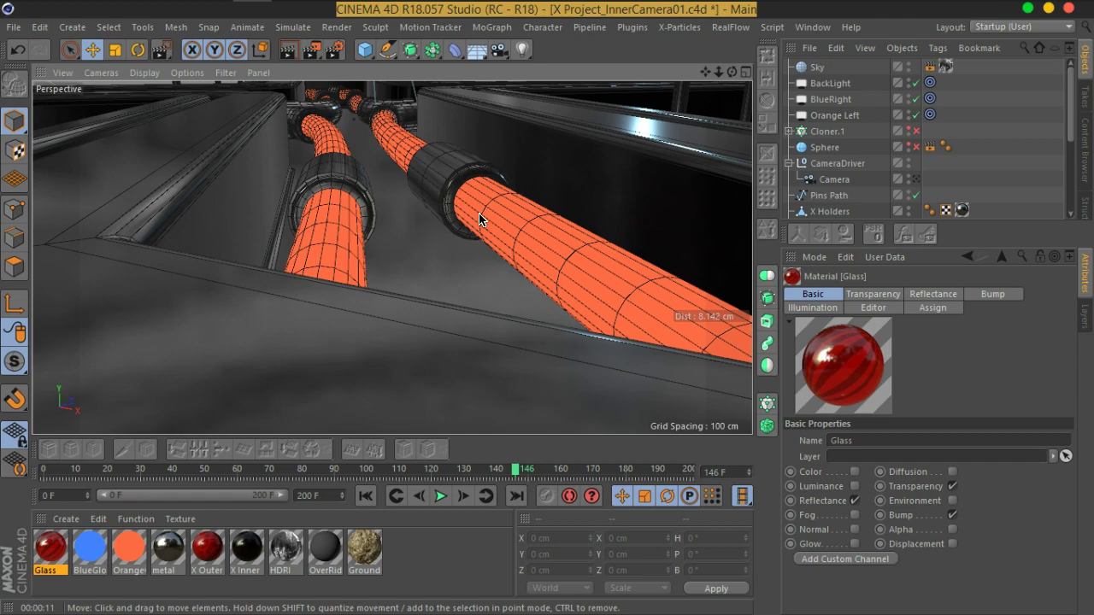
pyautogui.scroll(-8, 479, 217)
pyautogui.keyDown('alt'); pyautogui.moveTo(488, 256); pyautogui.dragTo(477, 216); pyautogui.keyUp('alt')
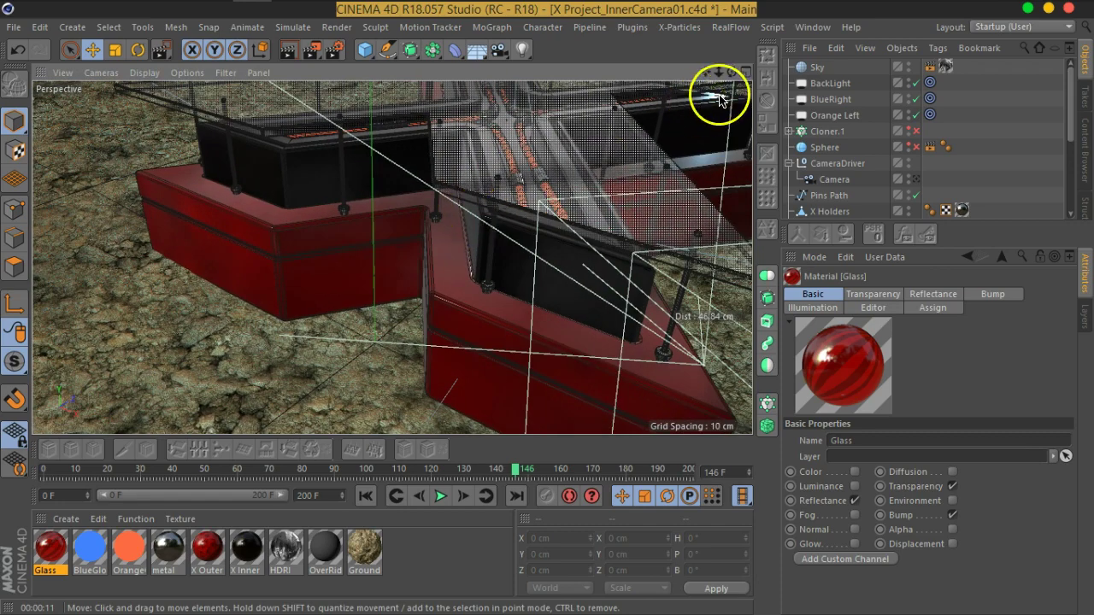
# Step: Return to the close view of the orange tubes and review the OrangeGlow material's Luminance settings in the Material Editor
pyautogui.keyDown('alt'); pyautogui.moveTo(683, 136); pyautogui.dragTo(613, 177, button='middle'); pyautogui.keyUp('alt')
pyautogui.keyDown('alt'); pyautogui.moveTo(422, 230); pyautogui.dragTo(376, 310); pyautogui.keyUp('alt')
pyautogui.keyDown('alt'); pyautogui.moveTo(412, 185); pyautogui.dragTo(397, 241, button='middle'); pyautogui.keyUp('alt')
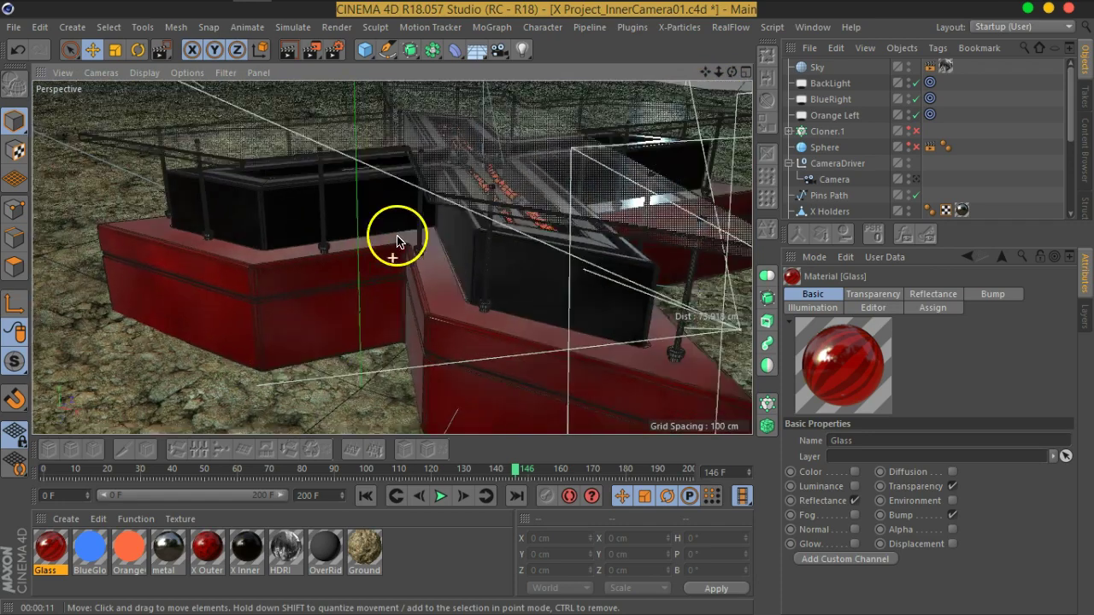
pyautogui.hotkey('ctrl', 'shift', 'z')
pyautogui.hotkey('ctrl', 'shift', 'z')
pyautogui.hotkey('ctrl', 'shift', 'z')
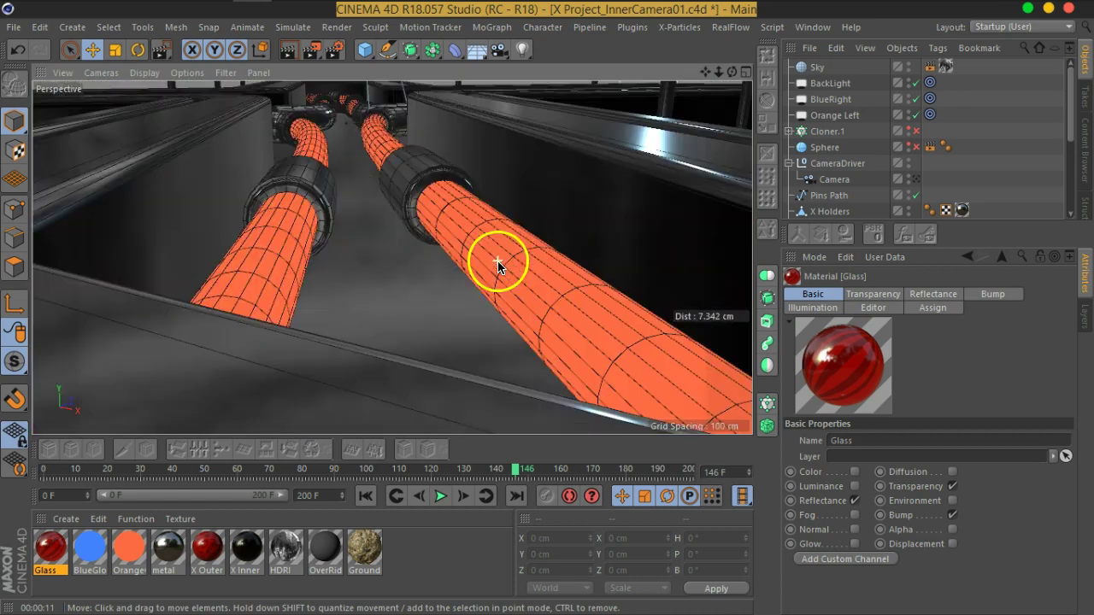
pyautogui.doubleClick(119, 543)
pyautogui.click(280, 281)
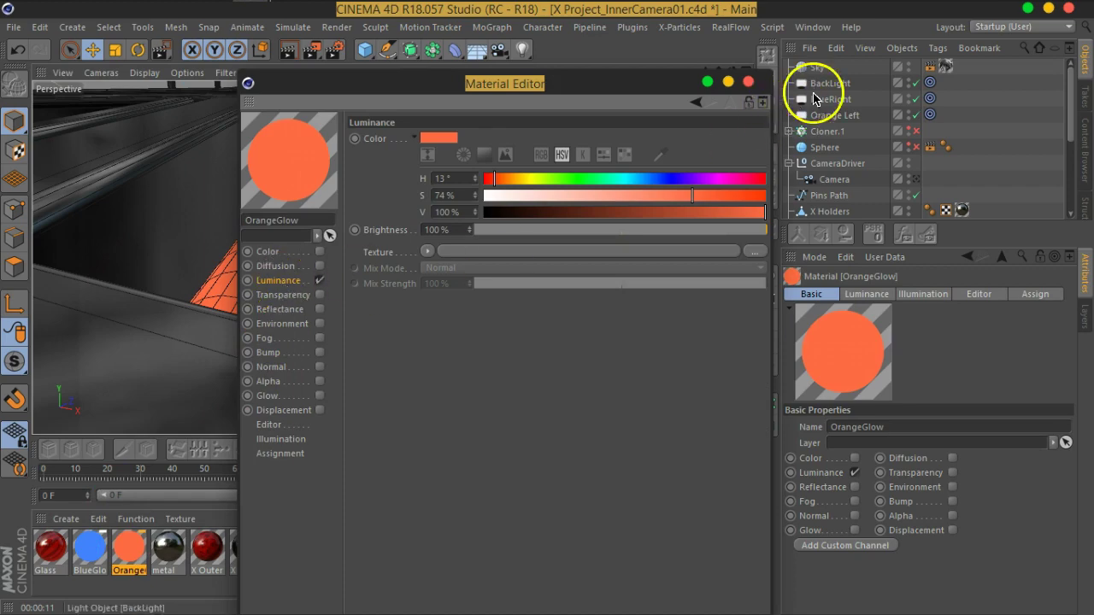
pyautogui.click(750, 82)
# Step: Examine the X building's front arm, railing posts and glass cover from low and raised viewpoints
pyautogui.scroll(-5, 331, 311)
pyautogui.keyDown('alt'); pyautogui.moveTo(391, 257); pyautogui.dragTo(392, 347); pyautogui.keyUp('alt')
pyautogui.keyDown('alt'); pyautogui.moveTo(368, 335); pyautogui.dragTo(396, 334, button='middle'); pyautogui.keyUp('alt')
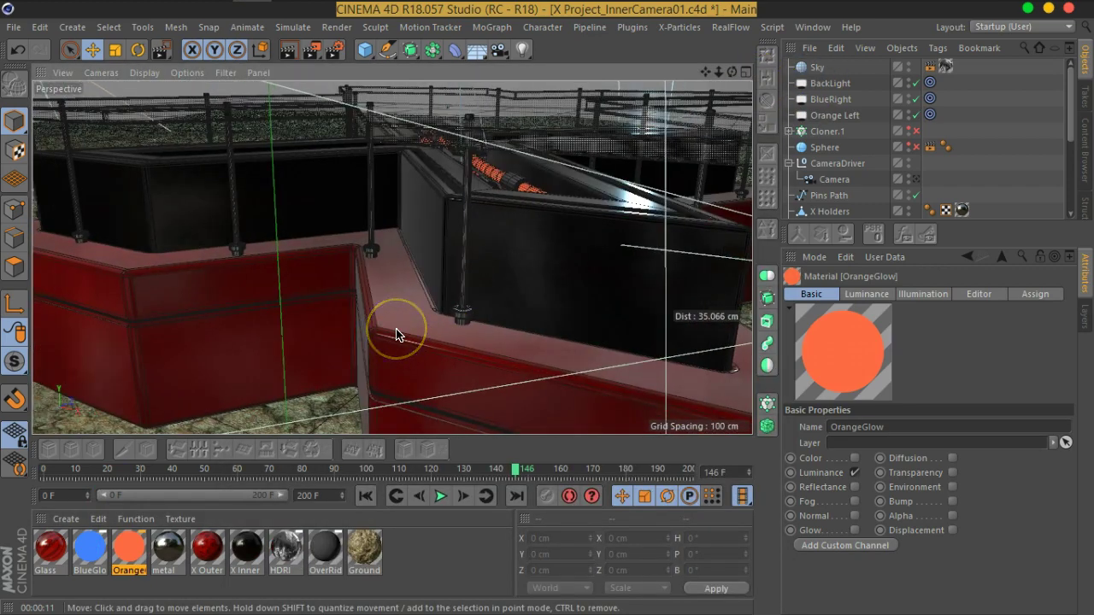
pyautogui.hotkey('ctrl', 'shift', 'z')
pyautogui.keyDown('alt'); pyautogui.moveTo(591, 288); pyautogui.dragTo(556, 257, button='middle'); pyautogui.keyUp('alt')
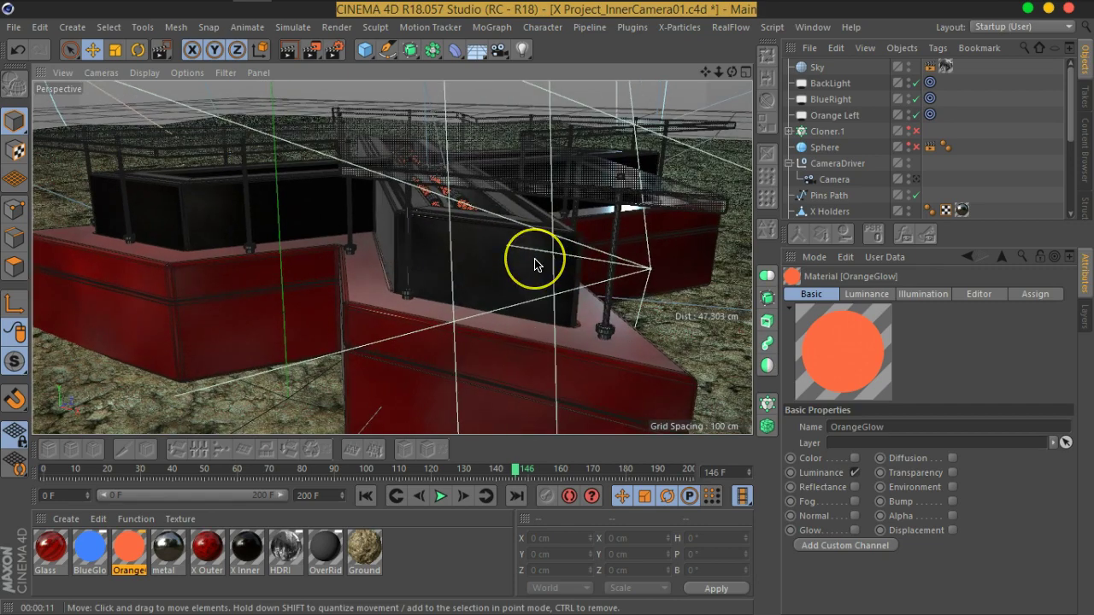
pyautogui.scroll(-3, 535, 260)
pyautogui.keyDown('alt'); pyautogui.moveTo(537, 219); pyautogui.dragTo(510, 238); pyautogui.keyUp('alt')
pyautogui.scroll(4, 453, 224)
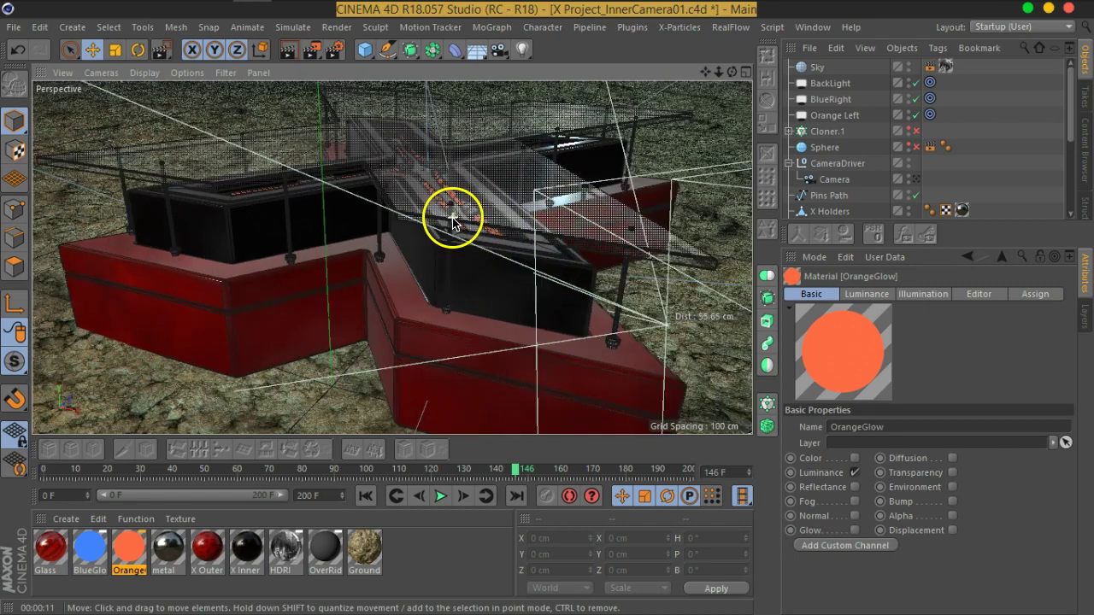
pyautogui.keyDown('alt'); pyautogui.moveTo(503, 192); pyautogui.dragTo(494, 200); pyautogui.keyUp('alt')
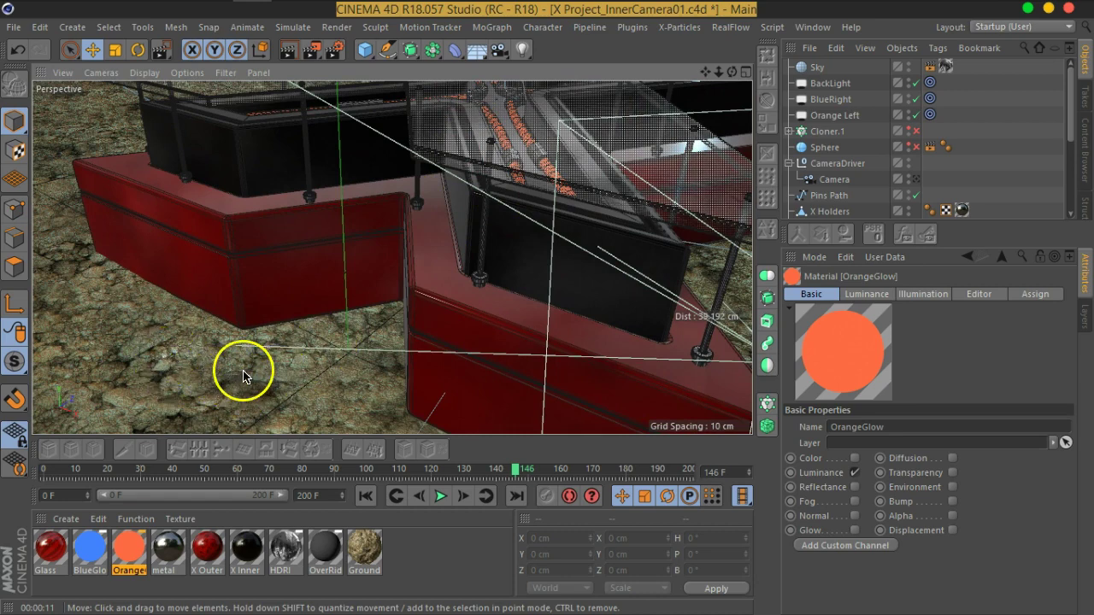
pyautogui.scroll(-4, 302, 362)
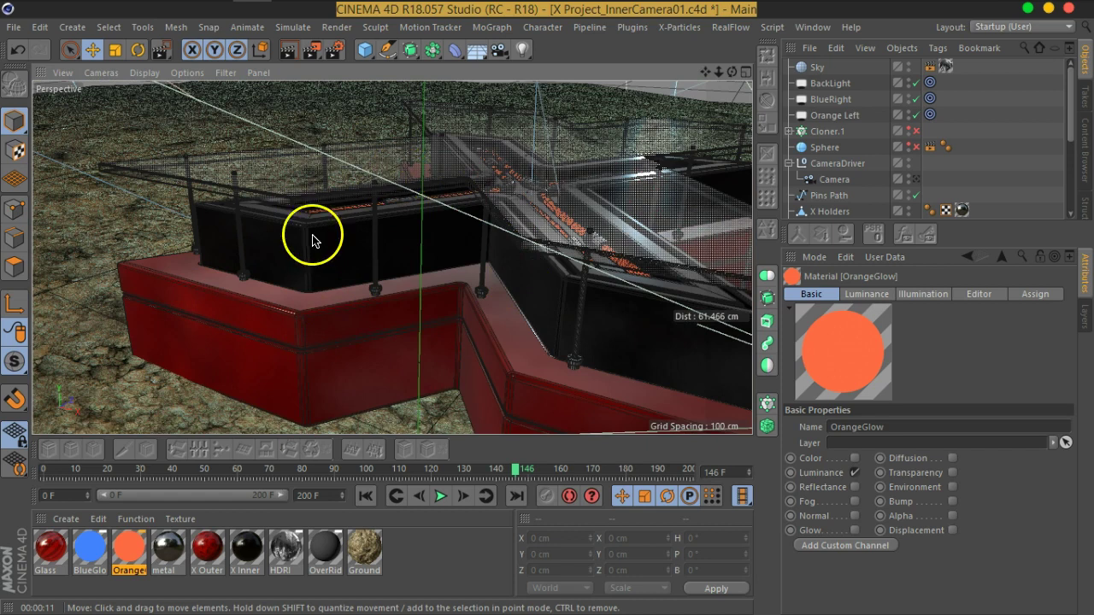
pyautogui.scroll(-2, 342, 316)
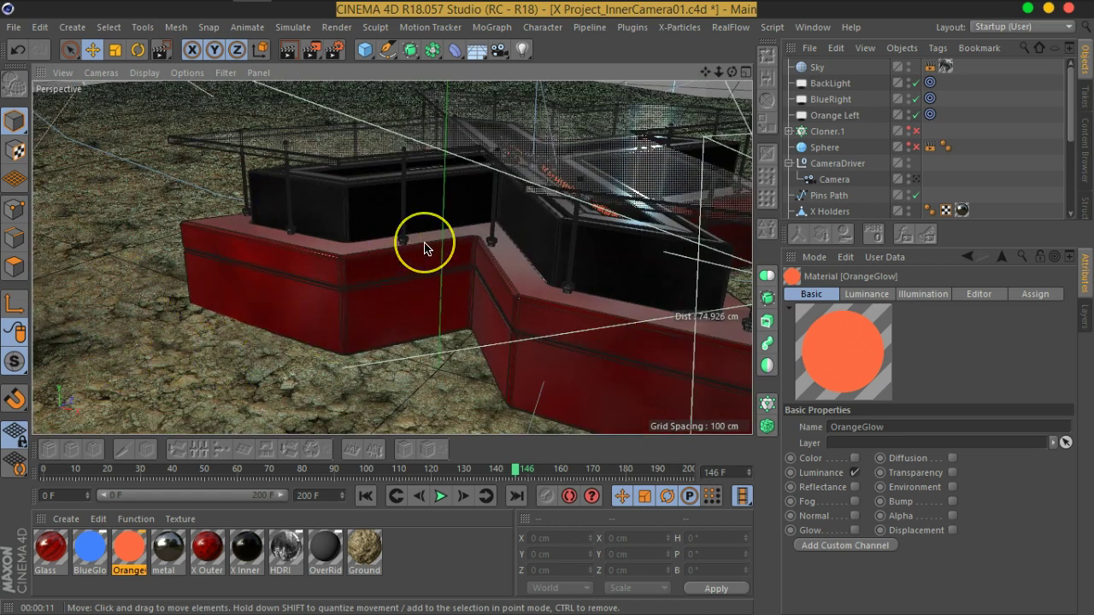
pyautogui.keyDown('alt'); pyautogui.moveTo(425, 249); pyautogui.dragTo(449, 282); pyautogui.keyUp('alt')
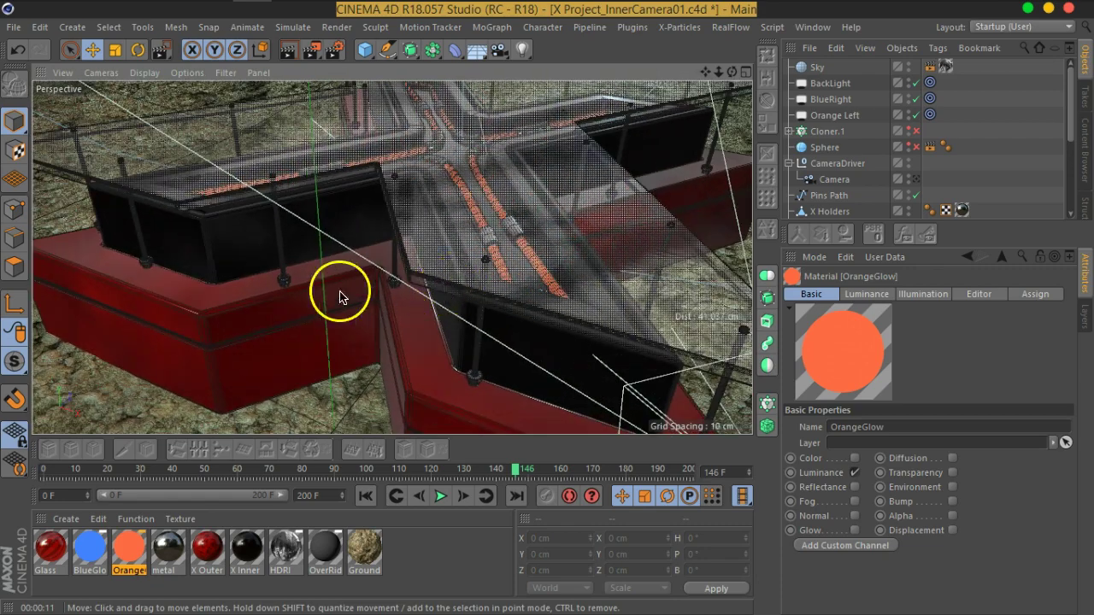
# Step: Inspect the side arm's red base and black walls, and the orange tubes beneath the front arm's glass cover
pyautogui.scroll(3, 339, 296)
pyautogui.keyDown('alt'); pyautogui.moveTo(261, 286); pyautogui.dragTo(388, 321, button='middle'); pyautogui.keyUp('alt')
pyautogui.keyDown('alt'); pyautogui.moveTo(389, 324); pyautogui.dragTo(332, 249); pyautogui.keyUp('alt')
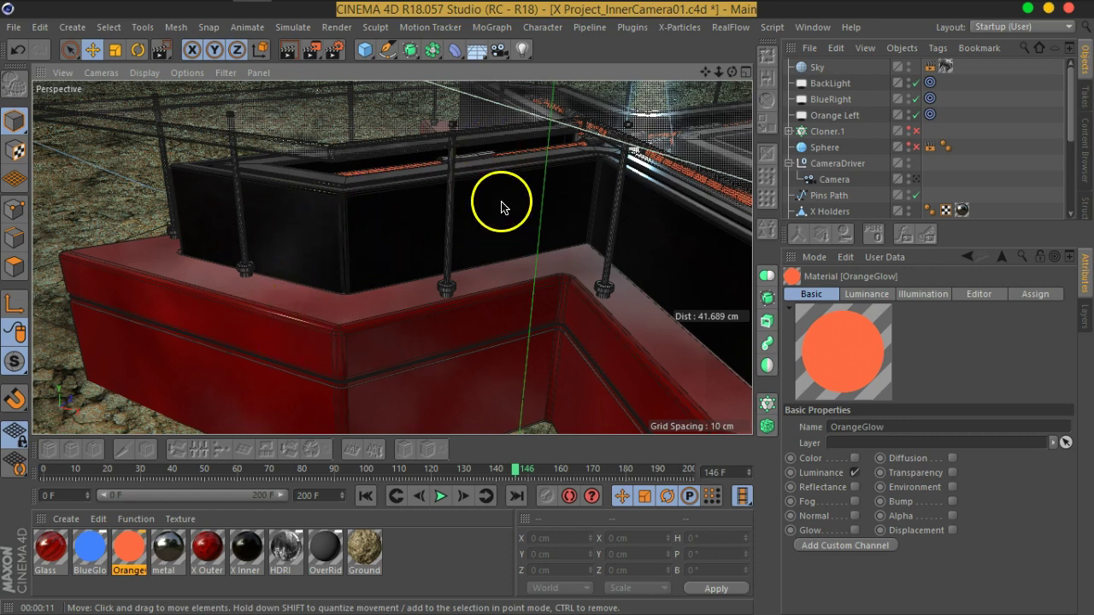
pyautogui.scroll(-3, 491, 211)
pyautogui.keyDown('alt'); pyautogui.moveTo(673, 216); pyautogui.dragTo(381, 217); pyautogui.keyUp('alt')
pyautogui.keyDown('alt'); pyautogui.moveTo(448, 254); pyautogui.dragTo(435, 236); pyautogui.keyUp('alt')
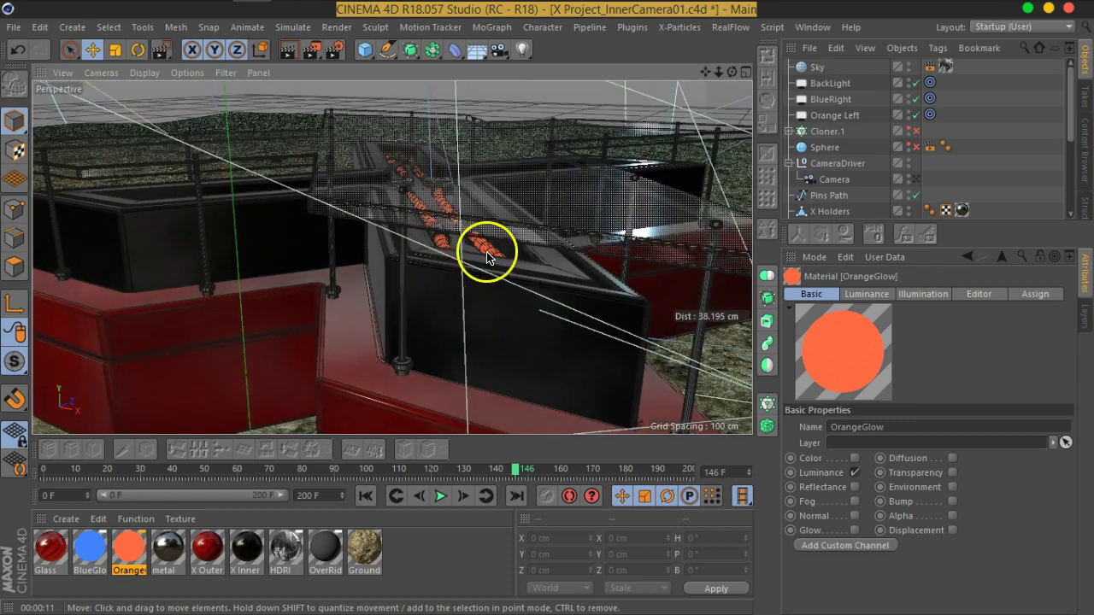
pyautogui.scroll(8, 487, 251)
pyautogui.scroll(-5, 484, 234)
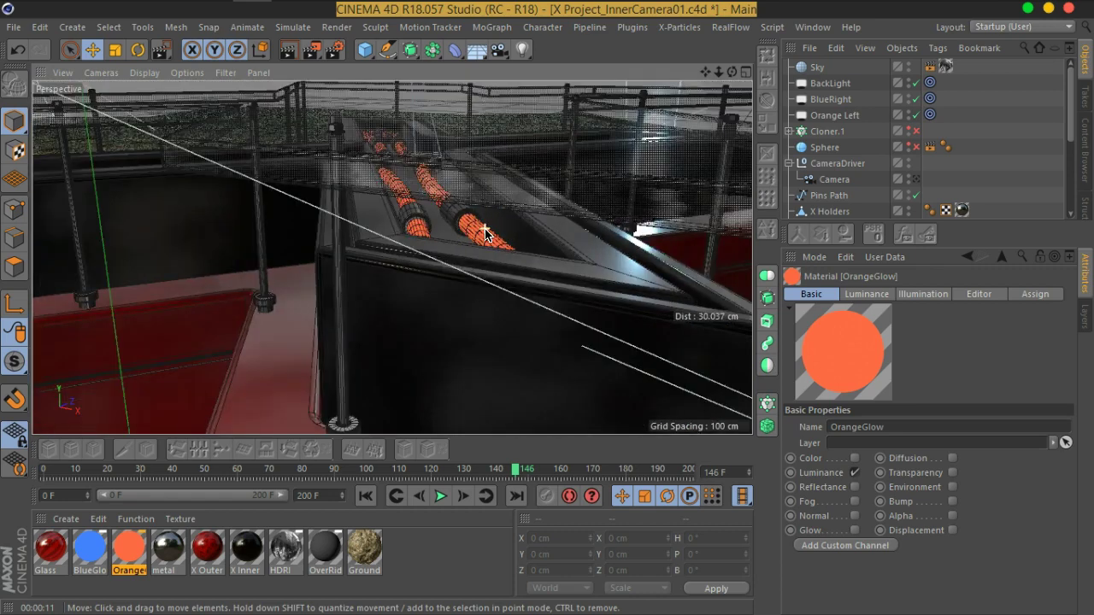
pyautogui.keyDown('alt'); pyautogui.moveTo(485, 249); pyautogui.dragTo(426, 241); pyautogui.keyUp('alt')
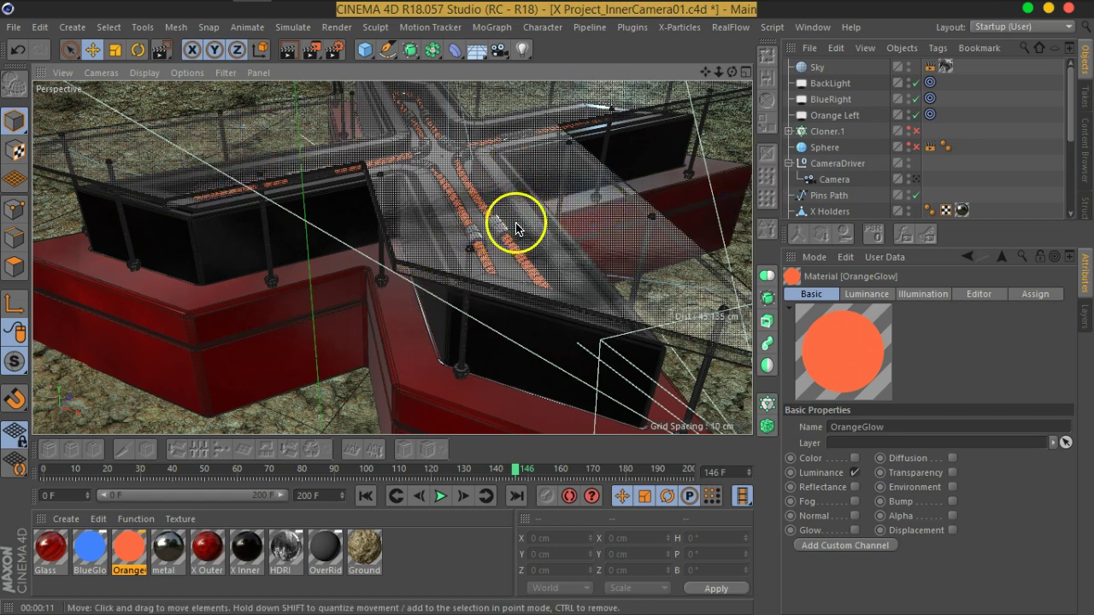
pyautogui.keyDown('alt'); pyautogui.moveTo(467, 246); pyautogui.dragTo(493, 232); pyautogui.keyUp('alt')
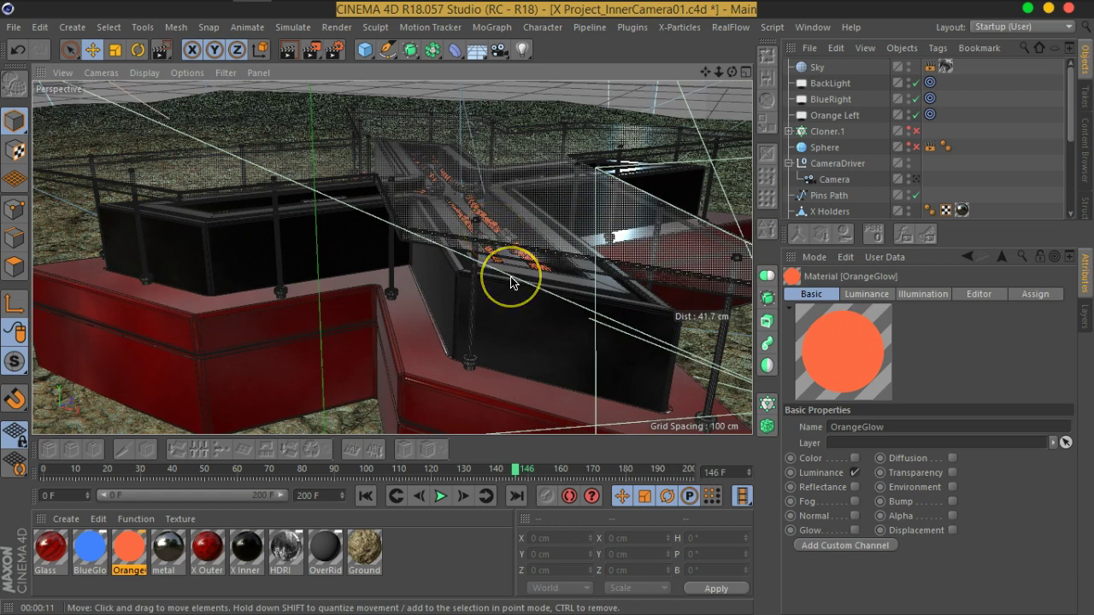
# Step: Examine the glass-covered centre of the X and the whole building against the rocky ground
pyautogui.scroll(3, 511, 282)
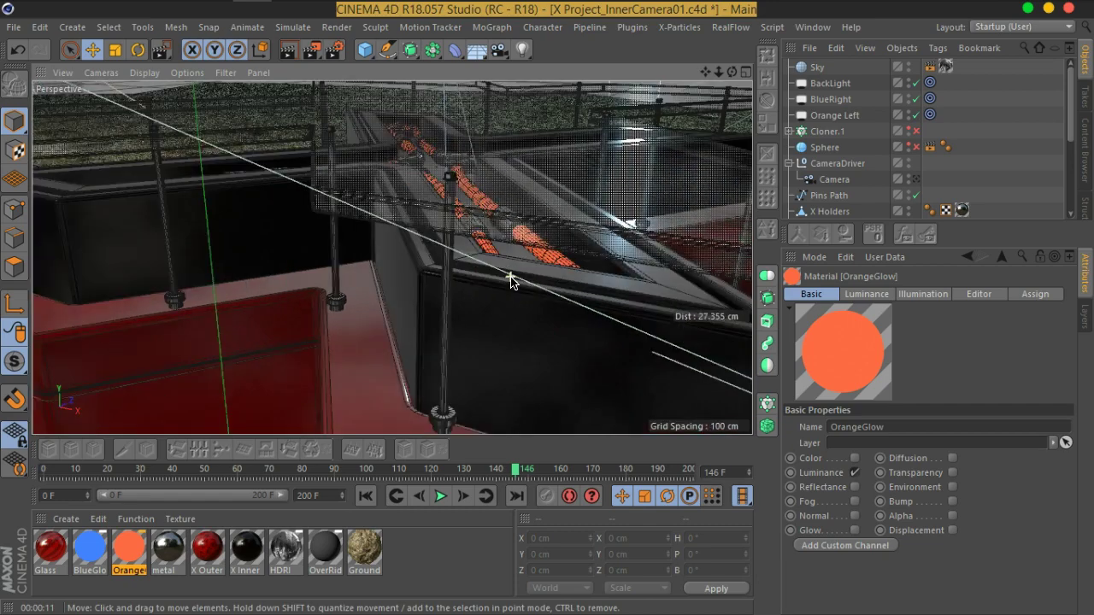
pyautogui.scroll(-2, 511, 282)
pyautogui.keyDown('alt'); pyautogui.moveTo(484, 285); pyautogui.dragTo(533, 266, button='middle'); pyautogui.keyUp('alt')
pyautogui.keyDown('alt'); pyautogui.moveTo(518, 246); pyautogui.dragTo(447, 241, button='right'); pyautogui.keyUp('alt')
pyautogui.keyDown('alt'); pyautogui.moveTo(424, 147); pyautogui.dragTo(400, 237); pyautogui.keyUp('alt')
pyautogui.keyDown('alt'); pyautogui.moveTo(441, 291); pyautogui.dragTo(452, 277, button='middle'); pyautogui.keyUp('alt')
pyautogui.keyDown('alt'); pyautogui.moveTo(451, 275); pyautogui.dragTo(514, 252); pyautogui.keyUp('alt')
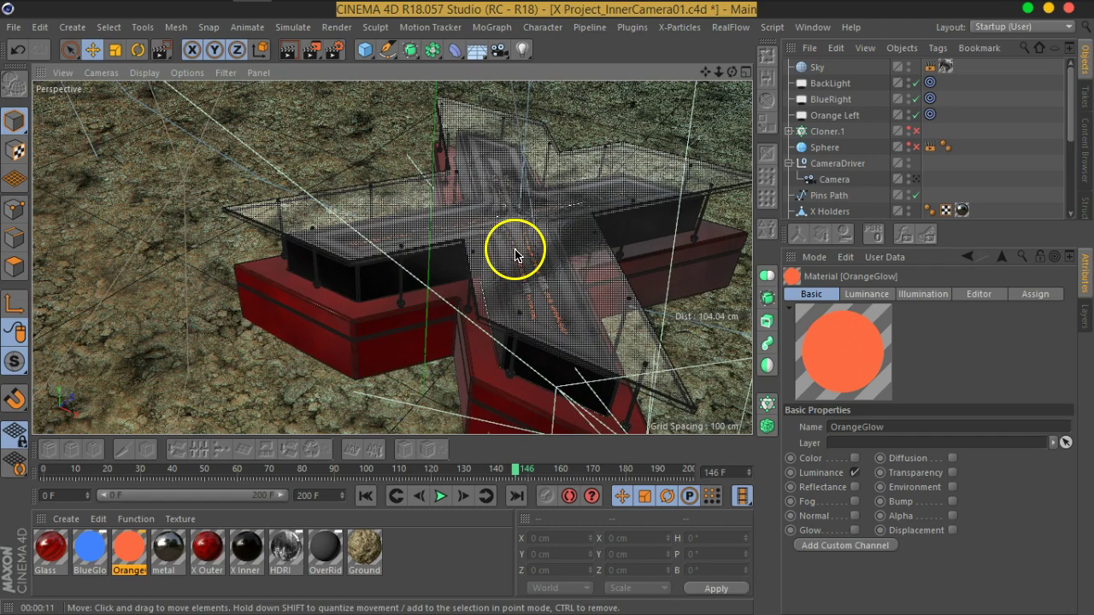
pyautogui.scroll(3, 518, 241)
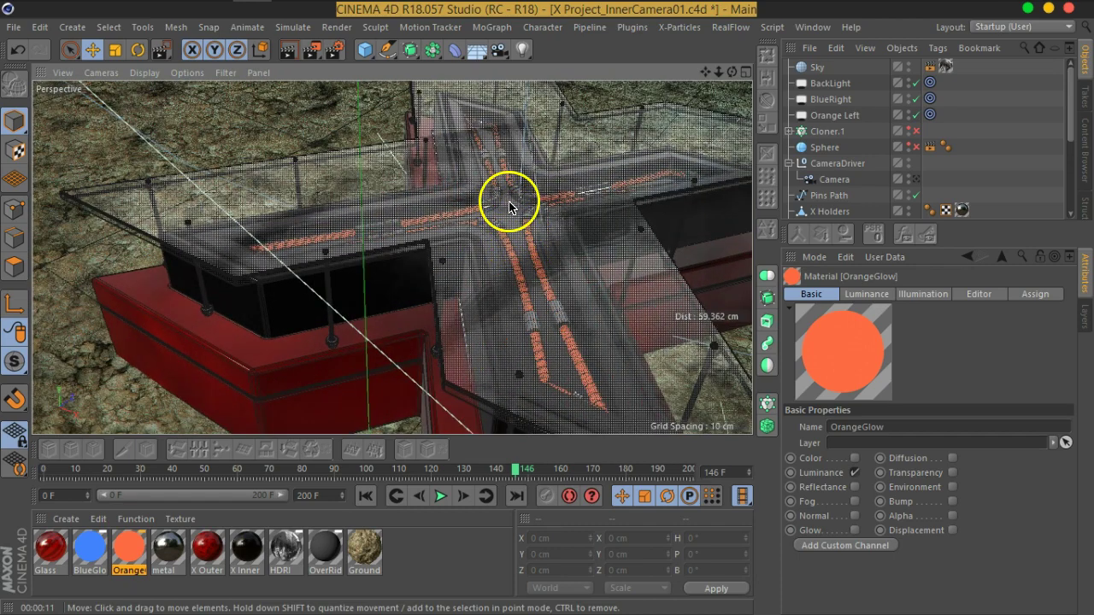
pyautogui.scroll(-3, 493, 274)
pyautogui.keyDown('alt'); pyautogui.moveTo(493, 274); pyautogui.dragTo(347, 244); pyautogui.keyUp('alt')
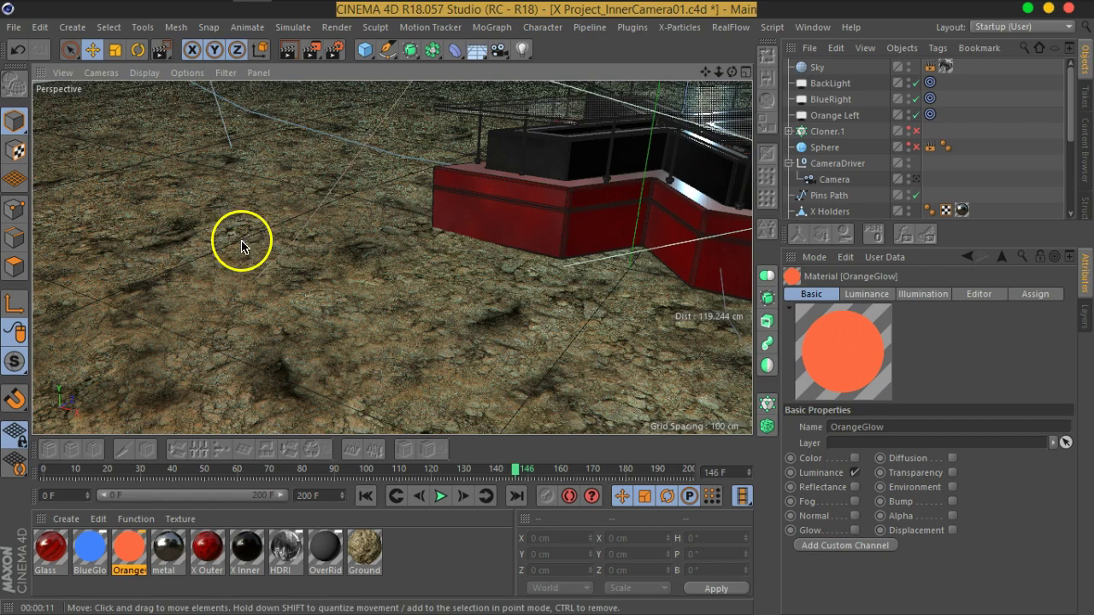
pyautogui.keyDown('alt'); pyautogui.moveTo(453, 255); pyautogui.dragTo(351, 296); pyautogui.keyUp('alt')
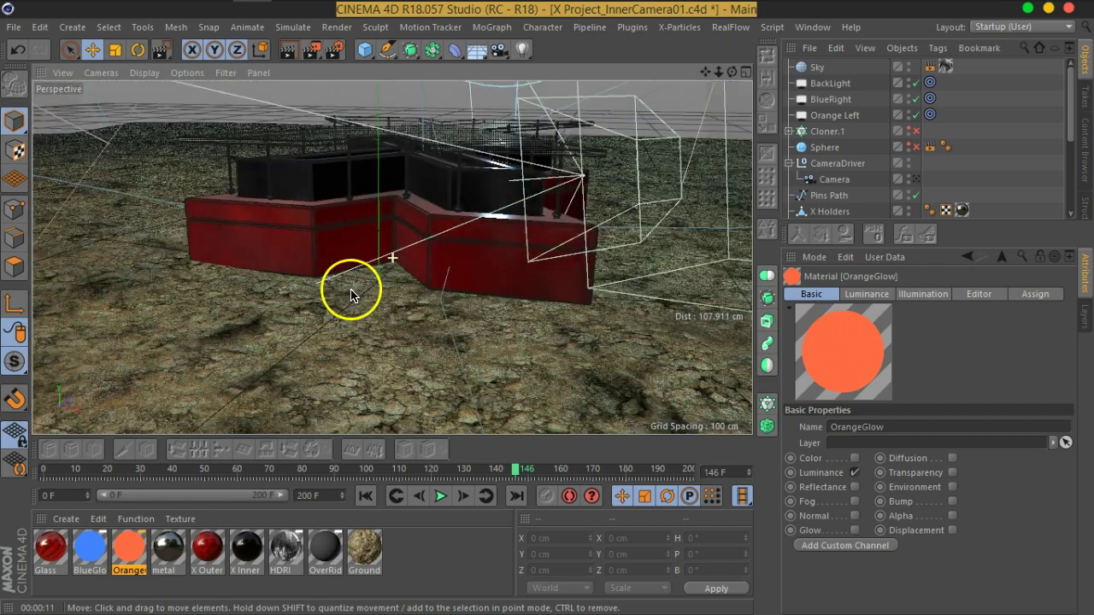
pyautogui.keyDown('alt'); pyautogui.moveTo(384, 179); pyautogui.dragTo(447, 293); pyautogui.keyUp('alt')
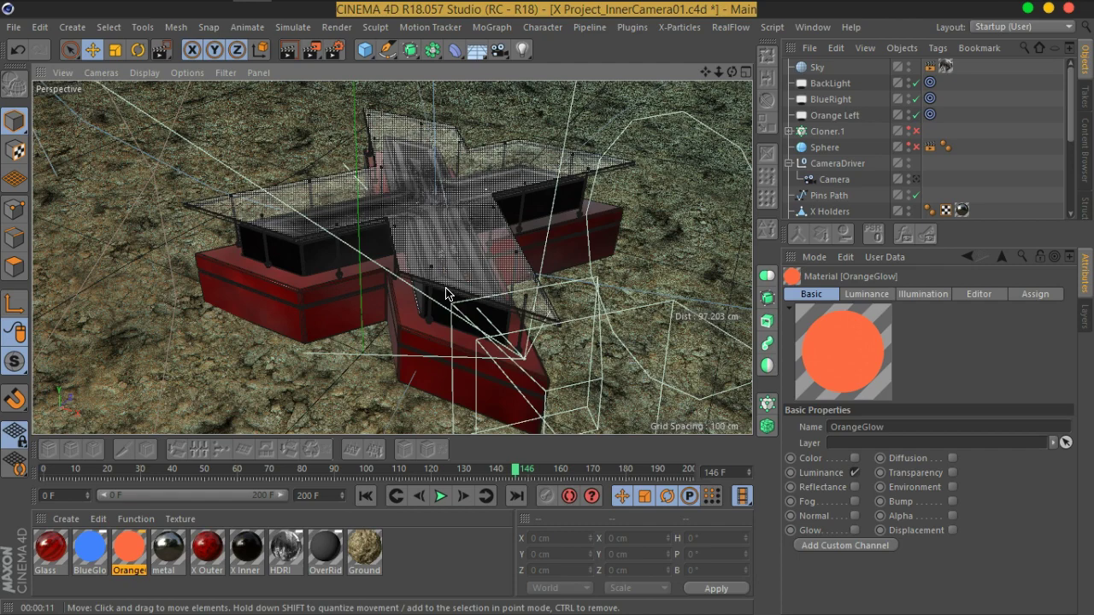
# Step: Review the complete X building with its materials and lights from overhead, low and distant viewpoints
pyautogui.scroll(5, 446, 293)
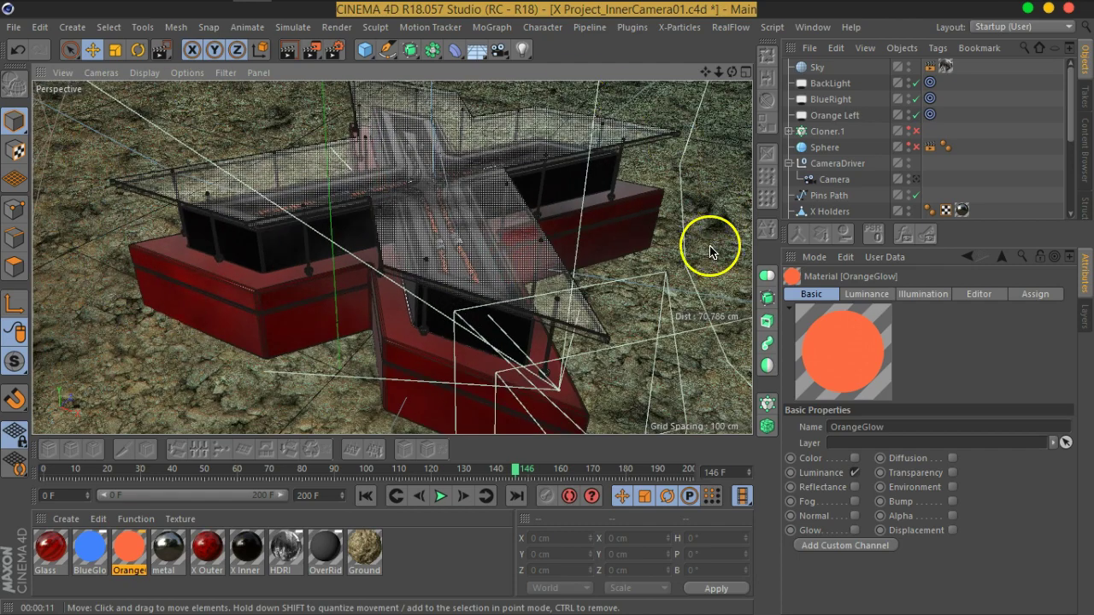
pyautogui.keyDown('alt'); pyautogui.moveTo(555, 267); pyautogui.dragTo(554, 224); pyautogui.keyUp('alt')
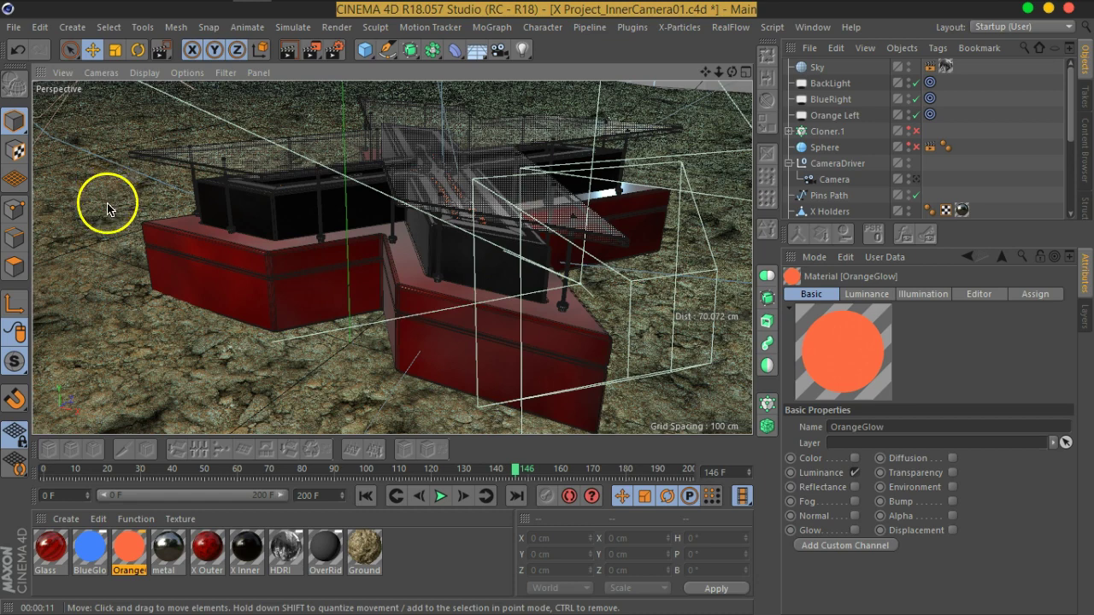
pyautogui.keyDown('alt'); pyautogui.moveTo(349, 196); pyautogui.dragTo(437, 247); pyautogui.keyUp('alt')
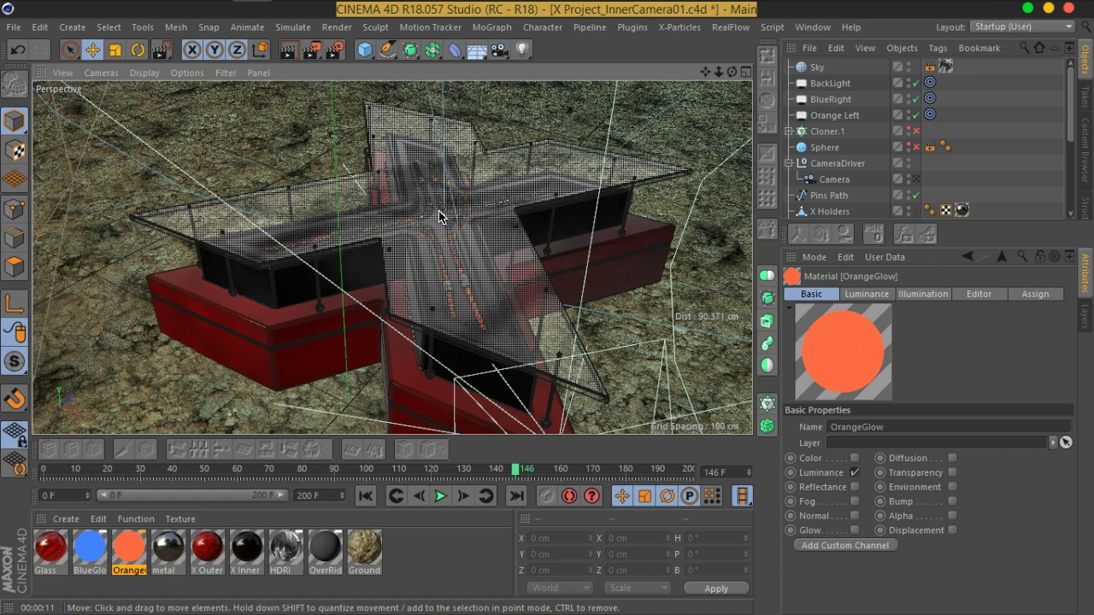
pyautogui.keyDown('alt'); pyautogui.moveTo(482, 290); pyautogui.dragTo(526, 227); pyautogui.keyUp('alt')
pyautogui.keyDown('alt'); pyautogui.moveTo(512, 264); pyautogui.dragTo(536, 270); pyautogui.keyUp('alt')
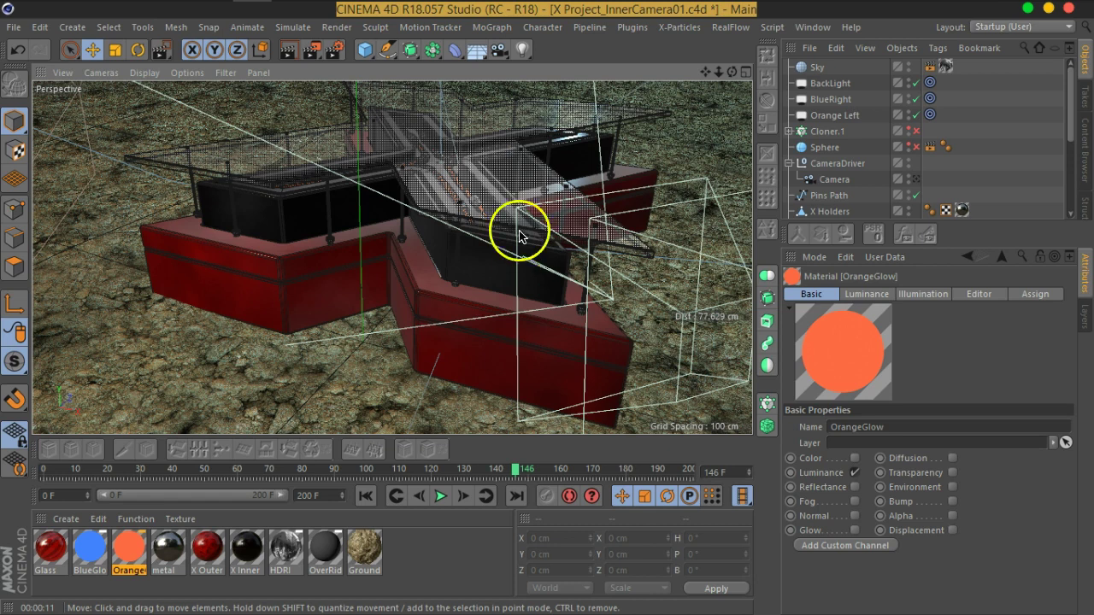
pyautogui.keyDown('alt'); pyautogui.moveTo(490, 195); pyautogui.dragTo(482, 223); pyautogui.keyUp('alt')
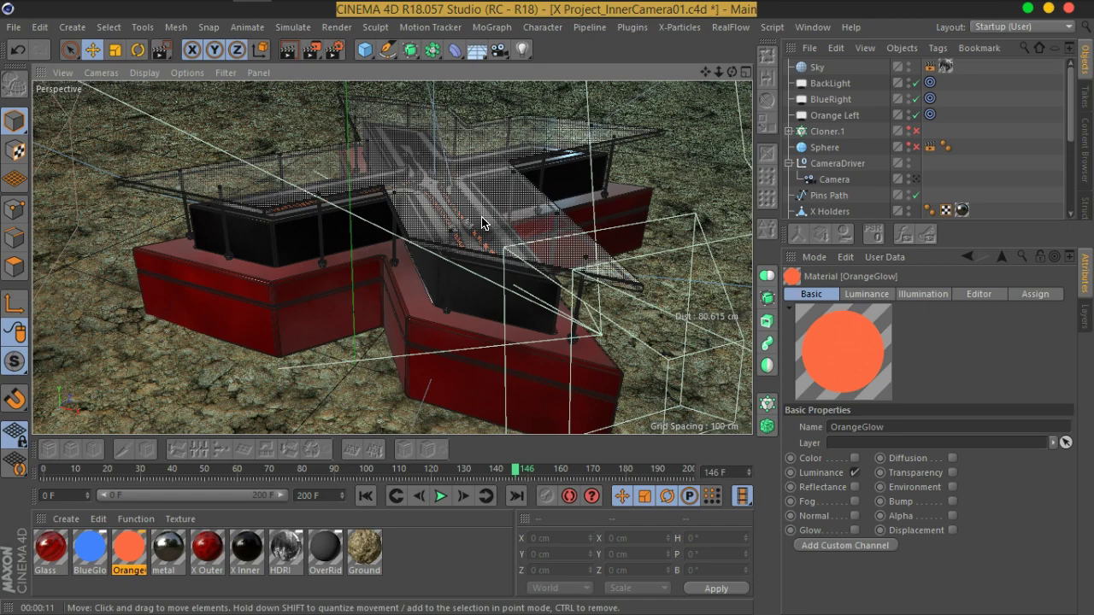
pyautogui.keyDown('alt'); pyautogui.moveTo(392, 261); pyautogui.dragTo(467, 264); pyautogui.keyUp('alt')
pyautogui.scroll(-5, 467, 262)
pyautogui.keyDown('alt'); pyautogui.moveTo(344, 295); pyautogui.dragTo(447, 272, button='middle'); pyautogui.keyUp('alt')
pyautogui.keyDown('alt'); pyautogui.moveTo(411, 232); pyautogui.dragTo(442, 264); pyautogui.keyUp('alt')
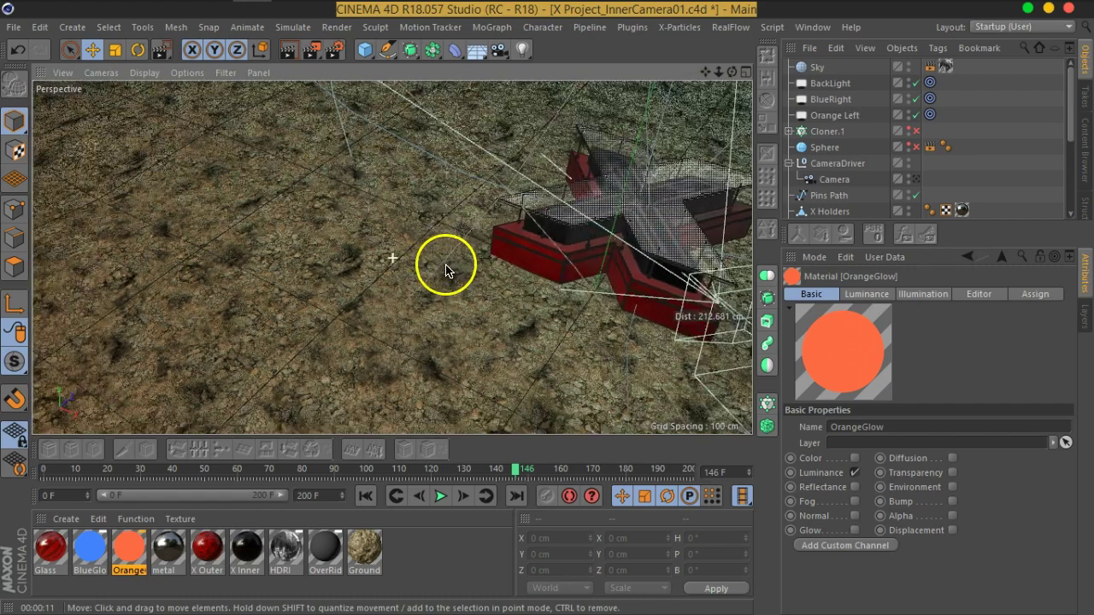
# Step: Add a null and place it in the top view at the X's lower outer corner, about X -36.5 cm and Z -4.2 cm
pyautogui.keyDown('alt'); pyautogui.moveTo(496, 285); pyautogui.dragTo(362, 276); pyautogui.keyUp('alt')
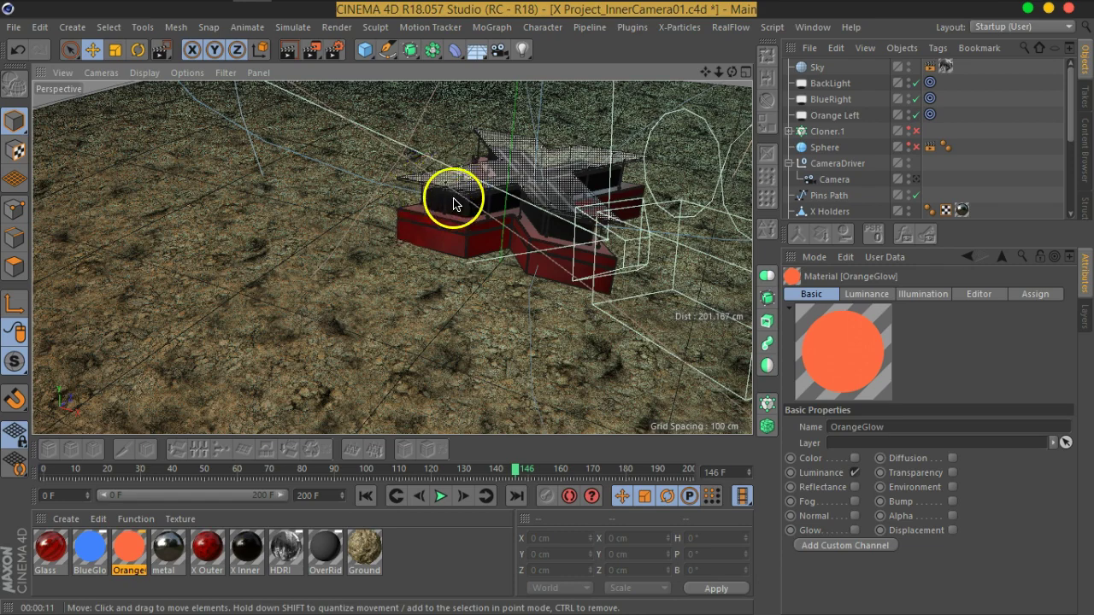
pyautogui.scroll(7, 454, 200)
pyautogui.scroll(2, 470, 193)
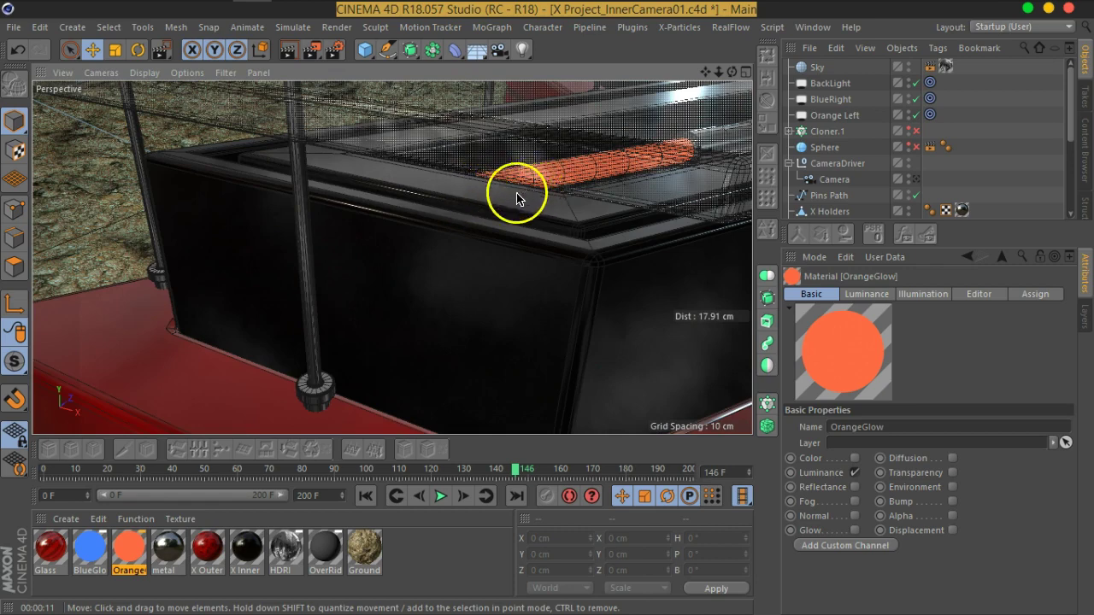
pyautogui.scroll(-5, 513, 196)
pyautogui.moveTo(545, 253); pyautogui.dragTo(395, 224, button='middle')
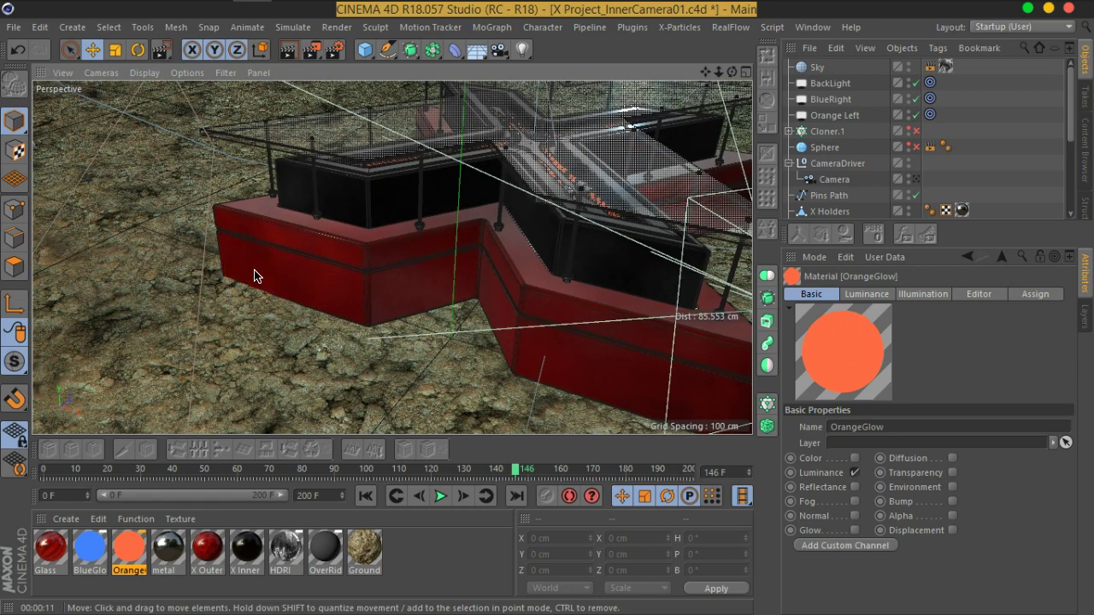
pyautogui.click(747, 73)
pyautogui.click(746, 72)
pyautogui.keyDown('alt'); pyautogui.moveTo(427, 323); pyautogui.dragTo(456, 229, button='middle'); pyautogui.keyUp('alt')
pyautogui.keyDown('alt'); pyautogui.moveTo(406, 288); pyautogui.dragTo(500, 244, button='middle'); pyautogui.keyUp('alt')
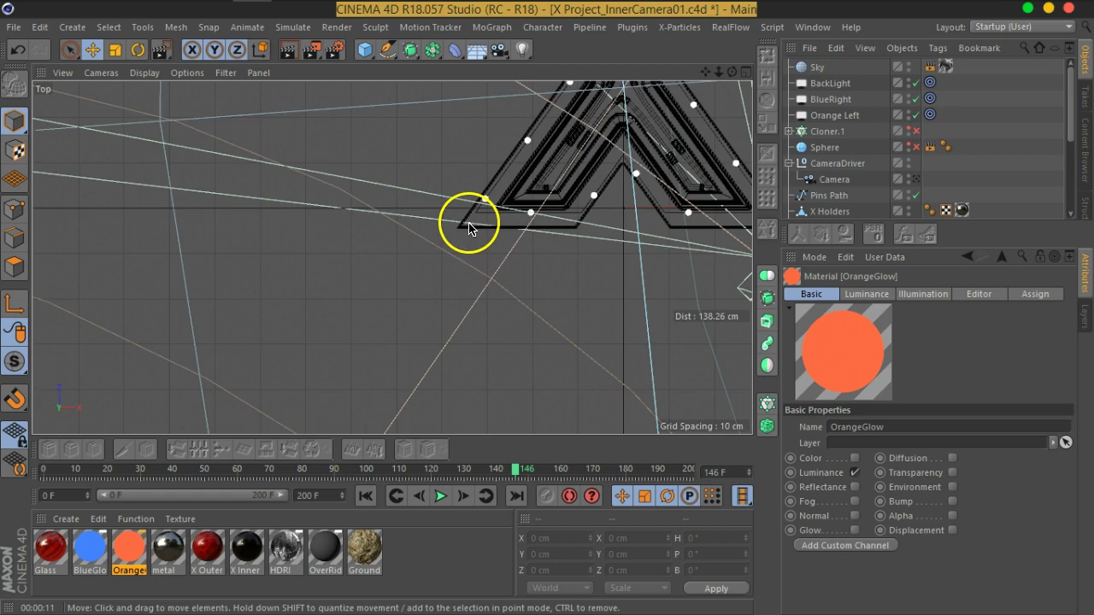
pyautogui.moveTo(365, 53); pyautogui.dragTo(388, 70)
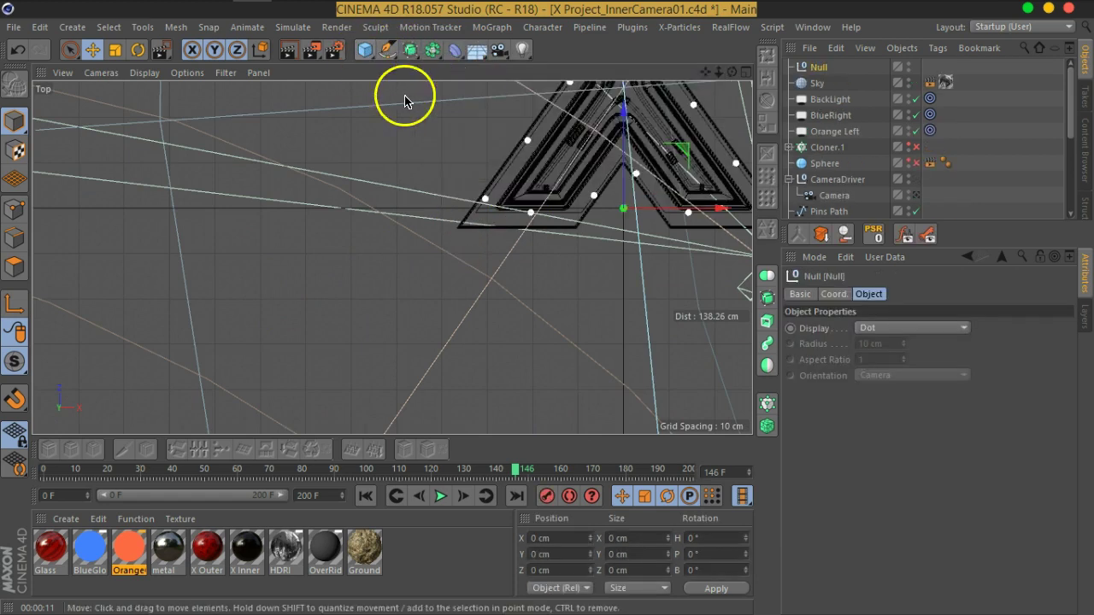
pyautogui.moveTo(688, 154); pyautogui.dragTo(522, 174)
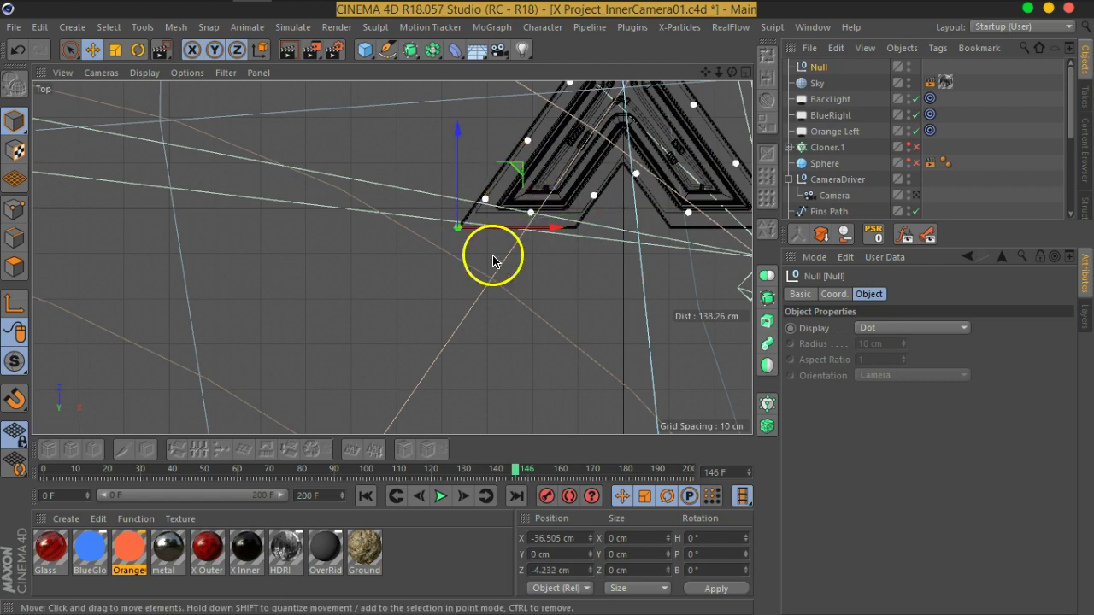
# Step: Raise the null in the front view to about Y 30.3 cm, along the outer edge of the red base
pyautogui.click(746, 73)
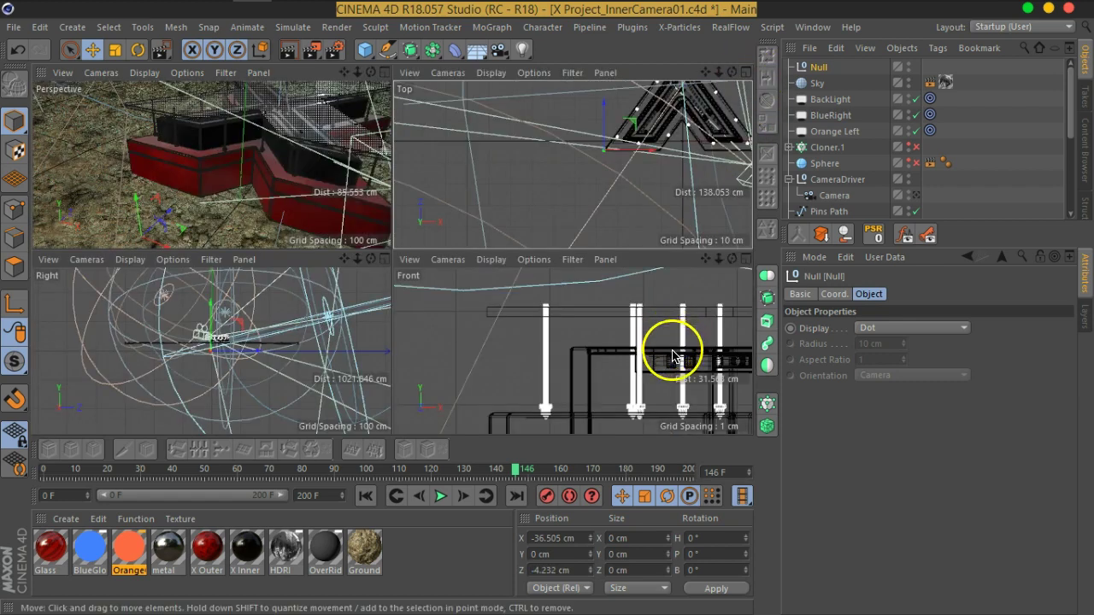
pyautogui.click(742, 255)
pyautogui.scroll(-5, 457, 309)
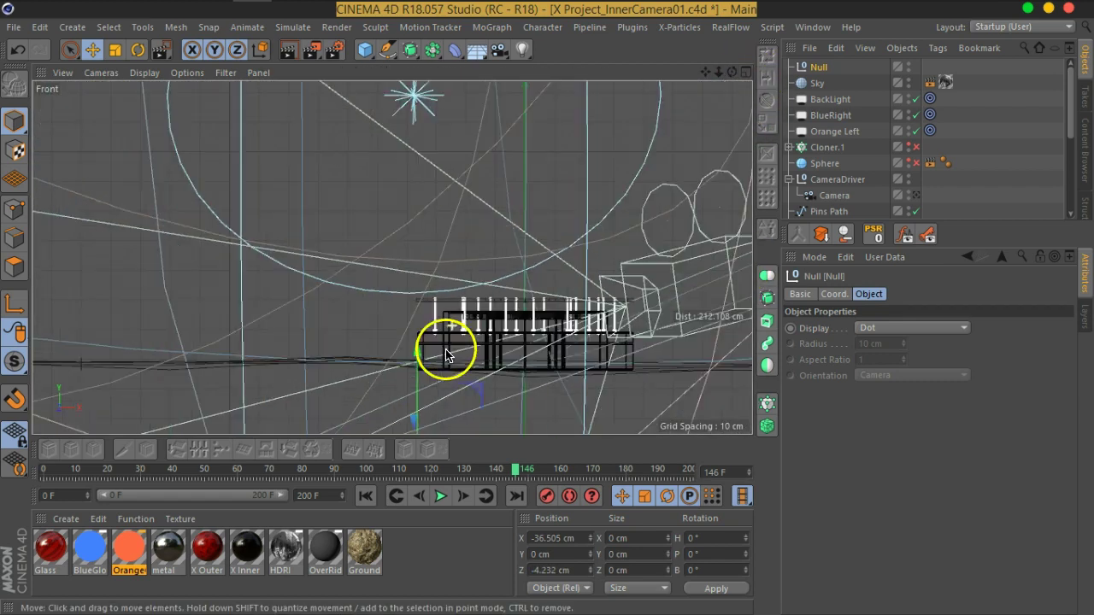
pyautogui.scroll(2, 455, 313)
pyautogui.moveTo(455, 314); pyautogui.dragTo(451, 233)
pyautogui.scroll(3, 442, 291)
pyautogui.scroll(4, 504, 256)
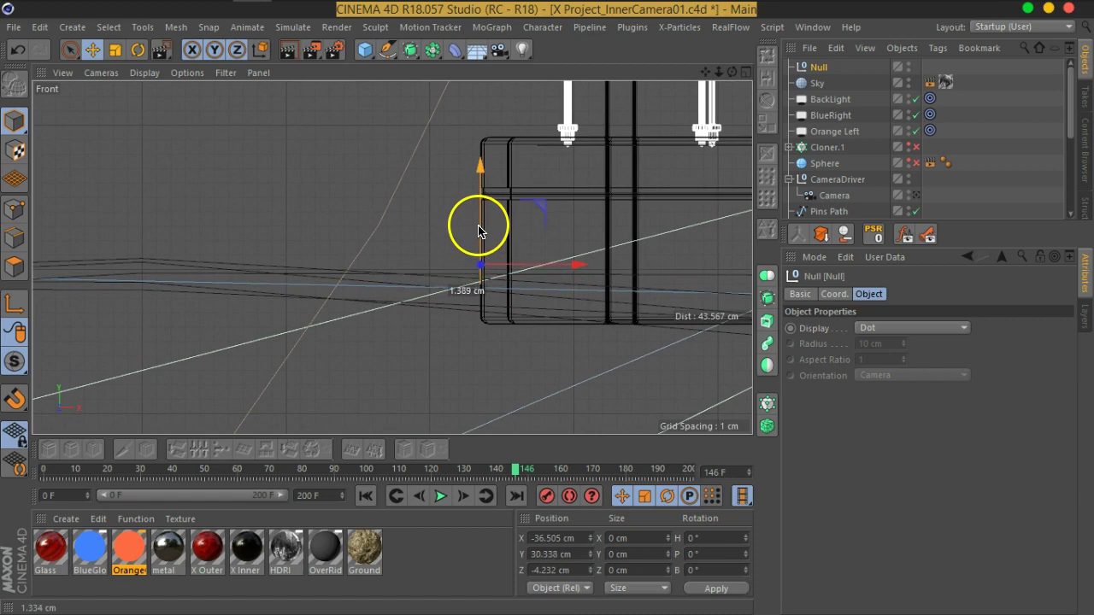
# Step: Lower the null to about Y 29.4 cm at the red base's corner near the ground
pyautogui.click(744, 71)
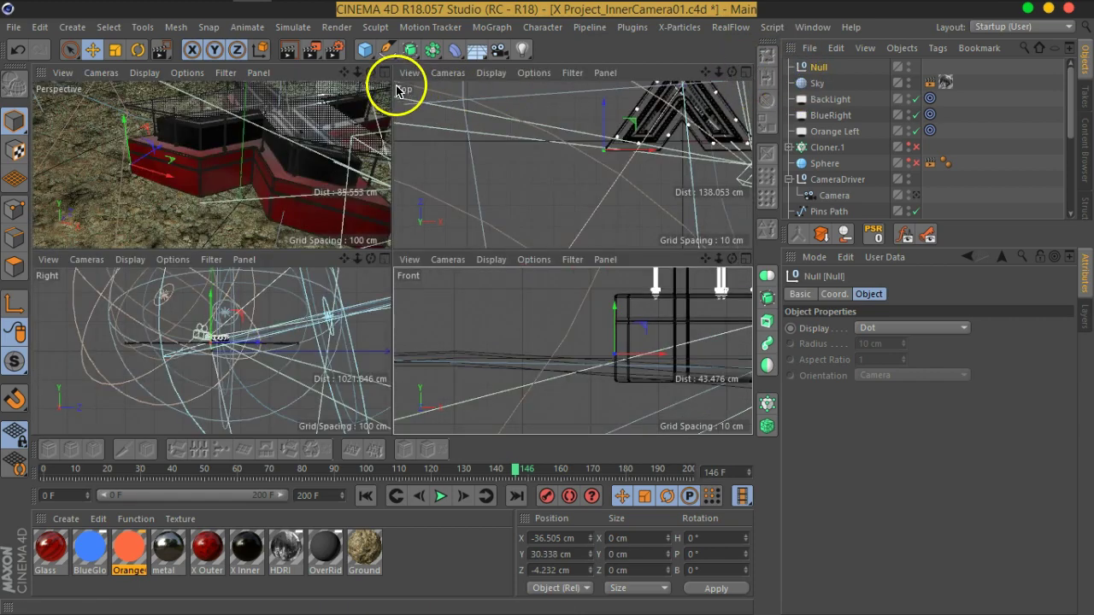
pyautogui.click(383, 74)
pyautogui.keyDown('alt'); pyautogui.moveTo(413, 235); pyautogui.dragTo(354, 195); pyautogui.keyUp('alt')
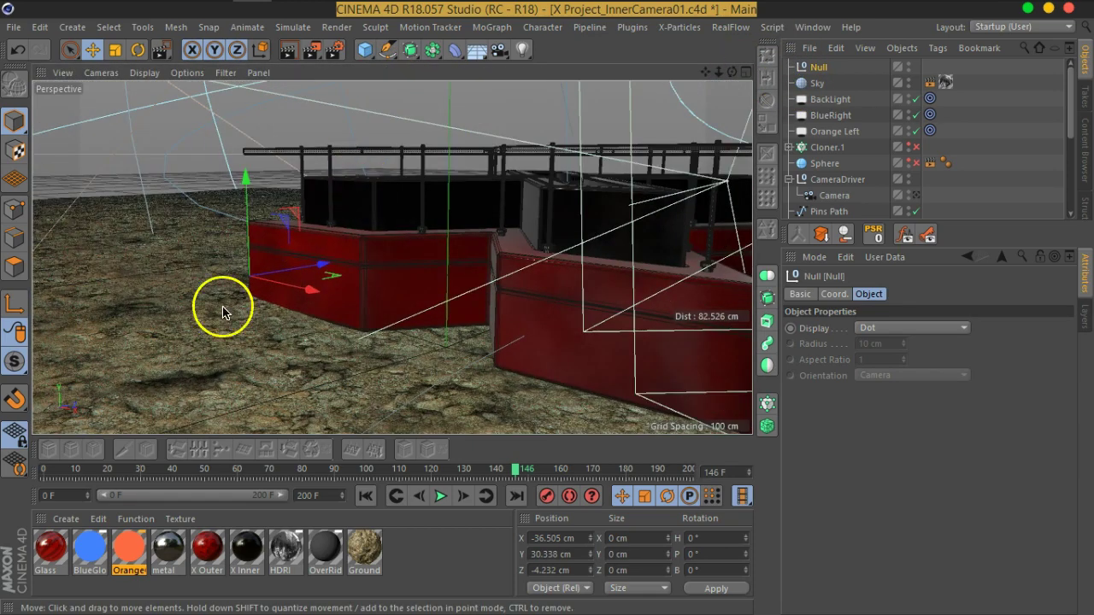
pyautogui.keyDown('alt'); pyautogui.moveTo(223, 307); pyautogui.dragTo(480, 241, button='middle'); pyautogui.keyUp('alt')
pyautogui.keyDown('alt'); pyautogui.moveTo(478, 246); pyautogui.dragTo(543, 185); pyautogui.keyUp('alt')
pyautogui.keyDown('alt'); pyautogui.moveTo(494, 271); pyautogui.dragTo(516, 275); pyautogui.keyUp('alt')
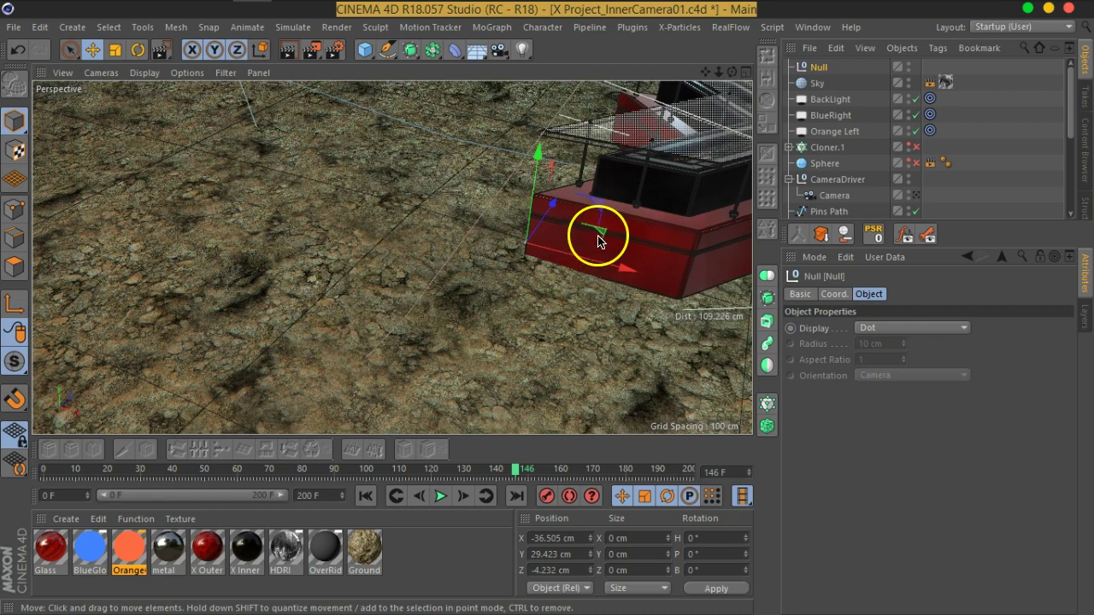
# Step: At frame 0 with autokeying enabled, move the null away from the building to about X -138.6 cm and Z -56.4 cm
pyautogui.click(744, 72)
pyautogui.click(742, 75)
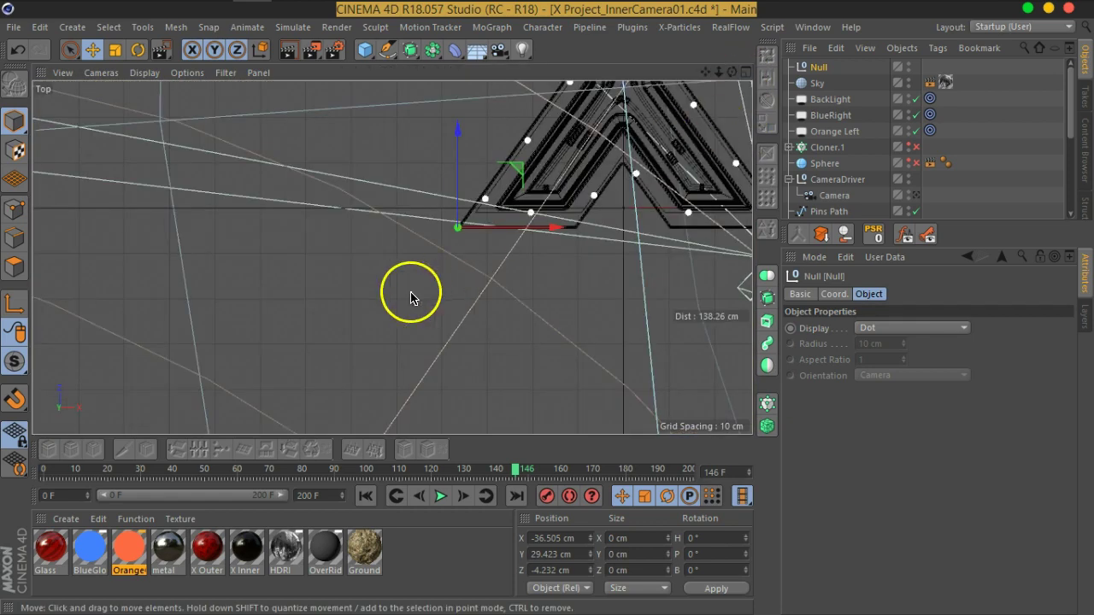
pyautogui.scroll(-3, 459, 260)
pyautogui.keyDown('alt'); pyautogui.moveTo(456, 272); pyautogui.dragTo(500, 251, button='middle'); pyautogui.keyUp('alt')
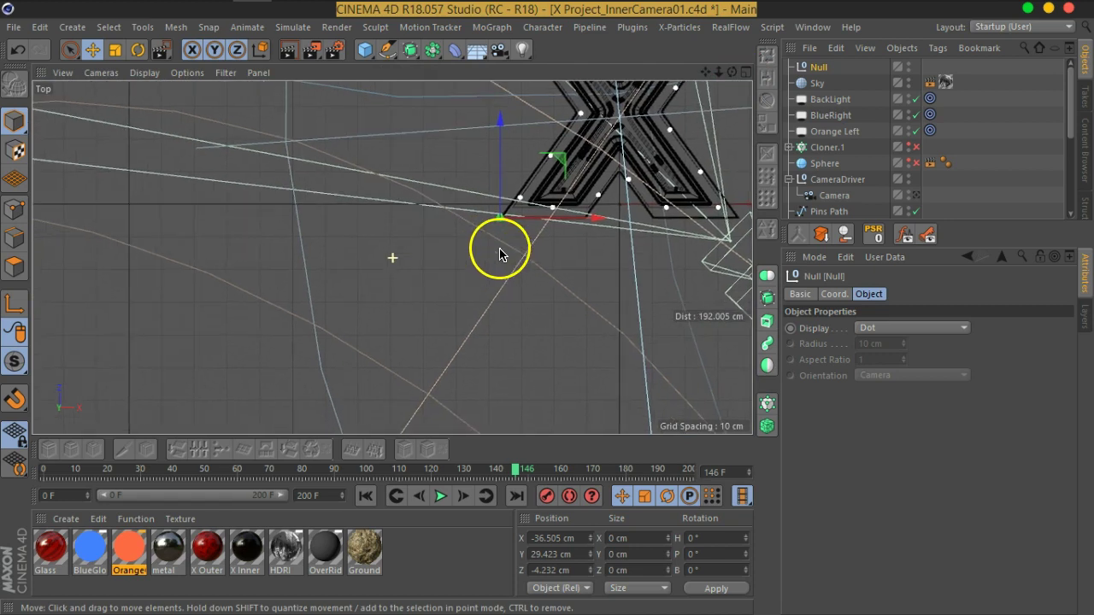
pyautogui.moveTo(516, 477); pyautogui.dragTo(17, 475)
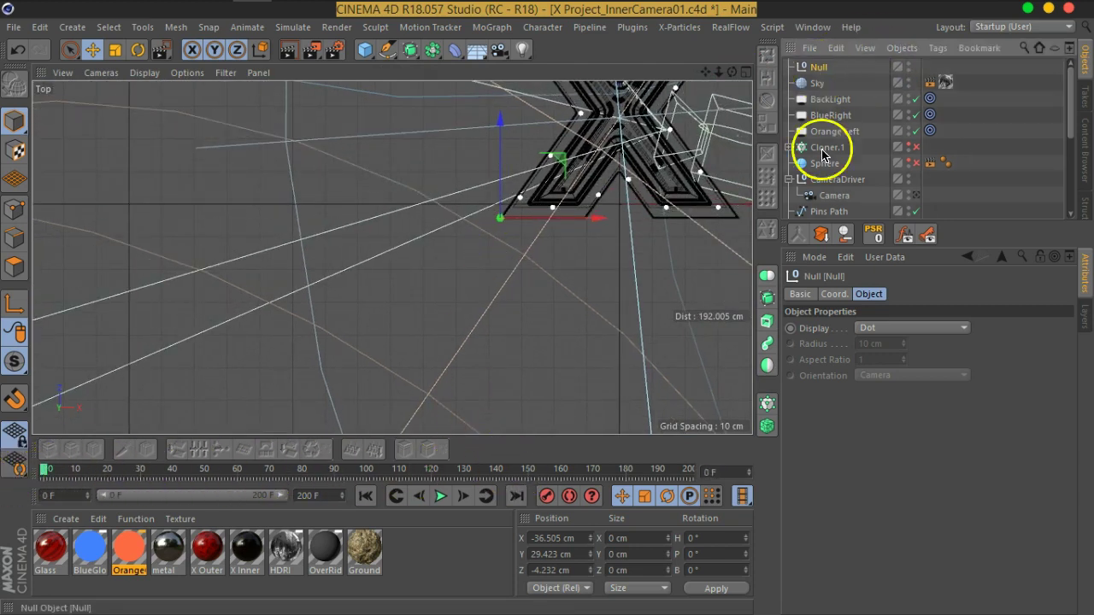
pyautogui.click(568, 496)
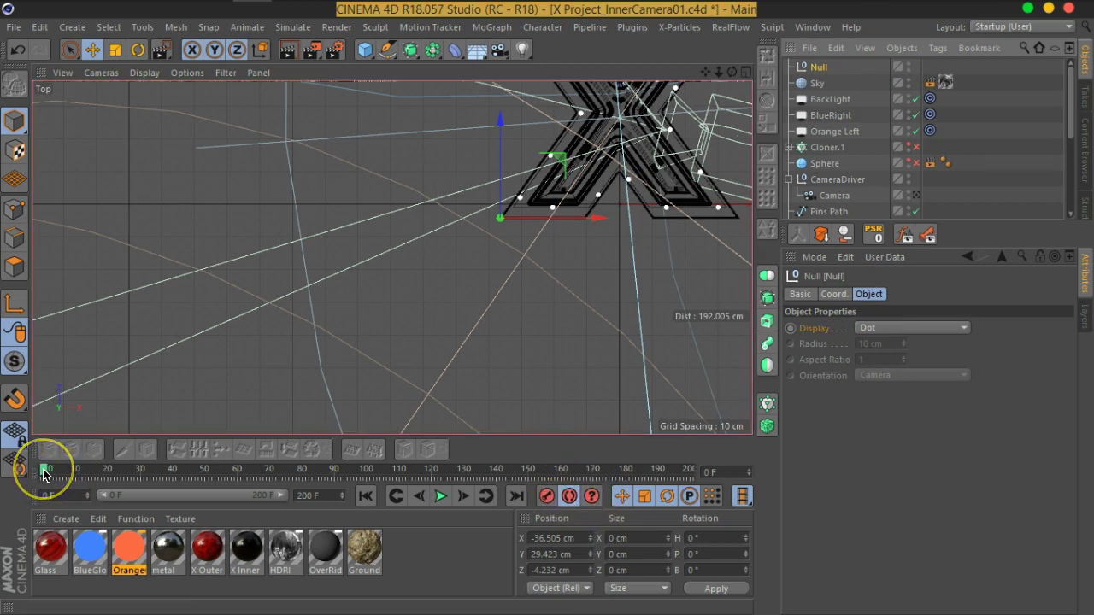
pyautogui.keyDown('alt'); pyautogui.moveTo(536, 231); pyautogui.dragTo(555, 211, button='middle'); pyautogui.keyUp('alt')
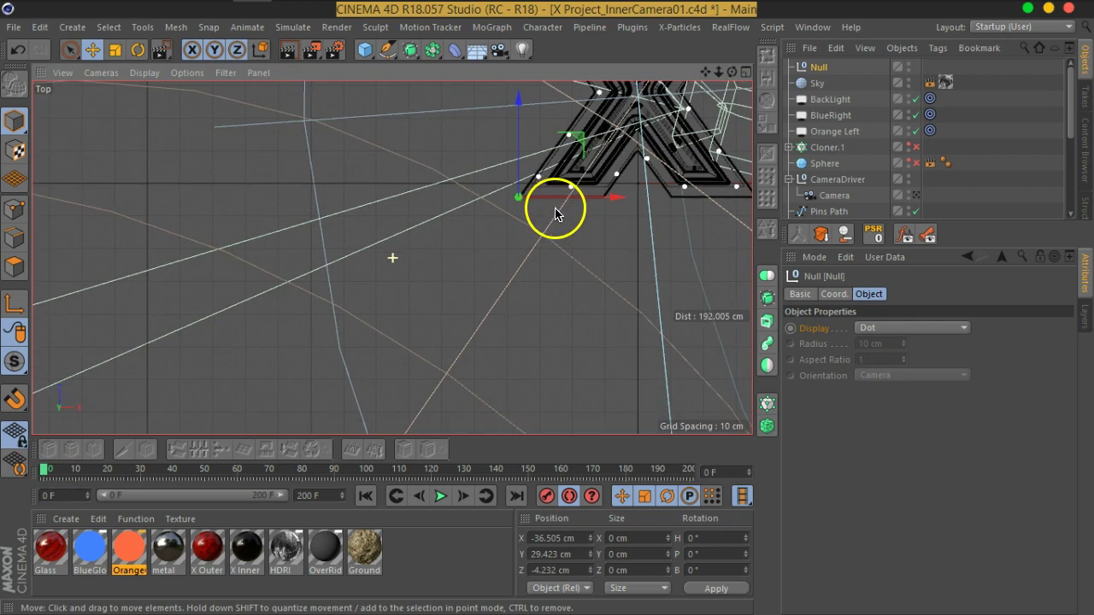
pyautogui.moveTo(584, 149); pyautogui.dragTo(245, 316)
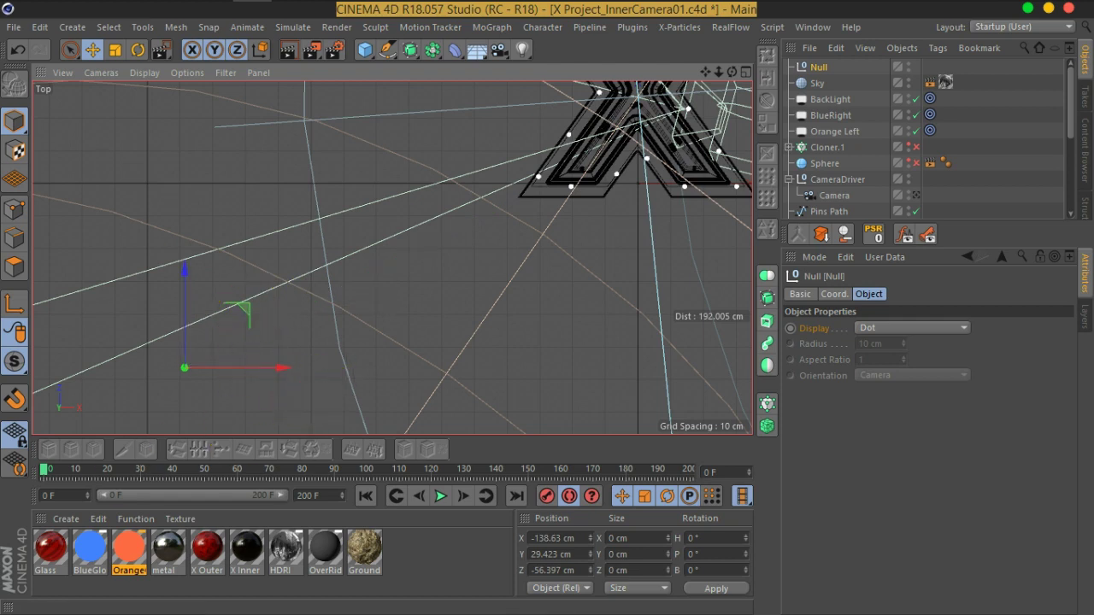
# Step: At frame 60, move the null back to the red base's outer corner, about X -37 cm and Z -4.5 cm
pyautogui.moveTo(42, 474); pyautogui.dragTo(237, 481)
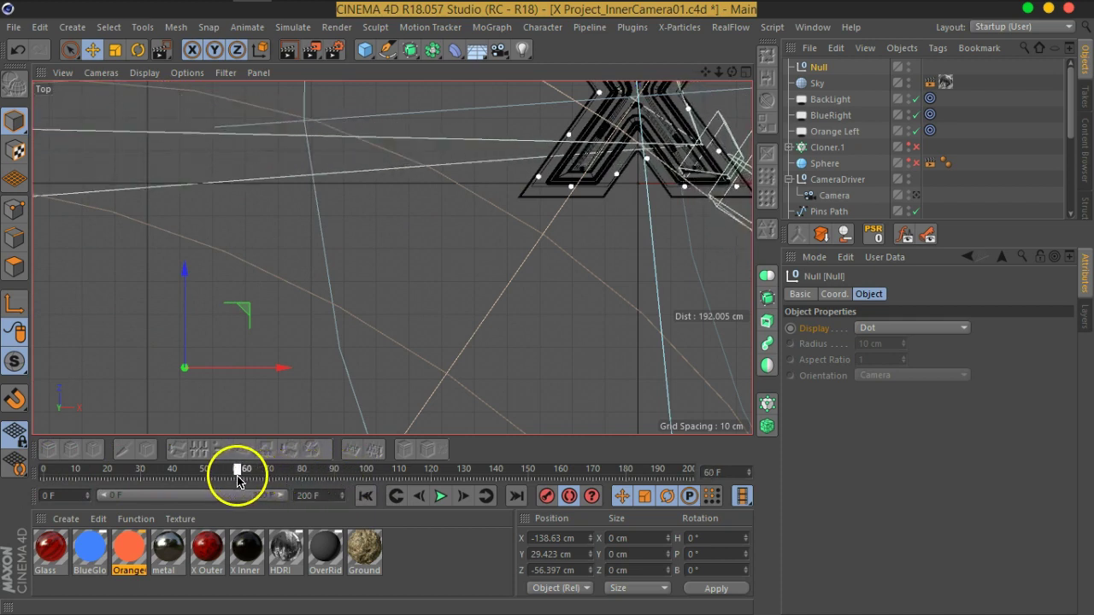
pyautogui.moveTo(239, 310); pyautogui.dragTo(575, 147)
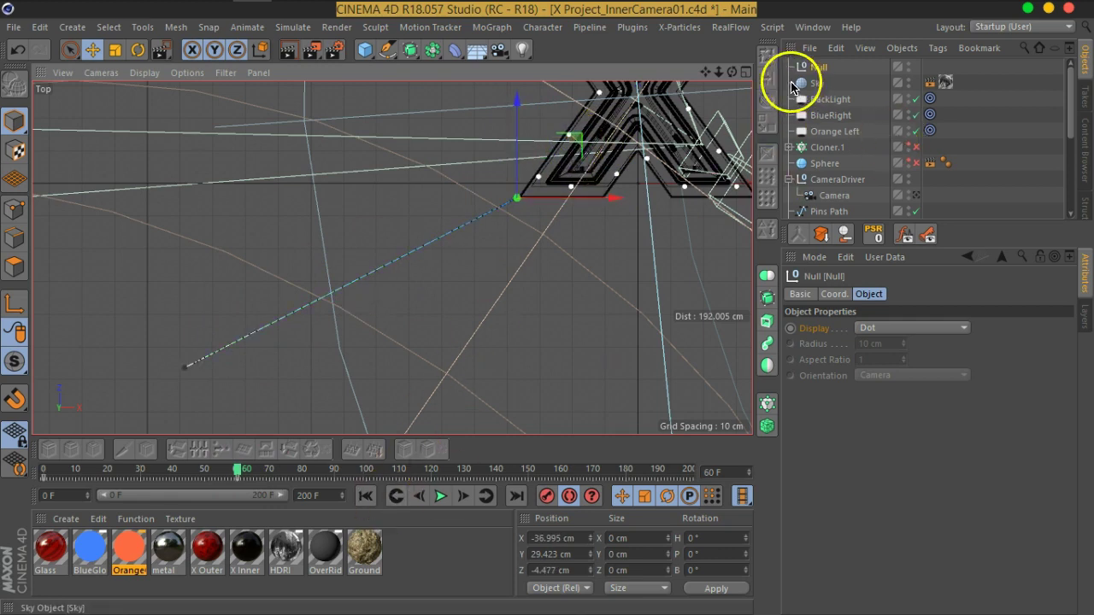
pyautogui.click(745, 72)
pyautogui.click(382, 72)
pyautogui.keyDown('alt'); pyautogui.moveTo(459, 290); pyautogui.dragTo(384, 335); pyautogui.keyUp('alt')
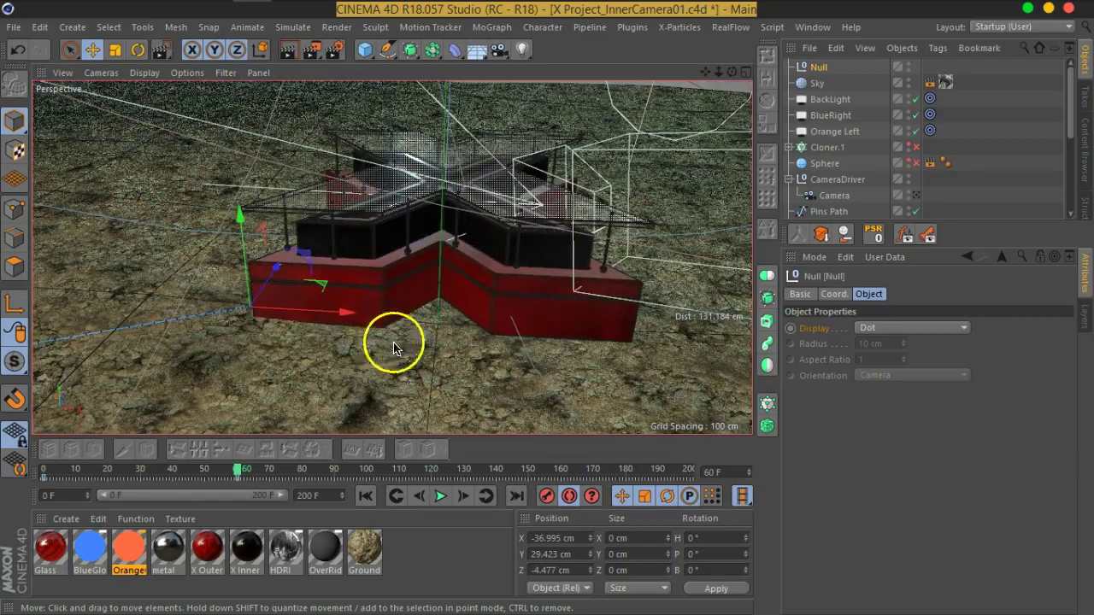
pyautogui.keyDown('alt'); pyautogui.moveTo(394, 342); pyautogui.dragTo(436, 317, button='middle'); pyautogui.keyUp('alt')
# Step: At frame 80, move the null up to the red base's top corner, about X -36.6 cm, Y 38.8 cm, Z -4.1 cm
pyautogui.moveTo(241, 473); pyautogui.dragTo(304, 480)
pyautogui.keyDown('alt'); pyautogui.moveTo(330, 391); pyautogui.dragTo(347, 334); pyautogui.keyUp('alt')
pyautogui.keyDown('alt'); pyautogui.moveTo(348, 334); pyautogui.dragTo(522, 321, button='right'); pyautogui.keyUp('alt')
pyautogui.moveTo(493, 325); pyautogui.dragTo(556, 94)
pyautogui.moveTo(567, 197)
pyautogui.keyDown('alt'); pyautogui.mouseDown()
pyautogui.moveTo(540, 188)
pyautogui.moveTo(471, 305)
pyautogui.moveTo(570, 209)
pyautogui.mouseUp(); pyautogui.keyUp('alt')
pyautogui.moveTo(433, 298); pyautogui.dragTo(448, 296)
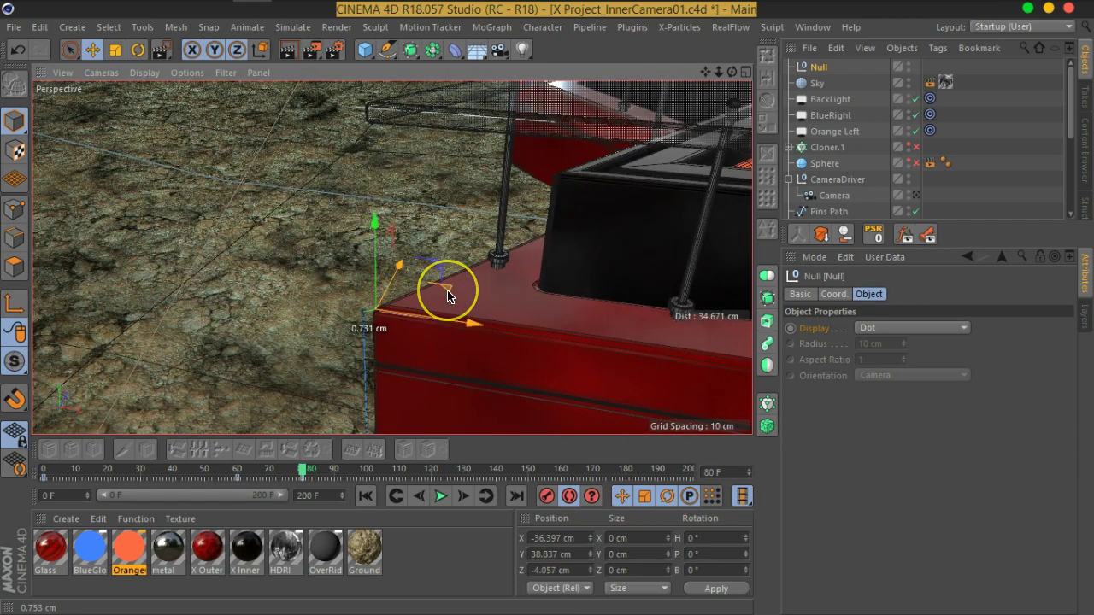
pyautogui.keyDown('alt'); pyautogui.moveTo(427, 359); pyautogui.dragTo(487, 261, button='middle'); pyautogui.keyUp('alt')
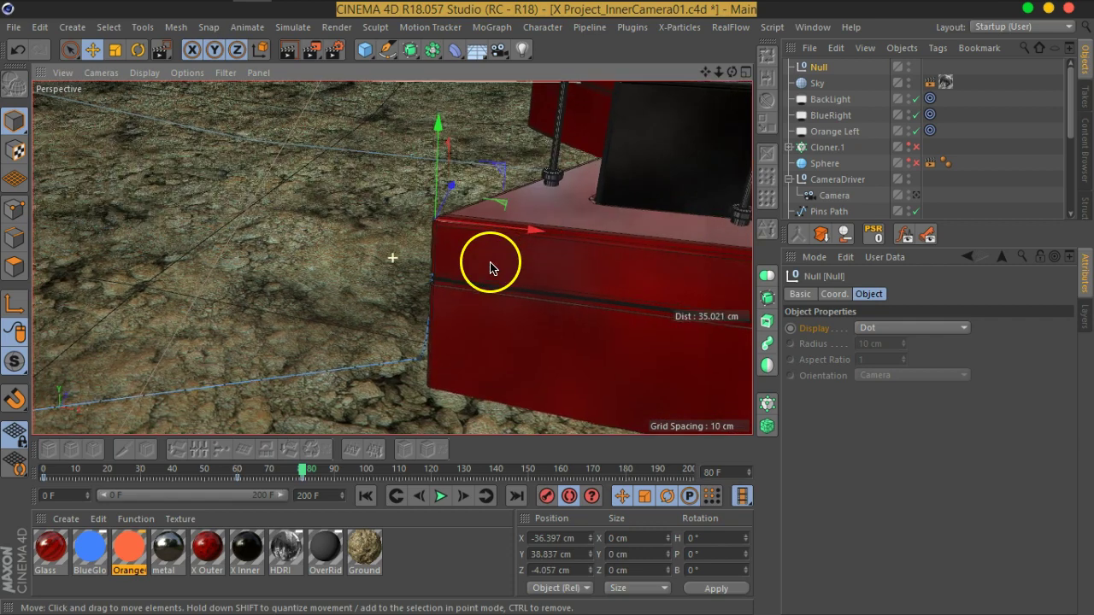
pyautogui.keyDown('alt'); pyautogui.moveTo(490, 204); pyautogui.dragTo(495, 295); pyautogui.keyUp('alt')
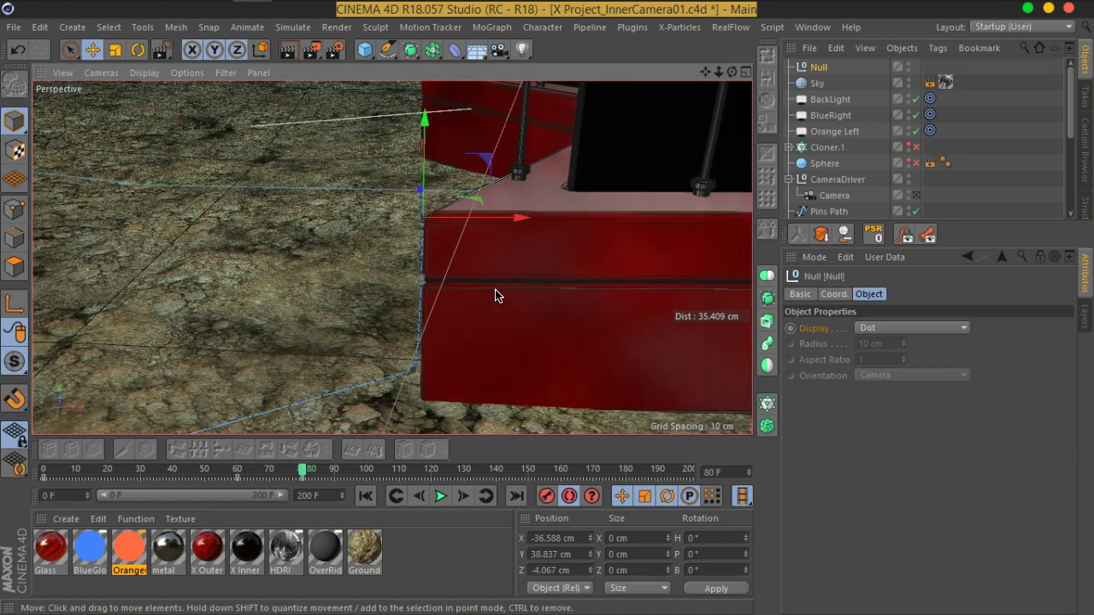
# Step: At frame 90, move the null to the foot of the black wall's corner, about X -27.8 cm, Y 39.35 cm, Z 0.66 cm
pyautogui.moveTo(305, 474); pyautogui.dragTo(339, 480)
pyautogui.keyDown('alt'); pyautogui.moveTo(476, 272); pyautogui.dragTo(427, 311); pyautogui.keyUp('alt')
pyautogui.keyDown('alt'); pyautogui.moveTo(437, 260); pyautogui.dragTo(566, 227); pyautogui.keyUp('alt')
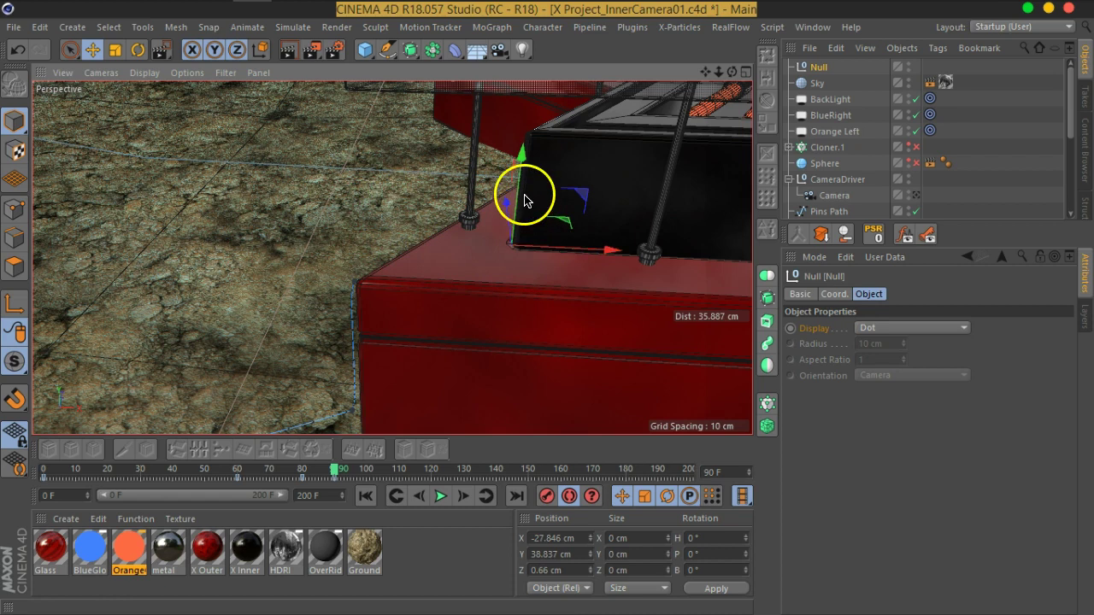
pyautogui.moveTo(520, 193); pyautogui.dragTo(519, 186)
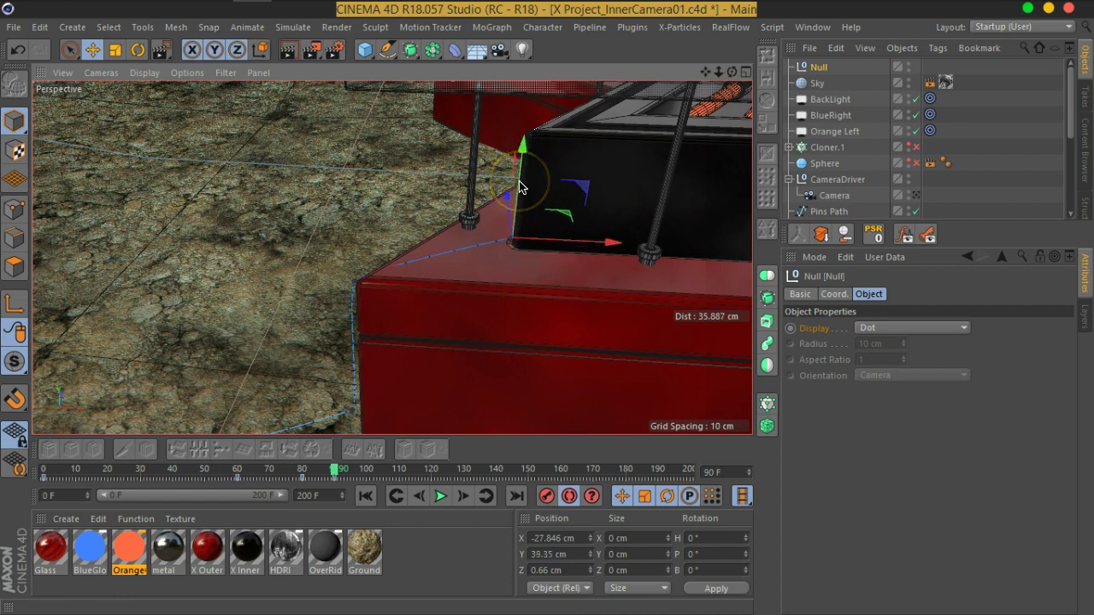
# Step: Select the null's frame 80 path key at the red base's top corner and raise it slightly
pyautogui.click(355, 285)
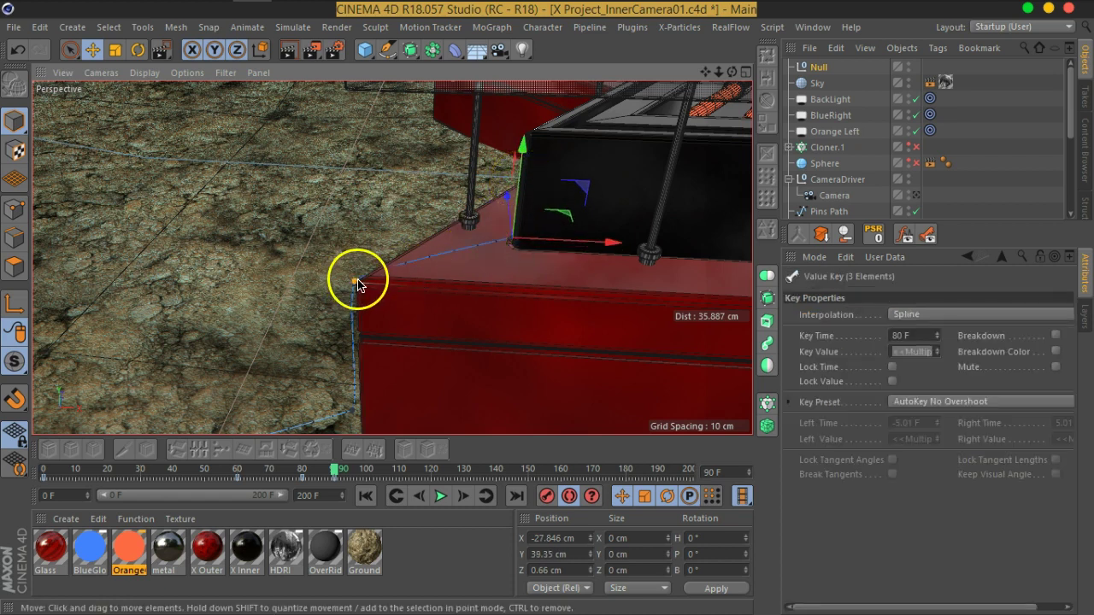
pyautogui.keyDown('alt'); pyautogui.moveTo(345, 278); pyautogui.dragTo(406, 302); pyautogui.keyUp('alt')
pyautogui.moveTo(466, 328); pyautogui.dragTo(466, 323)
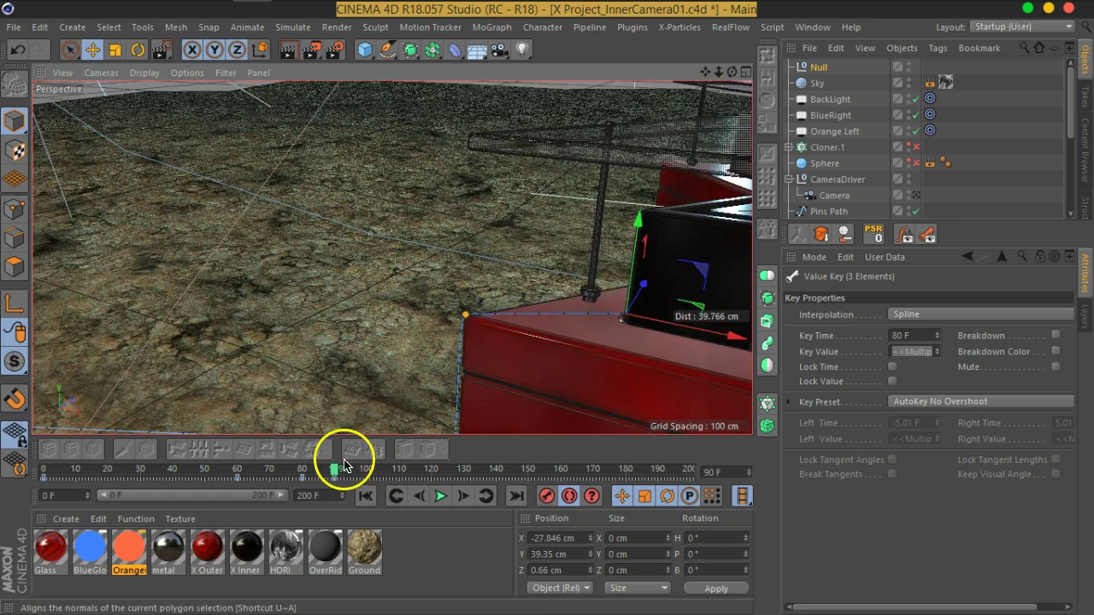
# Step: Play the null's animation from frame 0, return to the start and save the scene
pyautogui.moveTo(335, 465); pyautogui.dragTo(45, 470)
pyautogui.moveTo(642, 335); pyautogui.dragTo(564, 303)
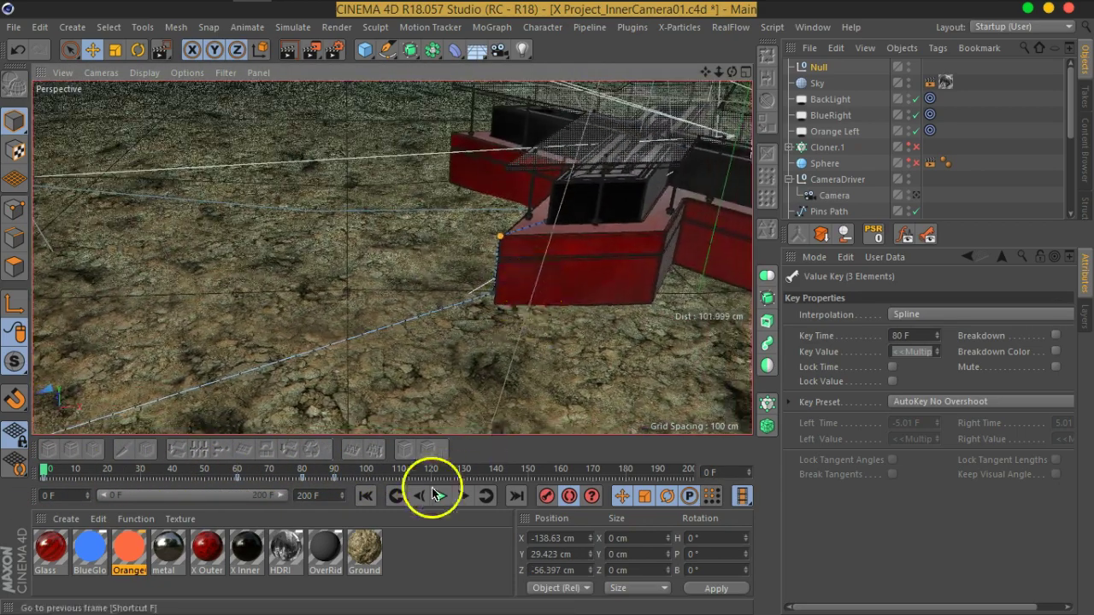
pyautogui.click(441, 497)
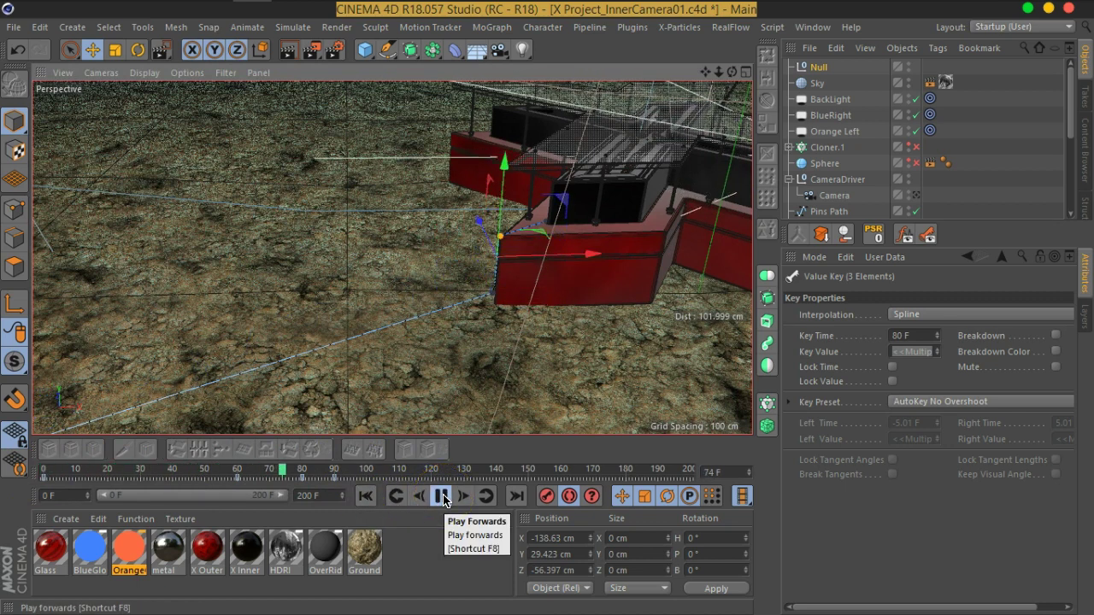
pyautogui.click(443, 501)
pyautogui.click(365, 496)
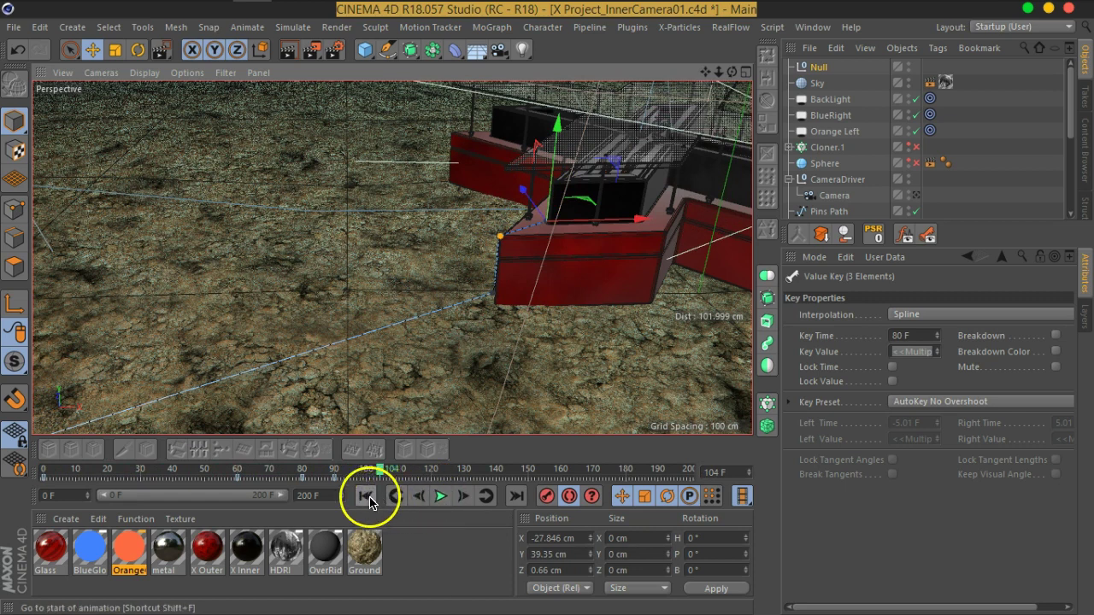
pyautogui.hotkey('ctrl', 's')
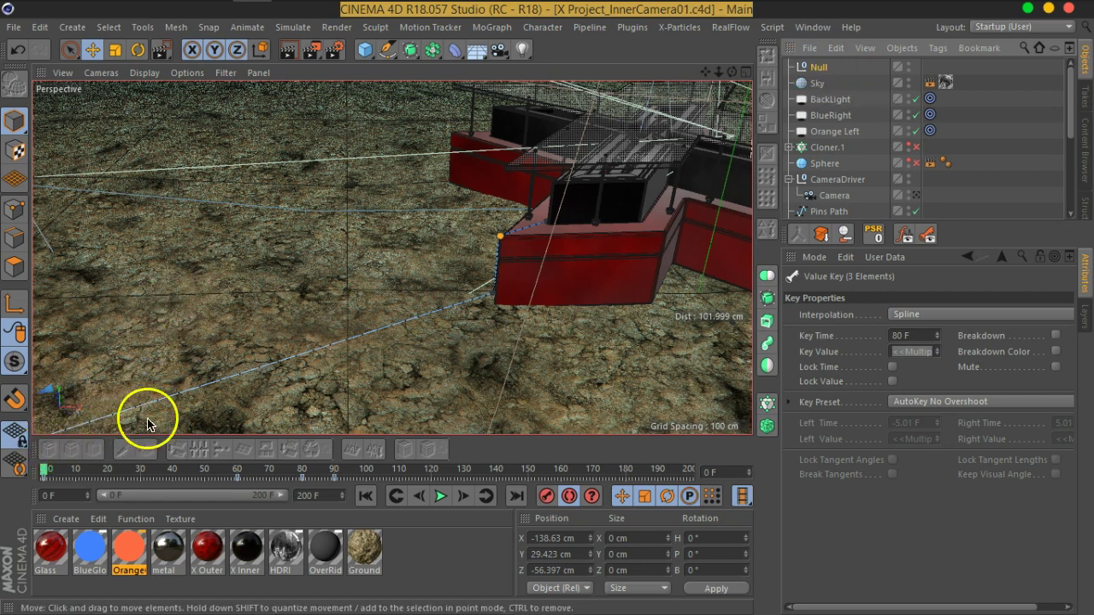
# Step: Turn off automatic keyframing and rename the animated null Lightining Anim
pyautogui.click(569, 497)
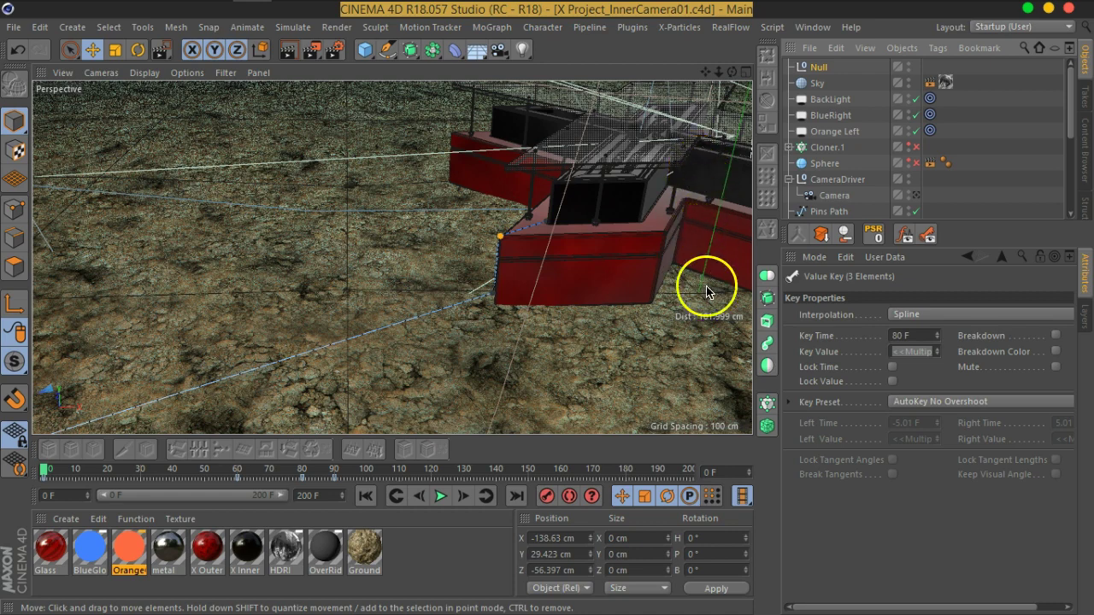
pyautogui.keyDown('alt'); pyautogui.moveTo(640, 195); pyautogui.dragTo(507, 230, button='middle'); pyautogui.keyUp('alt')
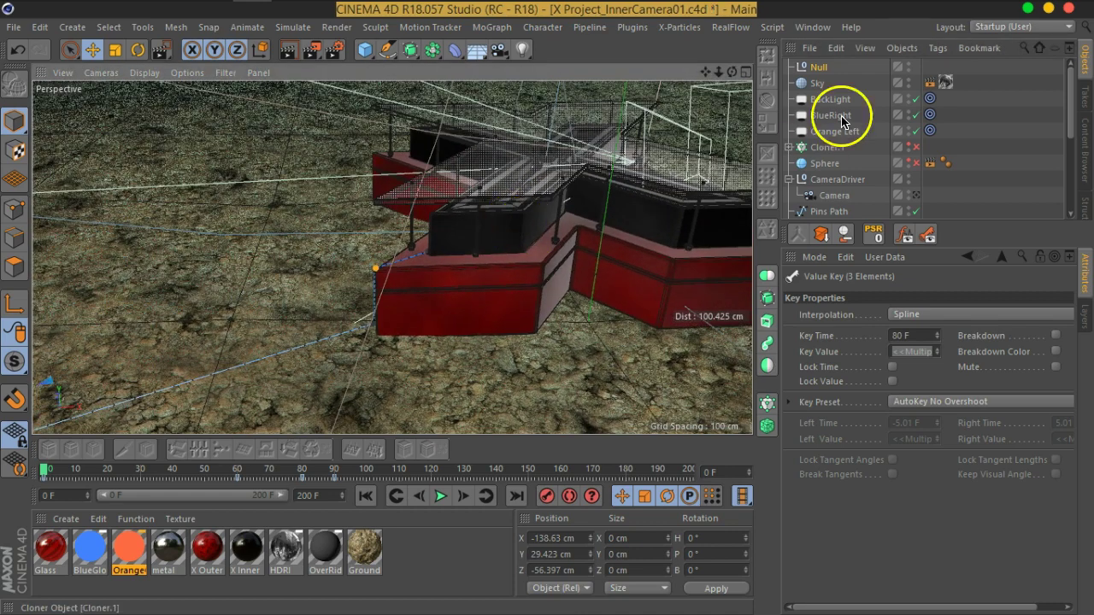
pyautogui.doubleClick(818, 68)
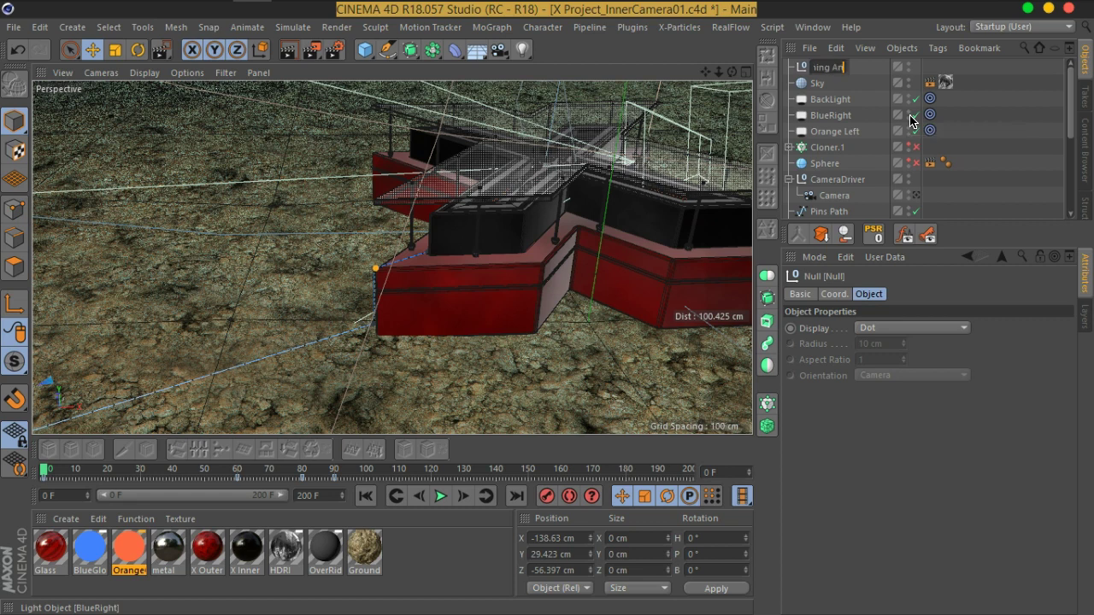
pyautogui.press('Return')
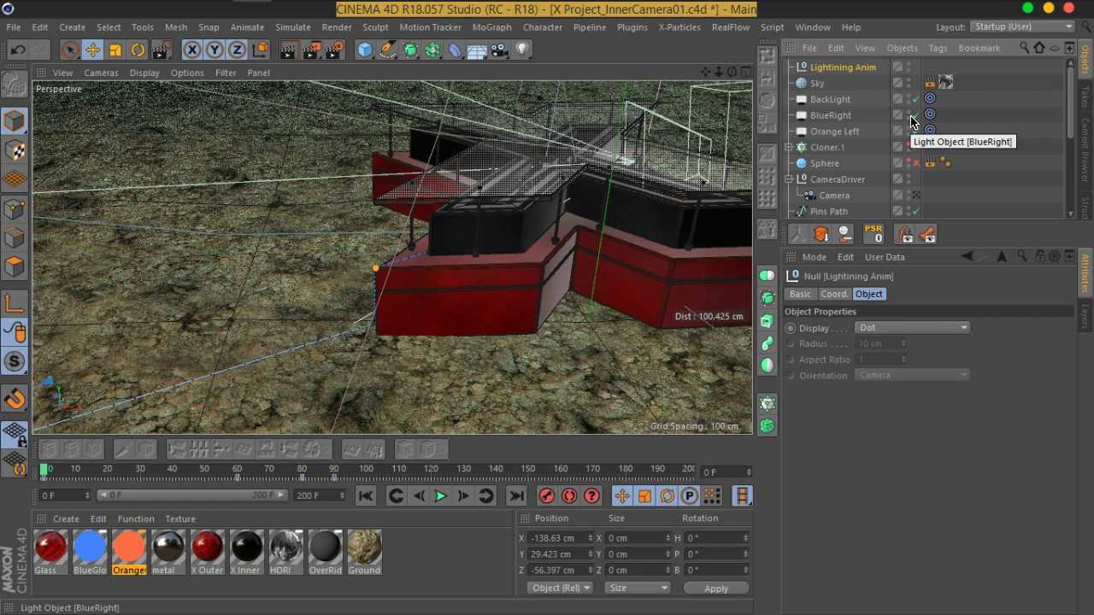
# Step: Add an External Compositing tag to the Lightining Anim null
pyautogui.rightClick(846, 68)
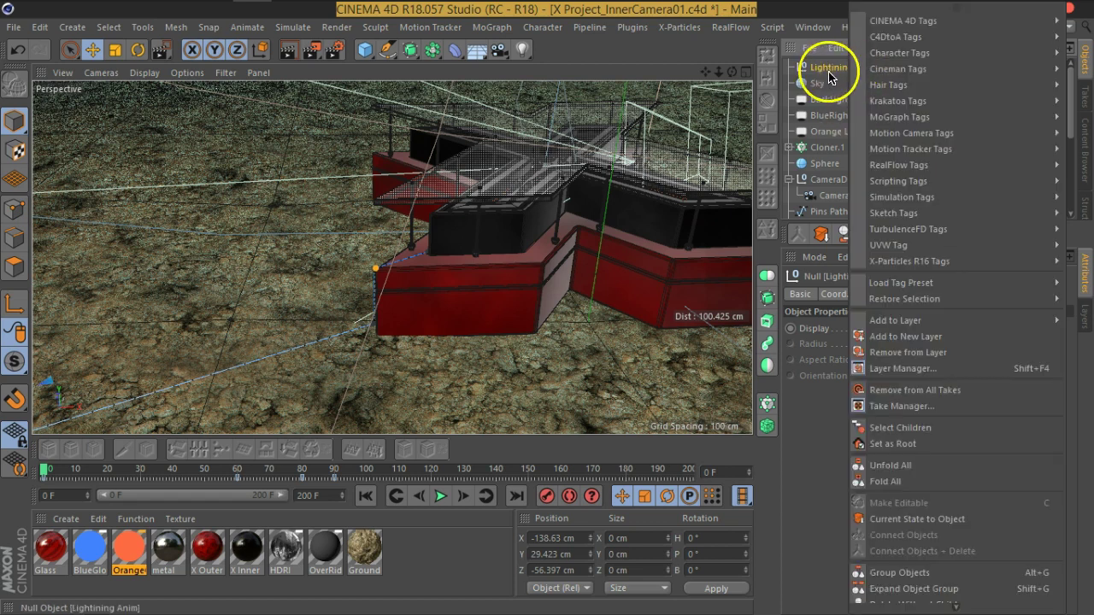
pyautogui.moveTo(879, 20)
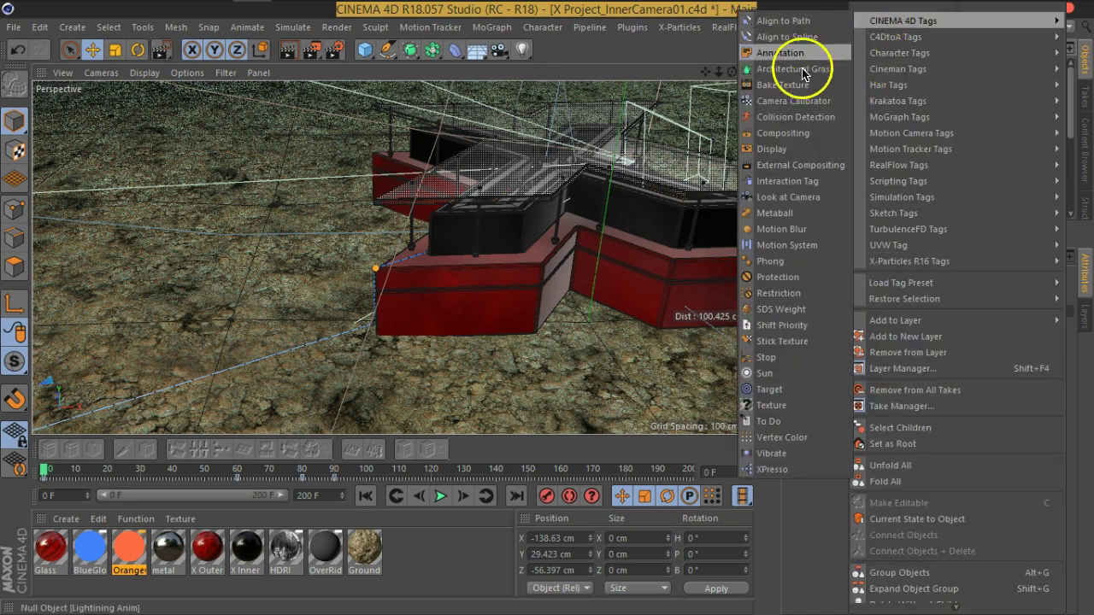
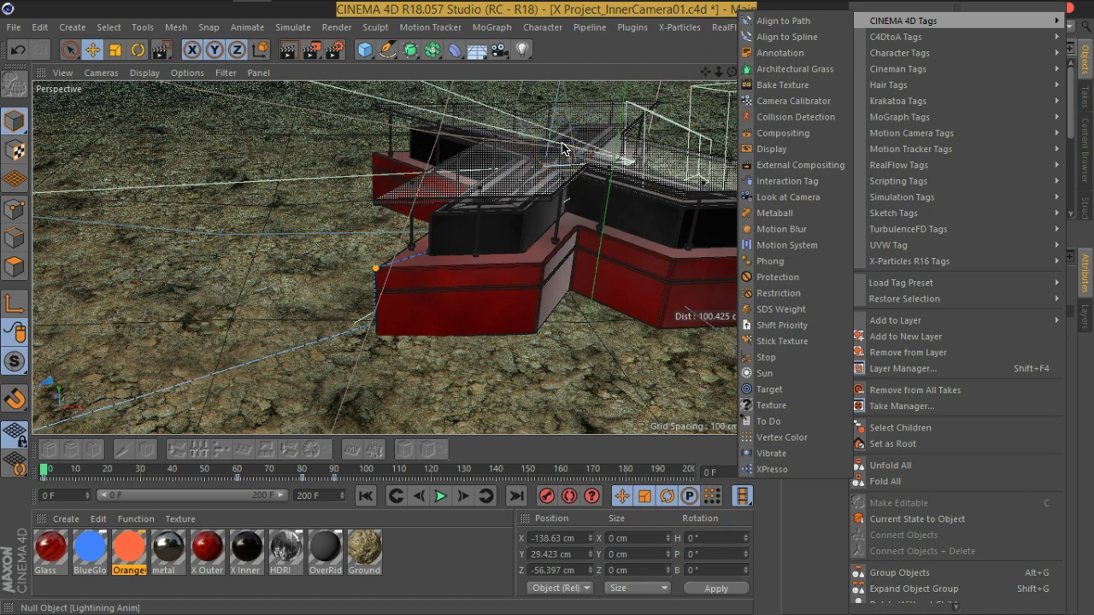
pyautogui.click(794, 165)
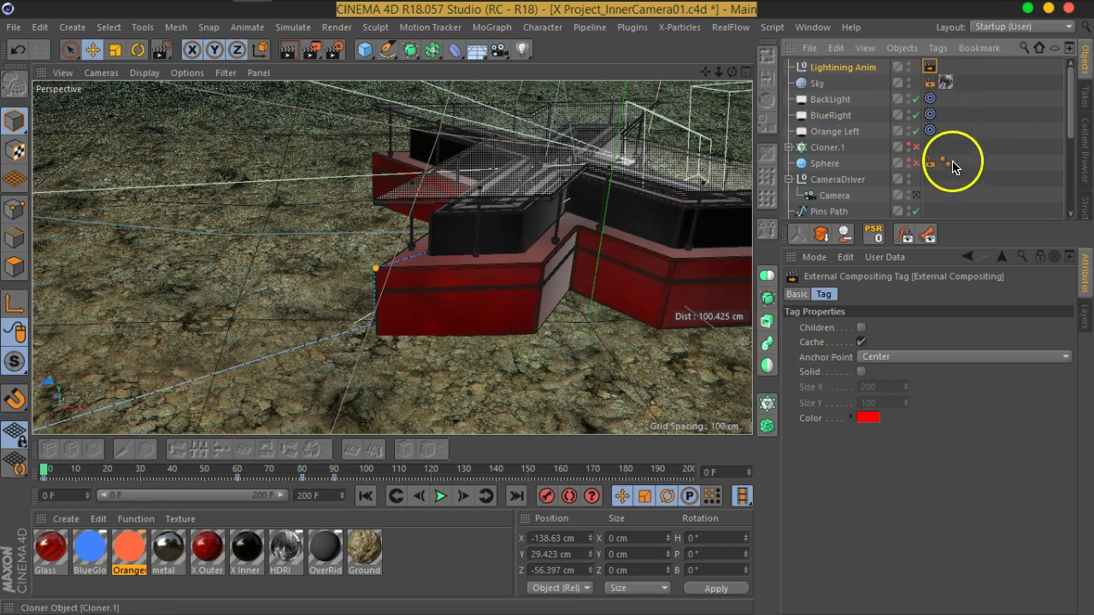
# Step: Collapse the X Outer group and add a Compositing tag to it
pyautogui.moveTo(958, 222); pyautogui.dragTo(958, 248)
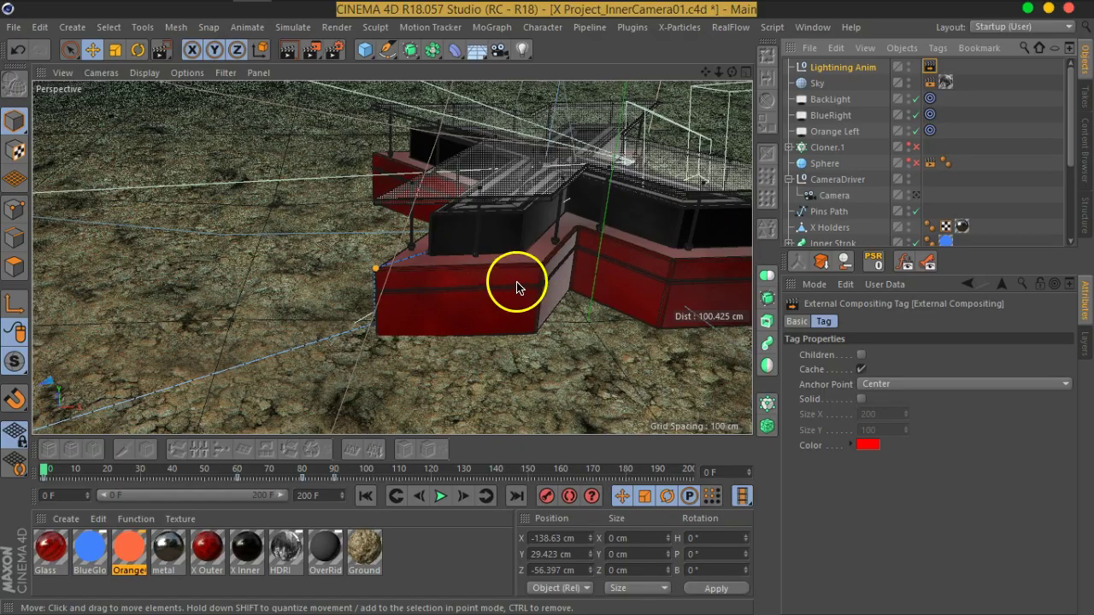
pyautogui.keyDown('alt'); pyautogui.moveTo(643, 297); pyautogui.dragTo(549, 288); pyautogui.keyUp('alt')
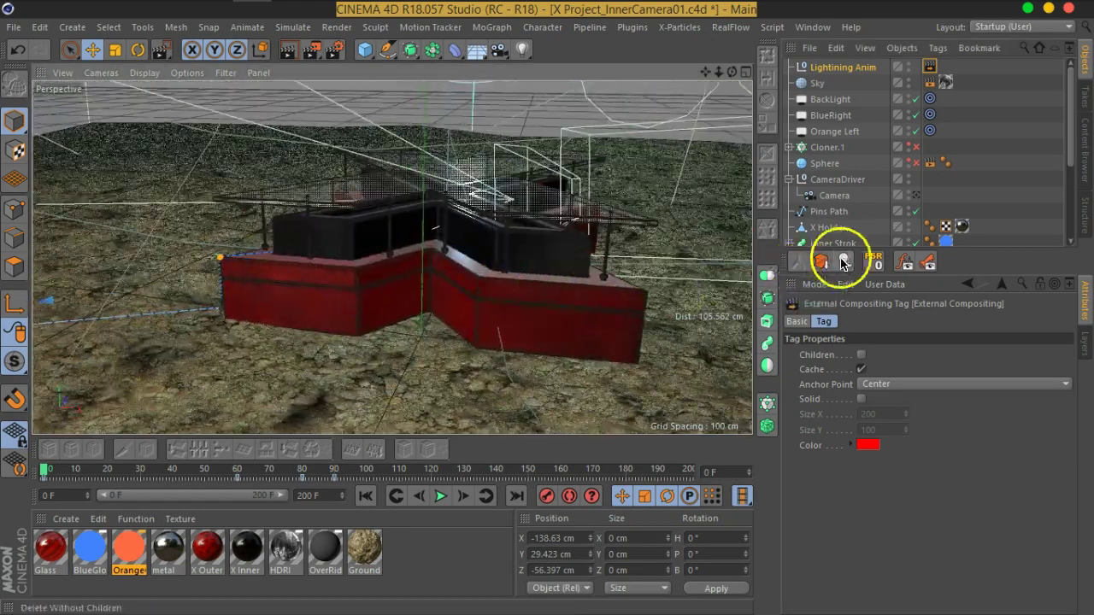
pyautogui.moveTo(843, 246); pyautogui.dragTo(825, 406)
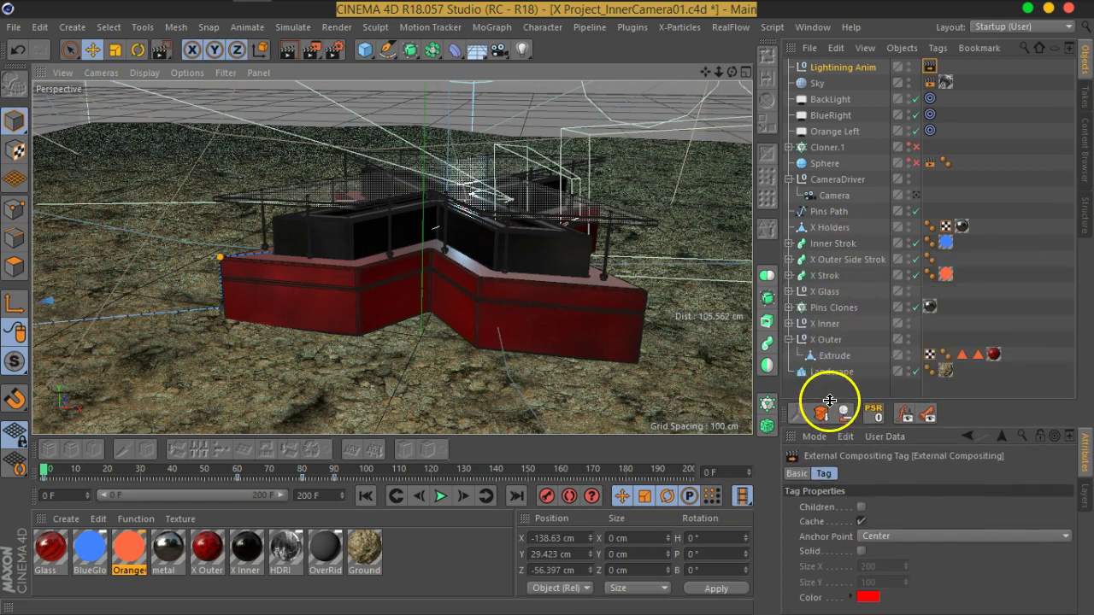
pyautogui.click(788, 339)
pyautogui.click(831, 346)
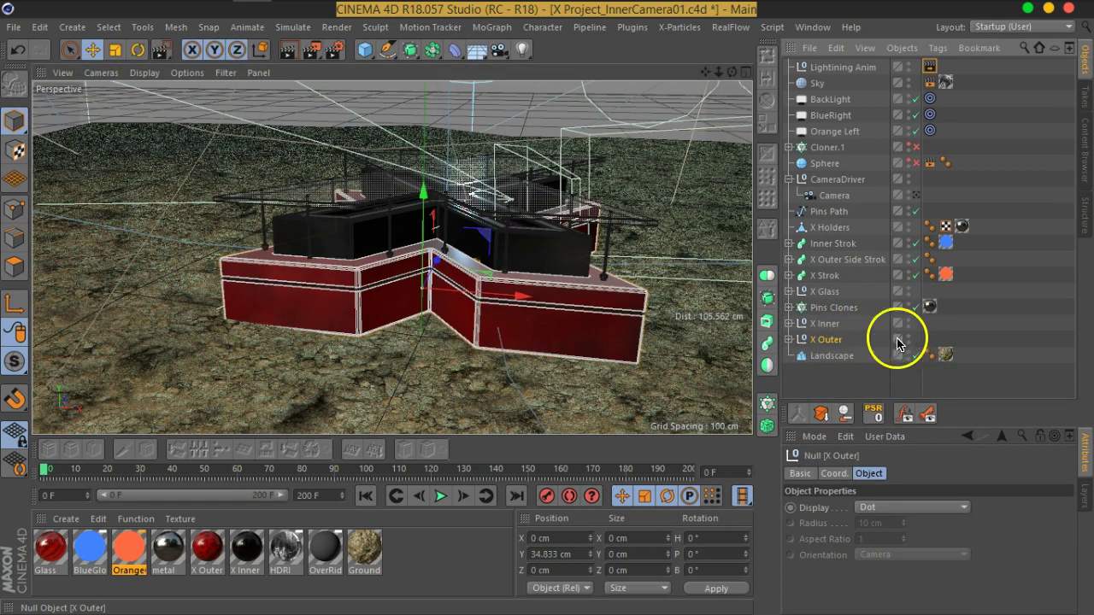
pyautogui.rightClick(836, 346)
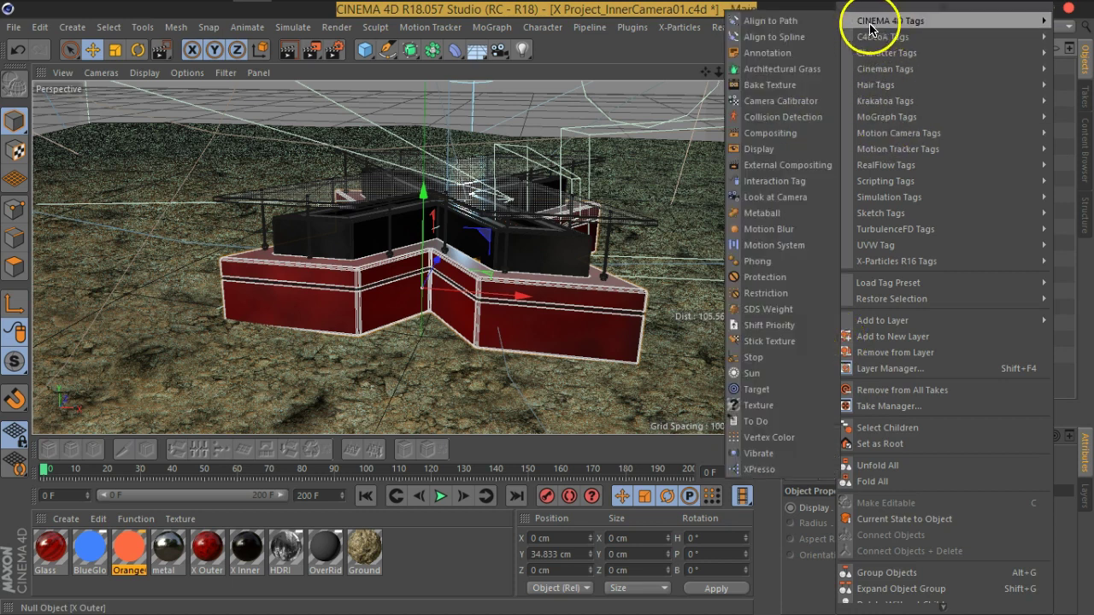
pyautogui.click(770, 134)
# Step: Enable object buffer 12 in the X Outer group's Compositing tag
pyautogui.moveTo(950, 403); pyautogui.dragTo(947, 319)
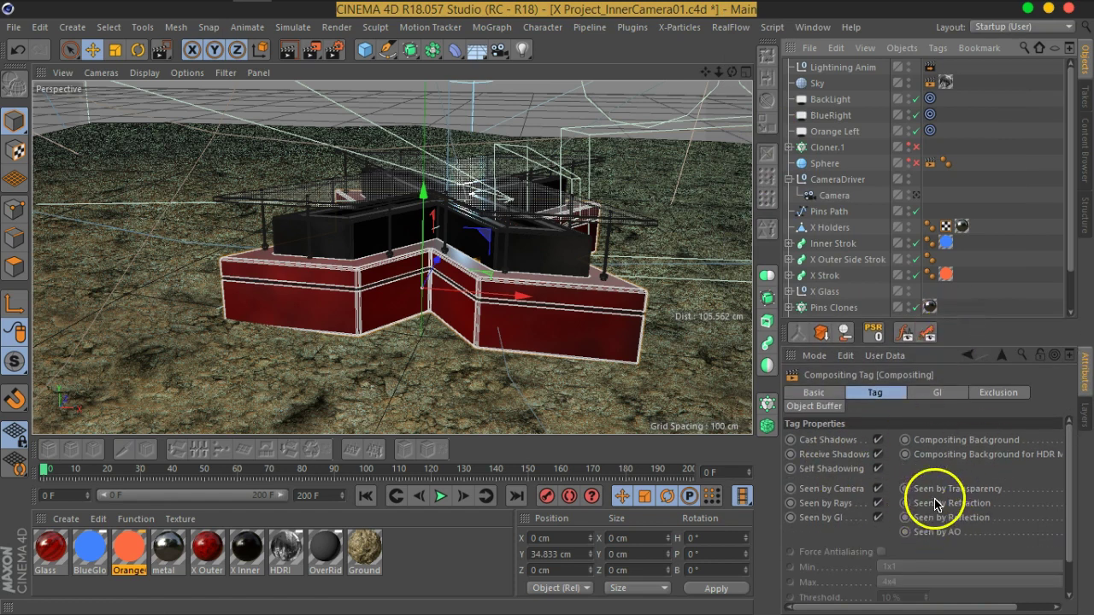
pyautogui.click(816, 407)
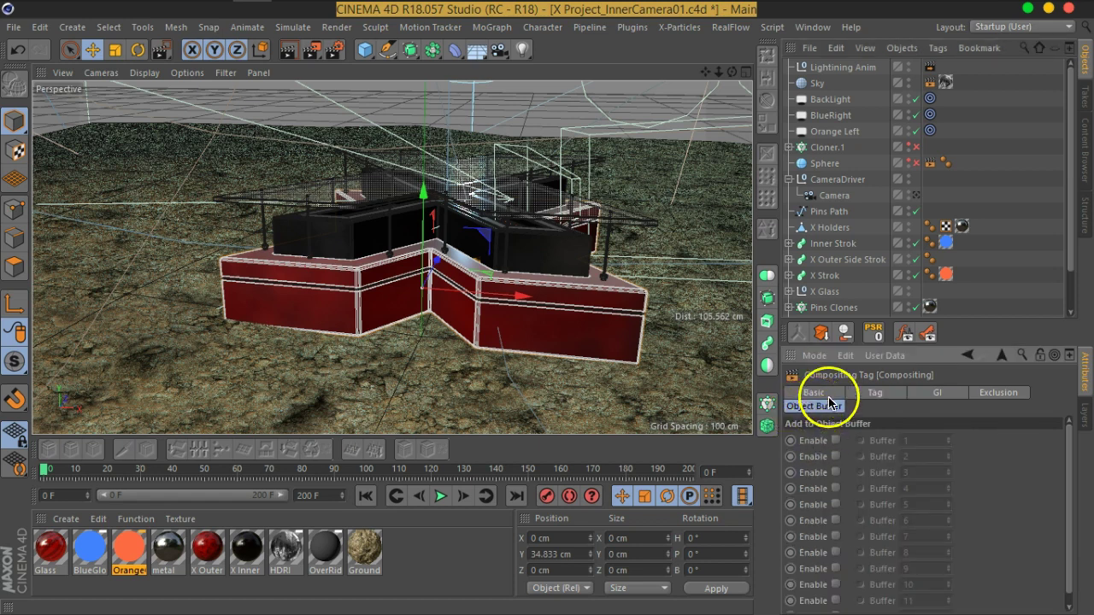
pyautogui.scroll(-2, 974, 273)
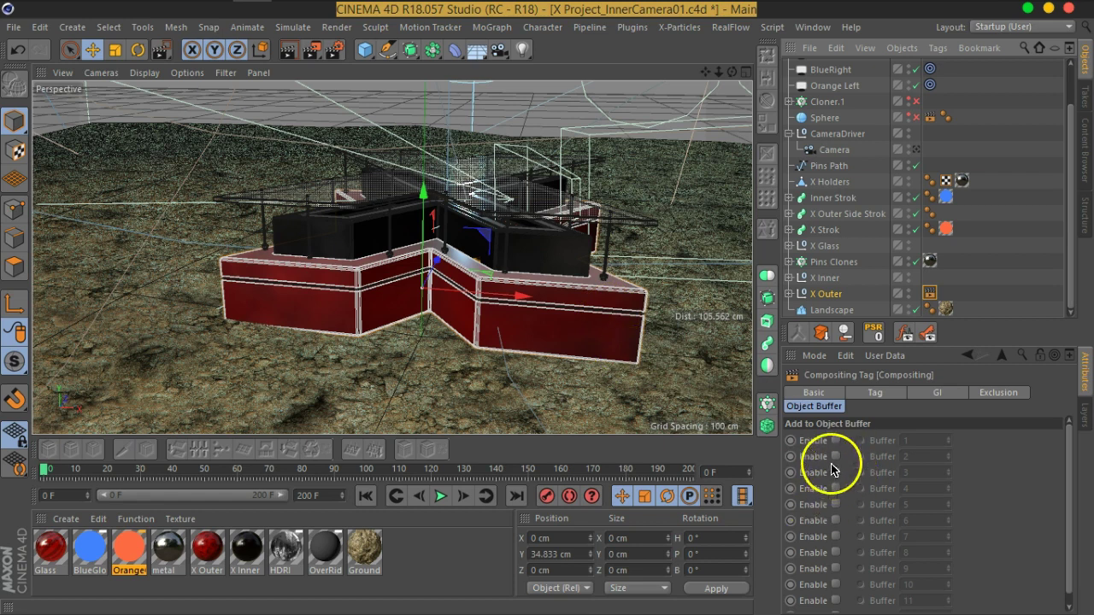
pyautogui.click(812, 441)
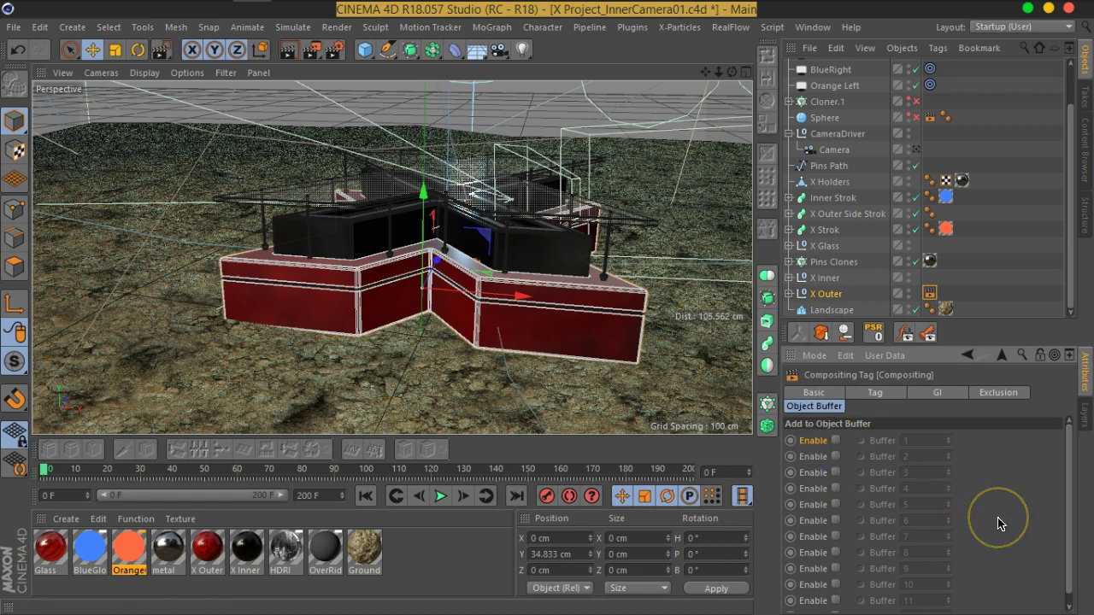
pyautogui.scroll(-1, 997, 523)
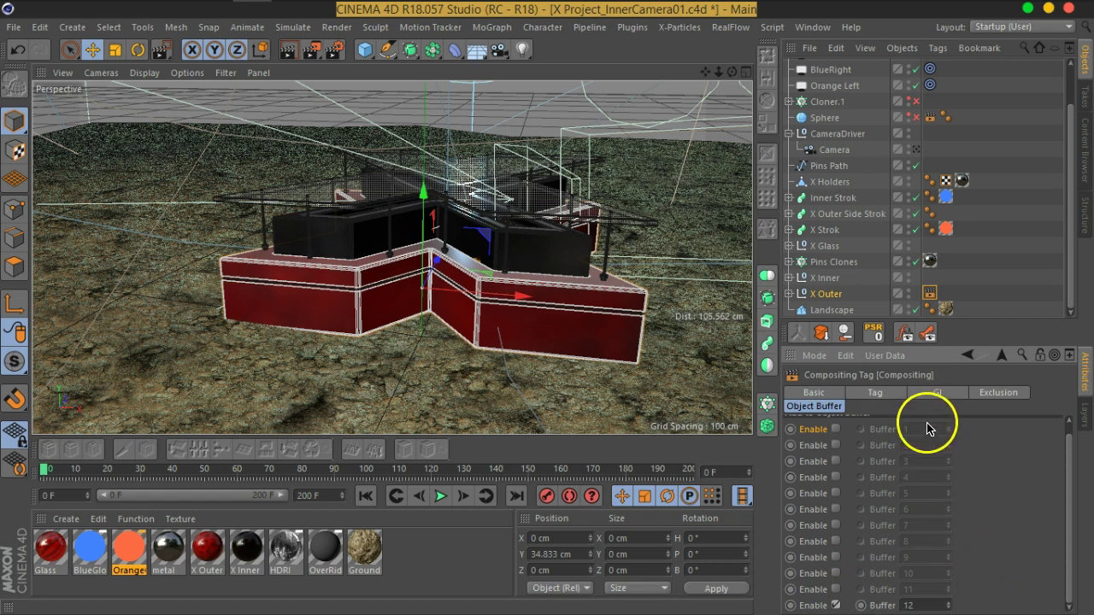
# Step: Copy X Outer's Compositing tag onto X Inner and assign the copy object buffer 11 instead of 12
pyautogui.click(829, 279)
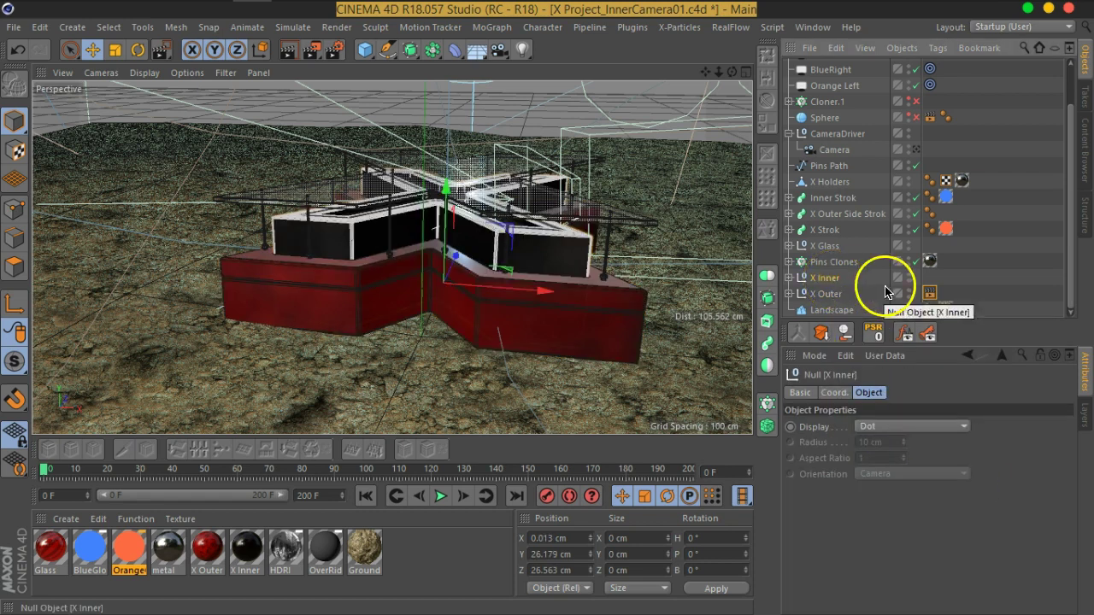
pyautogui.keyDown('ctrl'); pyautogui.moveTo(930, 293); pyautogui.dragTo(927, 278); pyautogui.keyUp('ctrl')
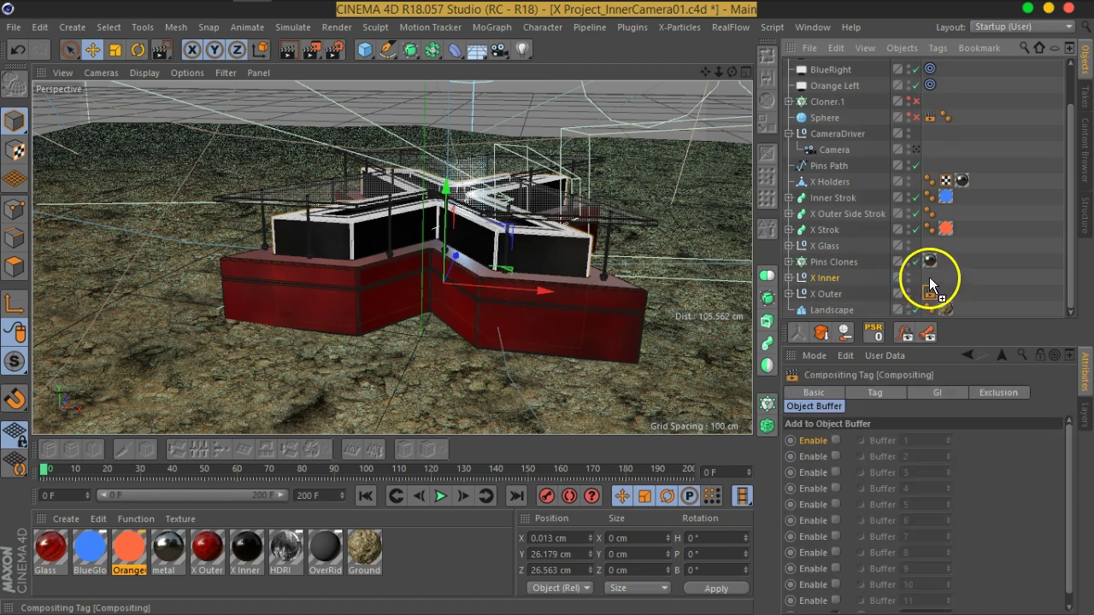
pyautogui.scroll(-1, 956, 588)
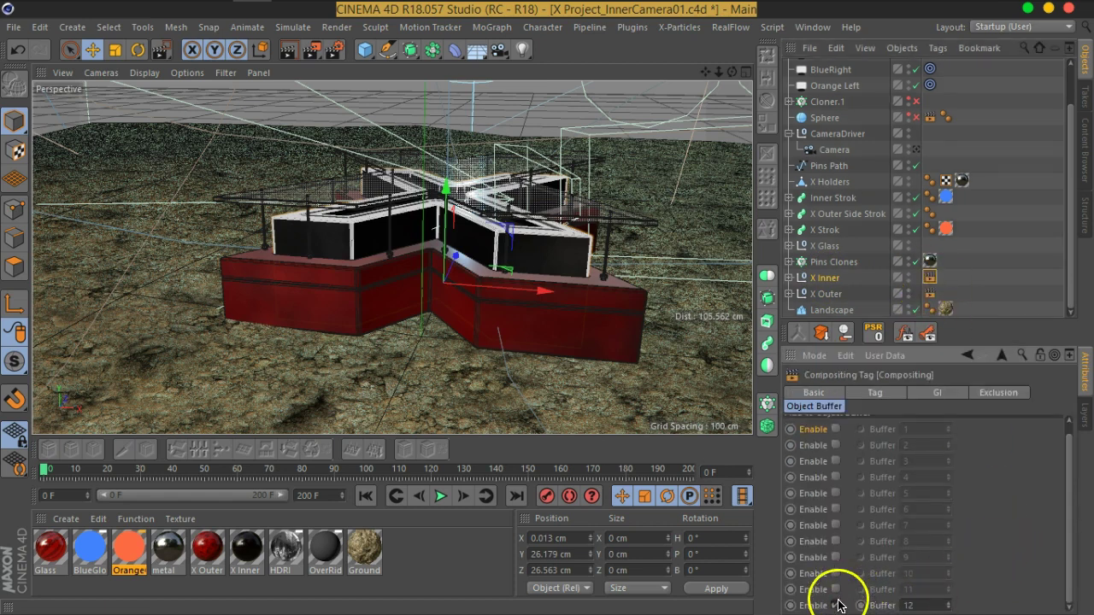
pyautogui.click(837, 605)
pyautogui.click(835, 590)
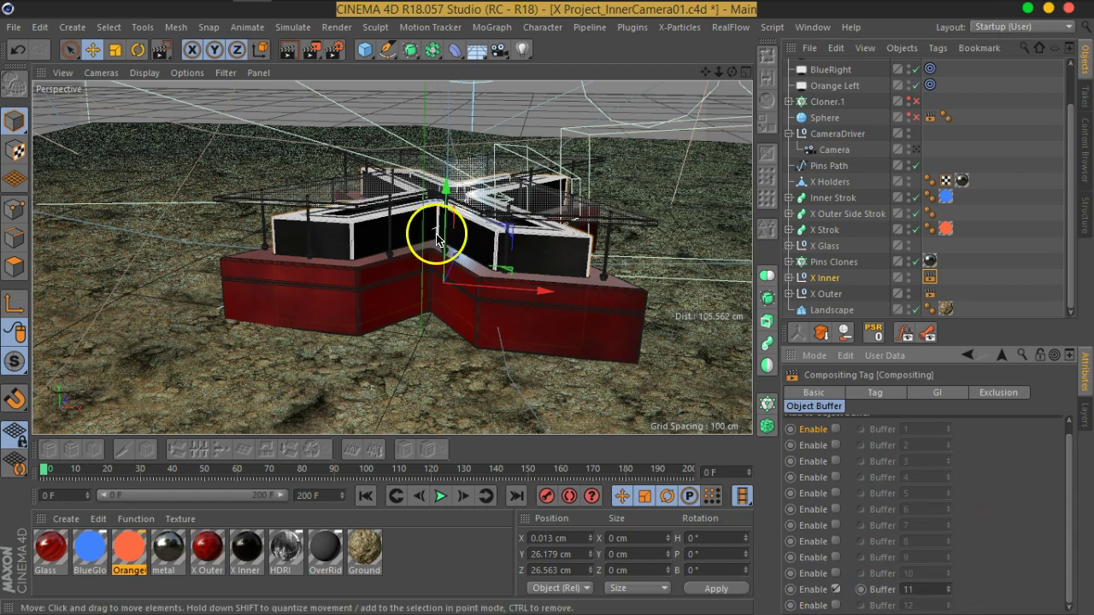
# Step: Inspect the orange tubes inside the building and toggle the Inner Strok, X Outer Side Strok and X Strok sweeps to identify them
pyautogui.keyDown('alt'); pyautogui.moveTo(476, 193); pyautogui.dragTo(566, 270); pyautogui.keyUp('alt')
pyautogui.scroll(3, 522, 271)
pyautogui.scroll(10, 527, 282)
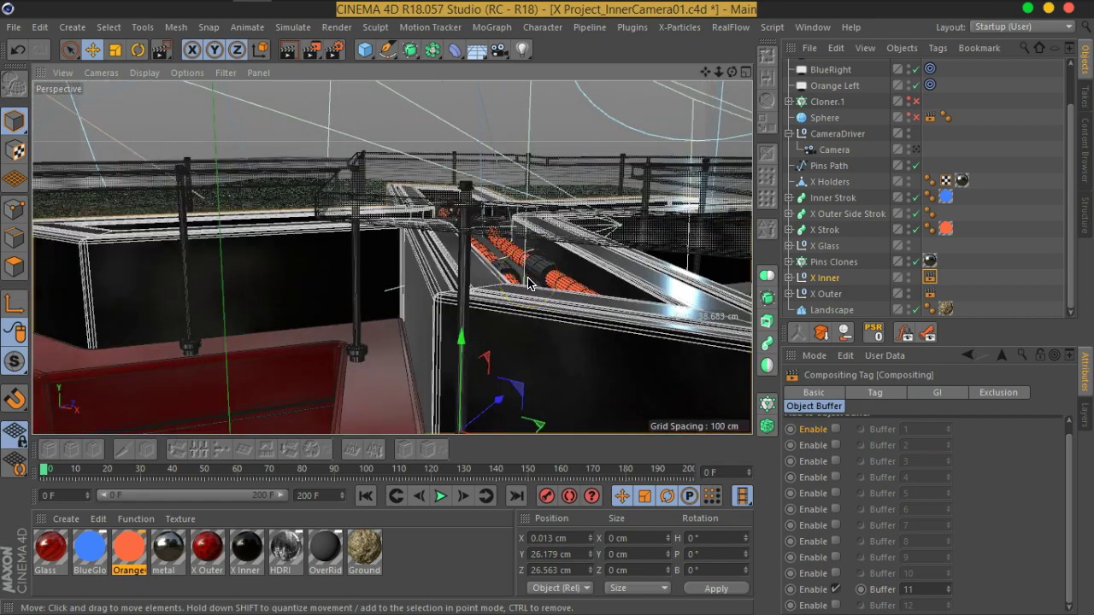
pyautogui.keyDown('alt'); pyautogui.moveTo(512, 276); pyautogui.dragTo(510, 281); pyautogui.keyUp('alt')
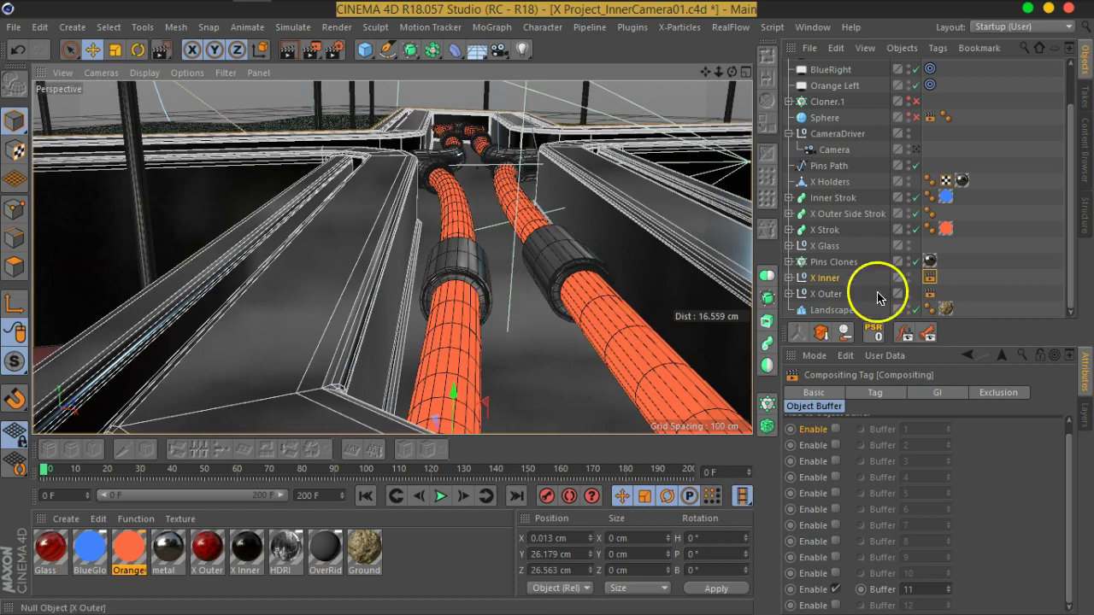
pyautogui.click(825, 199)
pyautogui.click(917, 198)
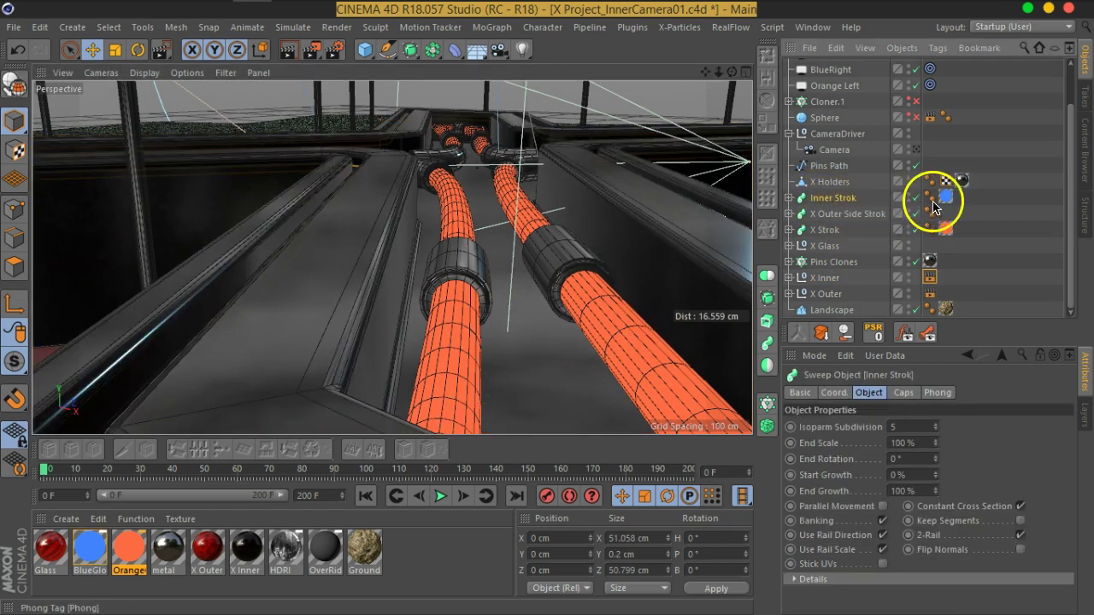
pyautogui.click(853, 216)
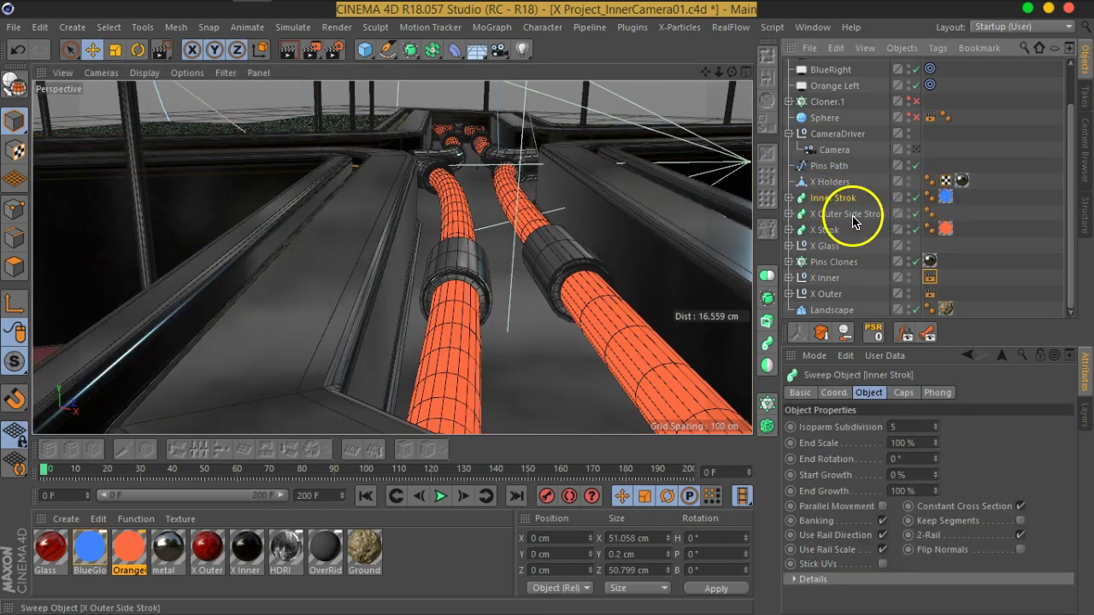
pyautogui.click(913, 220)
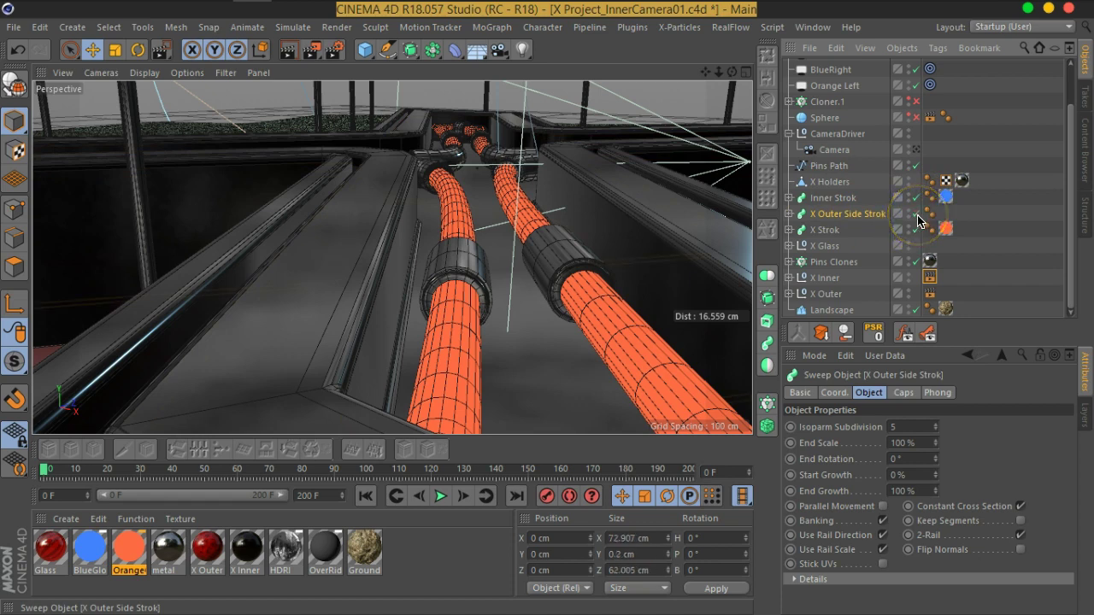
pyautogui.click(822, 231)
pyautogui.click(916, 229)
pyautogui.click(916, 229)
# Step: Add a Compositing tag to the X Strok sweep and enable object buffer 10
pyautogui.rightClick(825, 238)
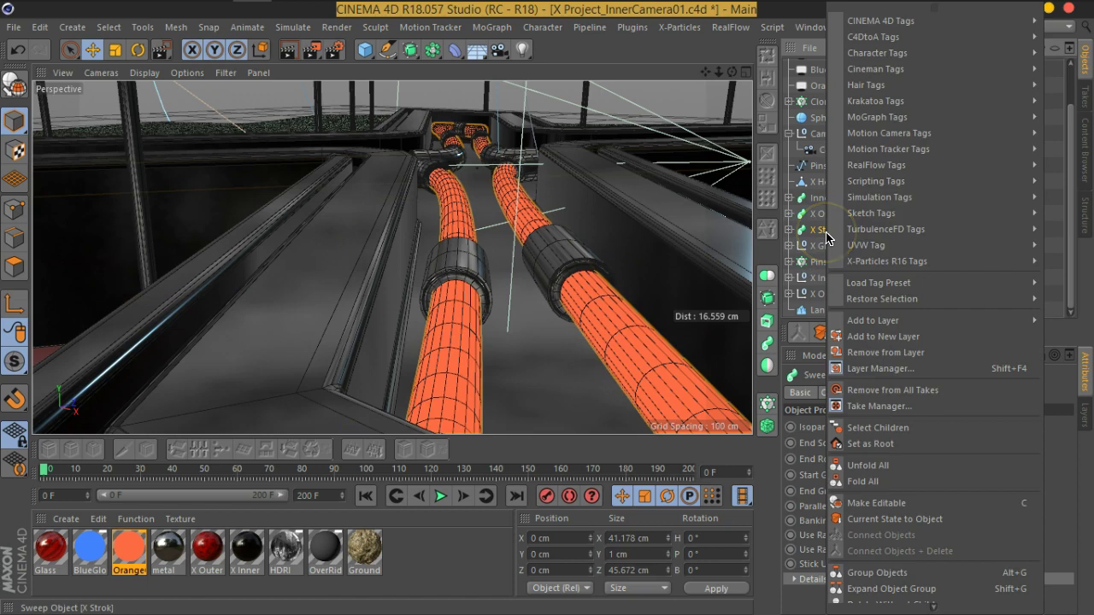
pyautogui.moveTo(933, 21)
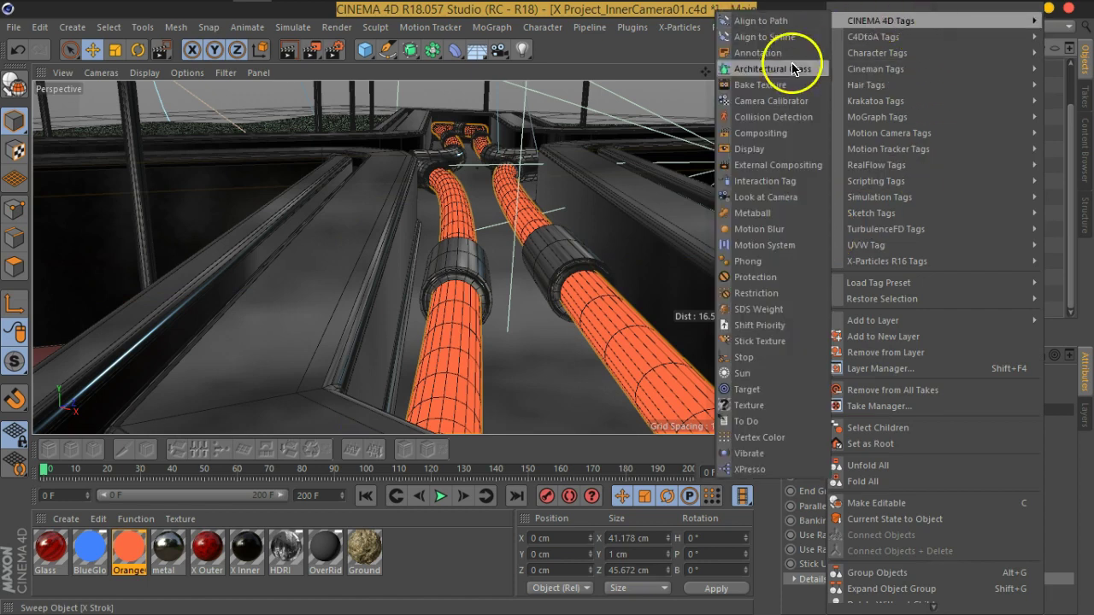
pyautogui.click(762, 133)
pyautogui.click(813, 406)
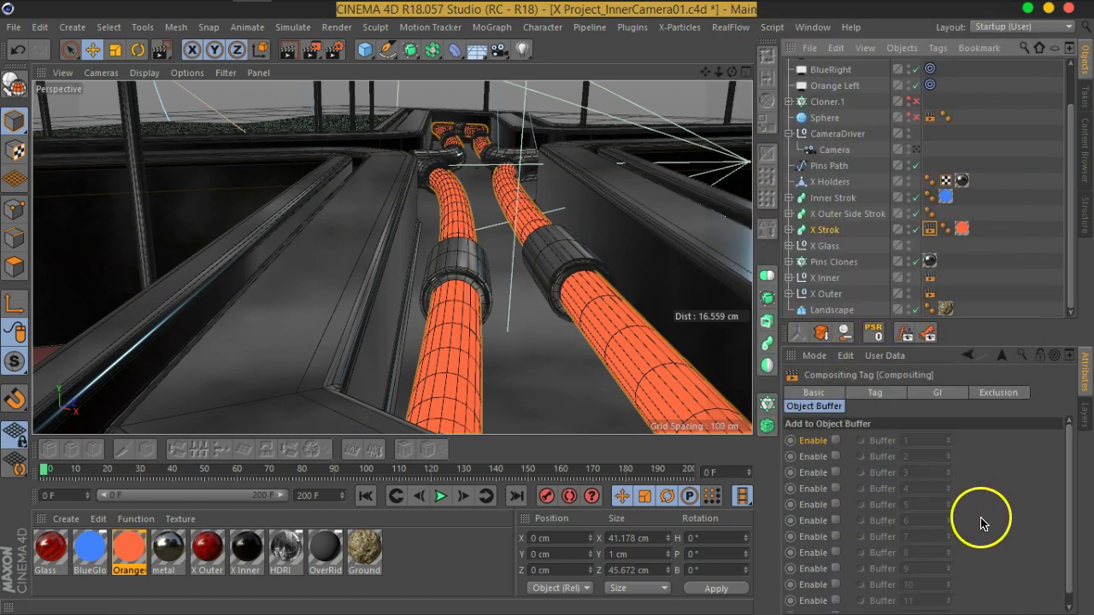
pyautogui.scroll(-1, 981, 524)
pyautogui.click(837, 574)
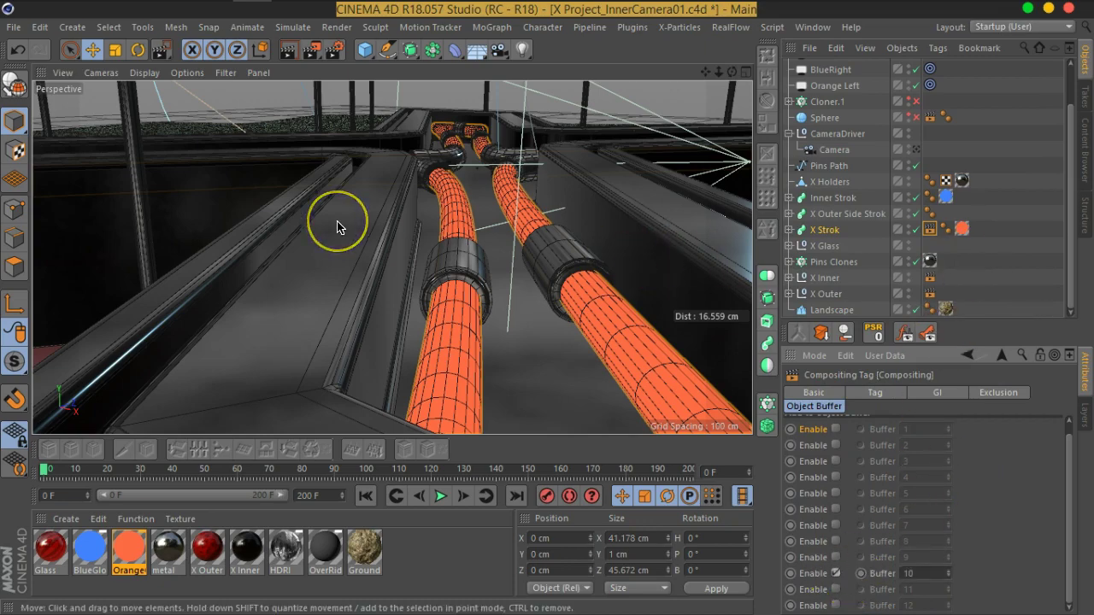
# Step: Copy X Strok's Compositing tag onto Inner Strok and assign the copy object buffer 9 instead of 10
pyautogui.scroll(-8, 338, 222)
pyautogui.keyDown('alt'); pyautogui.moveTo(338, 223); pyautogui.dragTo(481, 261); pyautogui.keyUp('alt')
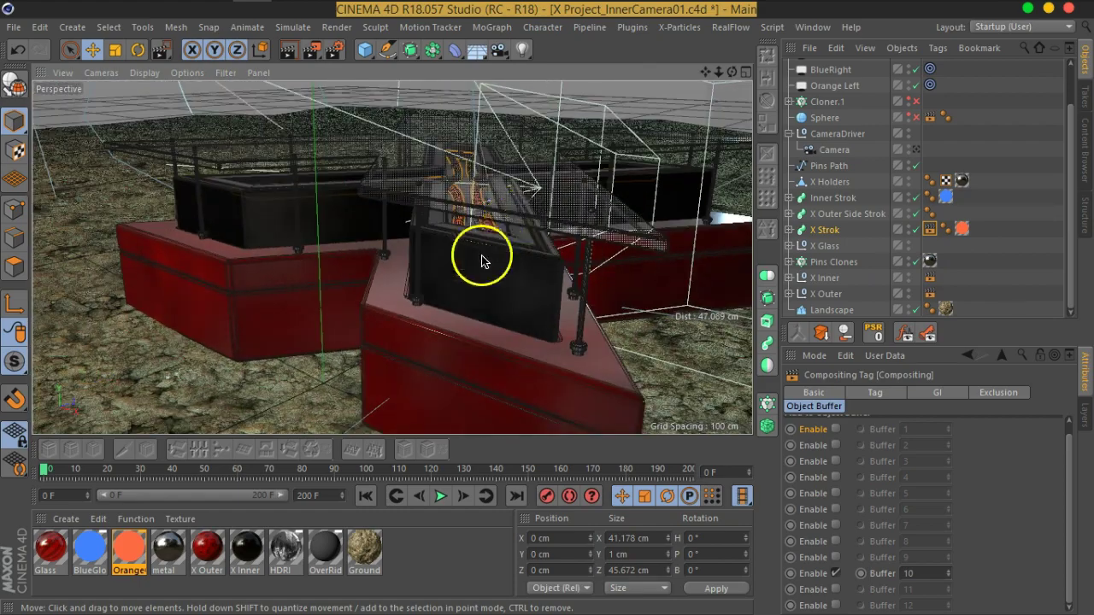
pyautogui.scroll(8, 481, 256)
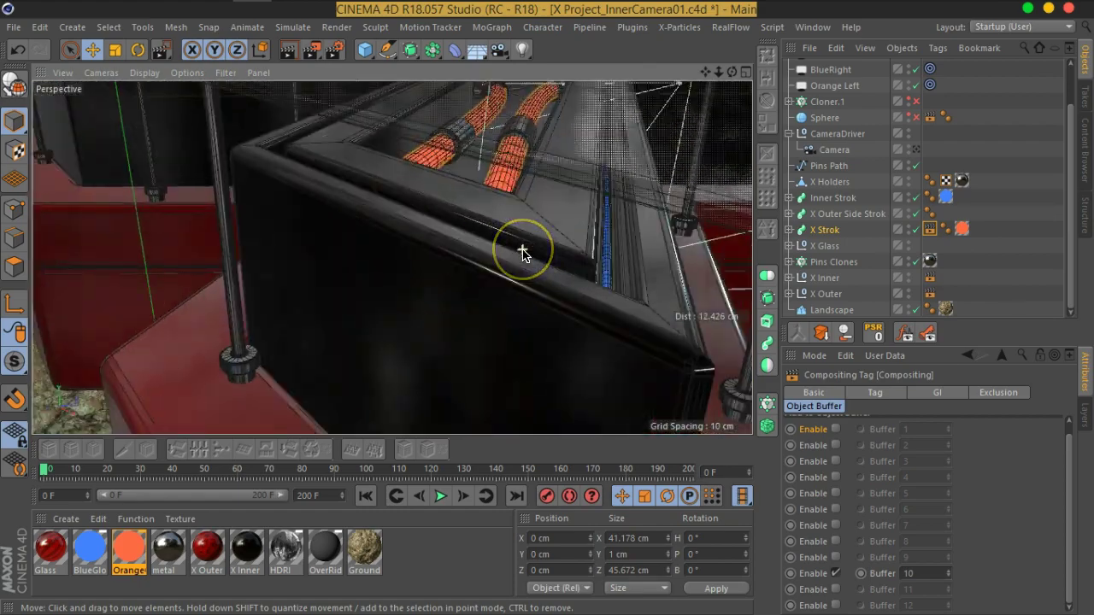
pyautogui.scroll(5, 555, 248)
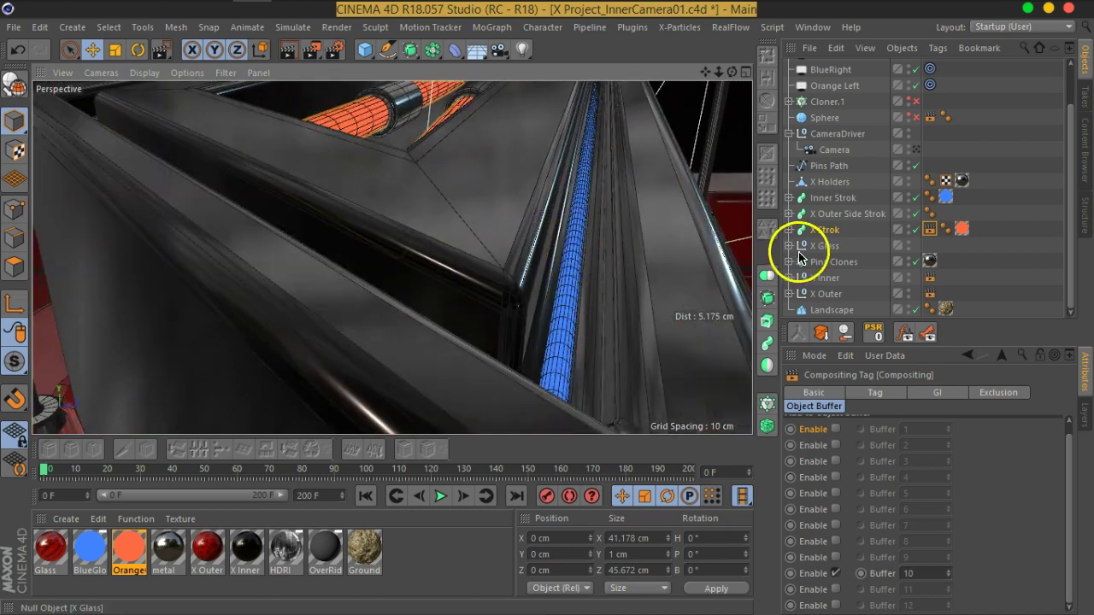
pyautogui.click(834, 197)
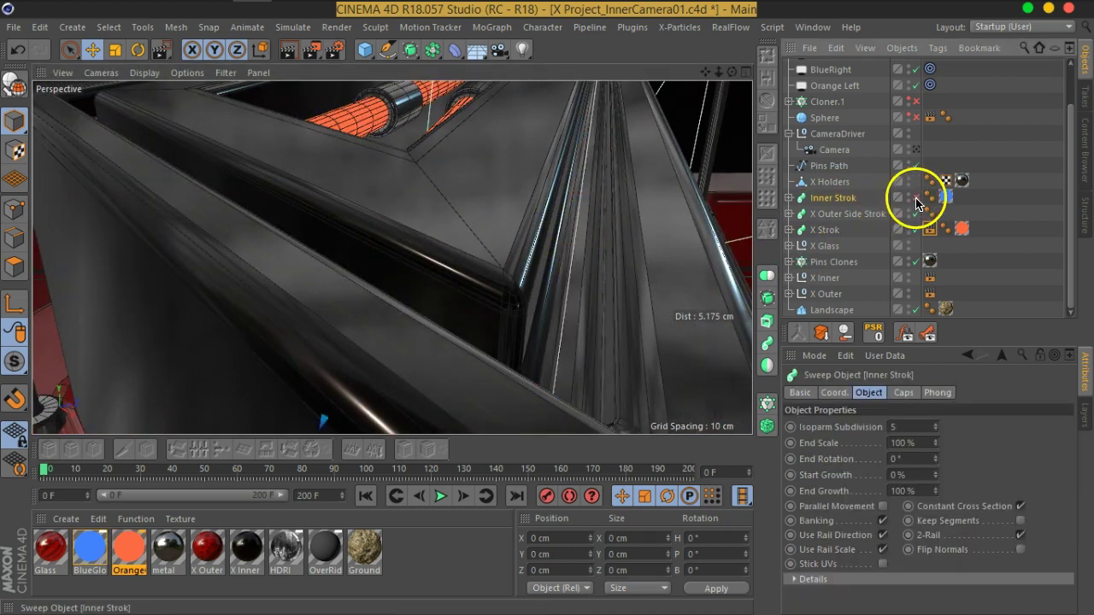
pyautogui.rightClick(836, 198)
pyautogui.moveTo(916, 45)
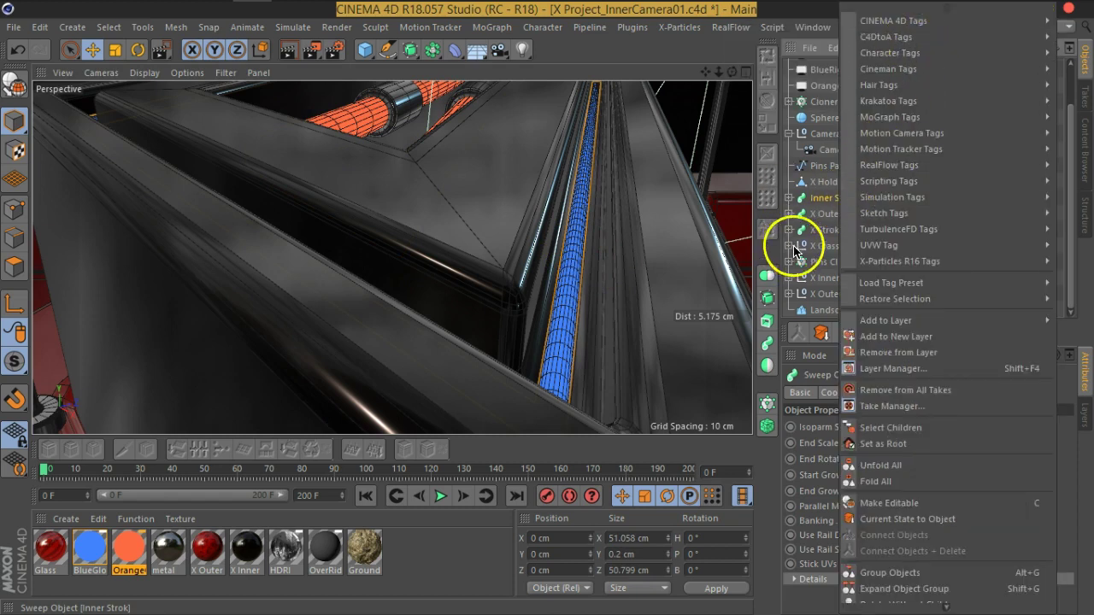
pyautogui.click(806, 208)
pyautogui.click(929, 230)
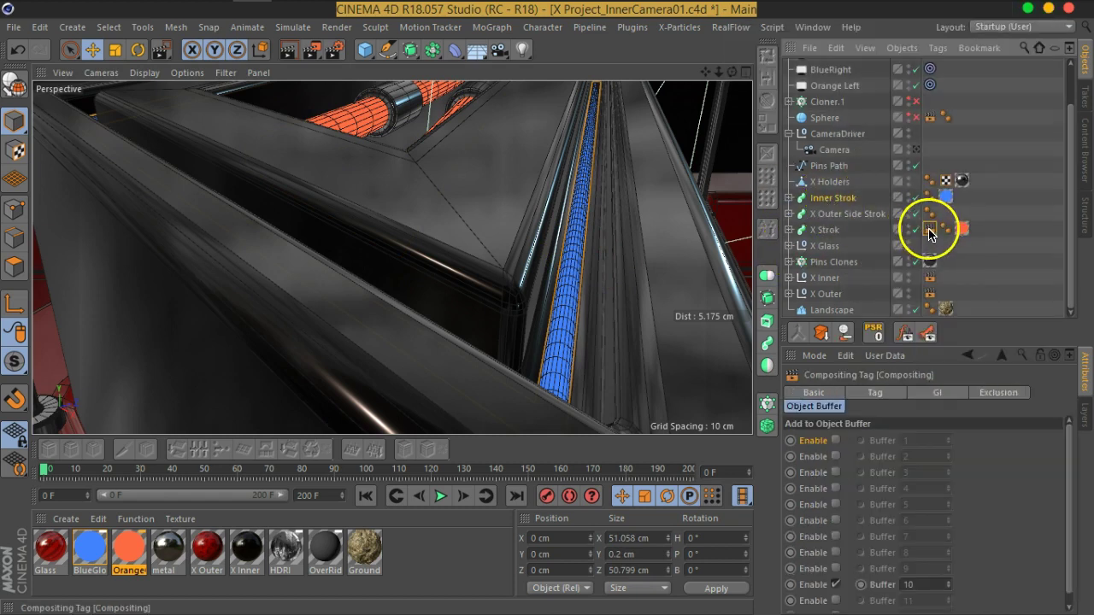
pyautogui.keyDown('ctrl'); pyautogui.moveTo(969, 194); pyautogui.dragTo(969, 197); pyautogui.keyUp('ctrl')
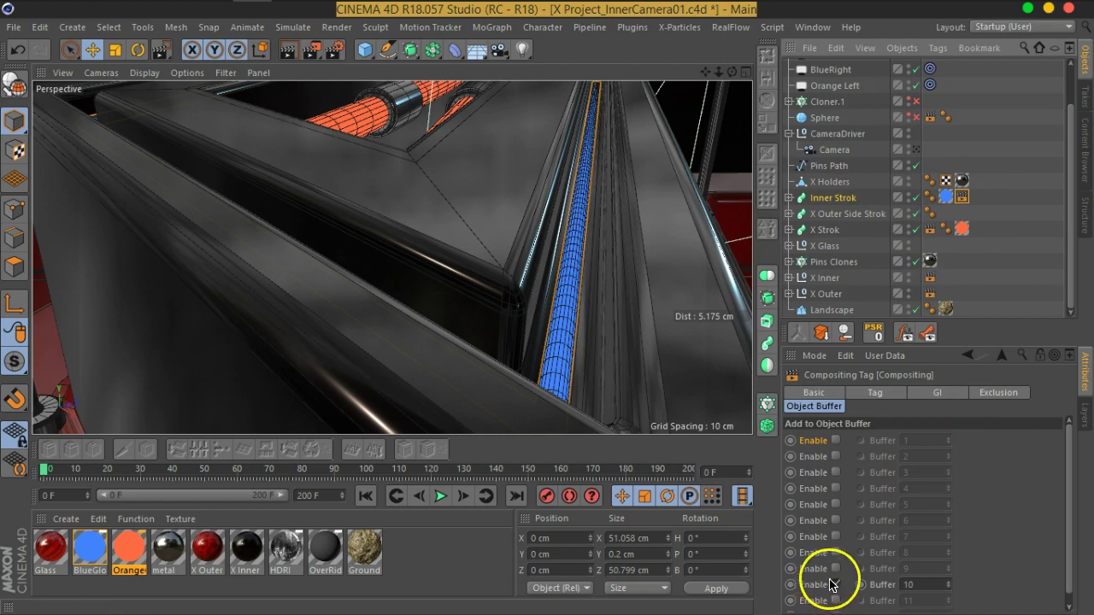
pyautogui.click(835, 584)
pyautogui.click(836, 568)
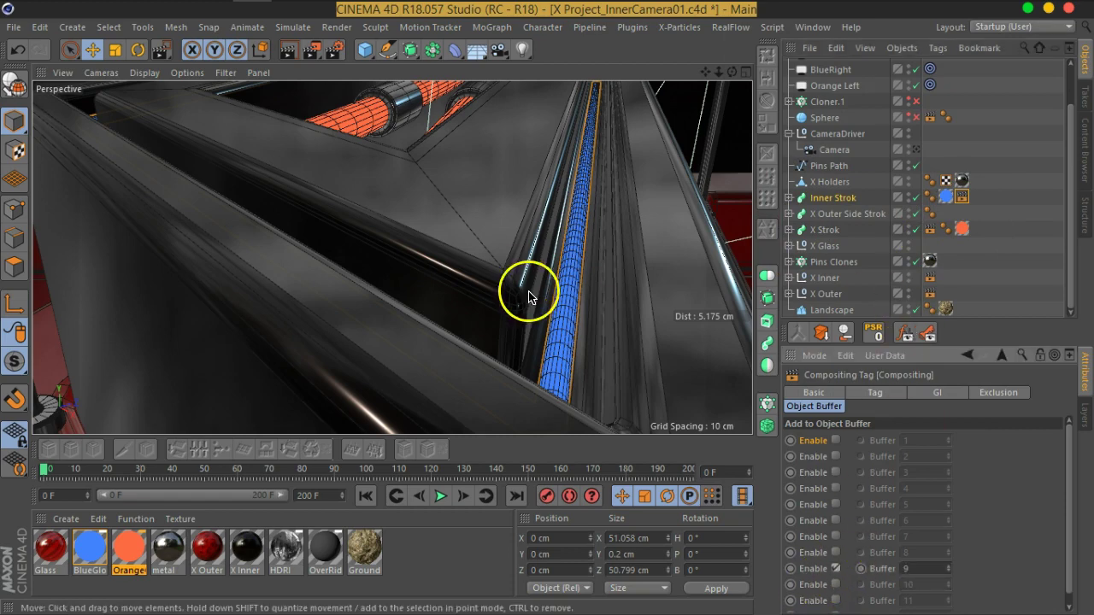
# Step: Apply the BlueGlow material to the X Outer Side Strok sweep running along the red outer wall
pyautogui.scroll(-10, 537, 274)
pyautogui.keyDown('alt'); pyautogui.moveTo(537, 356); pyautogui.dragTo(516, 305); pyautogui.keyUp('alt')
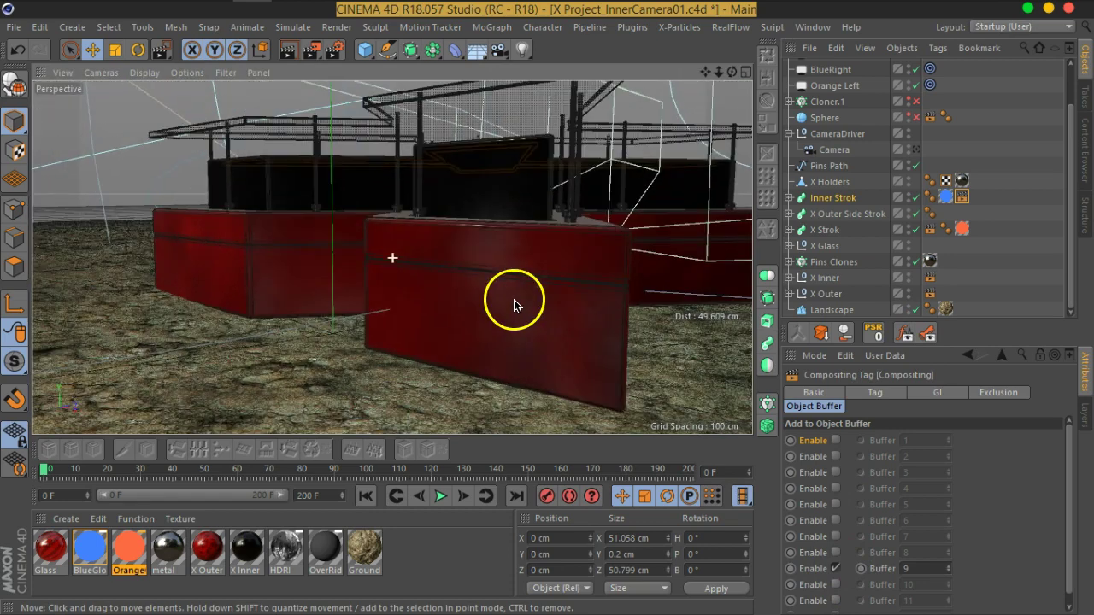
pyautogui.scroll(8, 513, 305)
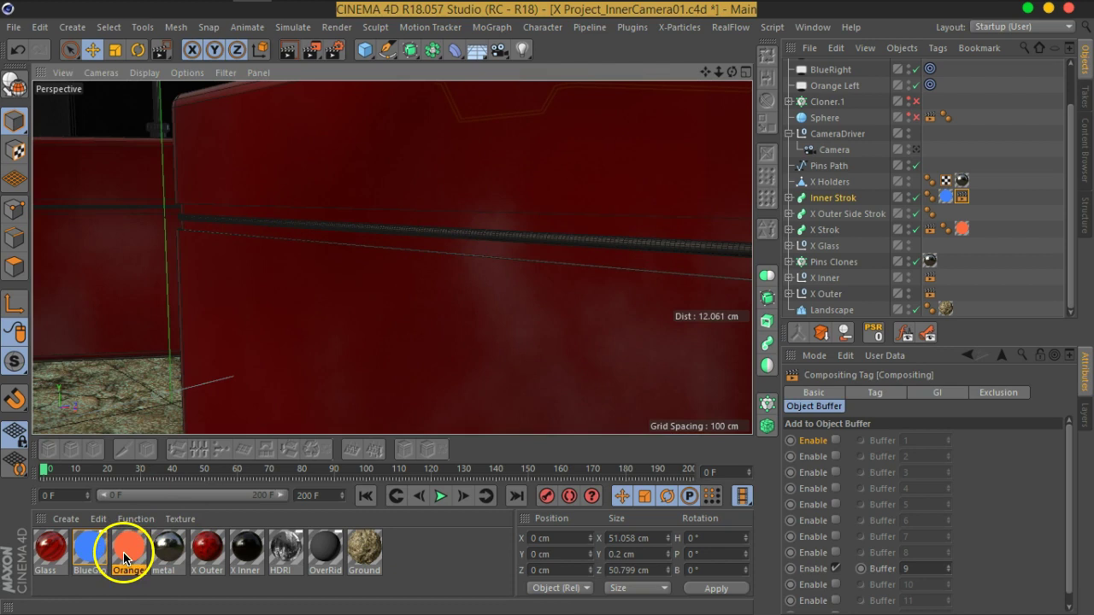
pyautogui.click(96, 557)
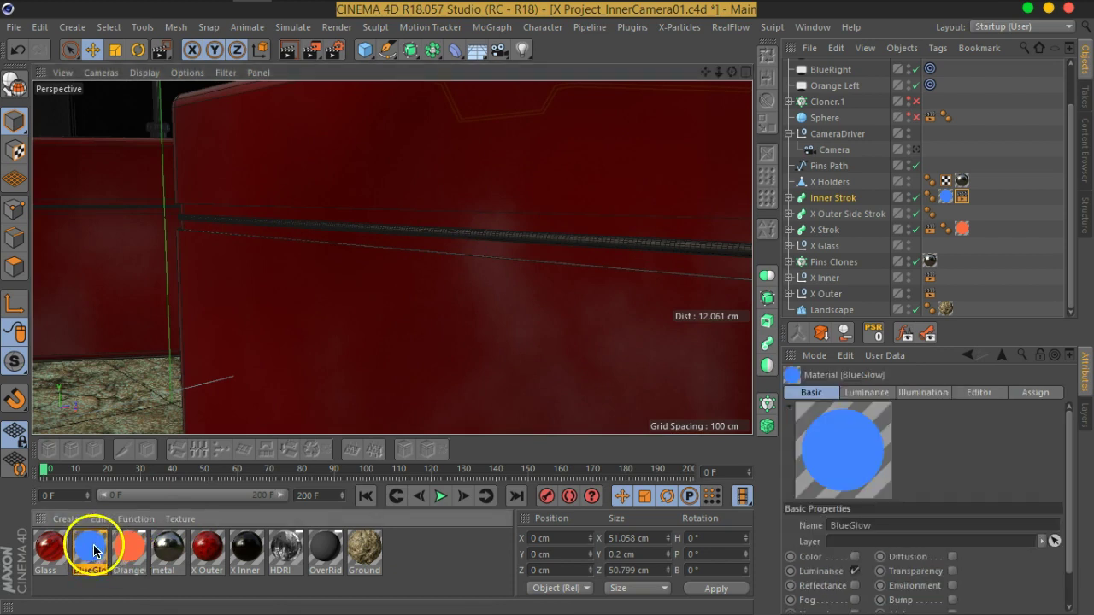
pyautogui.moveTo(94, 560); pyautogui.dragTo(470, 308)
pyautogui.moveTo(500, 241); pyautogui.dragTo(501, 237)
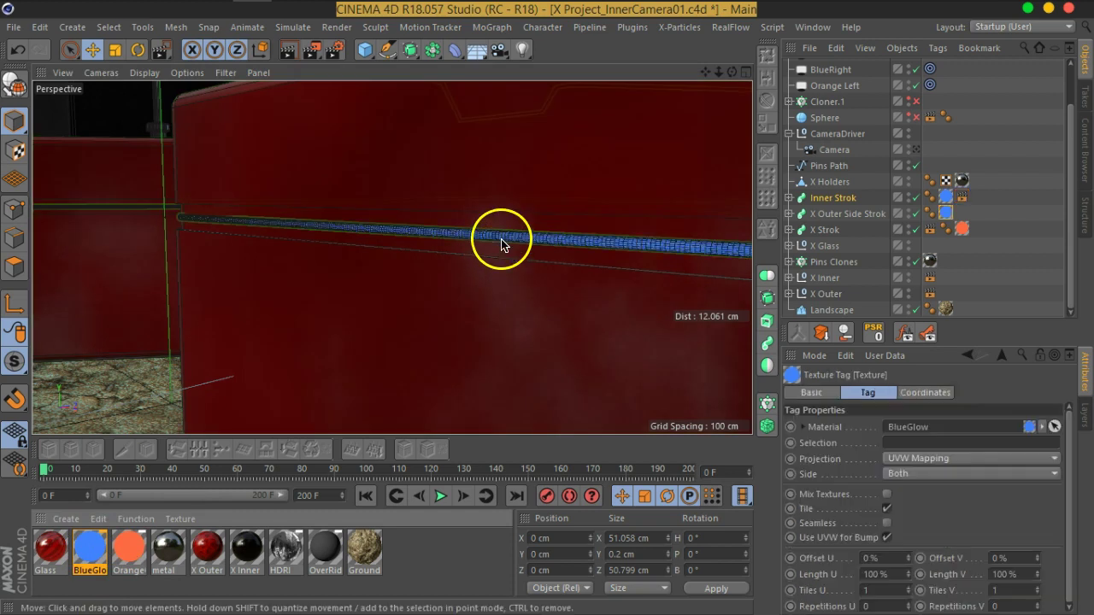
# Step: Copy Inner Strok's Compositing tag onto X Outer Side Strok and disable object buffer 9 in the copy
pyautogui.click(864, 214)
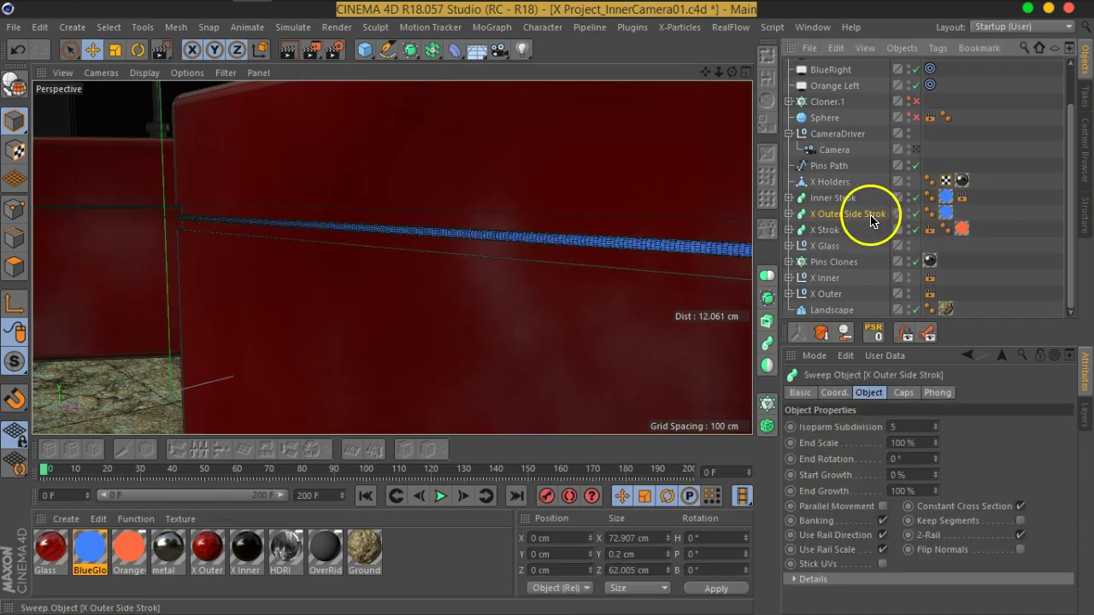
pyautogui.click(960, 199)
pyautogui.click(967, 206)
pyautogui.keyDown('ctrl'); pyautogui.moveTo(962, 198); pyautogui.dragTo(963, 214); pyautogui.keyUp('ctrl')
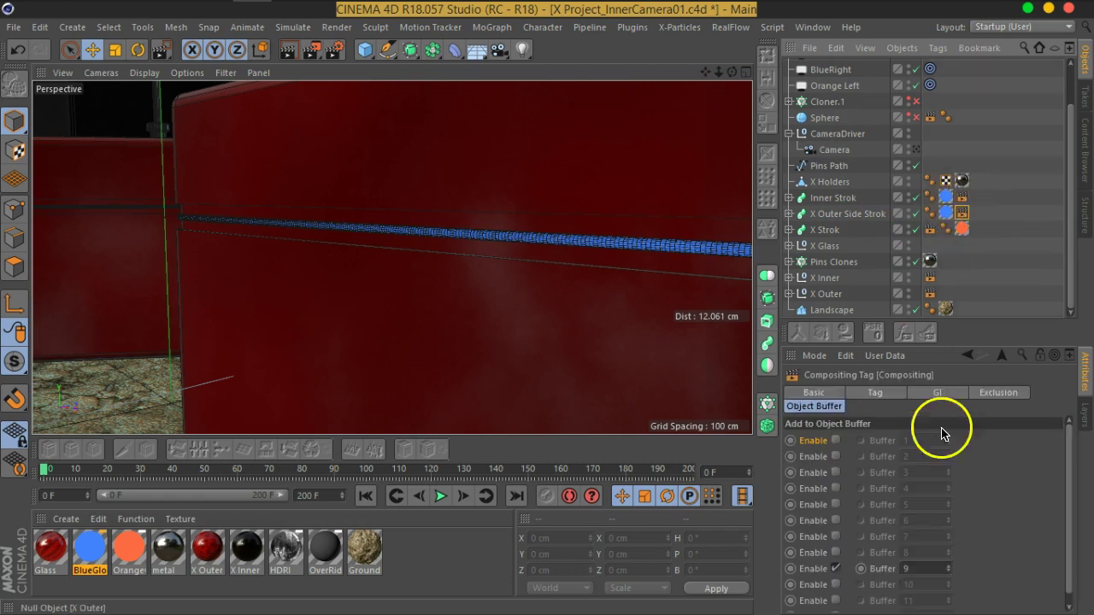
pyautogui.click(835, 568)
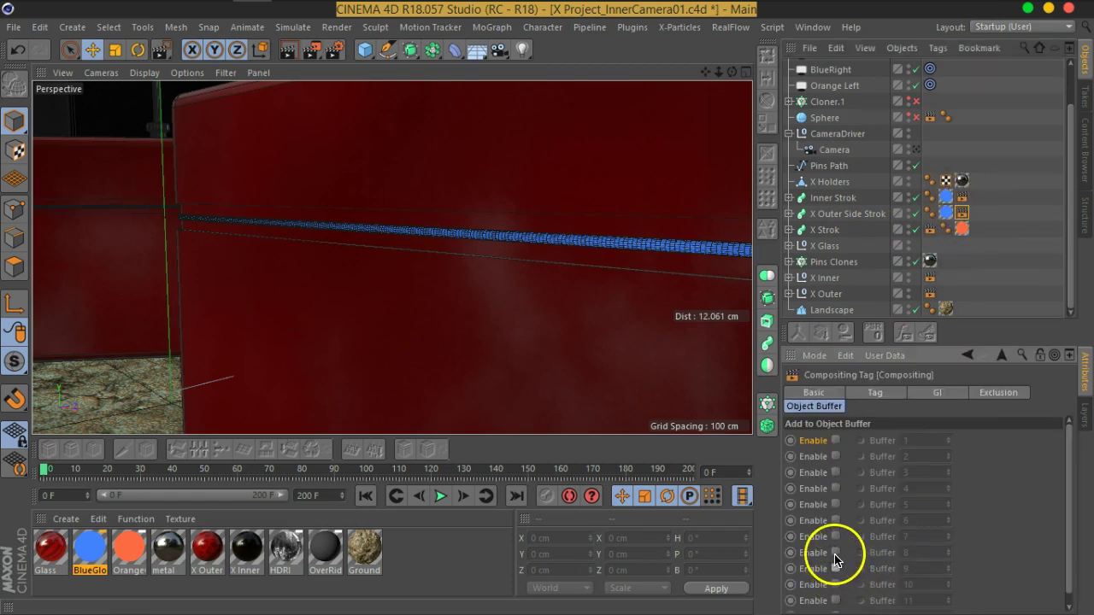
pyautogui.click(1001, 236)
# Step: Copy Inner Strok's Compositing tag onto Landscape and assign the copy object buffer 8 instead of 9
pyautogui.scroll(-1, 537, 260)
pyautogui.scroll(-5, 538, 261)
pyautogui.keyDown('alt'); pyautogui.moveTo(605, 245); pyautogui.dragTo(483, 322); pyautogui.keyUp('alt')
pyautogui.keyDown('alt'); pyautogui.moveTo(529, 268); pyautogui.dragTo(536, 319); pyautogui.keyUp('alt')
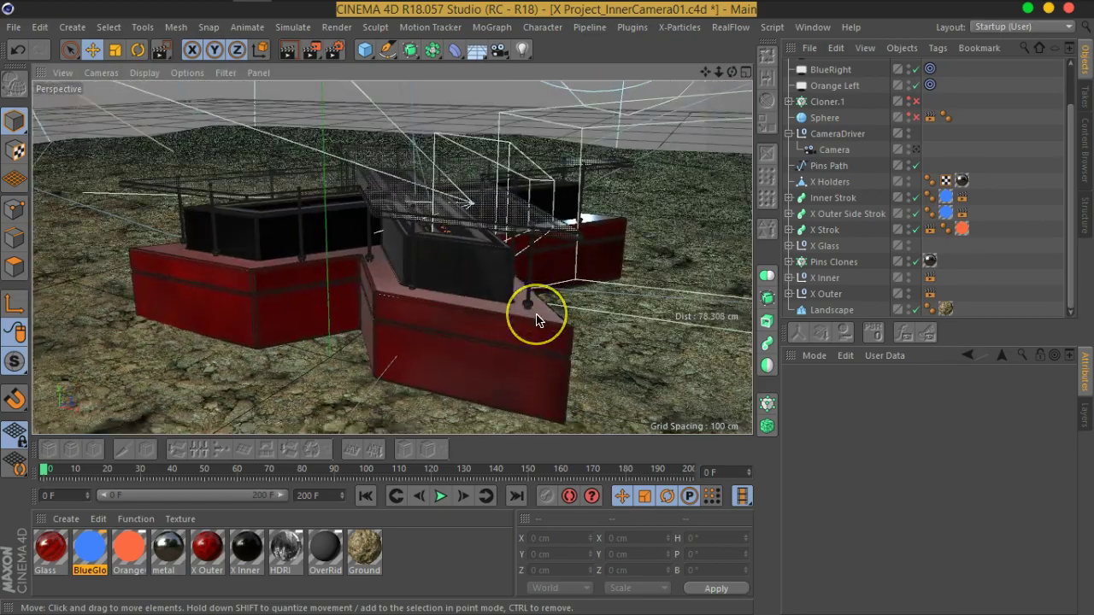
pyautogui.click(541, 247)
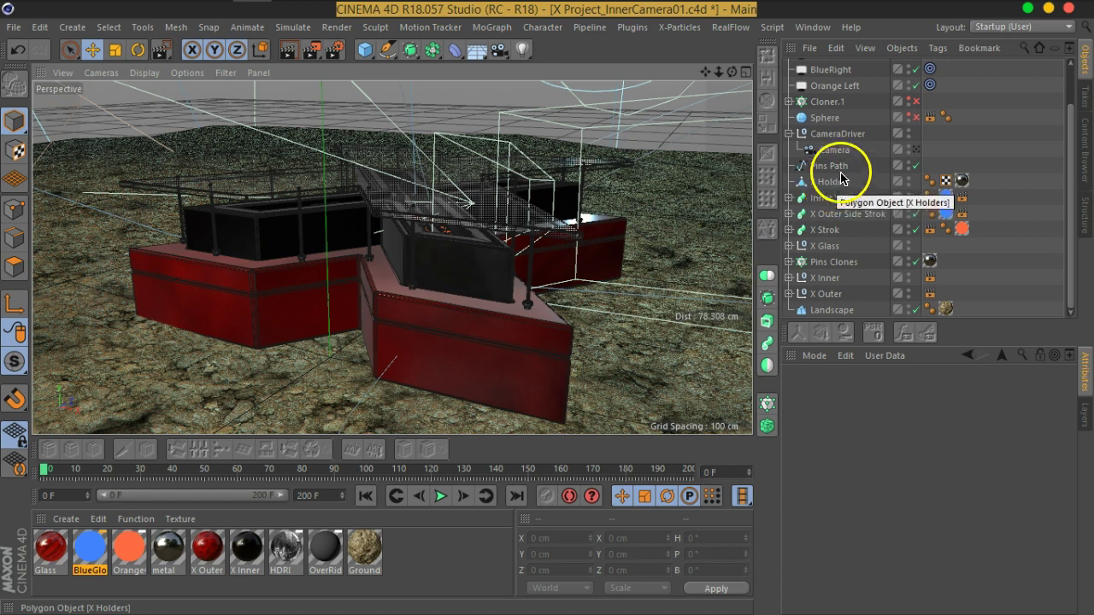
pyautogui.scroll(3, 842, 175)
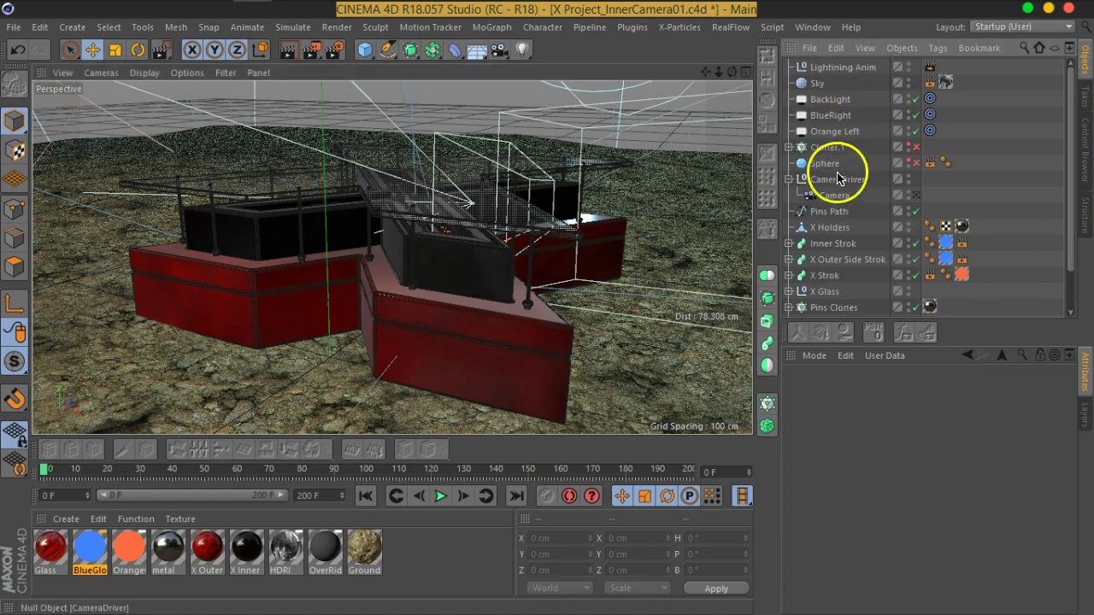
pyautogui.scroll(-3, 838, 183)
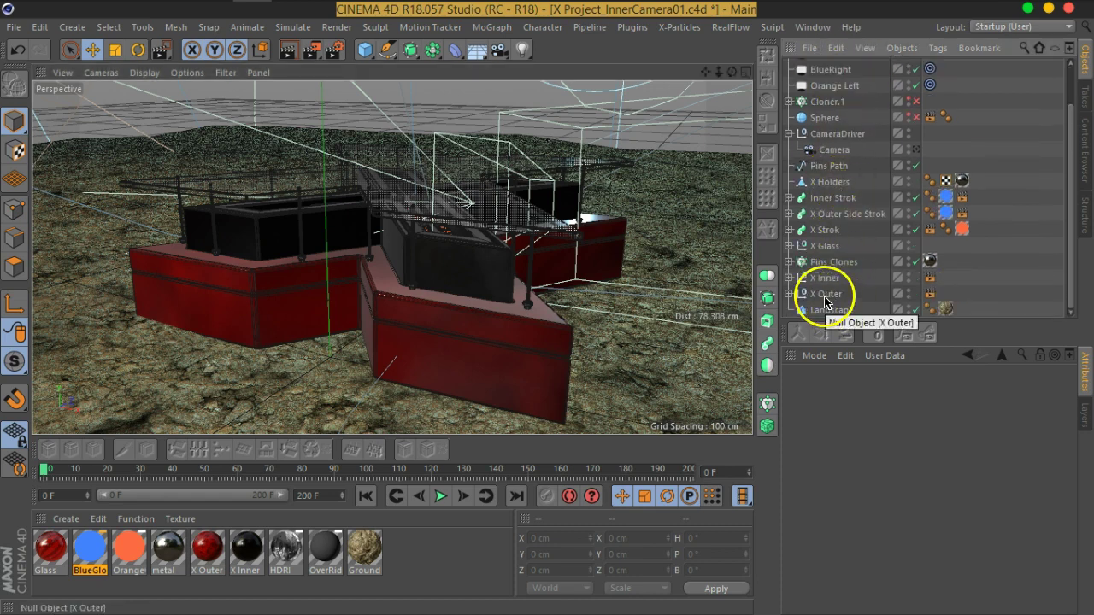
pyautogui.click(825, 310)
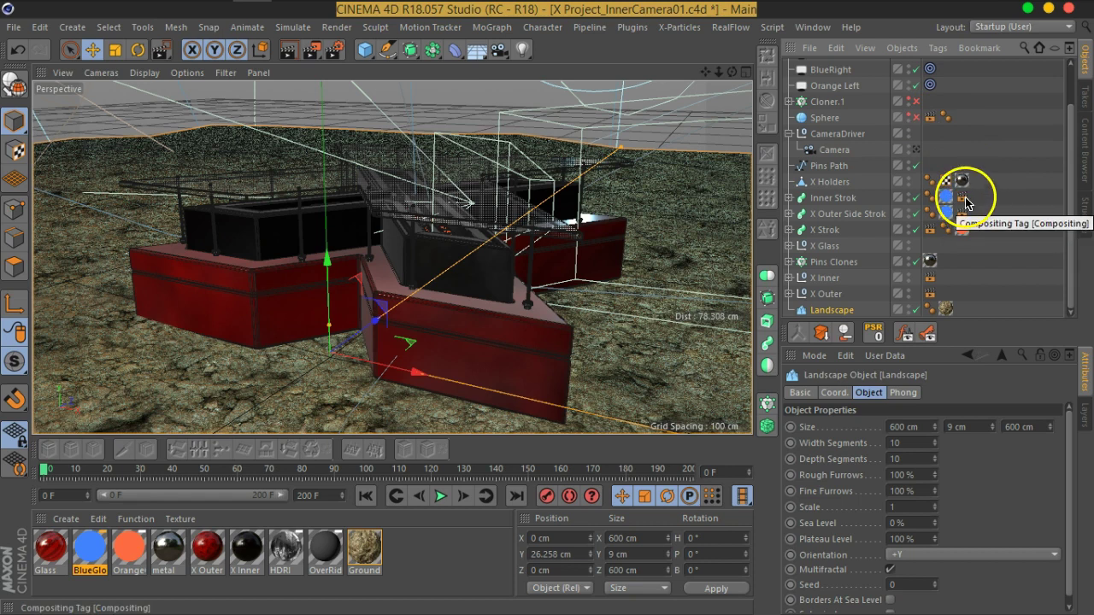
pyautogui.click(962, 198)
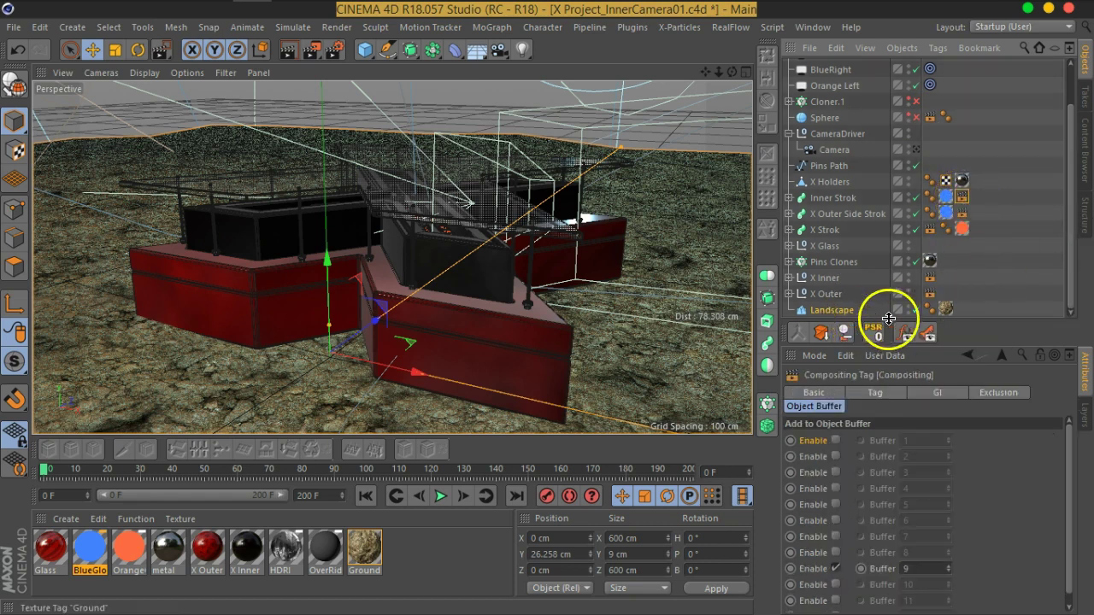
pyautogui.keyDown('ctrl'); pyautogui.moveTo(964, 199); pyautogui.dragTo(994, 242); pyautogui.keyUp('ctrl')
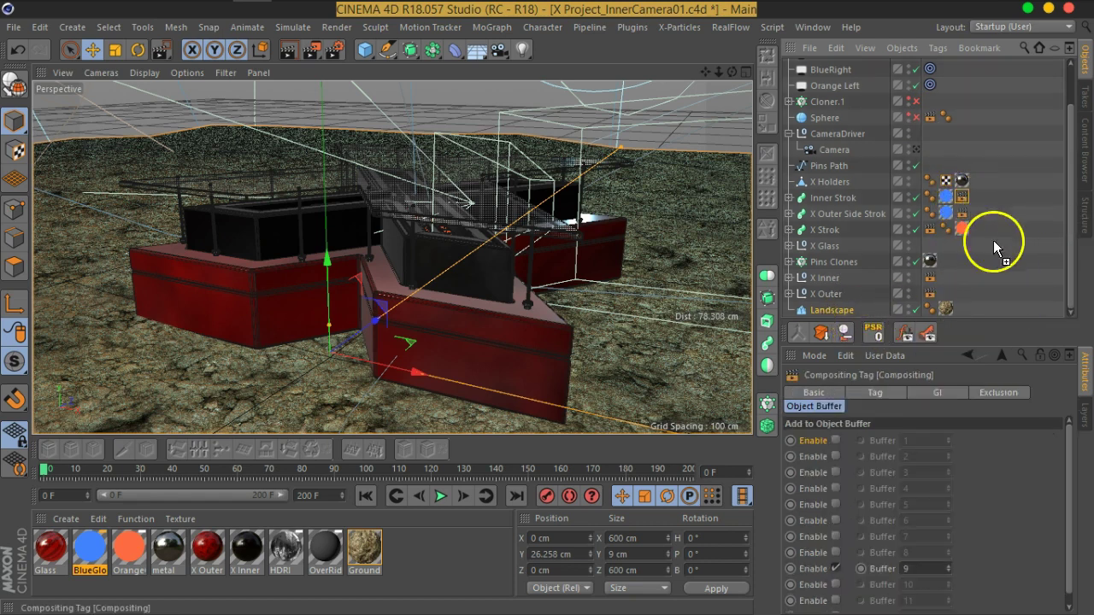
pyautogui.keyDown('ctrl'); pyautogui.moveTo(967, 306); pyautogui.dragTo(964, 310); pyautogui.keyUp('ctrl')
pyautogui.click(836, 569)
pyautogui.click(836, 552)
pyautogui.click(1003, 262)
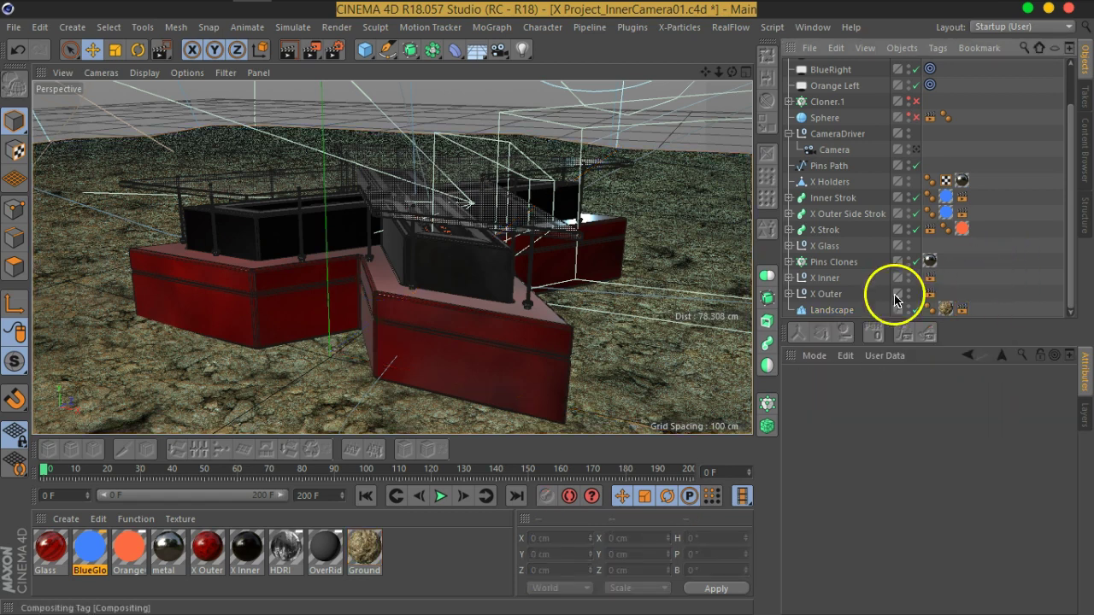
# Step: Group all the building's objects, from X Outer up to Pins Path, under a new null, leaving Landscape out
pyautogui.click(826, 293)
pyautogui.keyDown('ctrl'); pyautogui.click(826, 276); pyautogui.keyUp('ctrl')
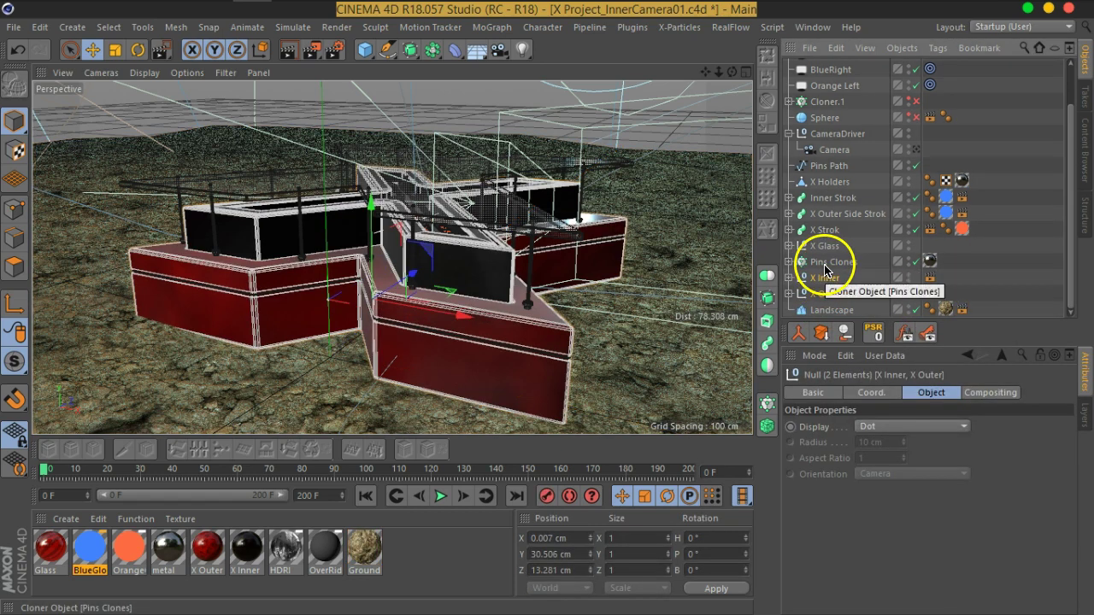
pyautogui.keyDown('ctrl'); pyautogui.click(826, 261); pyautogui.keyUp('ctrl')
pyautogui.keyDown('ctrl'); pyautogui.click(825, 247); pyautogui.keyUp('ctrl')
pyautogui.keyDown('ctrl'); pyautogui.click(824, 230); pyautogui.keyUp('ctrl')
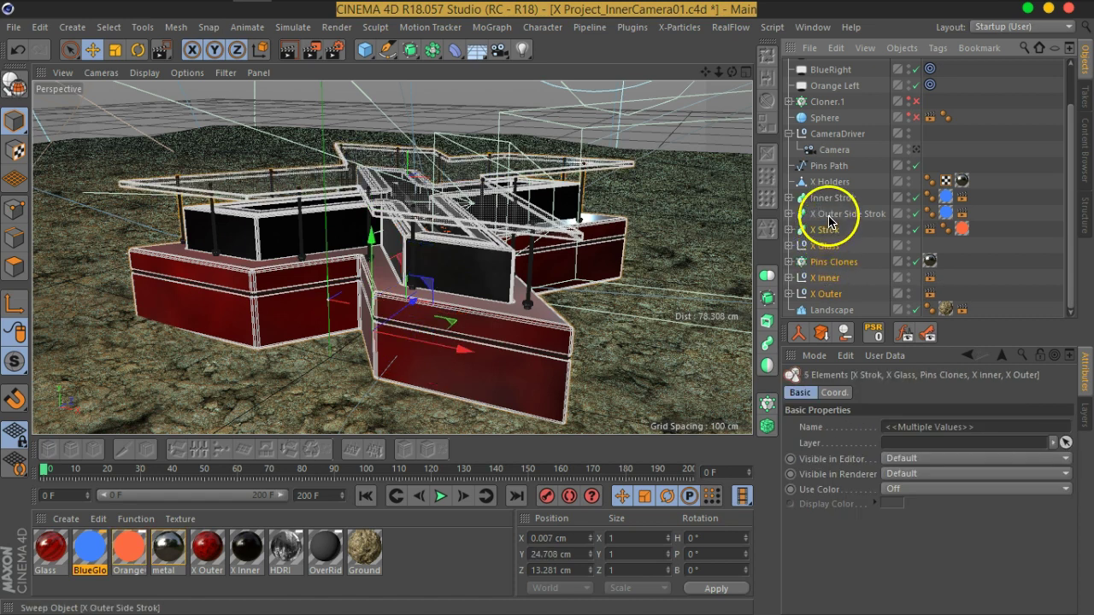
pyautogui.keyDown('ctrl'); pyautogui.click(829, 215); pyautogui.keyUp('ctrl')
pyautogui.keyDown('ctrl'); pyautogui.click(827, 197); pyautogui.keyUp('ctrl')
pyautogui.keyDown('ctrl'); pyautogui.click(826, 182); pyautogui.keyUp('ctrl')
pyautogui.keyDown('ctrl'); pyautogui.click(818, 166); pyautogui.keyUp('ctrl')
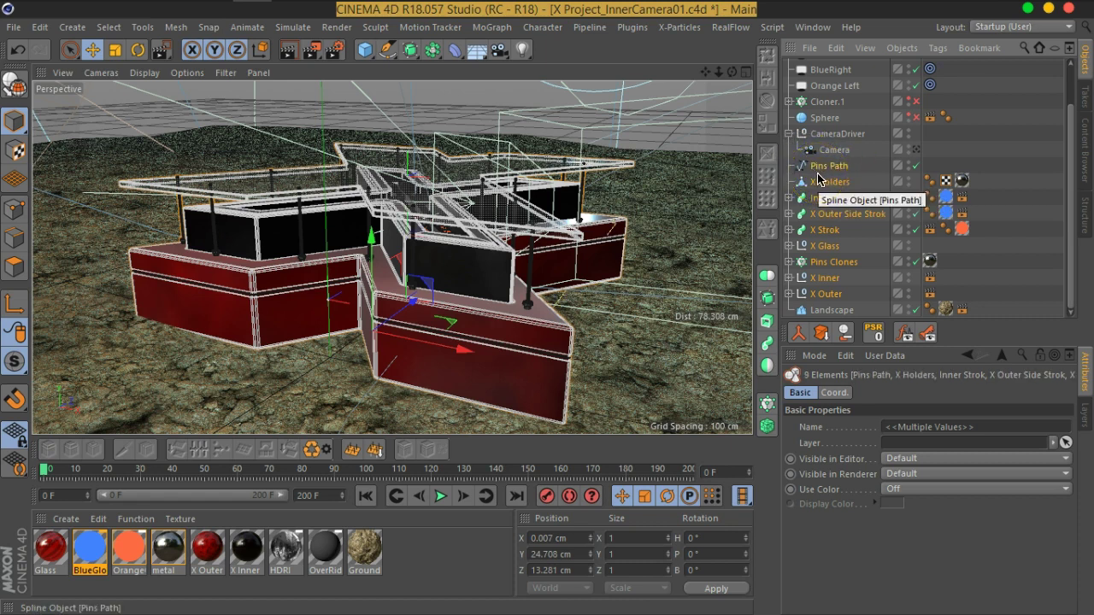
pyautogui.hotkey('alt', 'g')
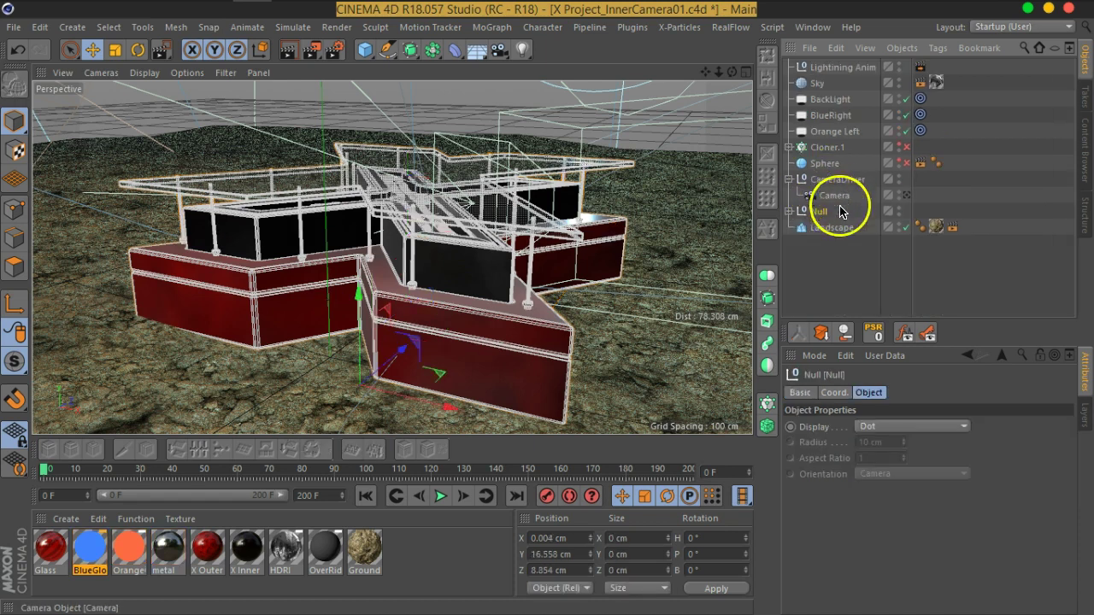
# Step: Rename the new group null as TextBlock and toggle its viewport visibility to check what it contains
pyautogui.doubleClick(823, 211)
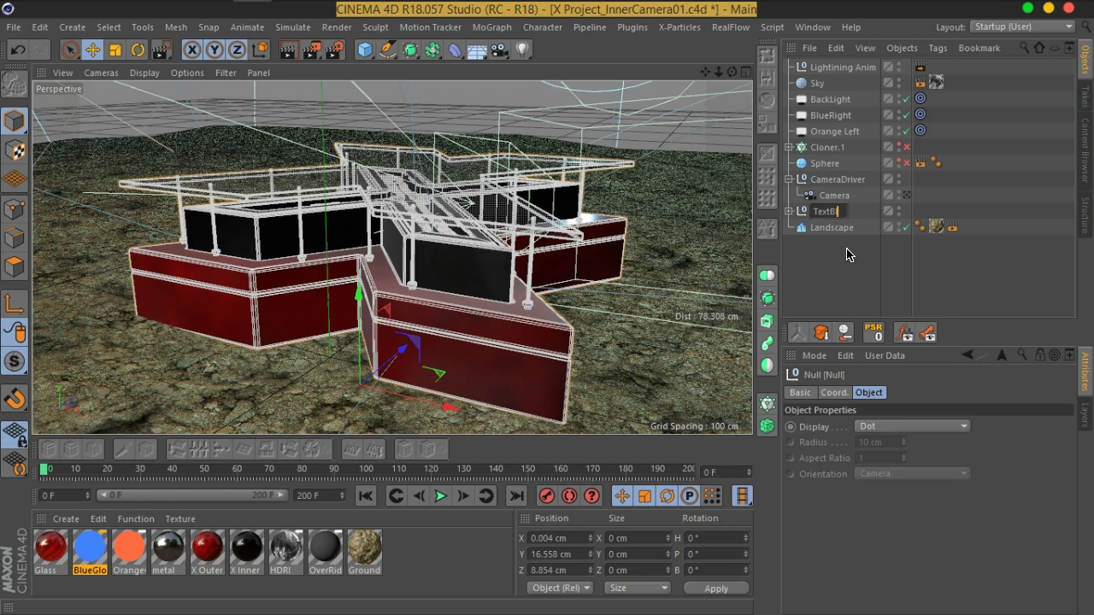
pyautogui.press('Return')
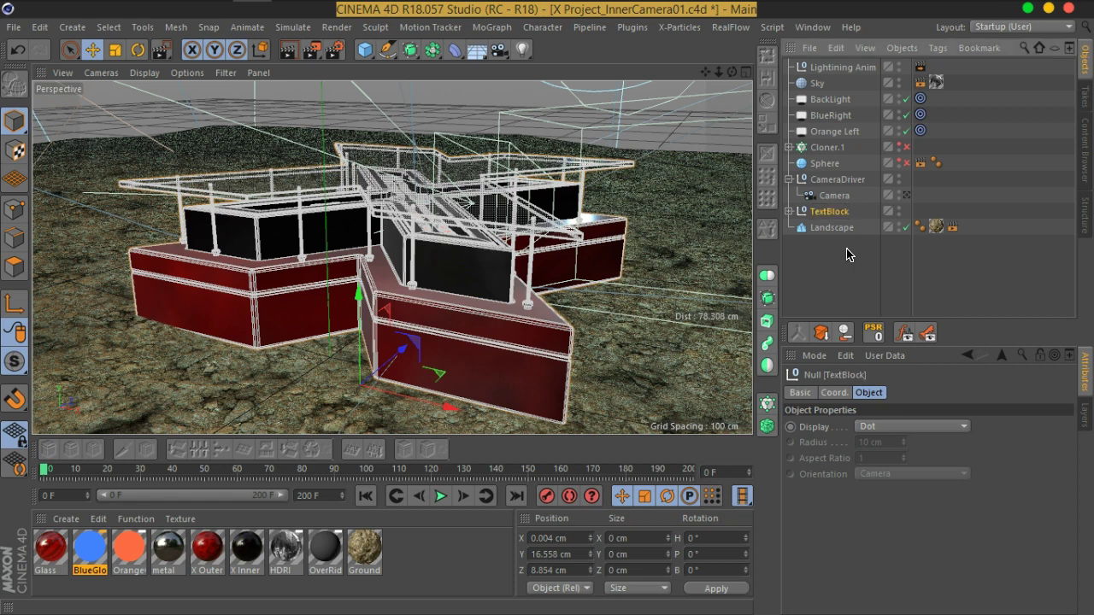
pyautogui.click(846, 254)
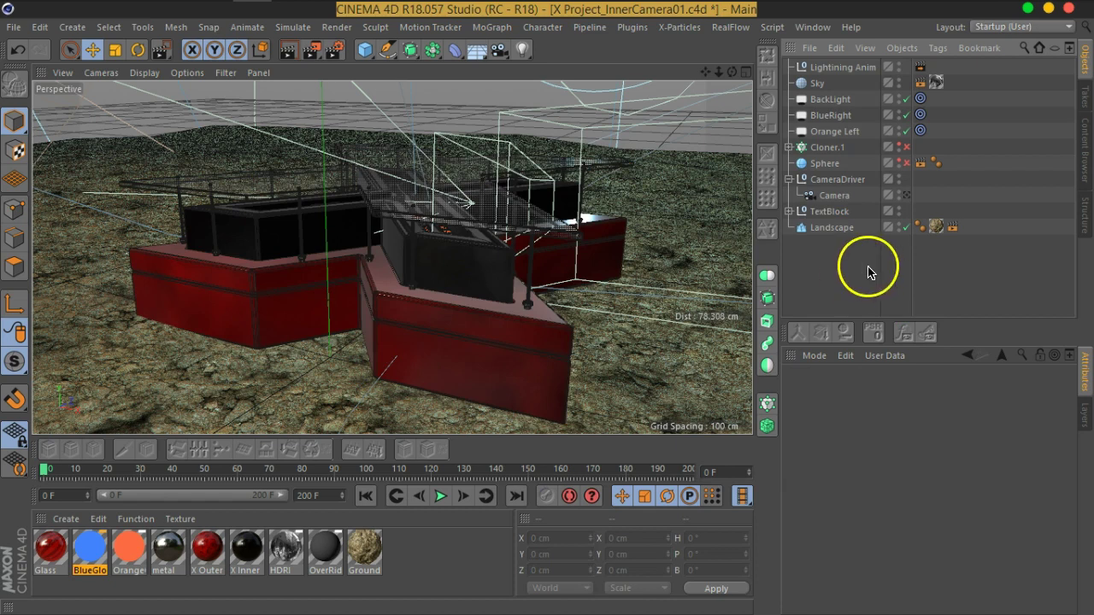
pyautogui.click(898, 211)
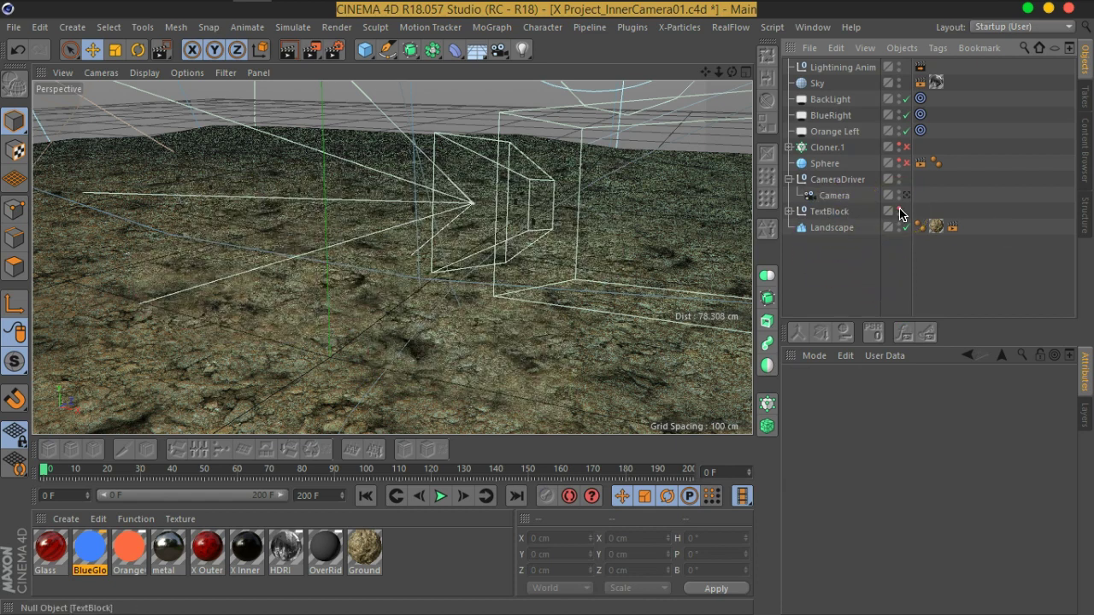
pyautogui.click(899, 211)
# Step: Add a Compositing tag to the TextBlock null and enable object buffer 1
pyautogui.click(823, 215)
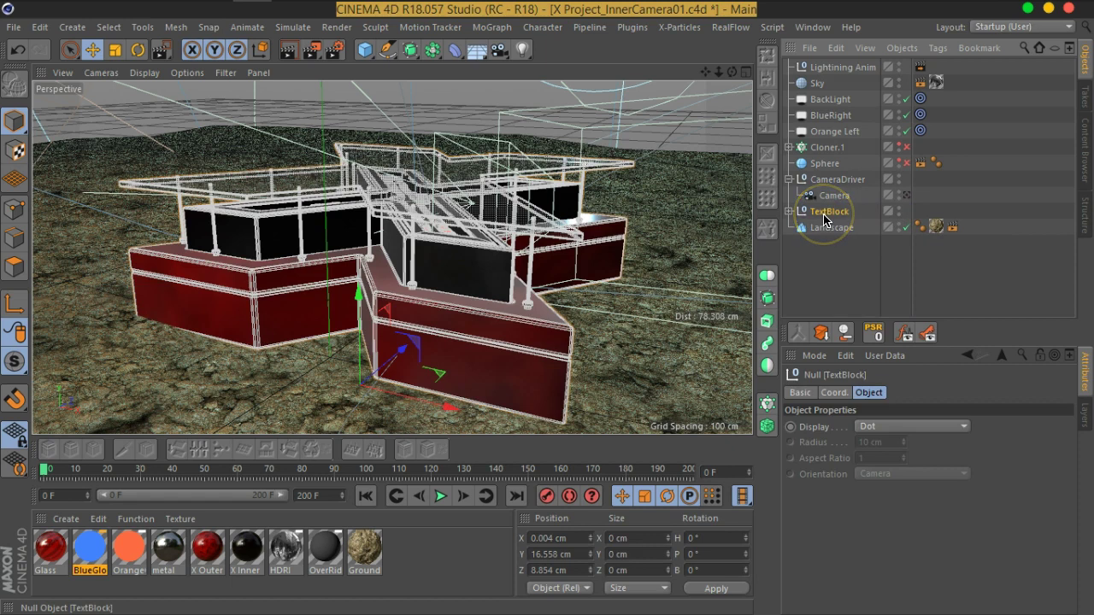
pyautogui.rightClick(823, 220)
pyautogui.moveTo(865, 24)
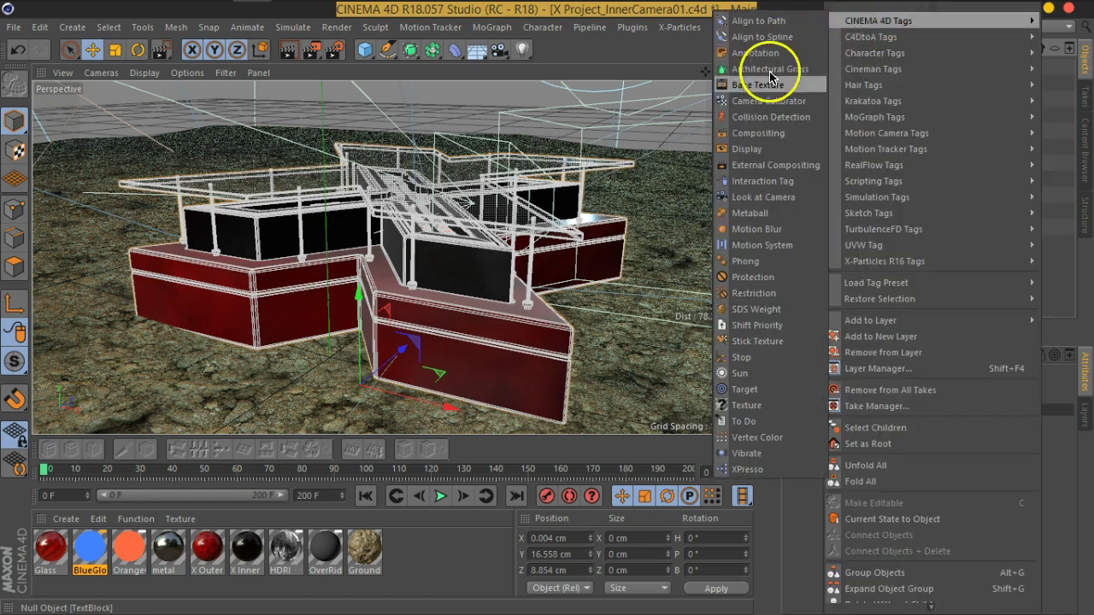
pyautogui.click(765, 137)
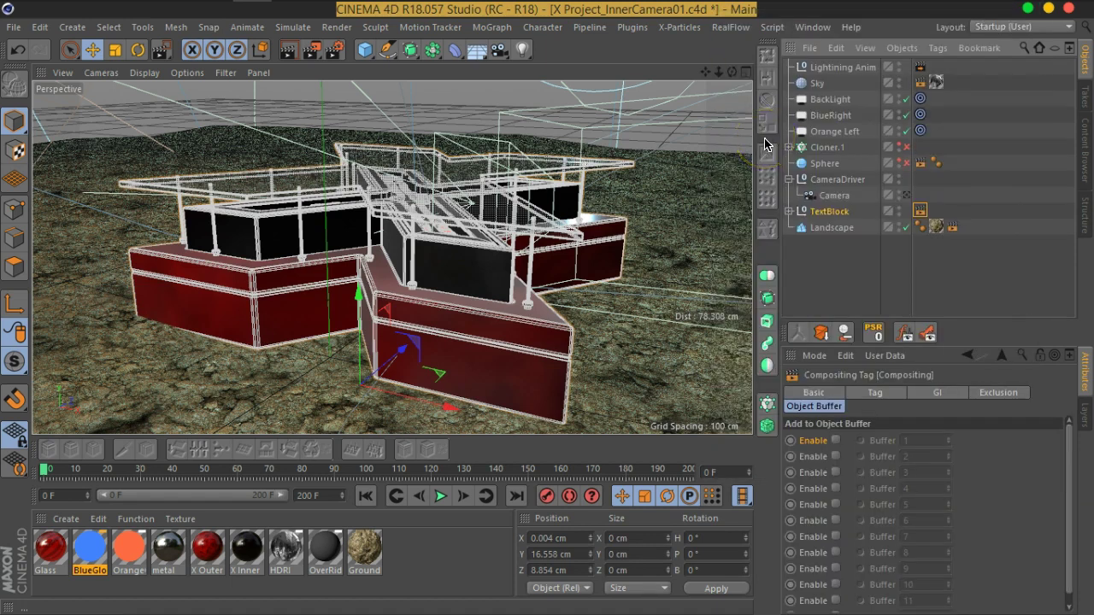
pyautogui.click(836, 441)
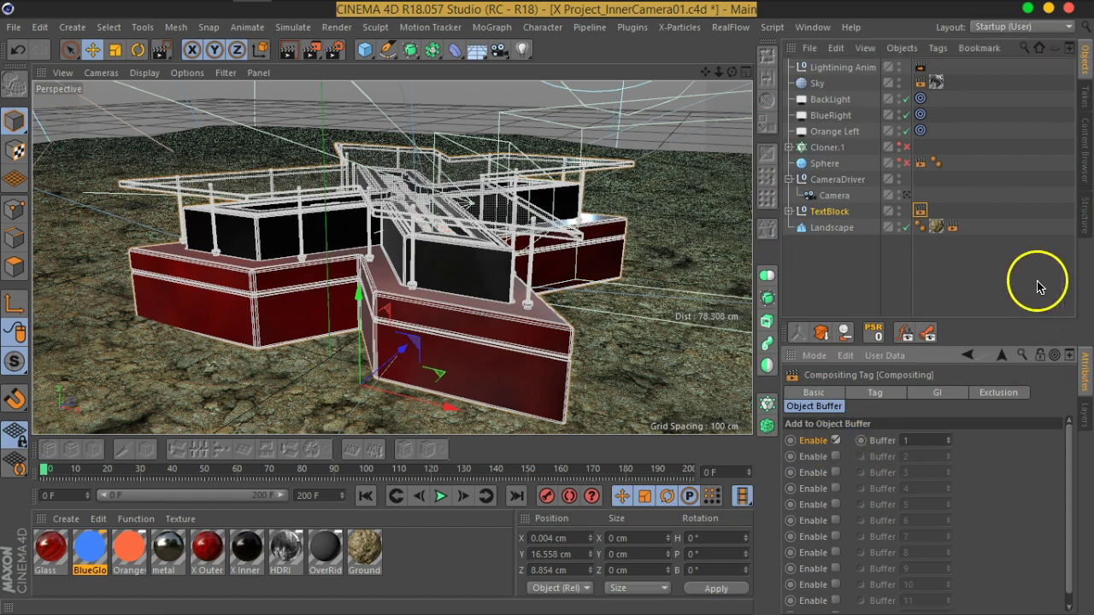
# Step: Add an Object Buffer pass with group ID 1 to the multi-pass render settings
pyautogui.click(980, 285)
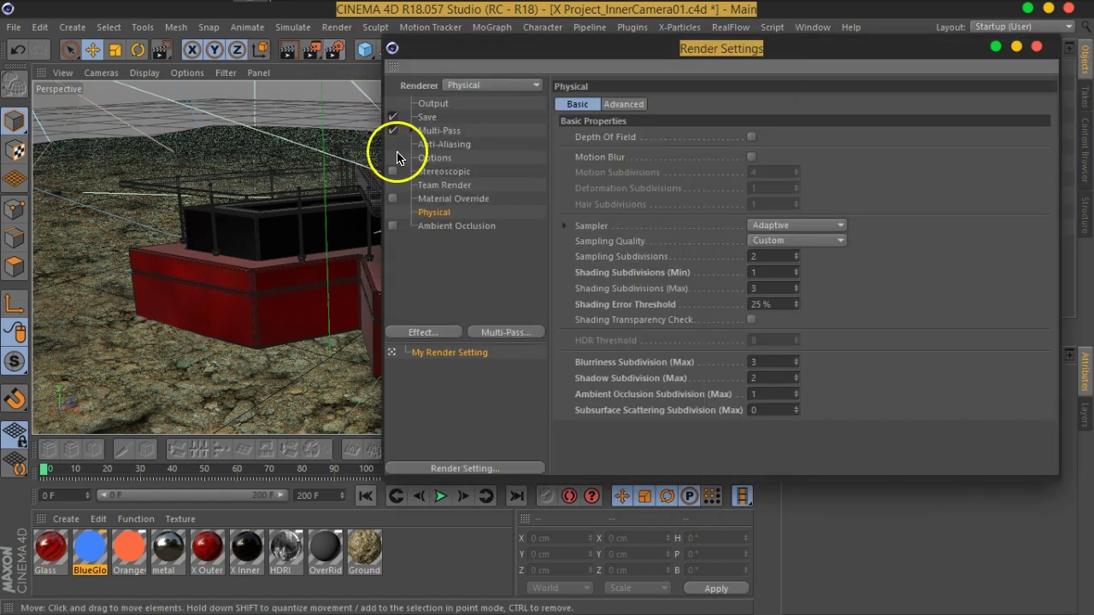
pyautogui.click(335, 50)
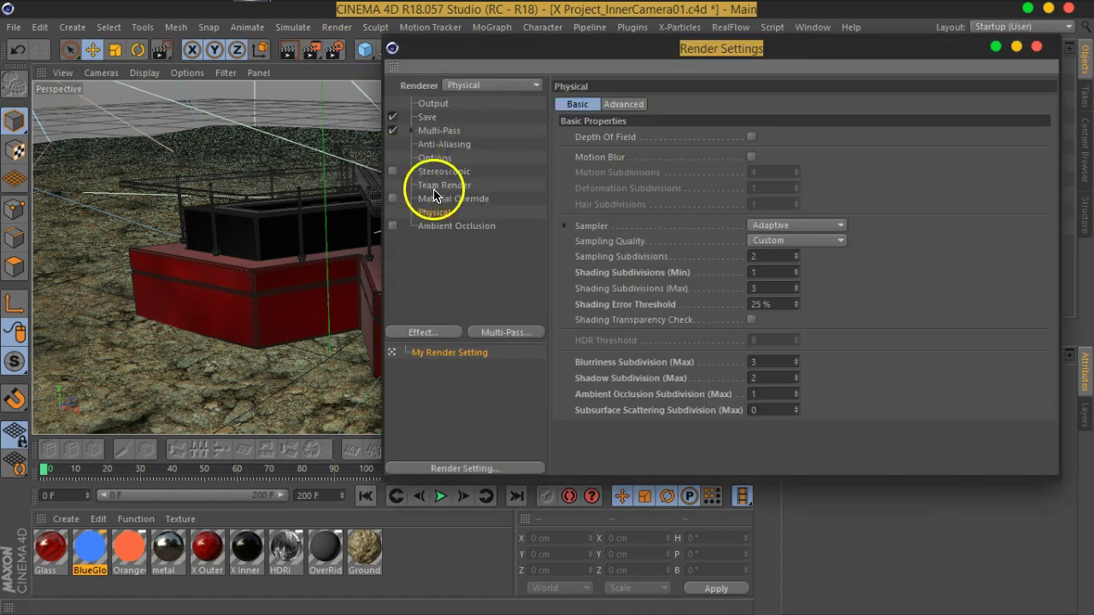
pyautogui.click(426, 137)
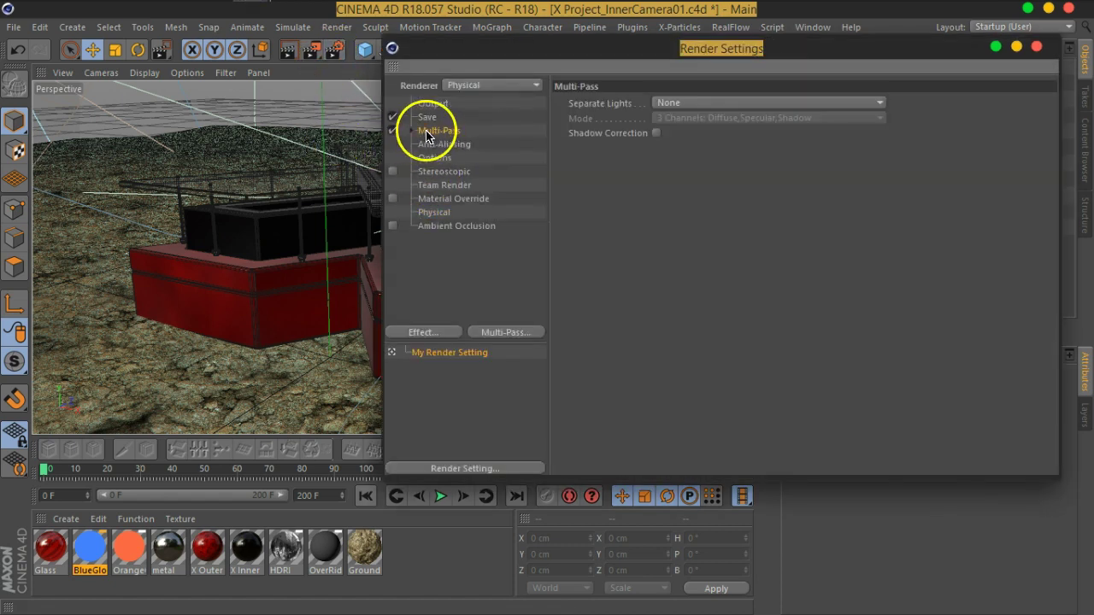
pyautogui.click(525, 335)
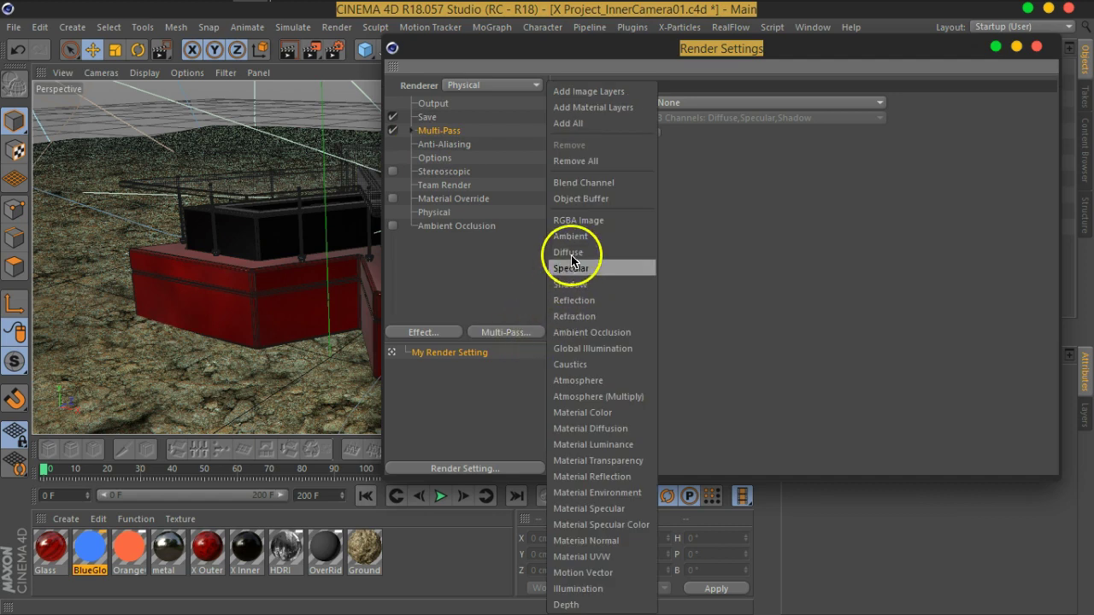
pyautogui.click(610, 196)
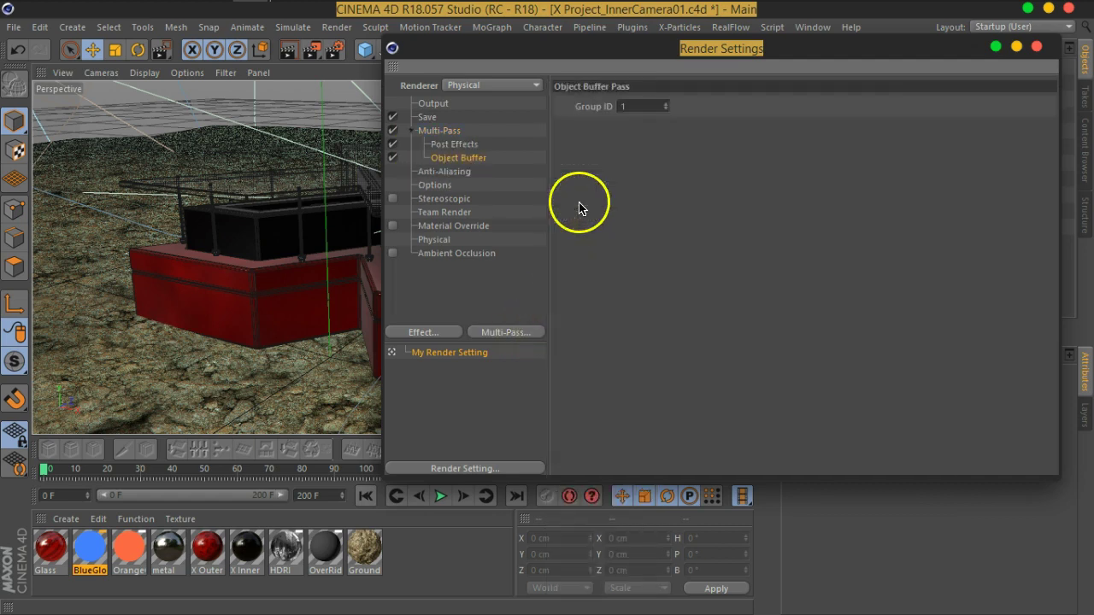
# Step: Add a second Object Buffer pass to the multi-pass output and set its group ID to 12
pyautogui.click(454, 145)
pyautogui.click(452, 157)
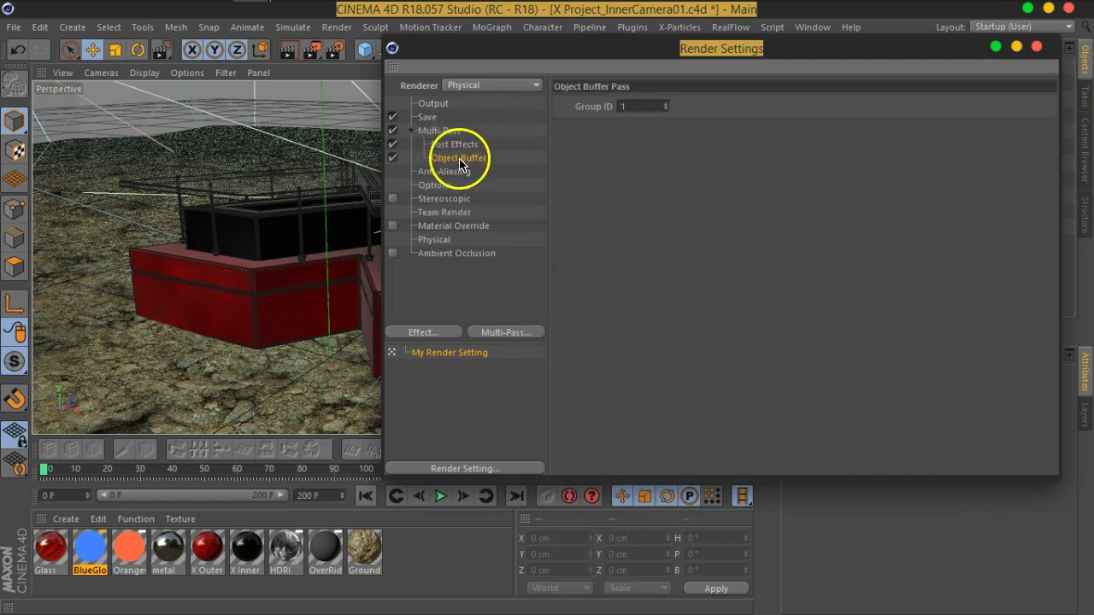
pyautogui.click(516, 335)
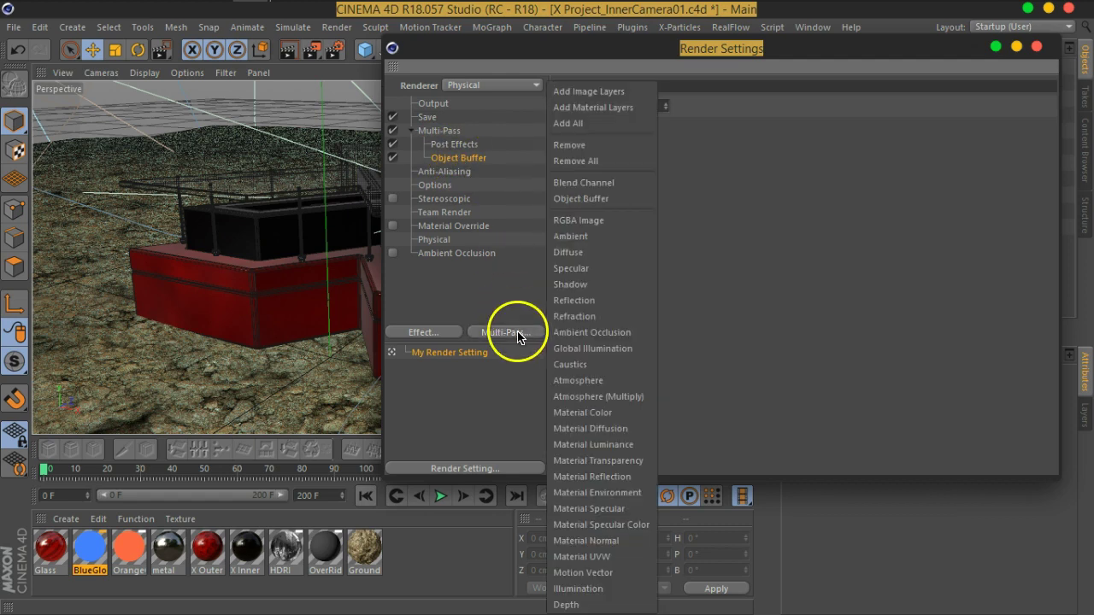
pyautogui.click(574, 198)
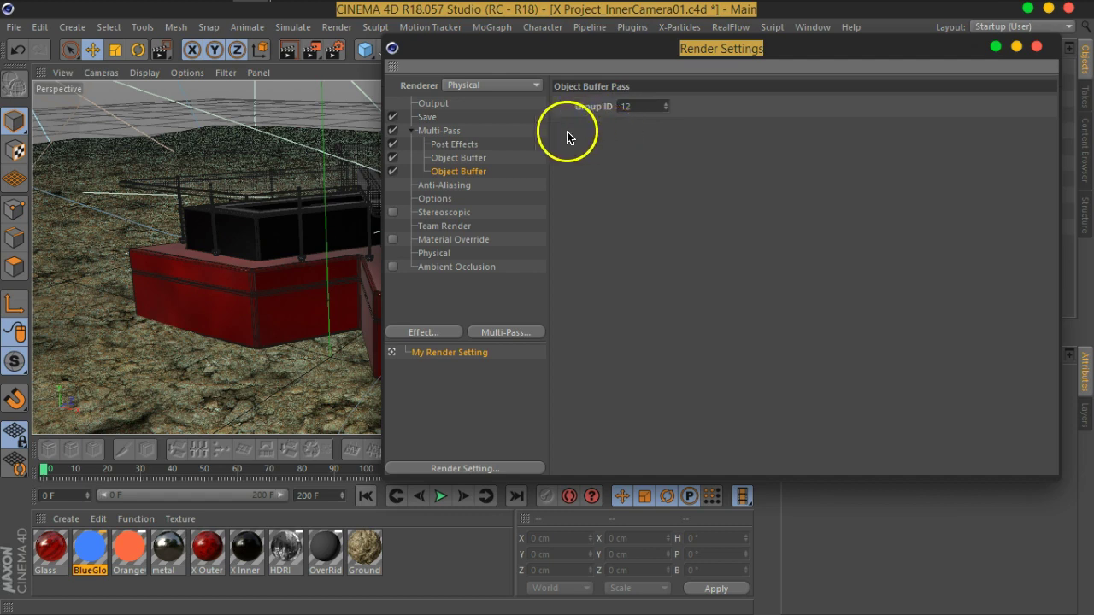
# Step: Render the scene to the Picture Viewer and delete the two earlier unsaved renders from the history
pyautogui.click(309, 49)
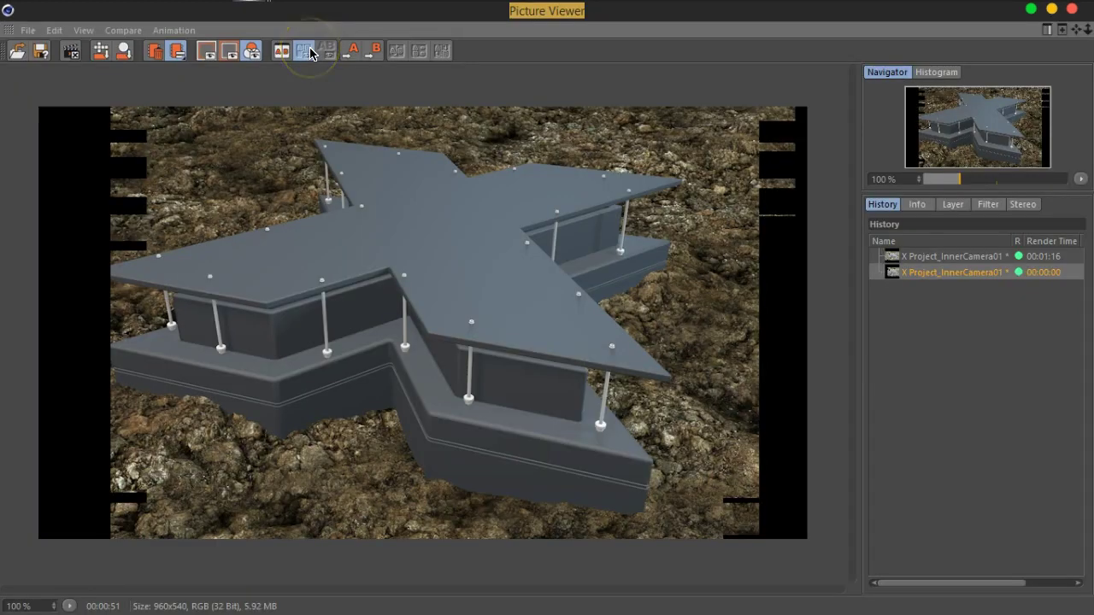
pyautogui.click(961, 273)
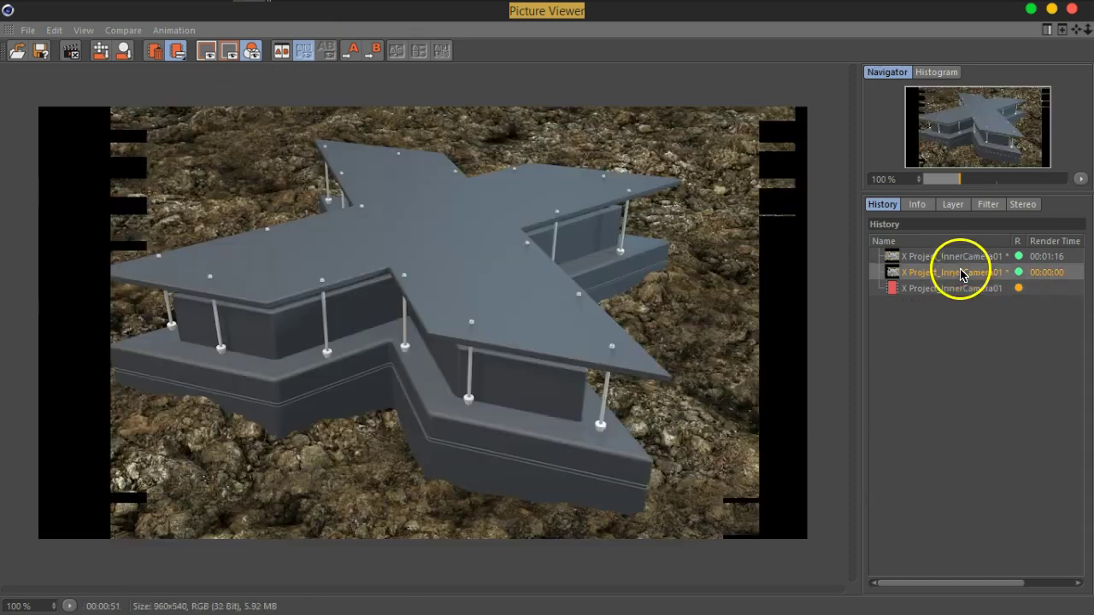
pyautogui.press('Delete')
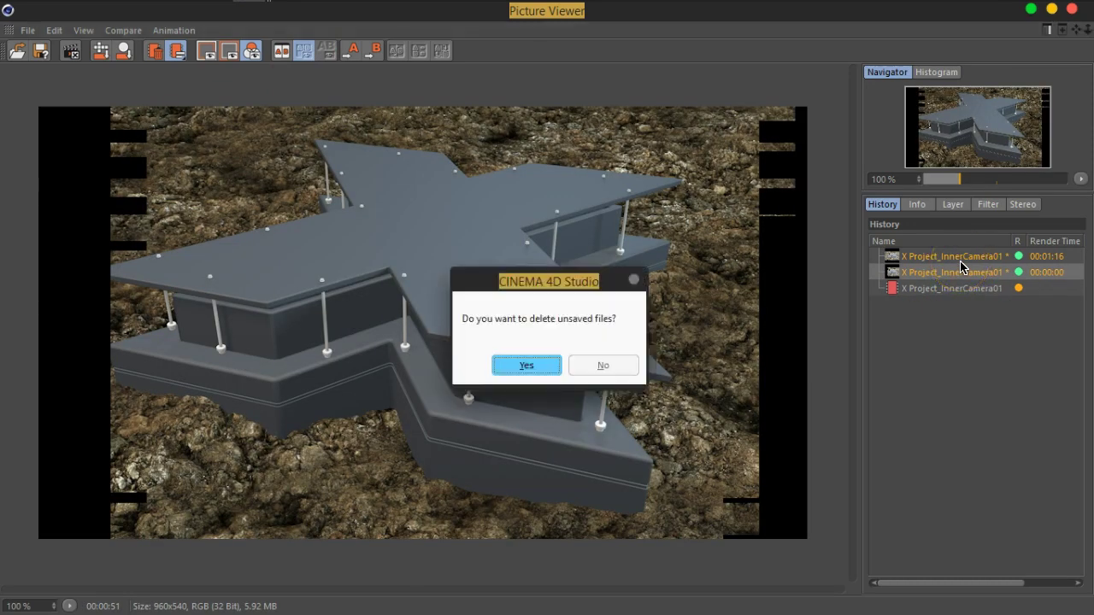
pyautogui.press('Return')
pyautogui.click(969, 303)
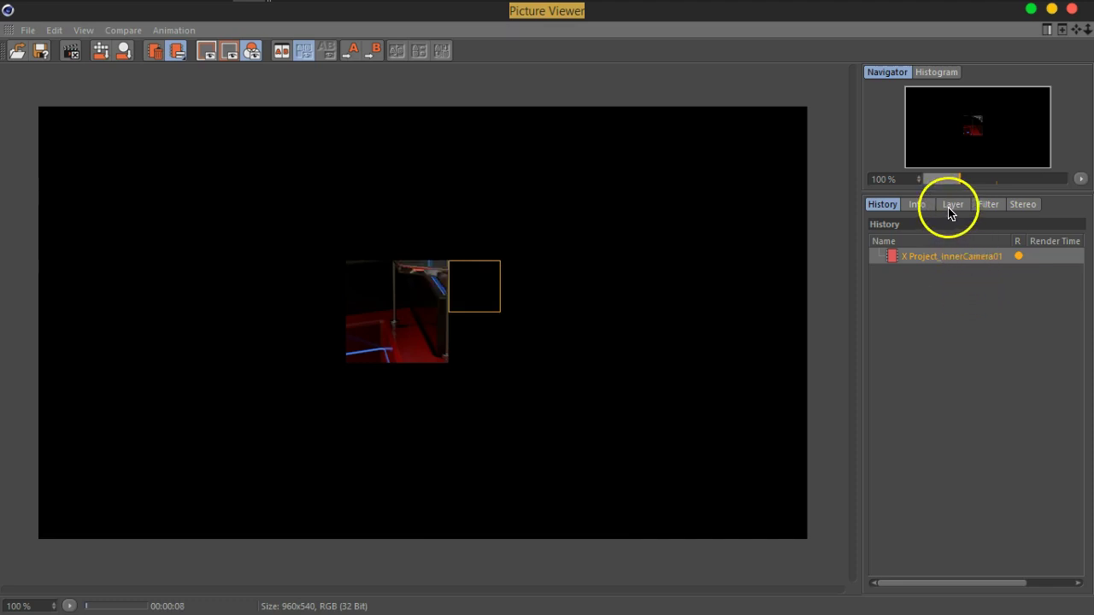
# Step: Compare the Object Buffer 1 and Object Buffer 12 layers in single-pass view, and close the Picture Viewer and render settings
pyautogui.click(952, 205)
pyautogui.click(951, 315)
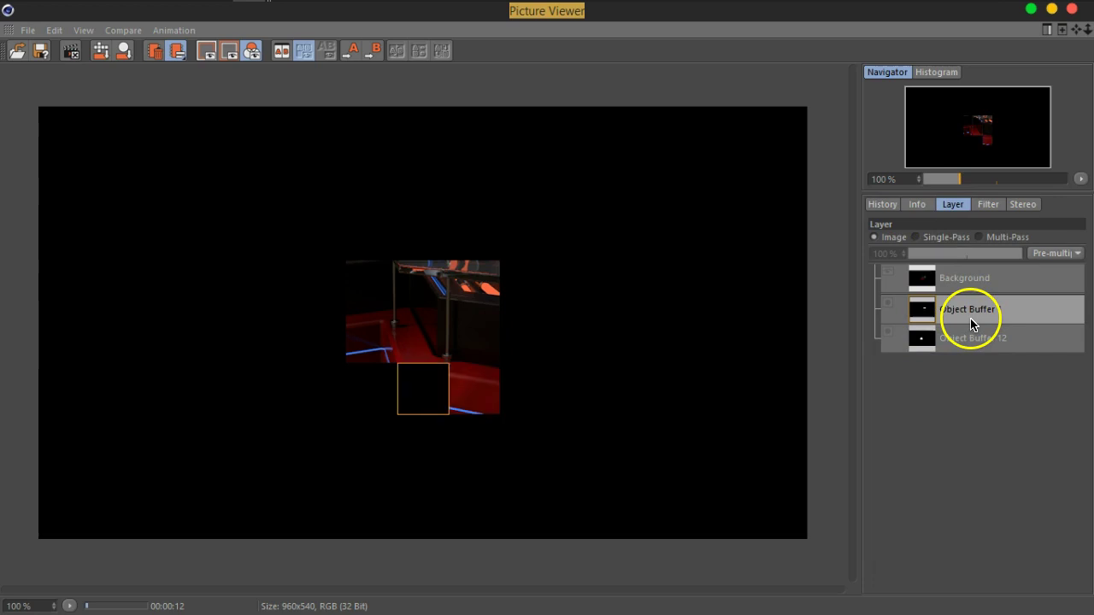
pyautogui.click(934, 244)
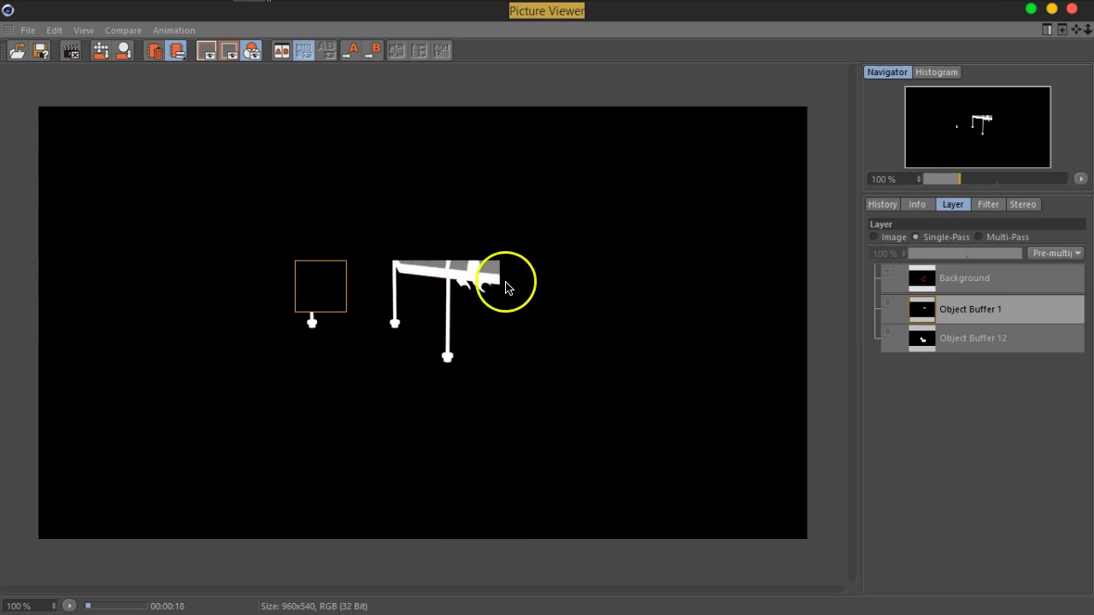
pyautogui.click(957, 340)
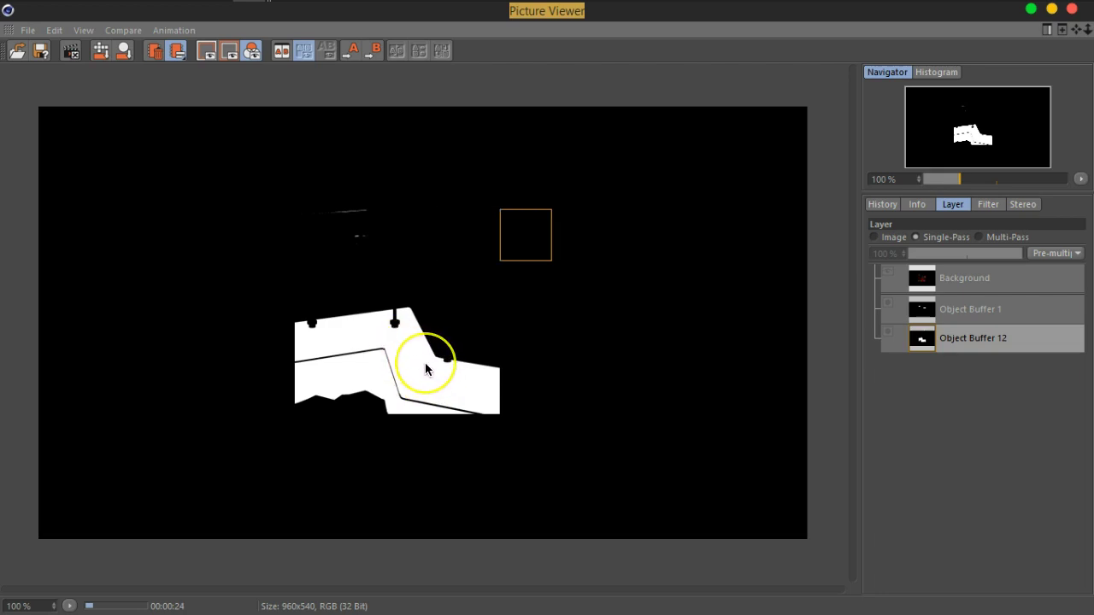
pyautogui.click(970, 313)
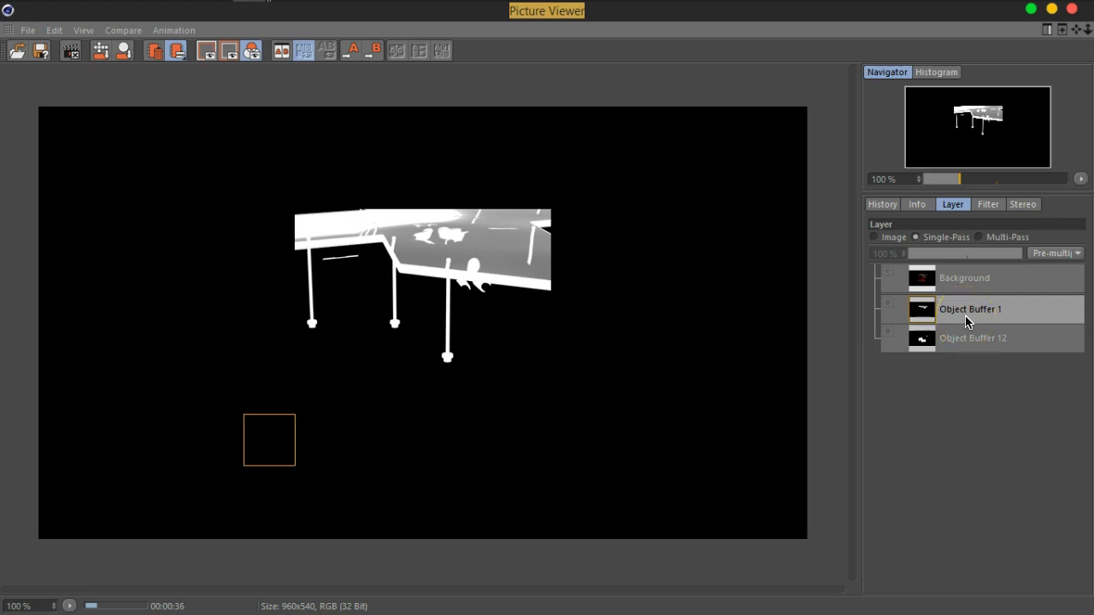
pyautogui.click(964, 346)
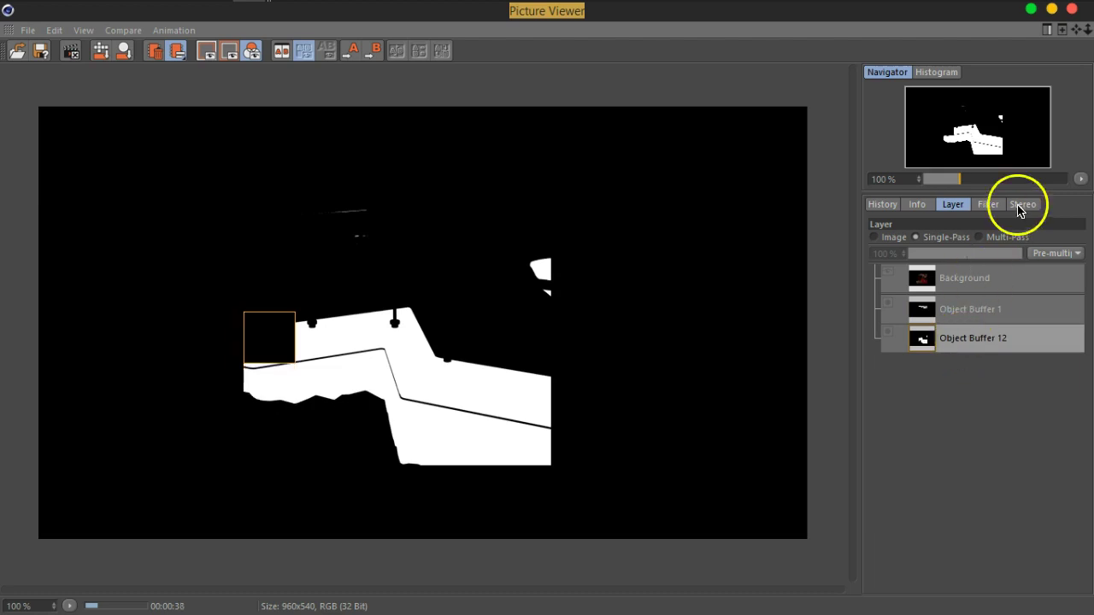
pyautogui.click(1072, 9)
pyautogui.click(542, 370)
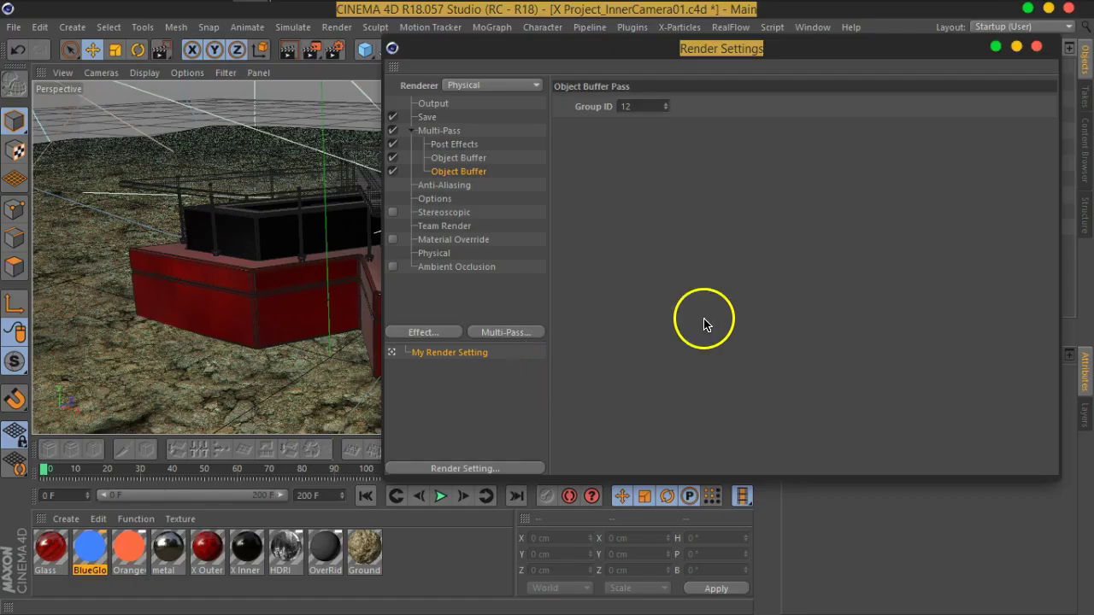
pyautogui.click(1026, 51)
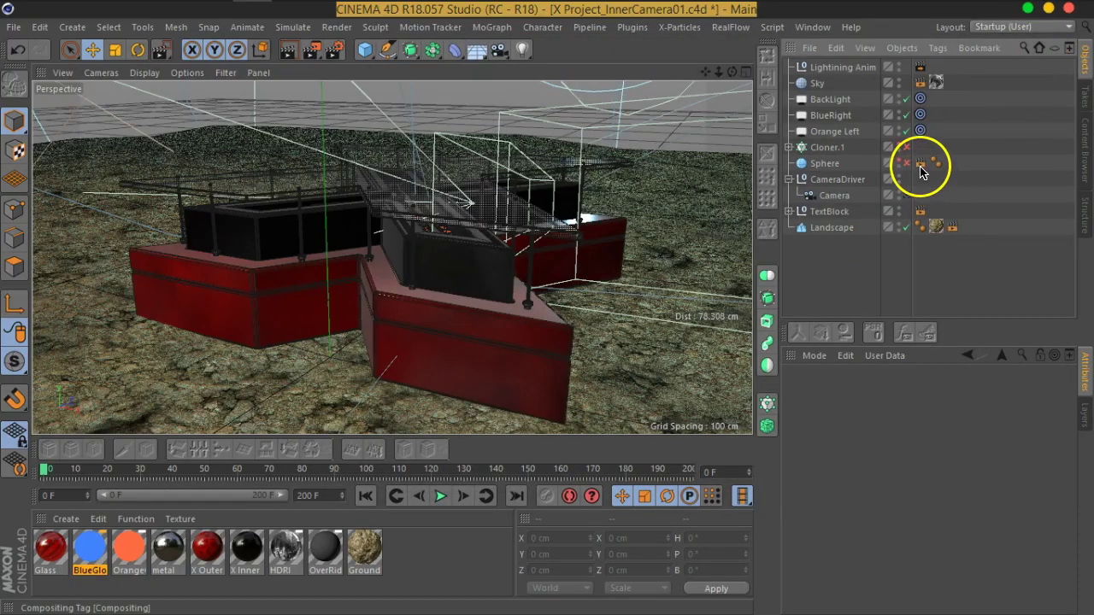
# Step: Check the TextBlock null's Compositing tag, enlarge its settings area and expand the group to show its child objects
pyautogui.click(917, 212)
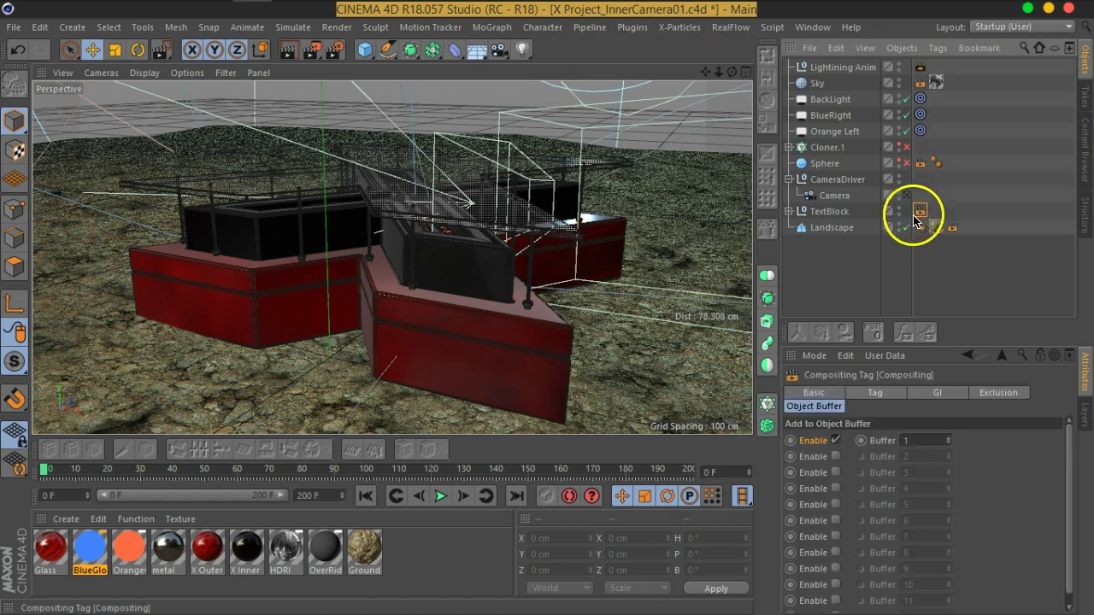
pyautogui.click(829, 214)
pyautogui.click(917, 211)
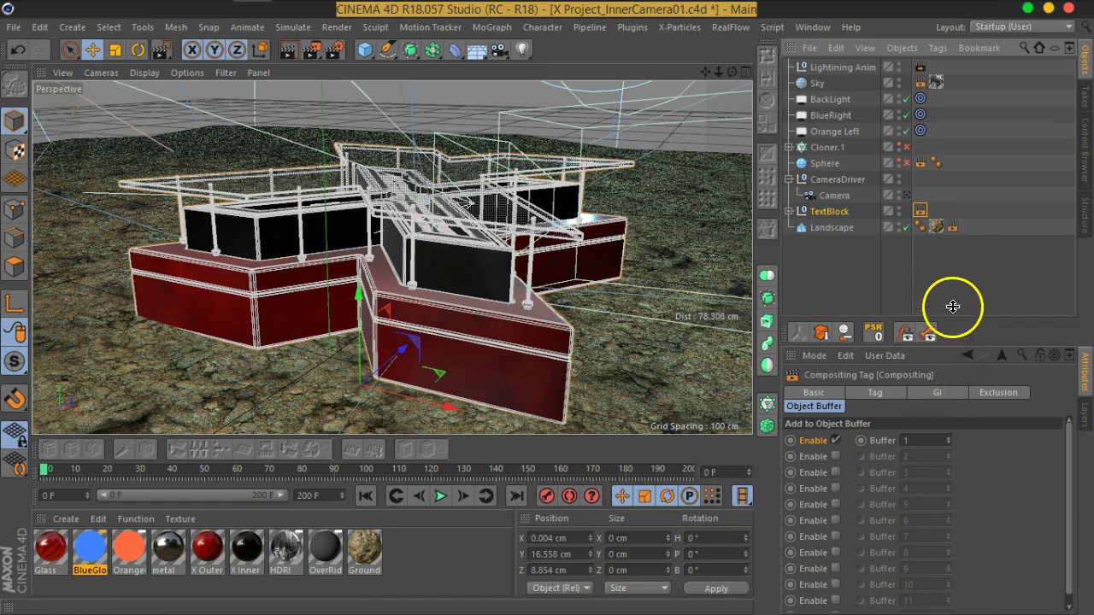
pyautogui.moveTo(955, 319); pyautogui.dragTo(955, 279)
pyautogui.click(790, 212)
pyautogui.scroll(-3, 795, 214)
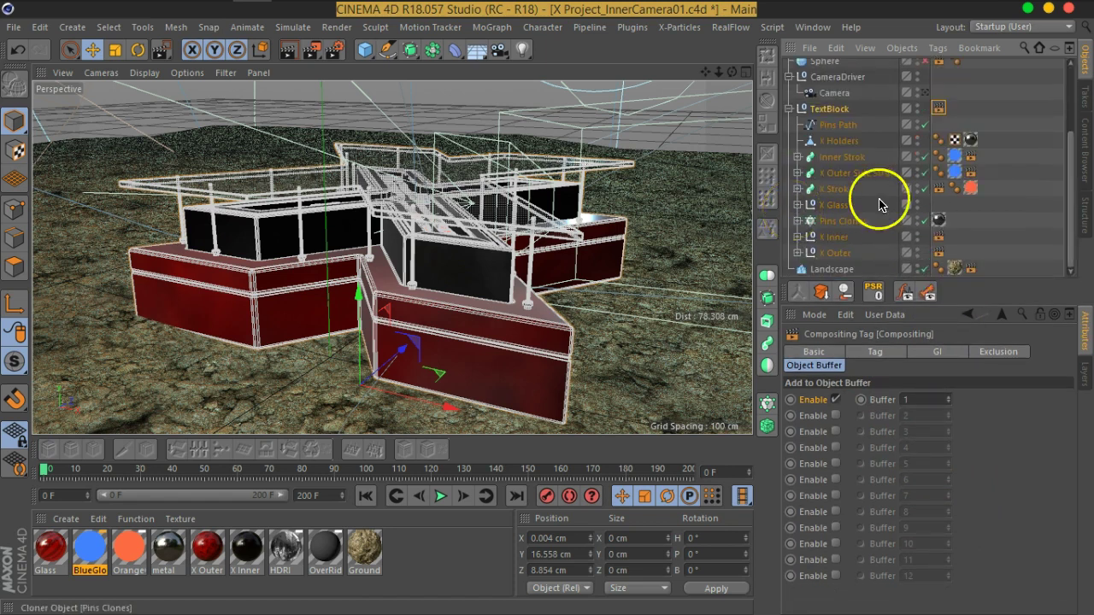
# Step: Inspect the object buffer settings of the Compositing tags on X Outer, X Inner, X Strok and X Outer Side Strok together, and Landscape's alone
pyautogui.click(988, 233)
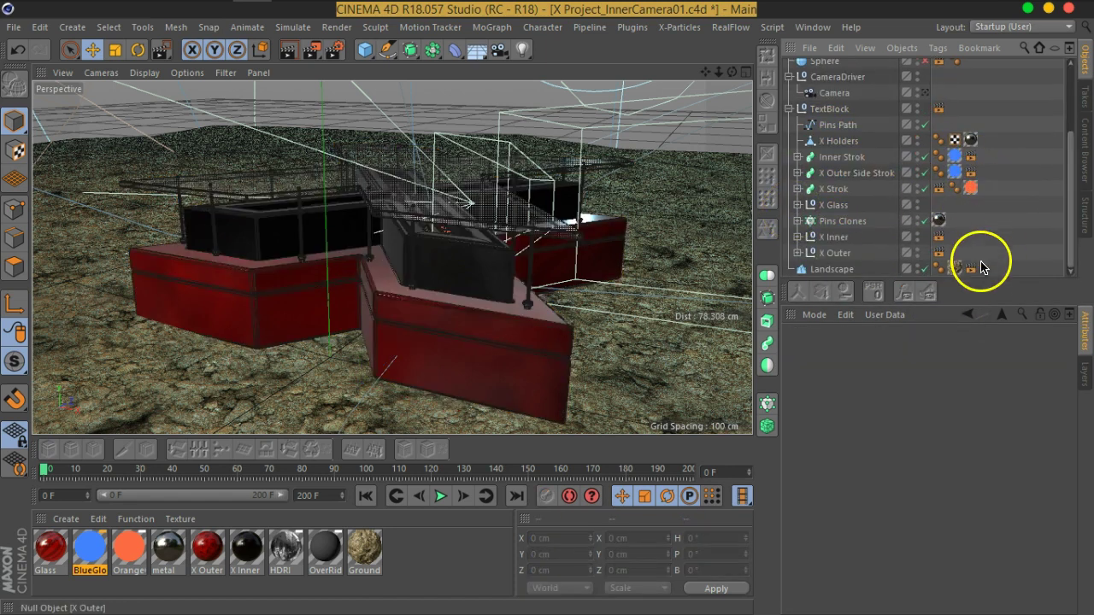
pyautogui.click(971, 266)
pyautogui.keyDown('shift'); pyautogui.click(940, 253); pyautogui.keyUp('shift')
pyautogui.keyDown('shift'); pyautogui.click(939, 238); pyautogui.keyUp('shift')
pyautogui.keyDown('shift'); pyautogui.click(940, 188); pyautogui.keyUp('shift')
pyautogui.keyDown('shift'); pyautogui.click(971, 173); pyautogui.keyUp('shift')
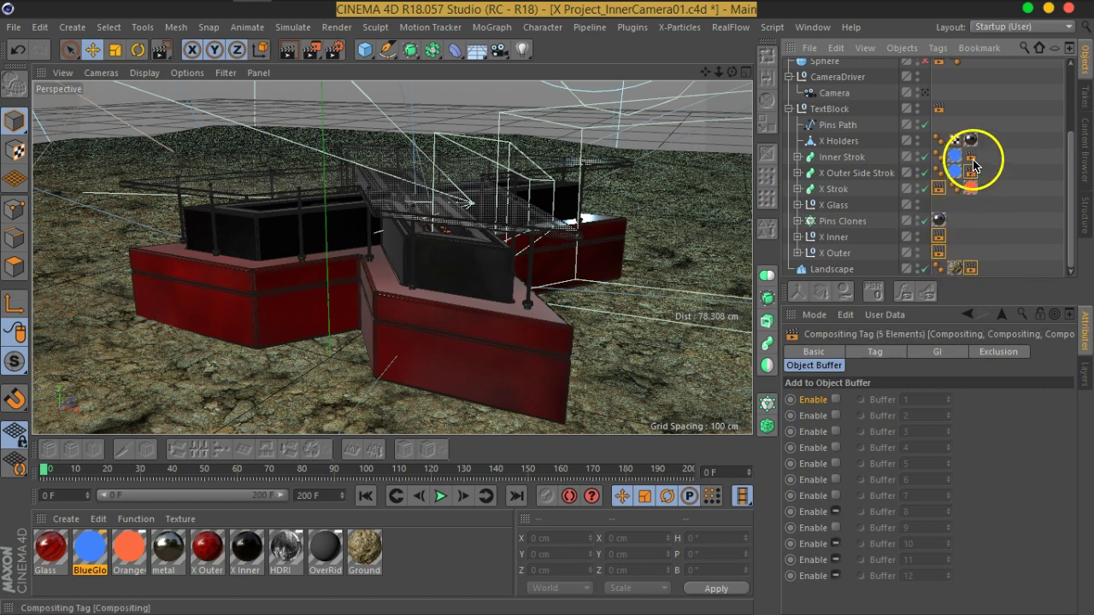
pyautogui.click(979, 271)
pyautogui.click(974, 270)
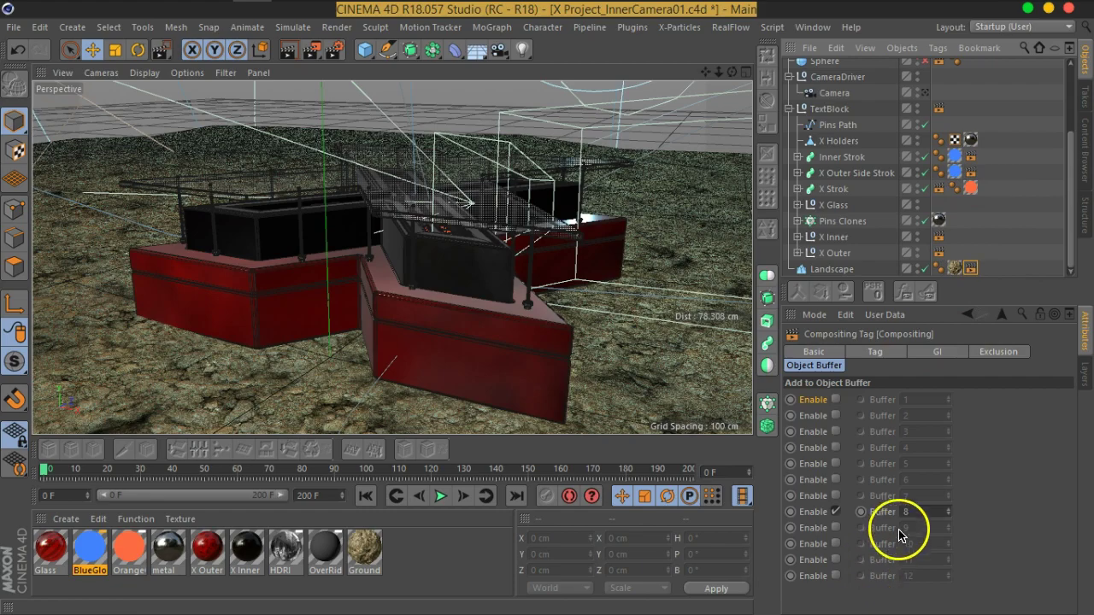